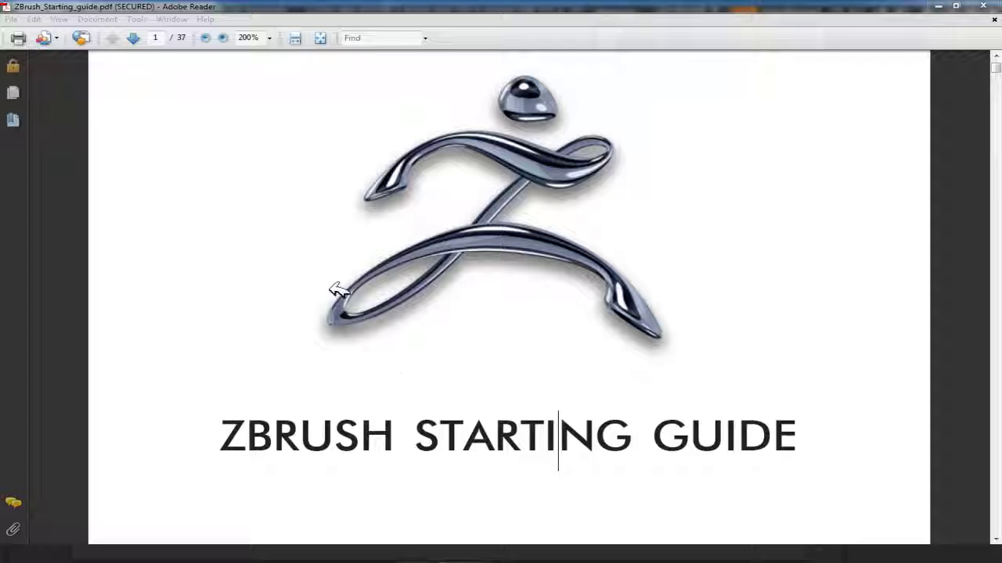
- Scroll the ZBrush starting guide down to page 3's main UI diagram
{"action": "scroll", "coordinate": [268, 396], "scroll_direction": "down", "scroll_amount": 4}
{"action": "scroll", "coordinate": [269, 396], "scroll_direction": "down", "scroll_amount": 7}
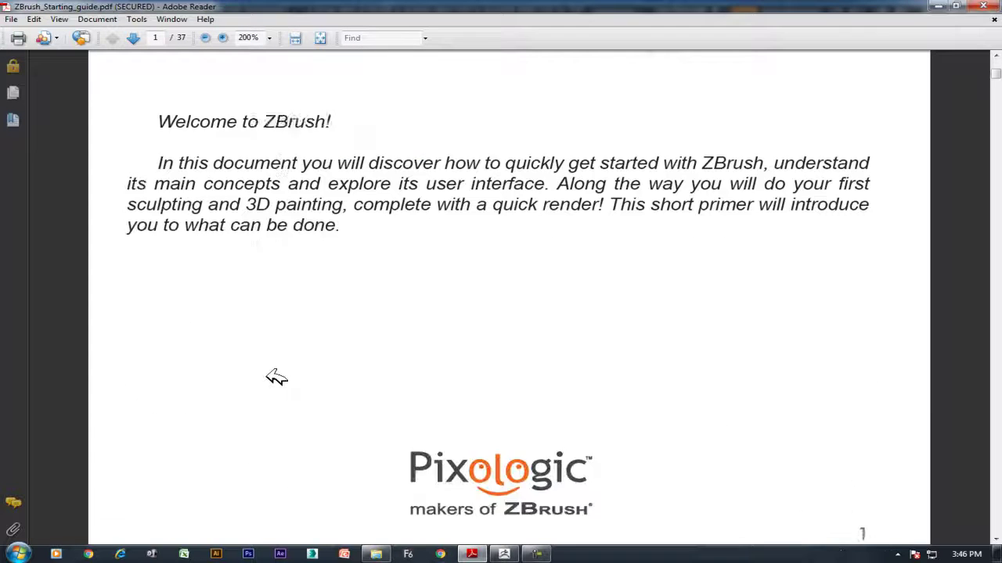
{"action": "scroll", "coordinate": [274, 383], "scroll_direction": "down", "scroll_amount": 3}
{"action": "scroll", "coordinate": [443, 349], "scroll_direction": "down", "scroll_amount": 1}
{"action": "scroll", "coordinate": [290, 385], "scroll_direction": "down", "scroll_amount": 5}
{"action": "scroll", "coordinate": [335, 375], "scroll_direction": "down", "scroll_amount": 3}
{"action": "scroll", "coordinate": [328, 382], "scroll_direction": "down", "scroll_amount": 5}
{"action": "scroll", "coordinate": [332, 382], "scroll_direction": "down", "scroll_amount": 5}
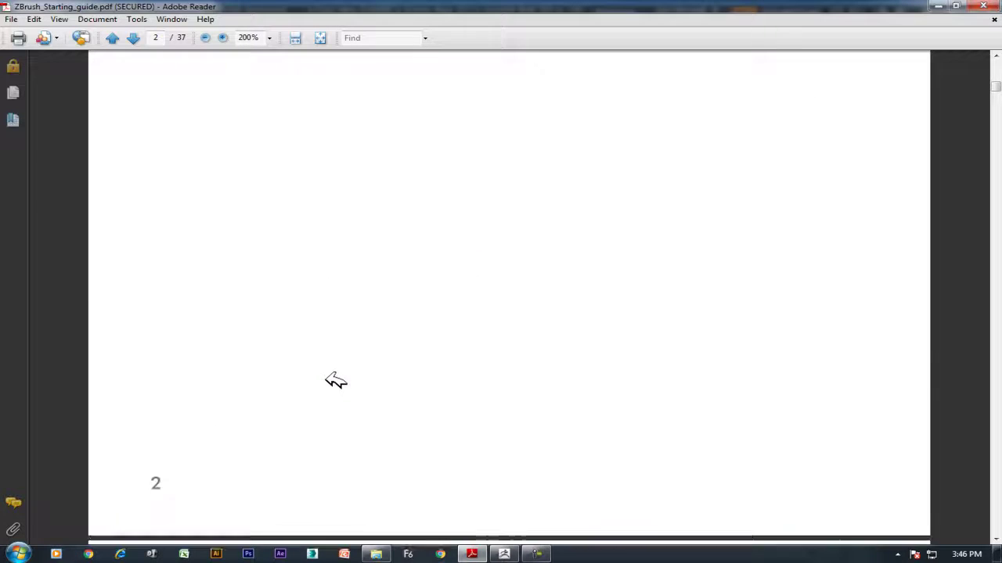
{"action": "scroll", "coordinate": [334, 379], "scroll_direction": "down", "scroll_amount": 8}
{"action": "scroll", "coordinate": [336, 374], "scroll_direction": "down", "scroll_amount": 3}
{"action": "scroll", "coordinate": [340, 372], "scroll_direction": "down", "scroll_amount": 2}
{"action": "scroll", "coordinate": [344, 369], "scroll_direction": "down", "scroll_amount": 2}
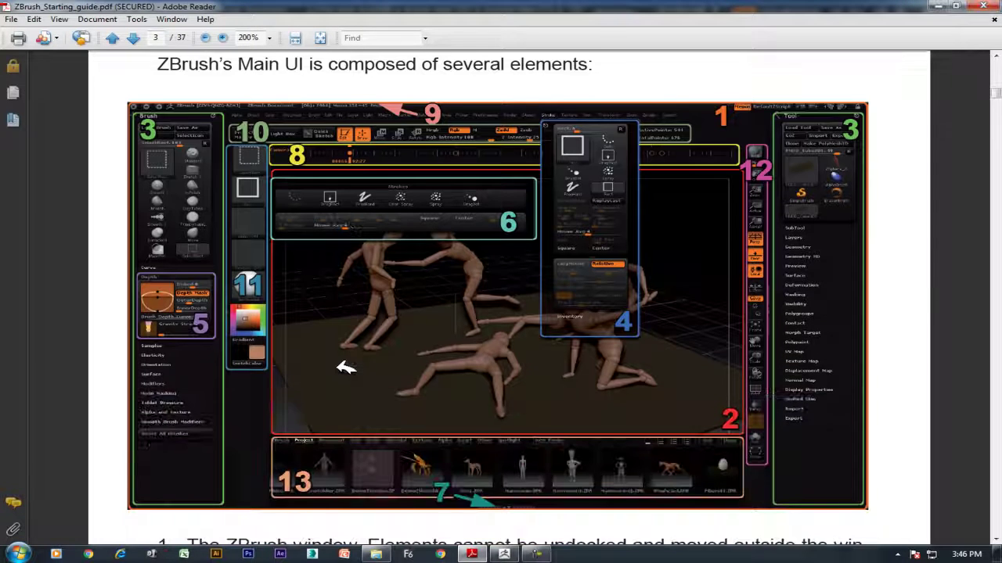
- Switch from Adobe Reader over to the ZBrush window
{"action": "left_click", "coordinate": [539, 552]}
{"action": "left_click", "coordinate": [932, 501]}
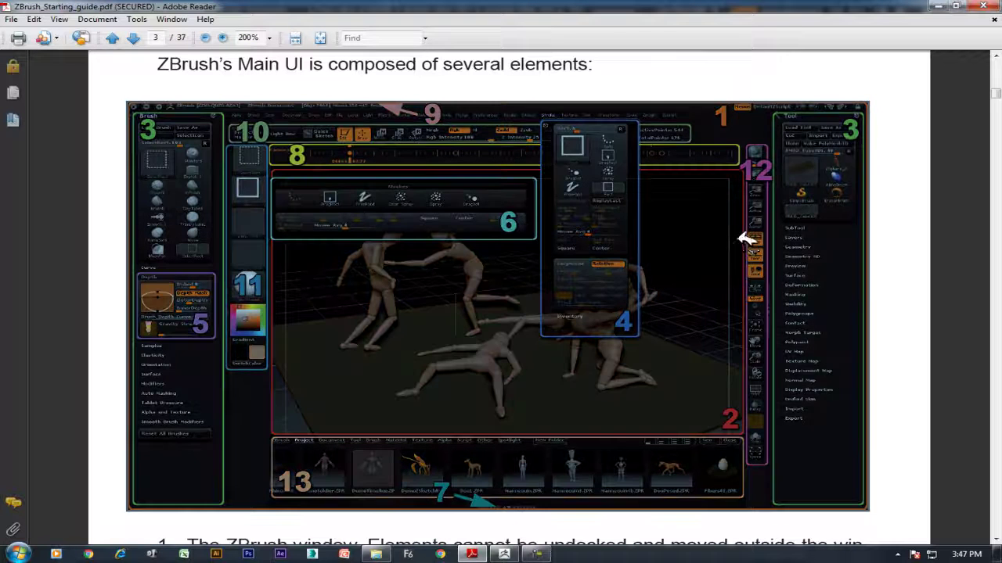
{"action": "left_click", "coordinate": [537, 554]}
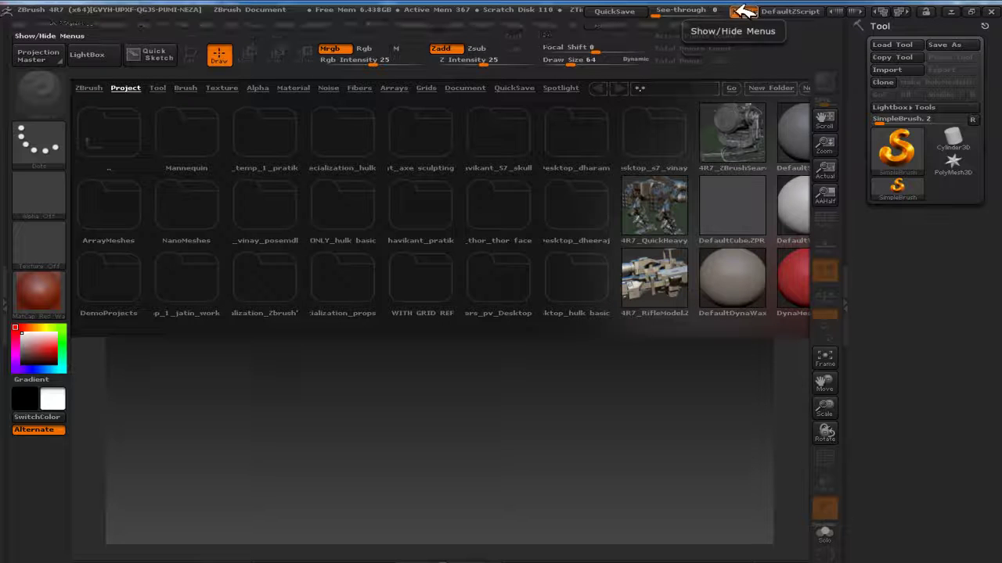
- Browse ZBrush's Light, File and Preferences menus, then return to the PDF guide
{"action": "left_click", "coordinate": [227, 24]}
{"action": "left_click", "coordinate": [46, 25]}
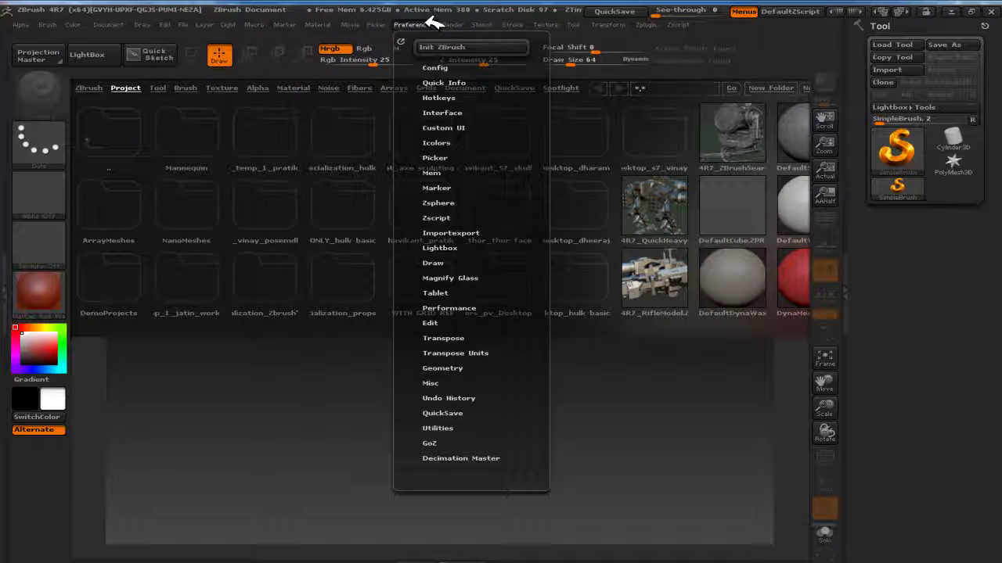
{"action": "key", "text": "alt+Tab"}
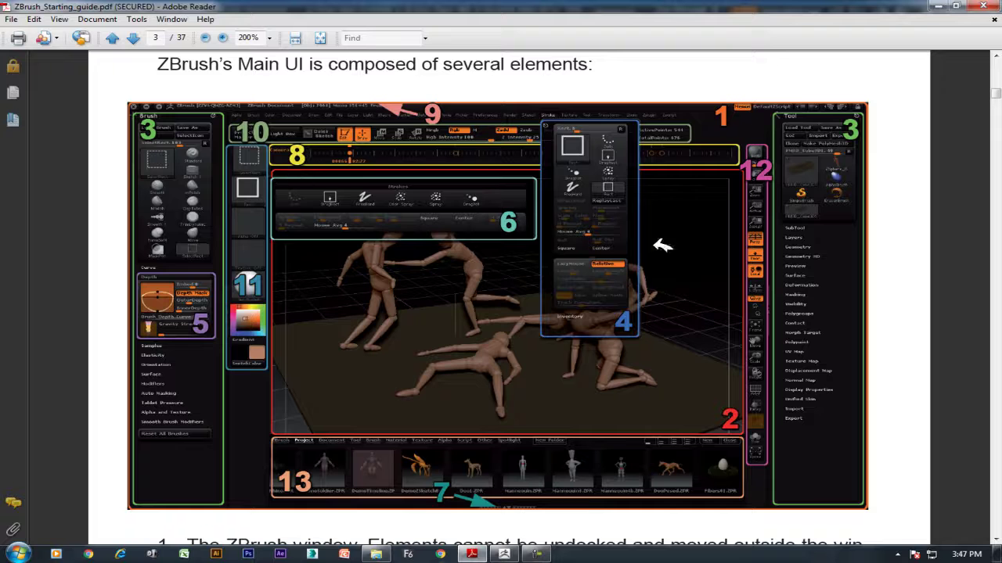
- Read guide items 1–2 on the ZBrush window and canvas, then return to ZBrush
{"action": "scroll", "coordinate": [655, 381], "scroll_direction": "down", "scroll_amount": 4}
{"action": "scroll", "coordinate": [642, 372], "scroll_direction": "down", "scroll_amount": 4}
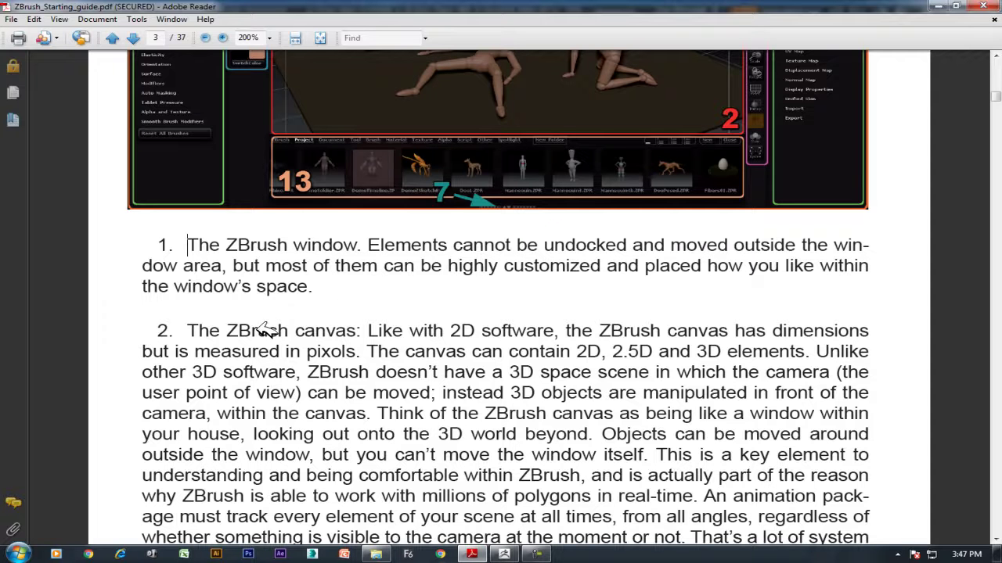
{"action": "left_click", "coordinate": [517, 557]}
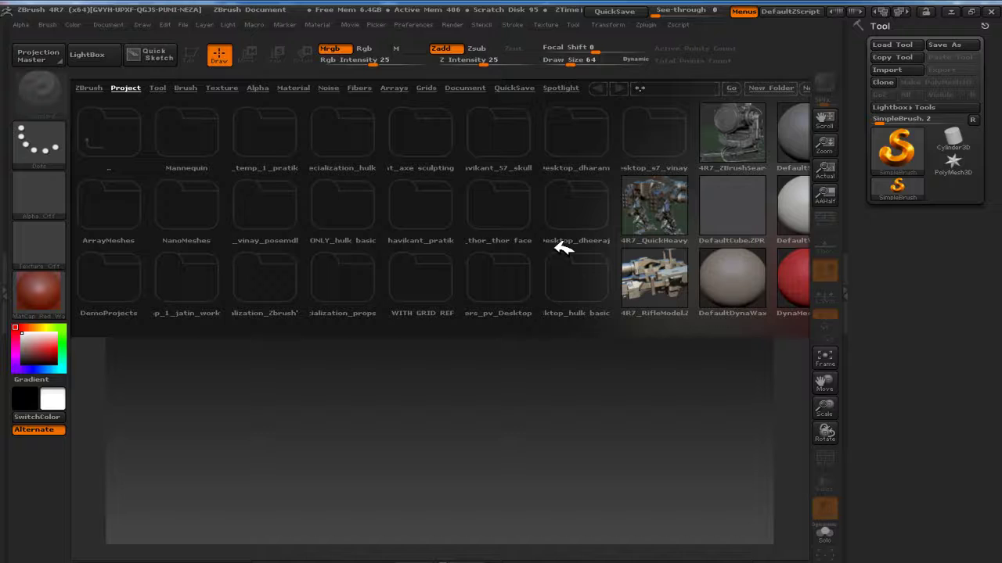
- Hide the project browser and open a new Sticky Note from the Start search
{"action": "key", "text": "comma"}
{"action": "key", "text": "comma"}
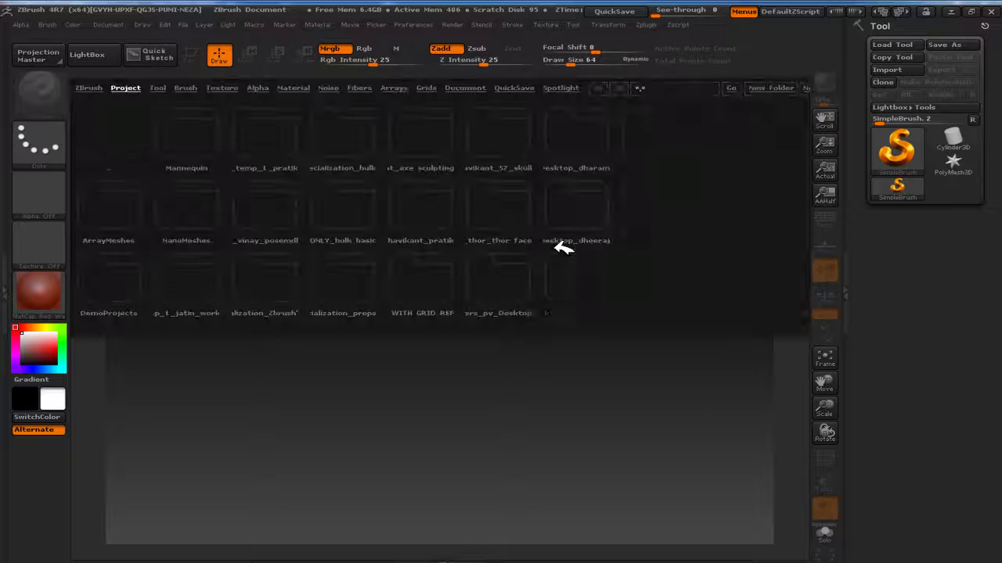
{"action": "key", "text": "super"}
{"action": "type", "text": "st"}
{"action": "left_click", "coordinate": [69, 269]}
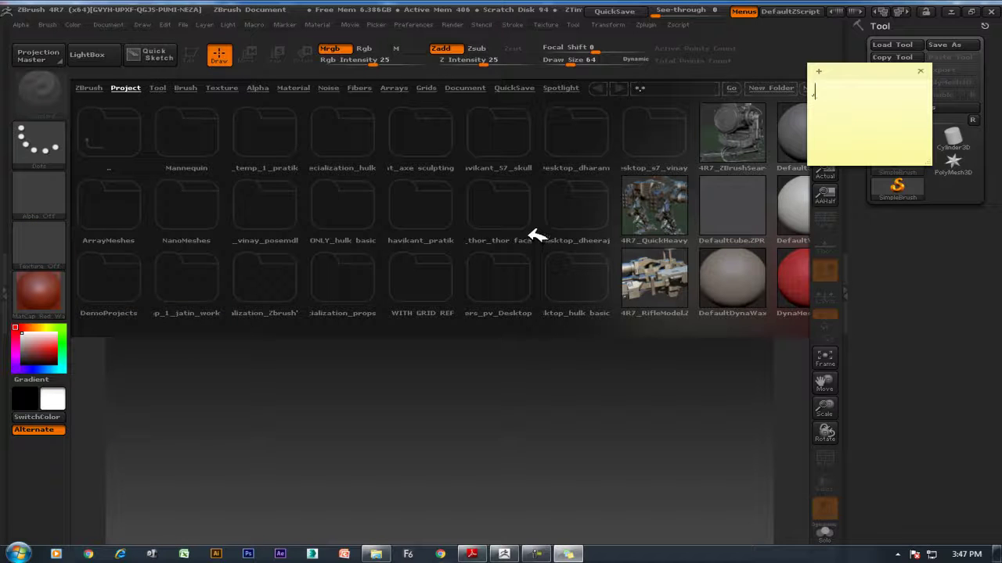
- Stamp a pink square on the canvas, close LightBox, then check the guide and return
{"action": "left_click", "coordinate": [643, 360]}
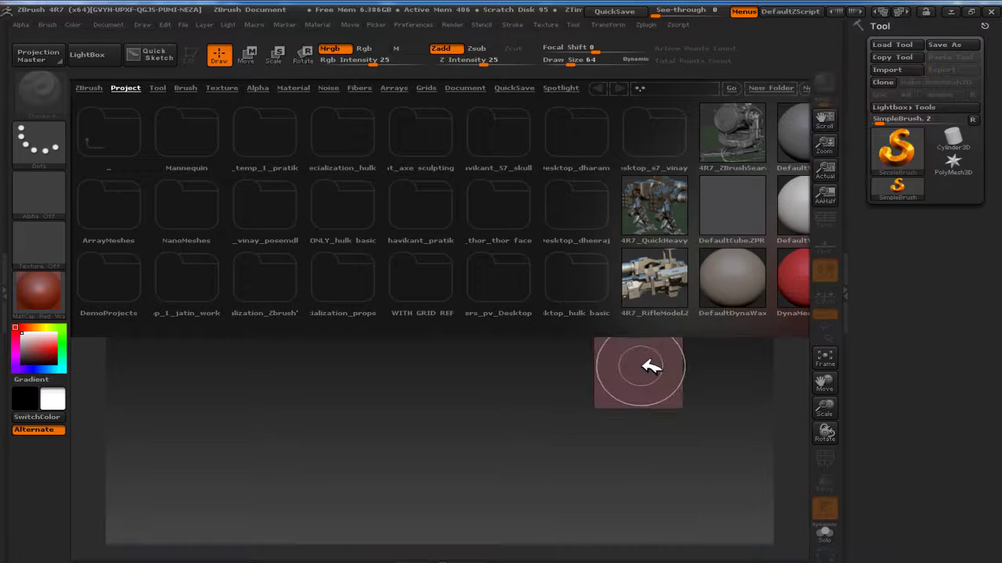
{"action": "key", "text": "comma"}
{"action": "key", "text": "comma"}
{"action": "key", "text": "comma"}
{"action": "key", "text": "comma"}
{"action": "key", "text": "comma"}
{"action": "key", "text": "comma"}
{"action": "key", "text": "comma"}
{"action": "key", "text": "comma"}
{"action": "key", "text": "comma"}
{"action": "key", "text": "alt+Tab"}
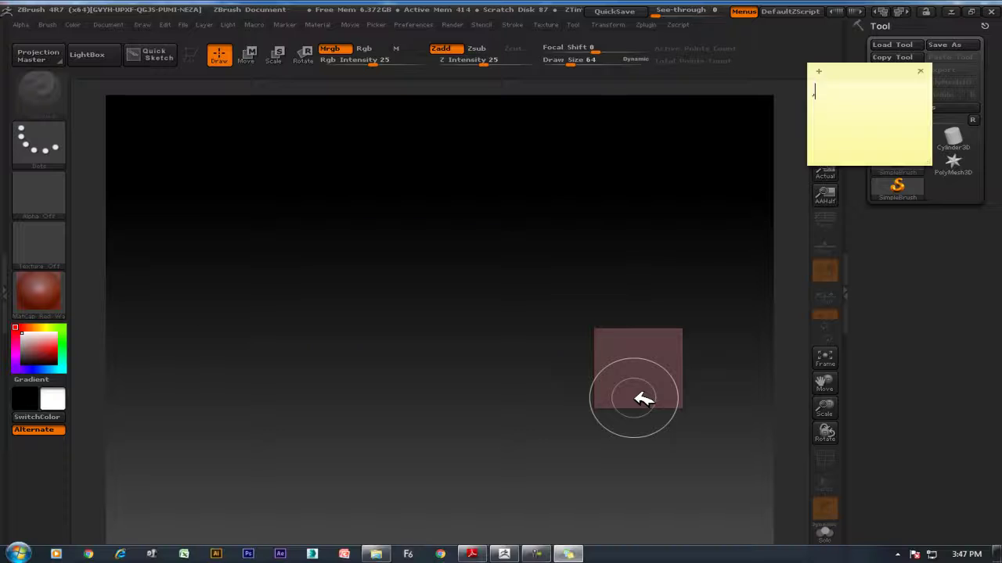
{"action": "left_click", "coordinate": [559, 558]}
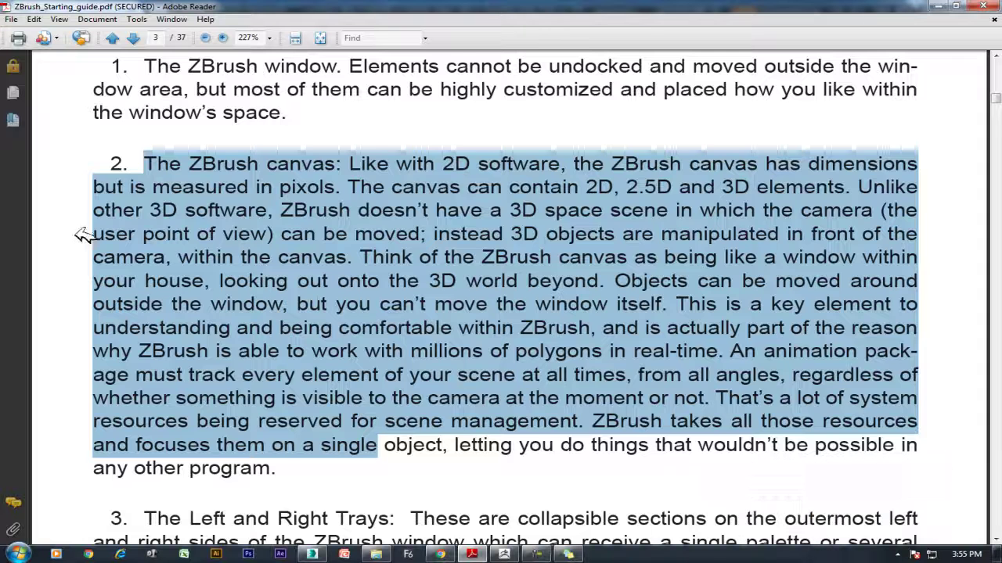
{"action": "left_click", "coordinate": [133, 167]}
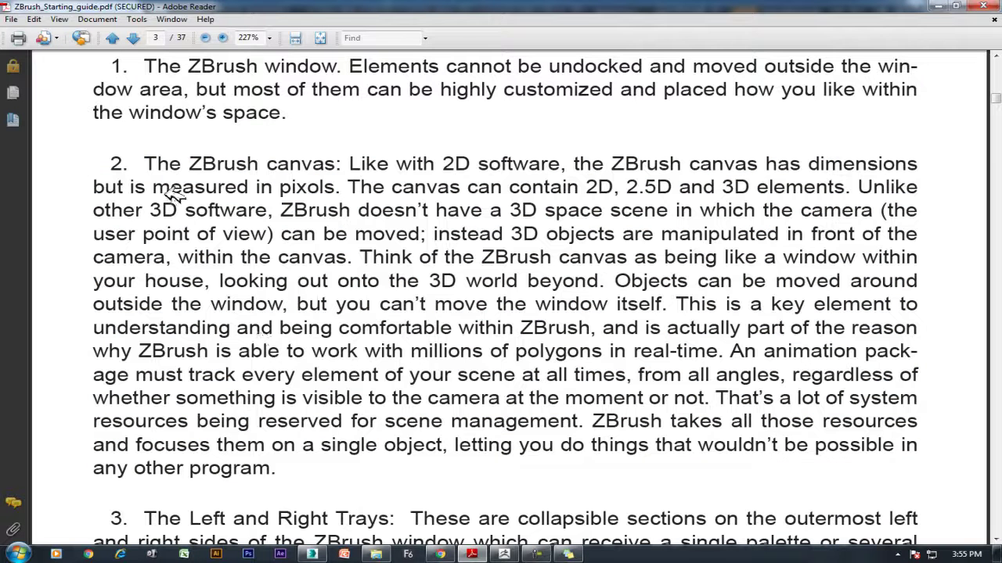
{"action": "left_click", "coordinate": [513, 554]}
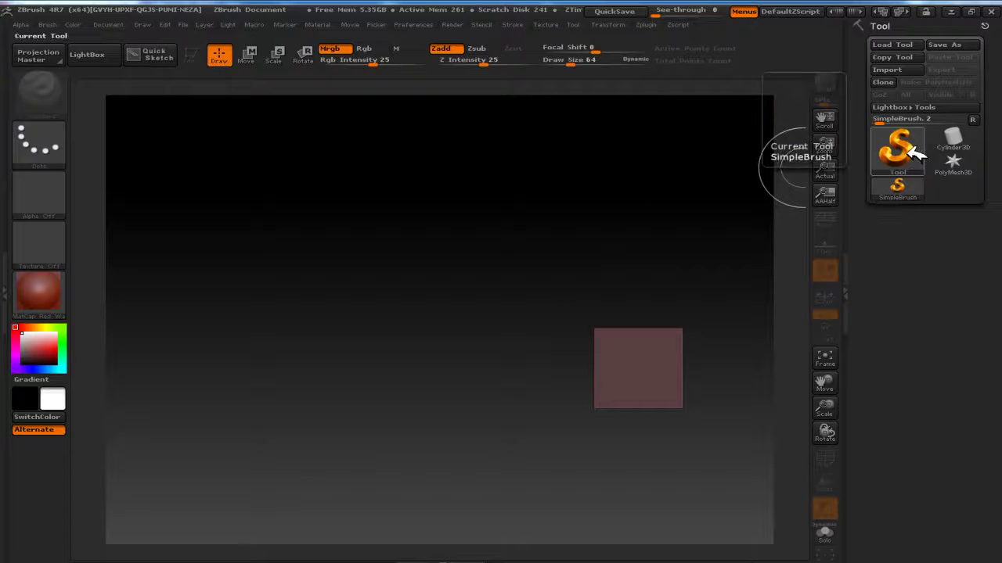
- Draw an S-shaped trail of pink boxes, then drag out three red Sphere3D spheres
{"action": "left_click", "coordinate": [912, 149]}
{"action": "mouse_move", "coordinate": [375, 182]}
{"action": "left_mouse_down"}
{"action": "mouse_move", "coordinate": [313, 212]}
{"action": "mouse_move", "coordinate": [543, 287]}
{"action": "mouse_move", "coordinate": [540, 278]}
{"action": "left_mouse_up"}
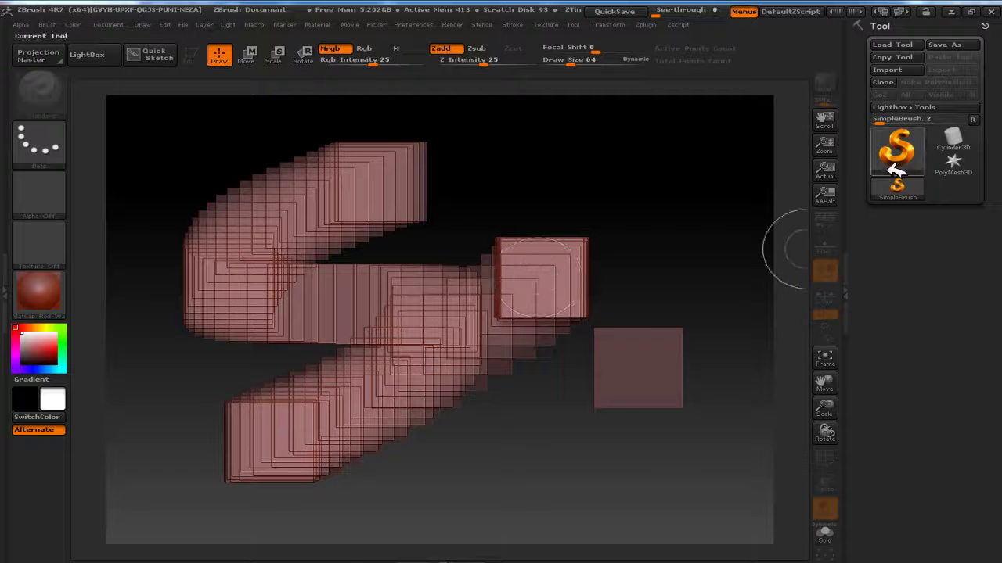
{"action": "left_click", "coordinate": [896, 168]}
{"action": "left_click", "coordinate": [327, 202]}
{"action": "left_click_drag", "start_coordinate": [540, 196], "coordinate": [563, 320]}
{"action": "left_click_drag", "start_coordinate": [428, 258], "coordinate": [456, 360]}
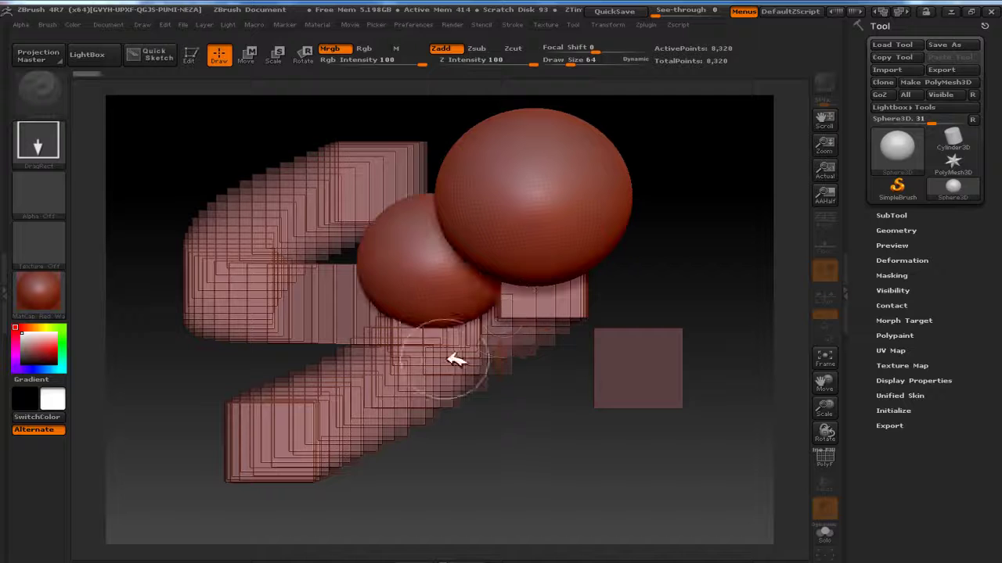
{"action": "left_click_drag", "start_coordinate": [530, 362], "coordinate": [571, 440]}
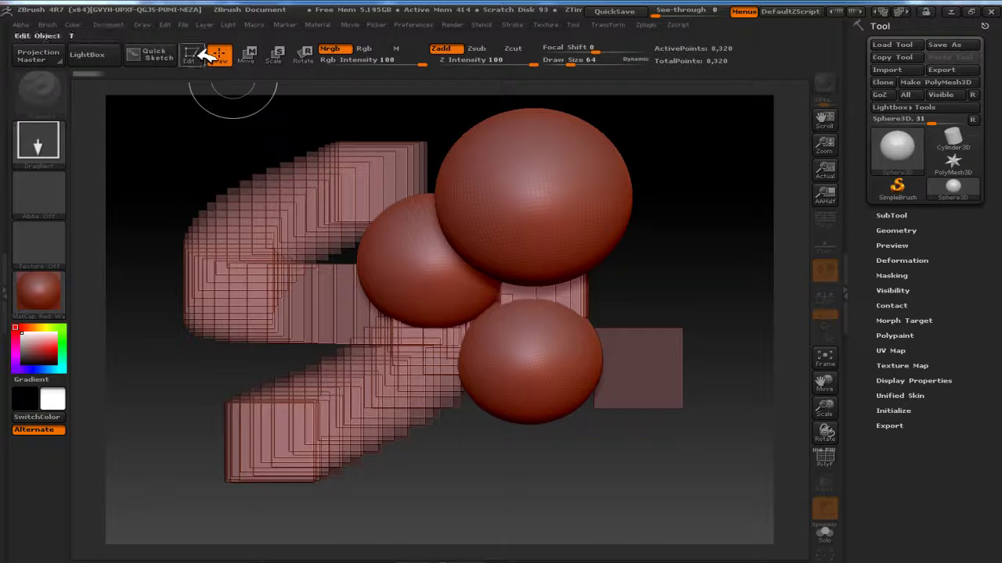
- Make the last sphere editable, enlarge it, and clear the rest with Ctrl+N
{"action": "left_click", "coordinate": [198, 54]}
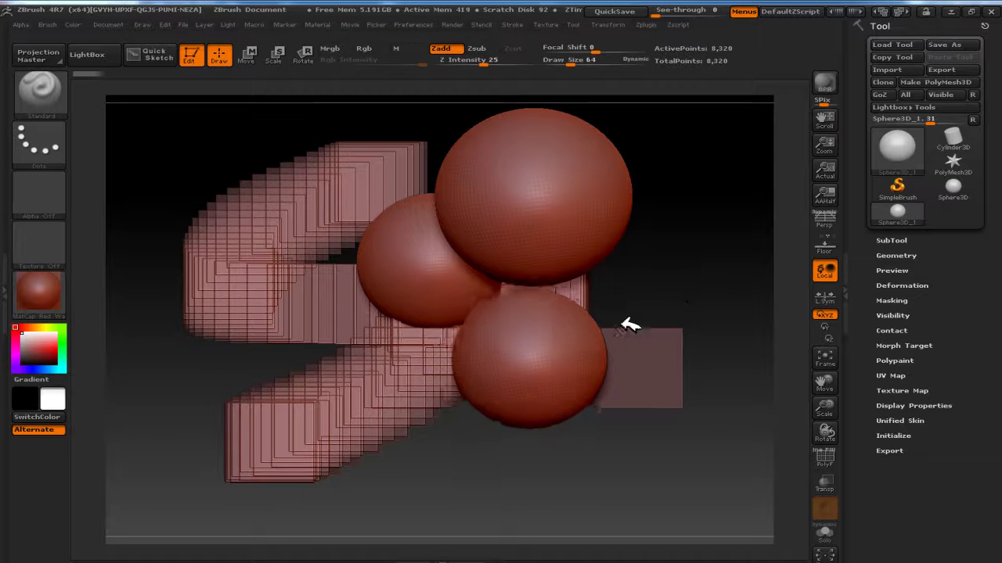
{"action": "left_click_drag", "start_coordinate": [630, 326], "coordinate": [679, 369]}
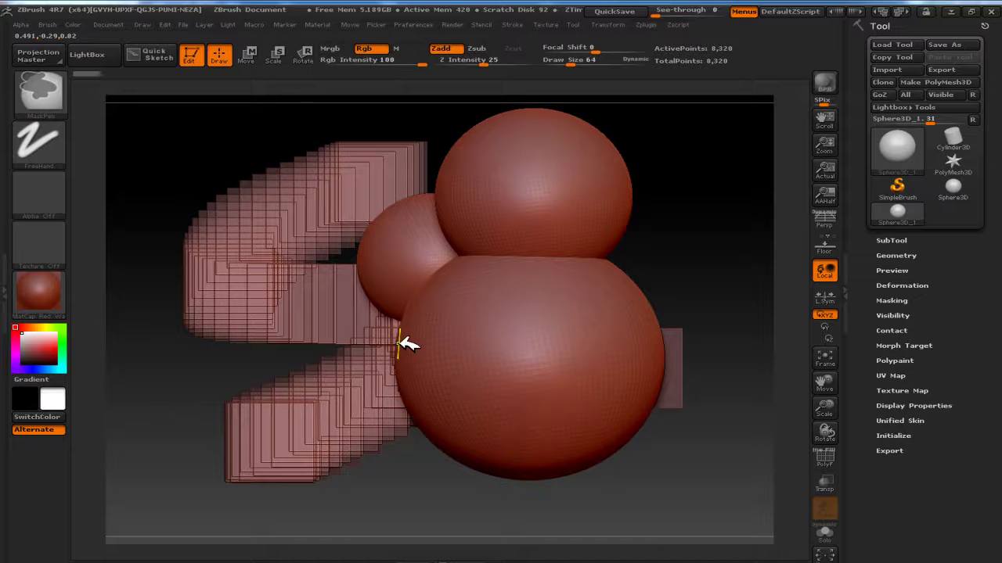
{"action": "key", "text": "ctrl+n"}
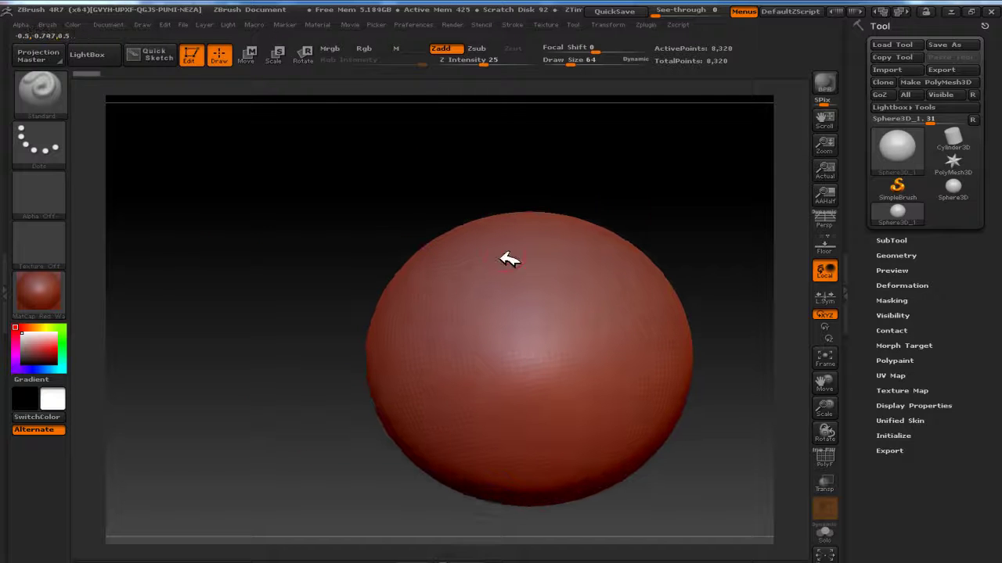
- Show the sphere's PolyF wireframe and pan, zoom and rotate to view its top pole
{"action": "key", "text": "alt+Tab"}
{"action": "key", "text": "alt+Tab"}
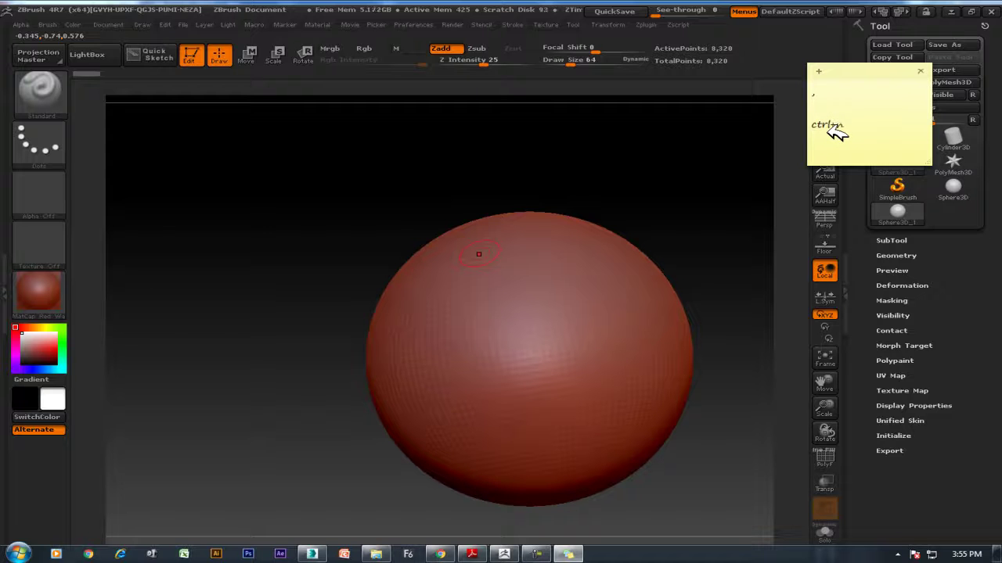
{"action": "left_click", "coordinate": [289, 235]}
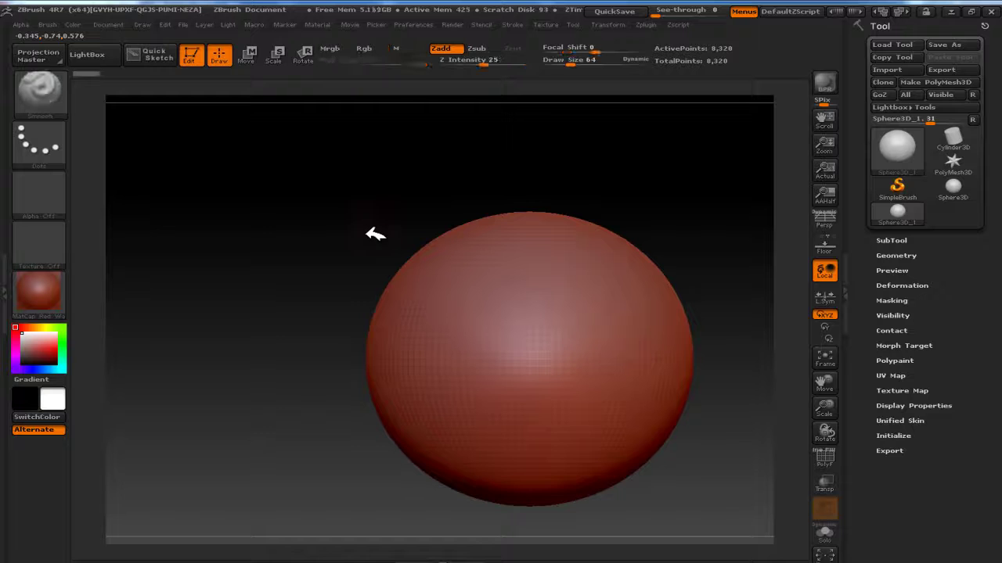
{"action": "left_click_drag", "start_coordinate": [374, 234], "coordinate": [313, 195], "text": "alt"}
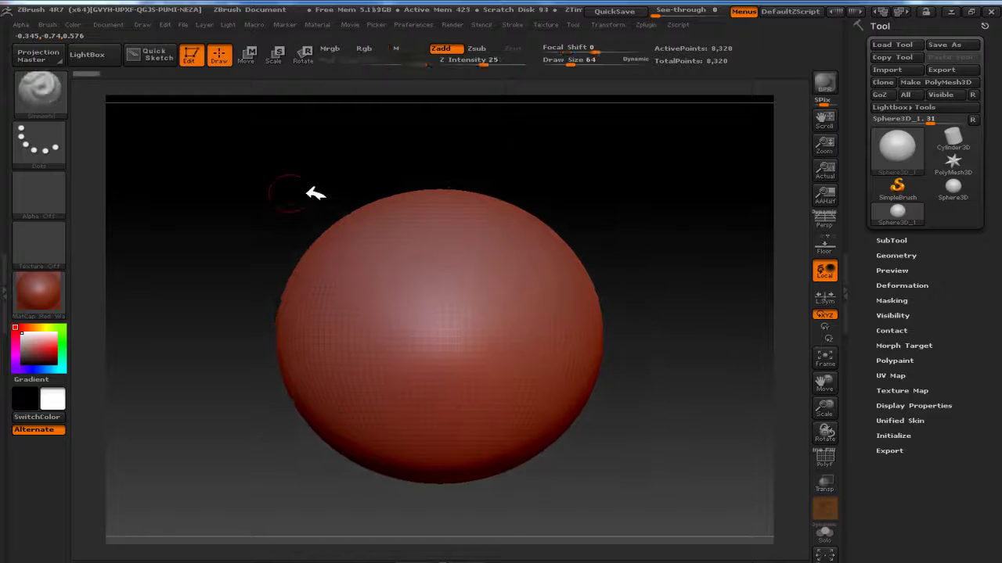
{"action": "left_click", "coordinate": [826, 460]}
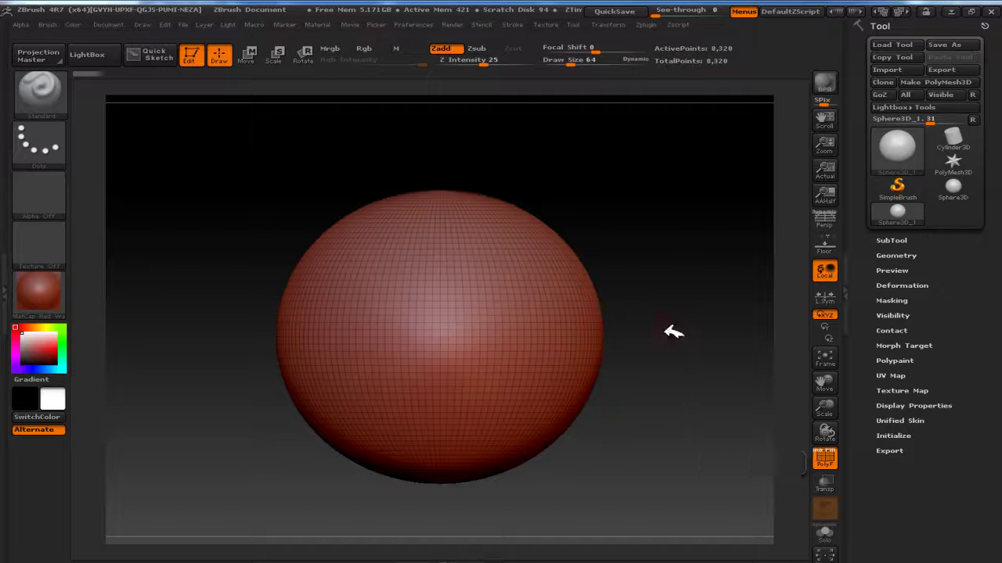
{"action": "left_click_drag", "start_coordinate": [699, 280], "coordinate": [703, 272], "text": "alt"}
{"action": "mouse_move", "coordinate": [702, 224]}
{"action": "left_mouse_down"}
{"action": "mouse_move", "coordinate": [720, 273]}
{"action": "mouse_move", "coordinate": [709, 214]}
{"action": "left_mouse_up"}
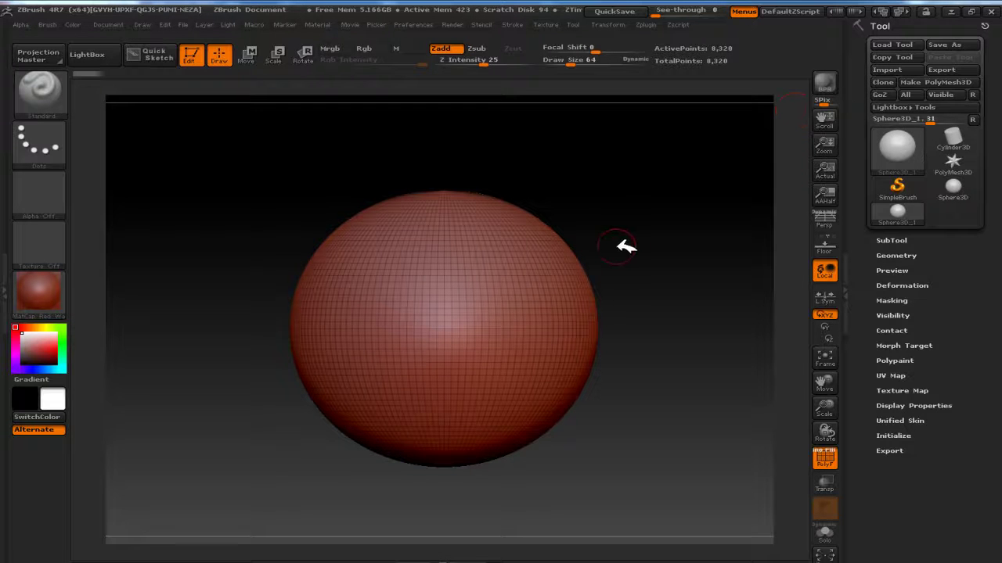
{"action": "left_click_drag", "start_coordinate": [634, 160], "coordinate": [612, 201]}
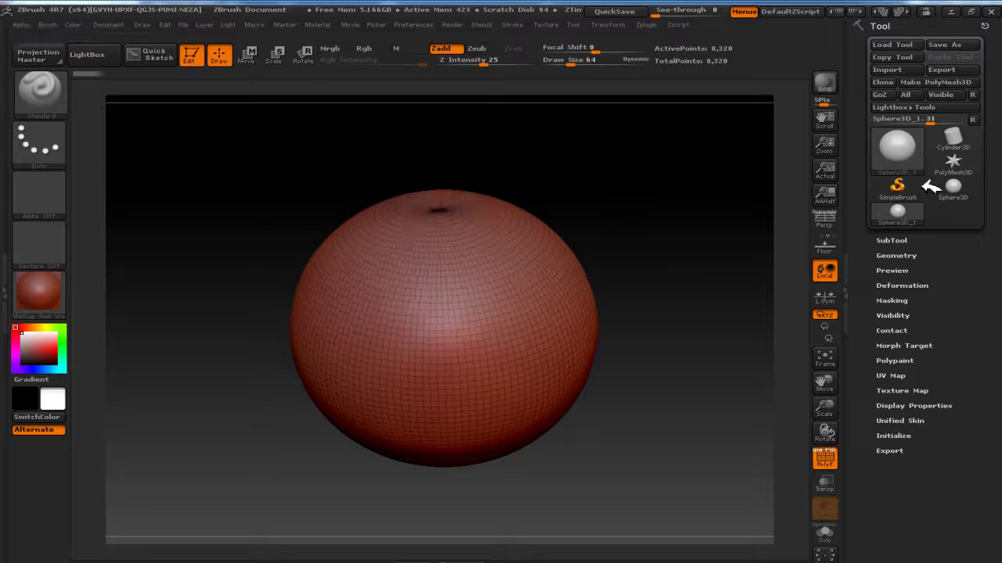
- Replace the sphere with Cylinder3D and tumble it to show its top with wireframe
{"action": "left_click", "coordinate": [952, 139]}
{"action": "left_click_drag", "start_coordinate": [673, 305], "coordinate": [682, 258]}
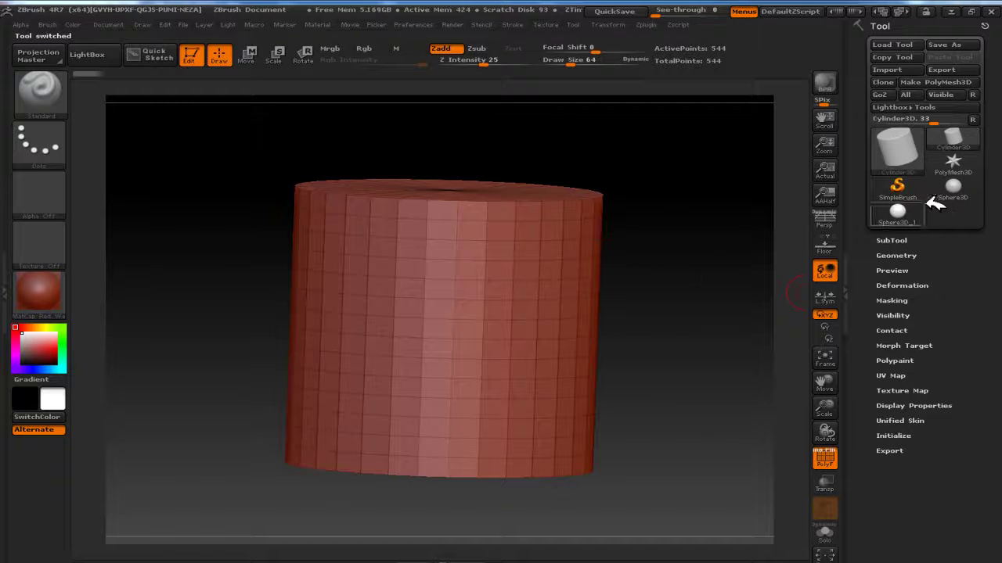
{"action": "mouse_move", "coordinate": [701, 258]}
{"action": "left_mouse_down"}
{"action": "mouse_move", "coordinate": [641, 277]}
{"action": "mouse_move", "coordinate": [650, 286]}
{"action": "mouse_move", "coordinate": [671, 223]}
{"action": "mouse_move", "coordinate": [652, 269]}
{"action": "left_mouse_up"}
{"action": "key", "text": "shift+f"}
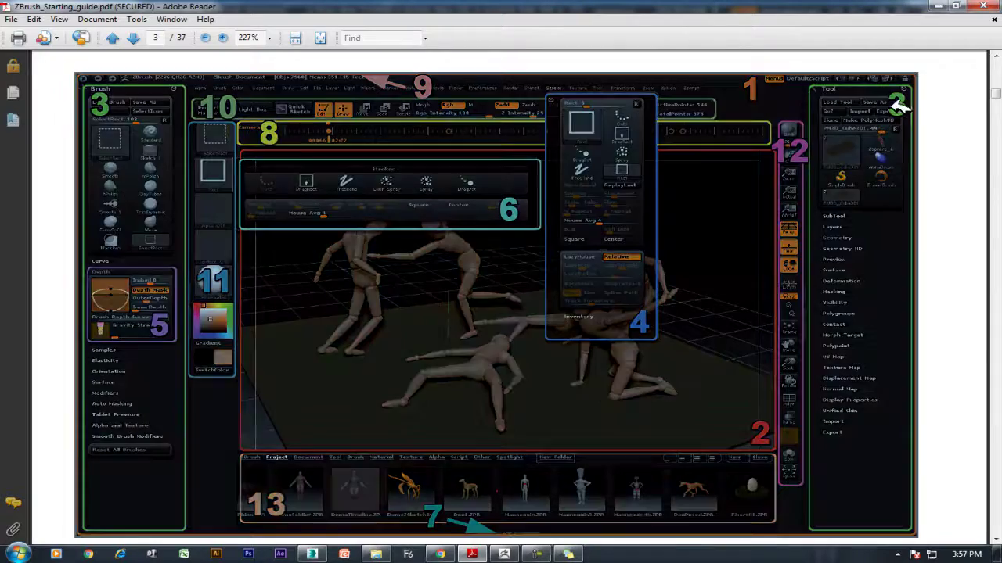
- Scroll the guide to item 3, The Left and Right Trays, then return to ZBrush
{"action": "scroll", "coordinate": [528, 356], "scroll_direction": "down", "scroll_amount": 5}
{"action": "scroll", "coordinate": [528, 356], "scroll_direction": "down", "scroll_amount": 4}
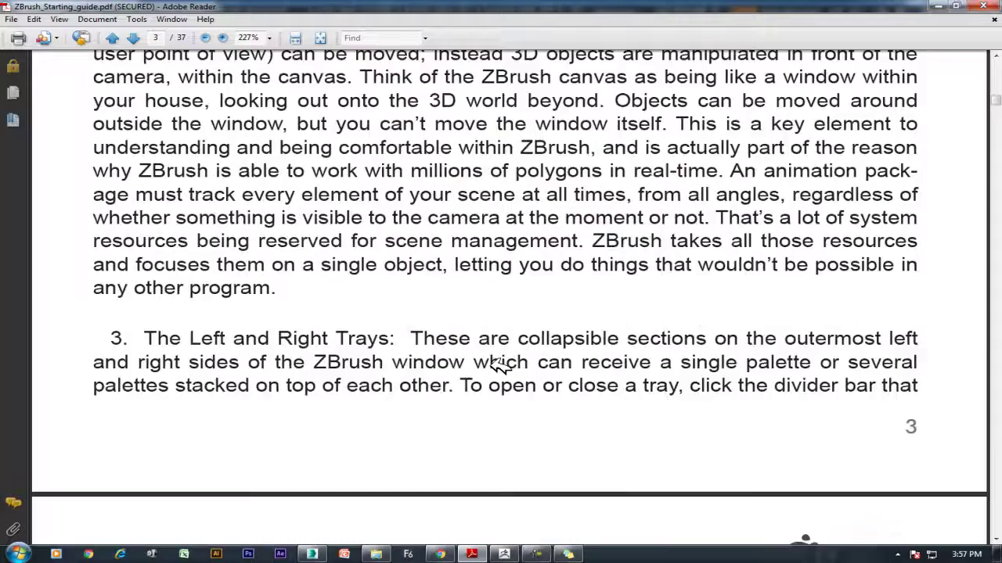
{"action": "scroll", "coordinate": [506, 365], "scroll_direction": "down", "scroll_amount": 5}
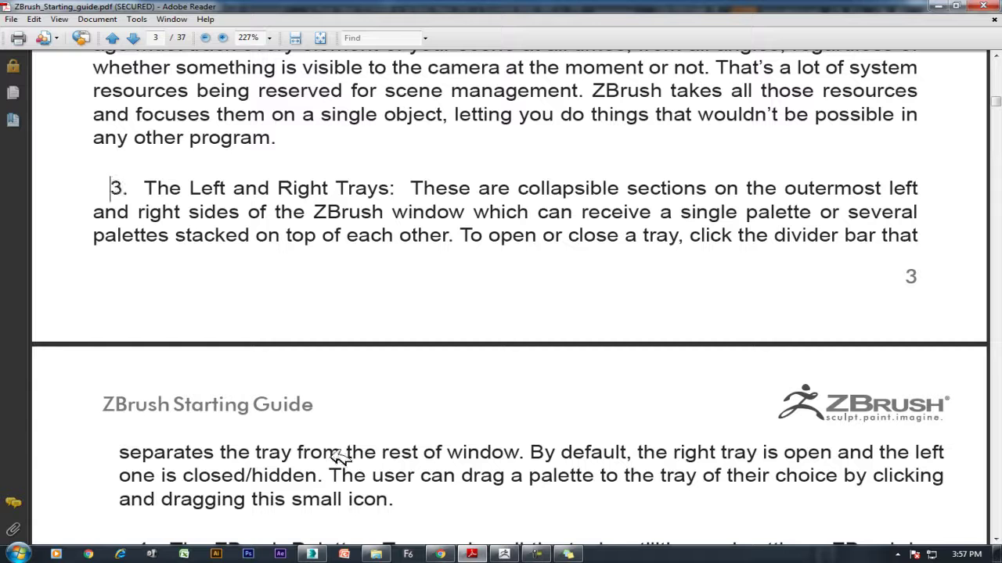
{"action": "left_click", "coordinate": [540, 553]}
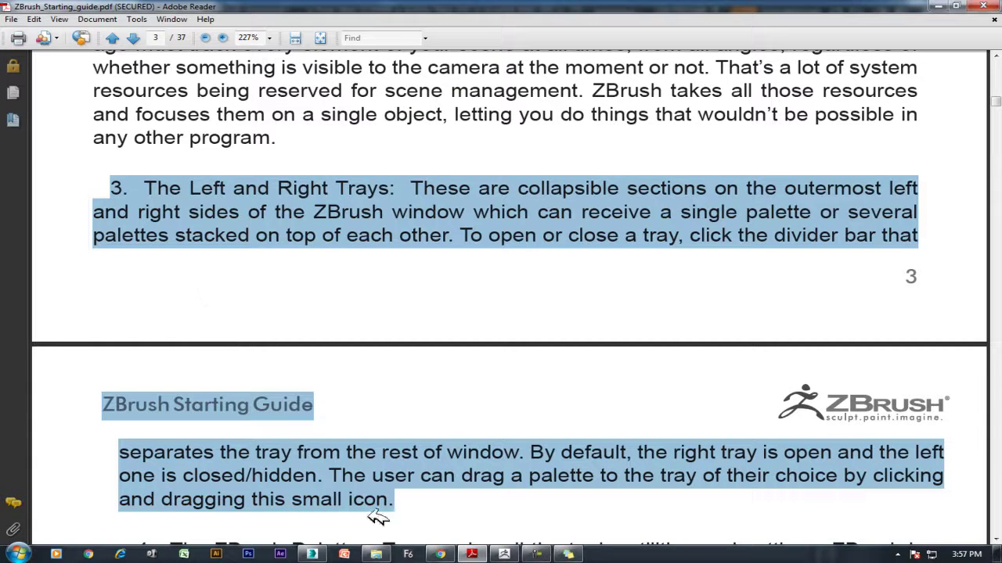
{"action": "left_click", "coordinate": [504, 553]}
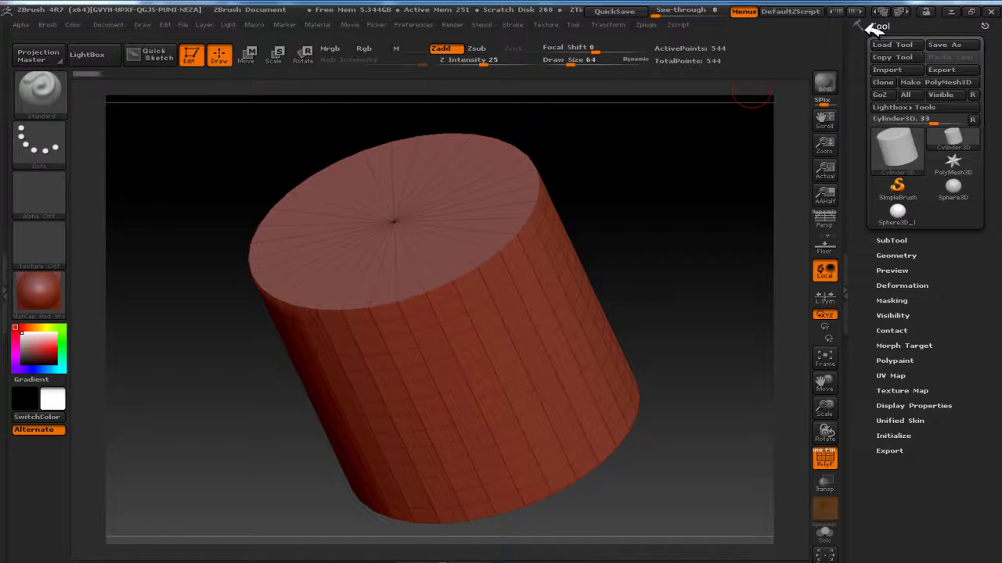
- Redock the Tool palette in the right tray and load Dog.ZTL, viewing it from the side
{"action": "left_click", "coordinate": [986, 26]}
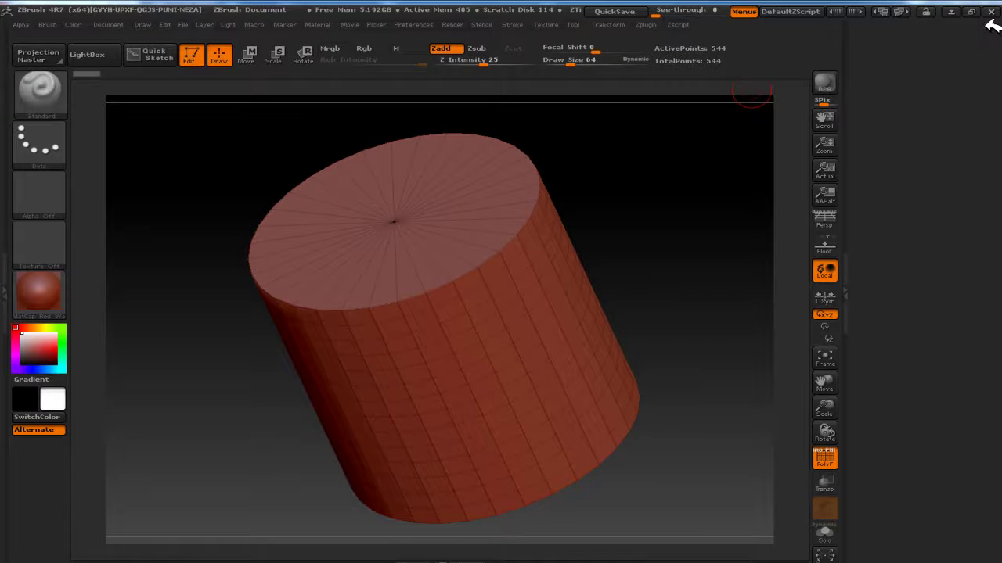
{"action": "left_click", "coordinate": [574, 22]}
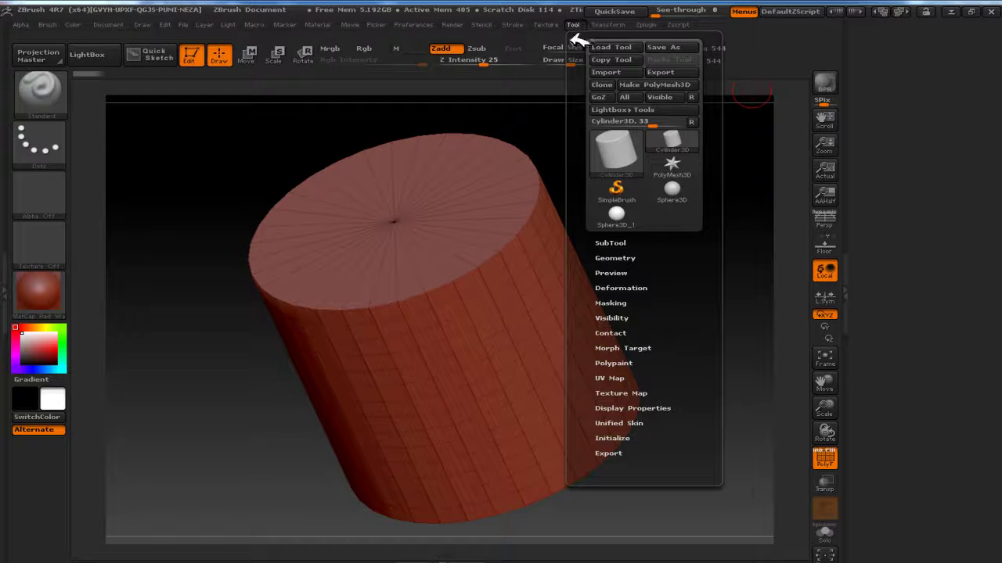
{"action": "left_click", "coordinate": [572, 36]}
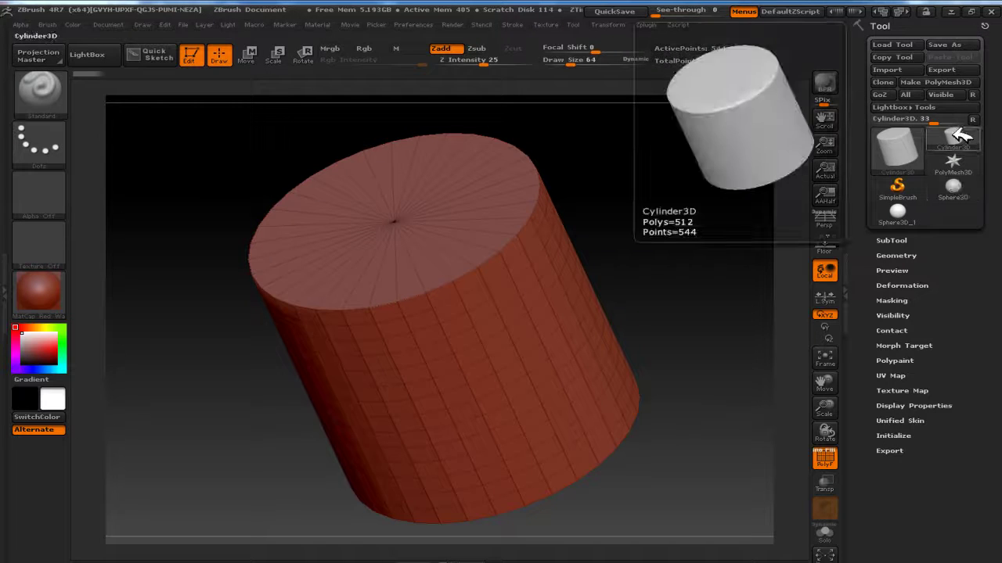
{"action": "left_click", "coordinate": [893, 43]}
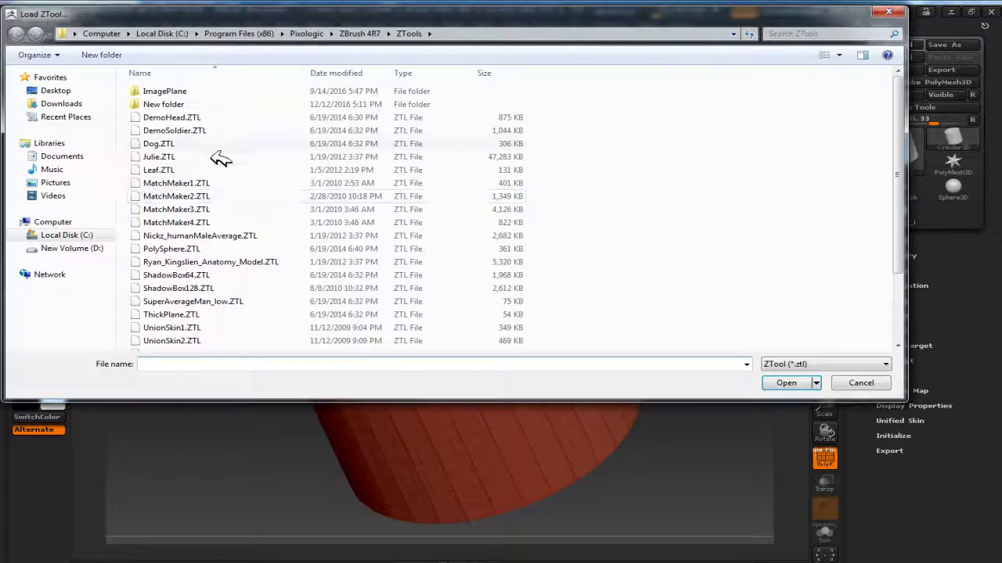
{"action": "double_click", "coordinate": [162, 145]}
{"action": "mouse_move", "coordinate": [599, 268]}
{"action": "left_mouse_down"}
{"action": "mouse_move", "coordinate": [621, 224]}
{"action": "mouse_move", "coordinate": [582, 179]}
{"action": "mouse_move", "coordinate": [628, 187]}
{"action": "mouse_move", "coordinate": [634, 215]}
{"action": "mouse_move", "coordinate": [586, 168]}
{"action": "left_mouse_up"}
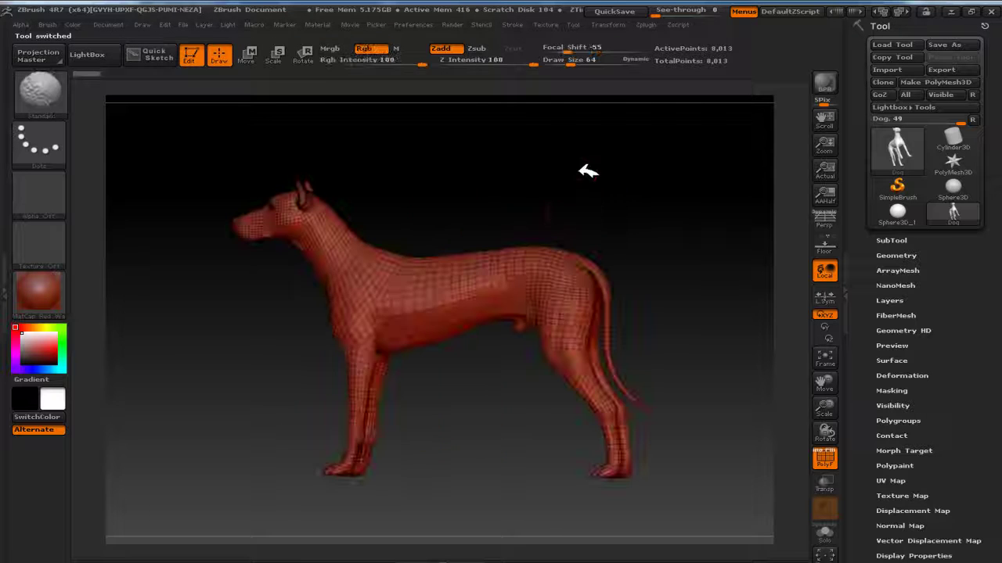
- Open the Import 3D Mesh dialog and peek into the ZTools ImagePlane and New folders
{"action": "left_click", "coordinate": [889, 70]}
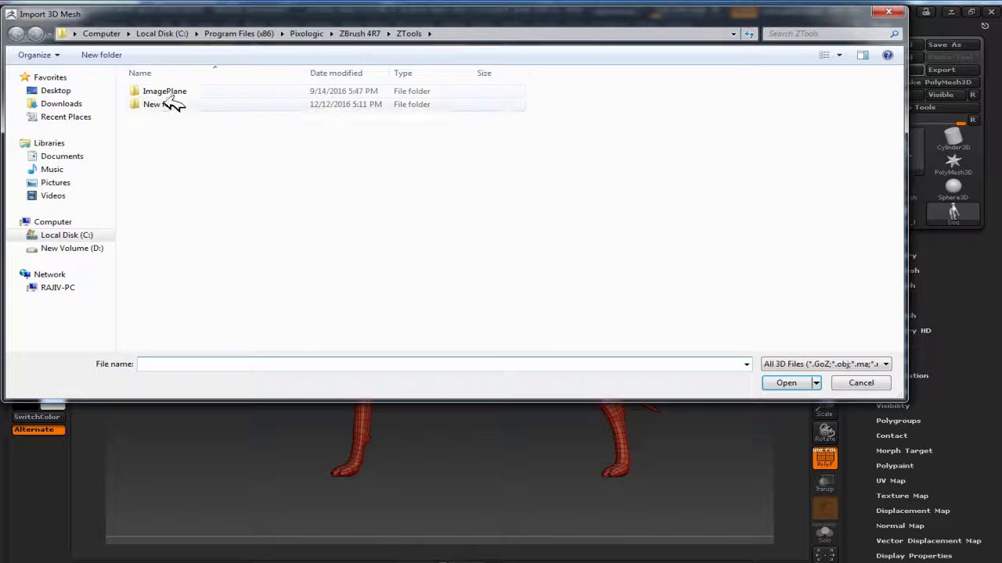
{"action": "double_click", "coordinate": [166, 91]}
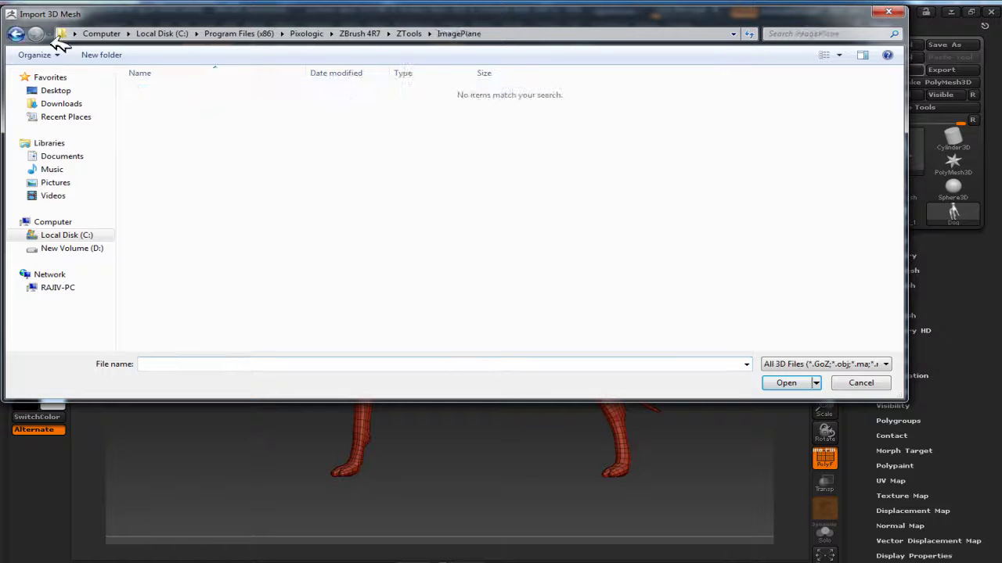
{"action": "left_click", "coordinate": [16, 34]}
{"action": "double_click", "coordinate": [180, 104]}
{"action": "left_click", "coordinate": [15, 34]}
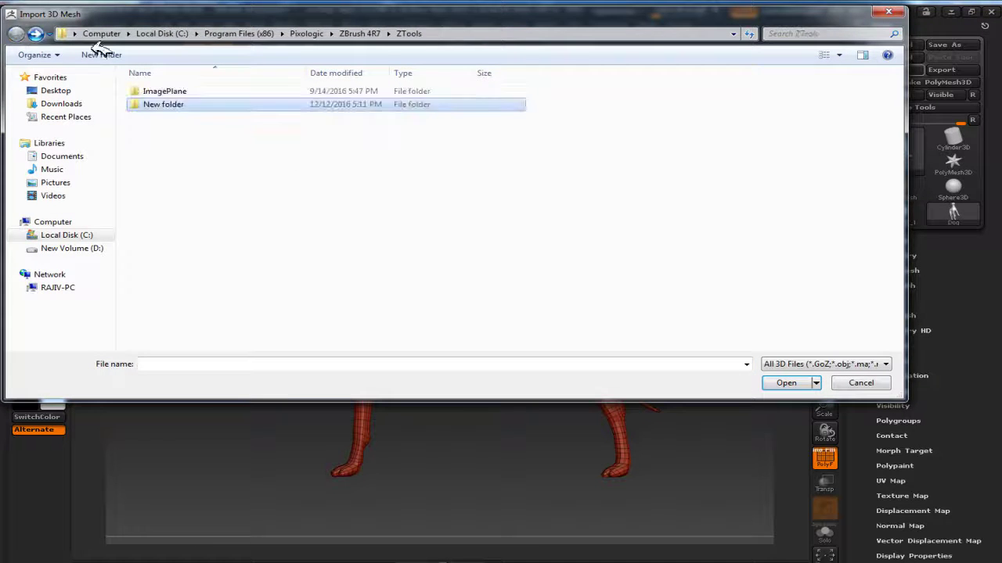
- Navigate to the project folder on New Volume (D:) and select the concept_character folder
{"action": "left_click", "coordinate": [100, 249]}
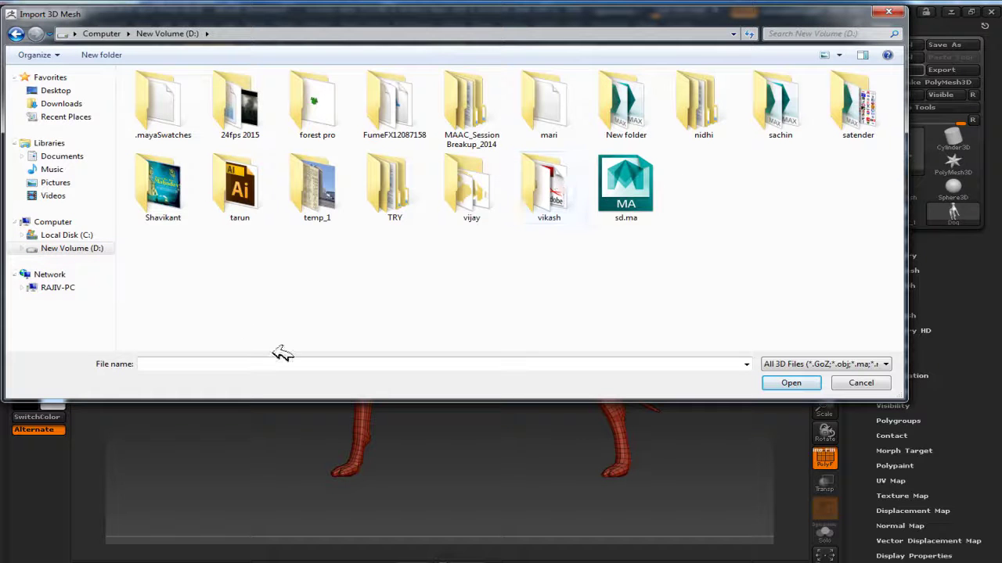
{"action": "left_click", "coordinate": [55, 222]}
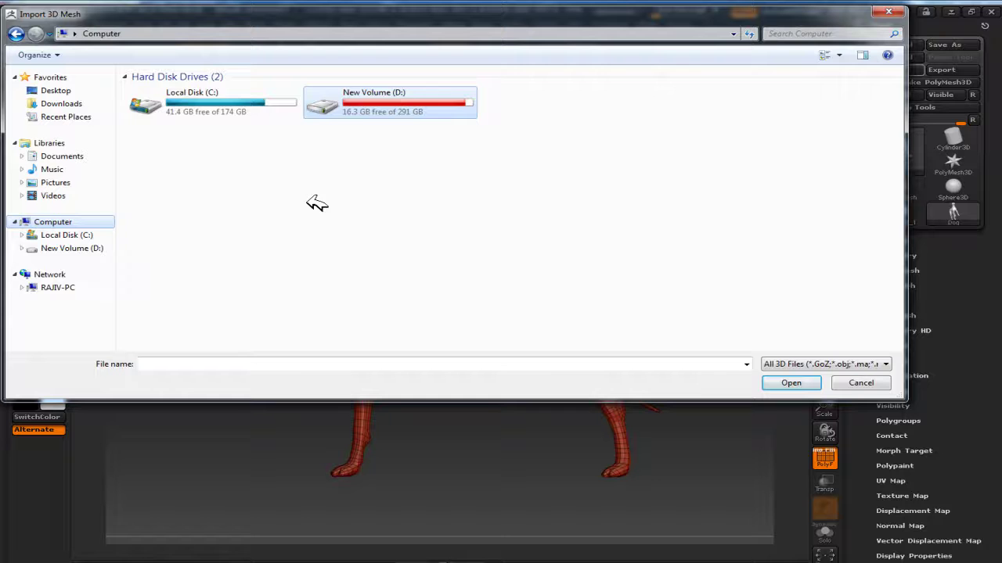
{"action": "double_click", "coordinate": [398, 112]}
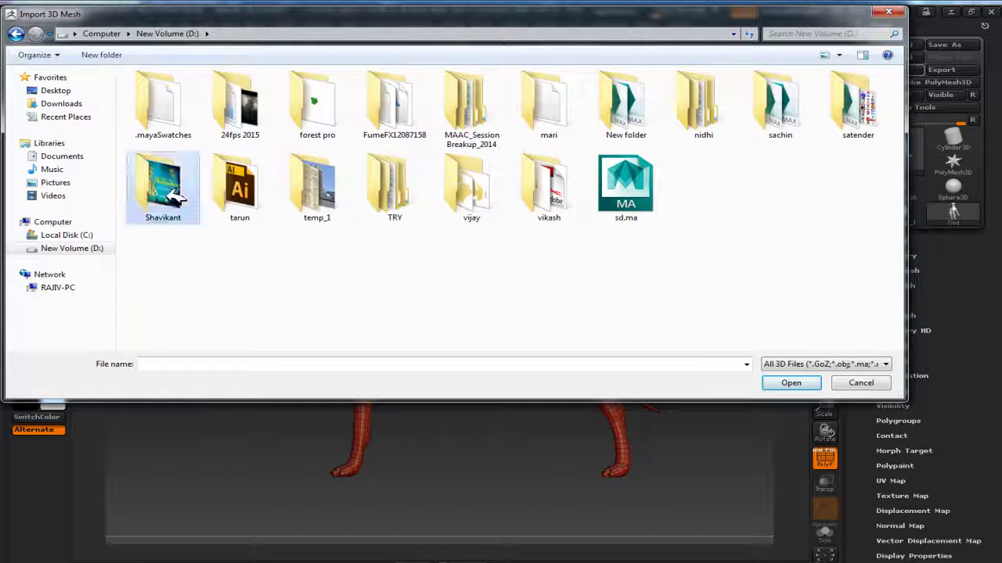
{"action": "double_click", "coordinate": [161, 186]}
{"action": "scroll", "coordinate": [464, 267], "scroll_direction": "down", "scroll_amount": 5}
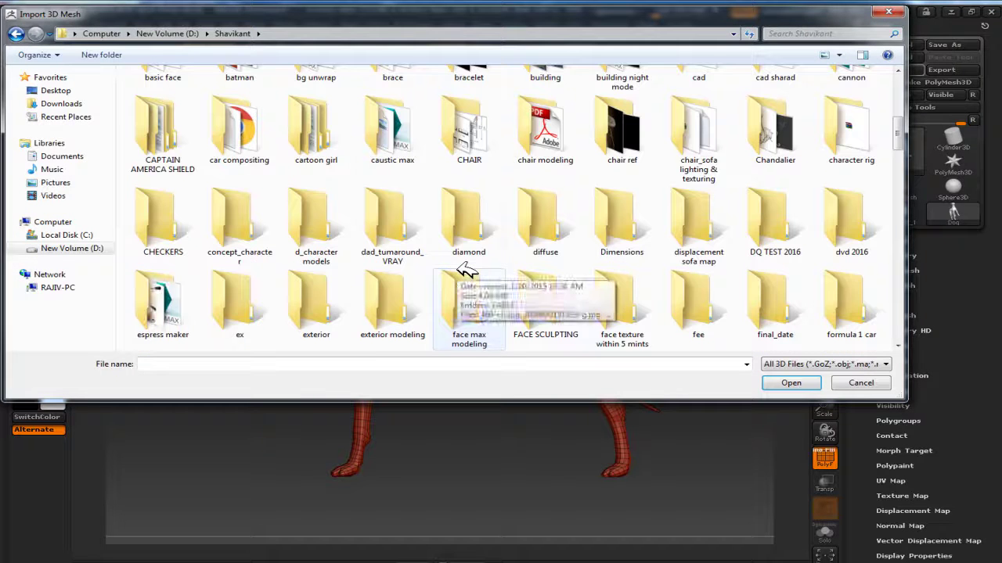
{"action": "scroll", "coordinate": [432, 211], "scroll_direction": "up", "scroll_amount": 1}
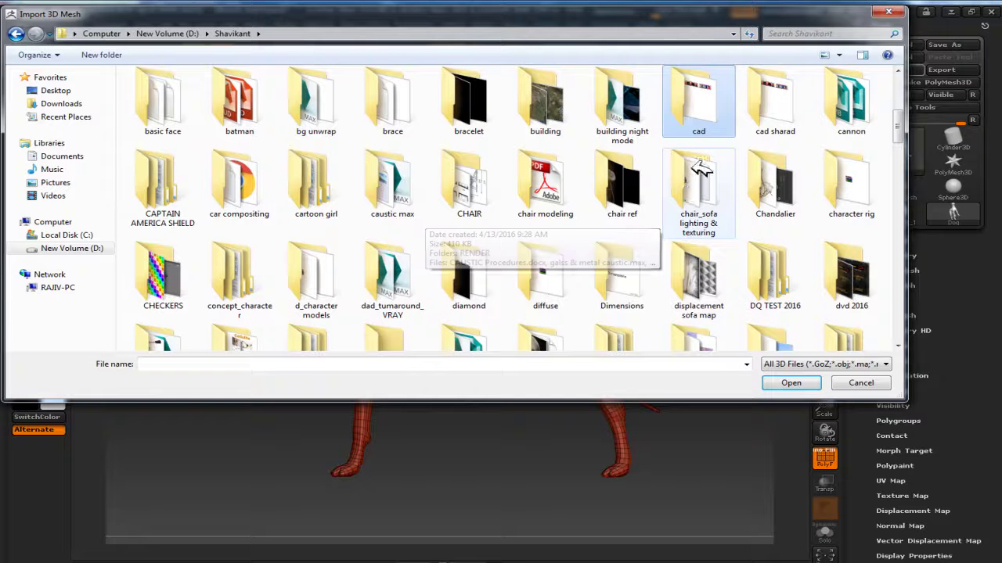
{"action": "key", "text": "Right"}
{"action": "key", "text": "Right"}
{"action": "key", "text": "Right"}
{"action": "key", "text": "Right"}
{"action": "key", "text": "Right"}
{"action": "key", "text": "Right"}
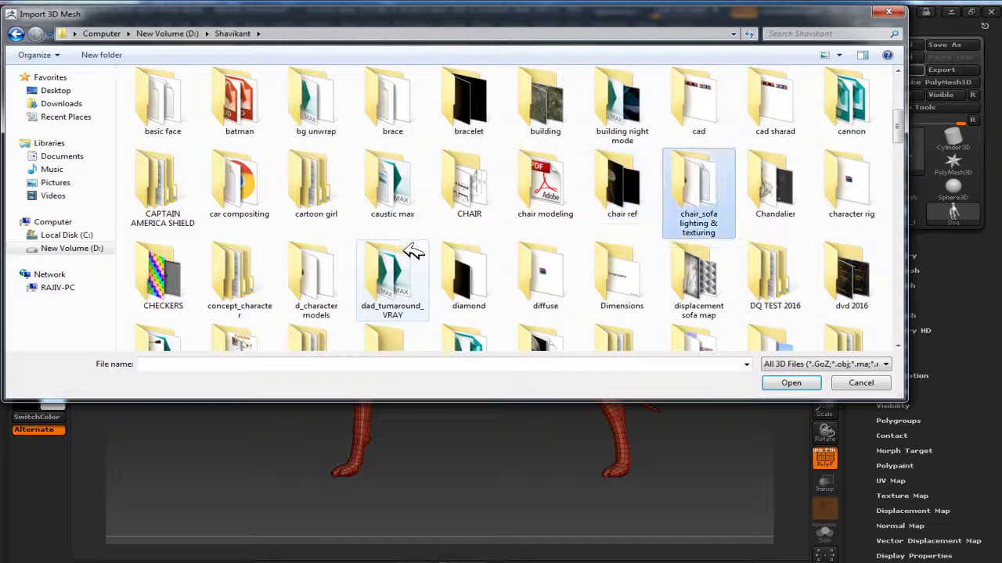
{"action": "key", "text": "Right"}
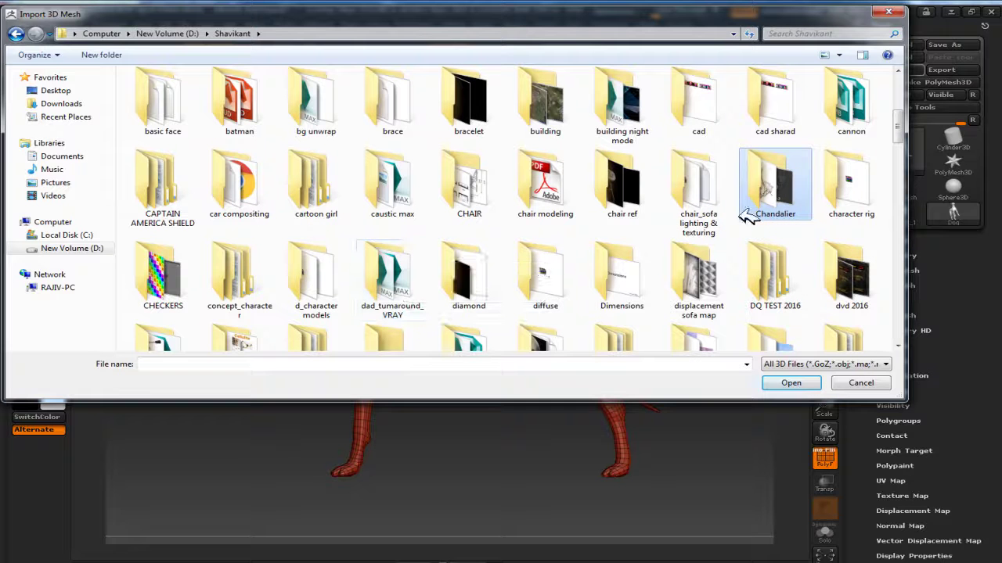
{"action": "key", "text": "Right"}
{"action": "key", "text": "Right"}
{"action": "key", "text": "Right"}
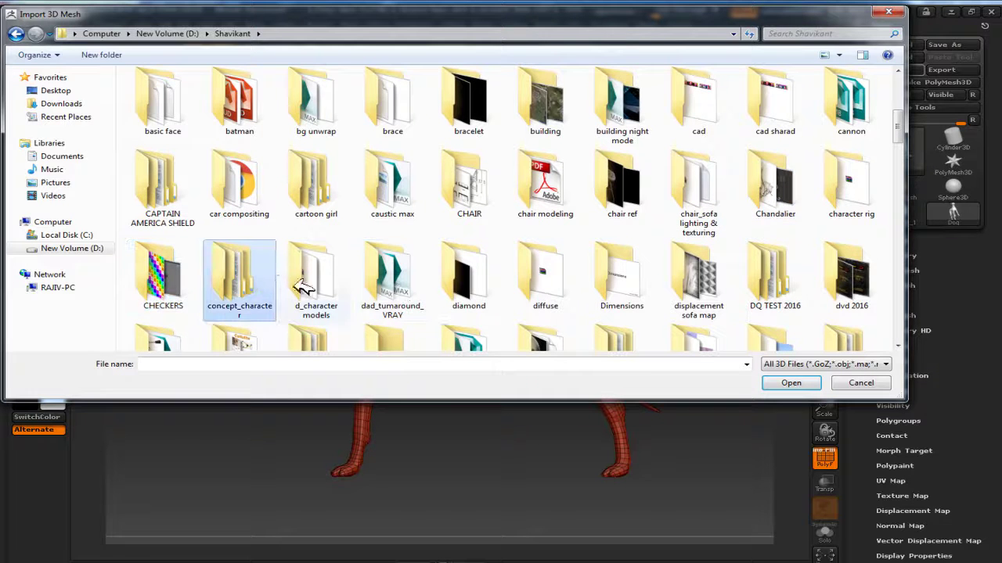
- Browse the nested concept_character, centaur ref and lion anatomy crab subfolders
{"action": "double_click", "coordinate": [245, 275]}
{"action": "double_click", "coordinate": [186, 91]}
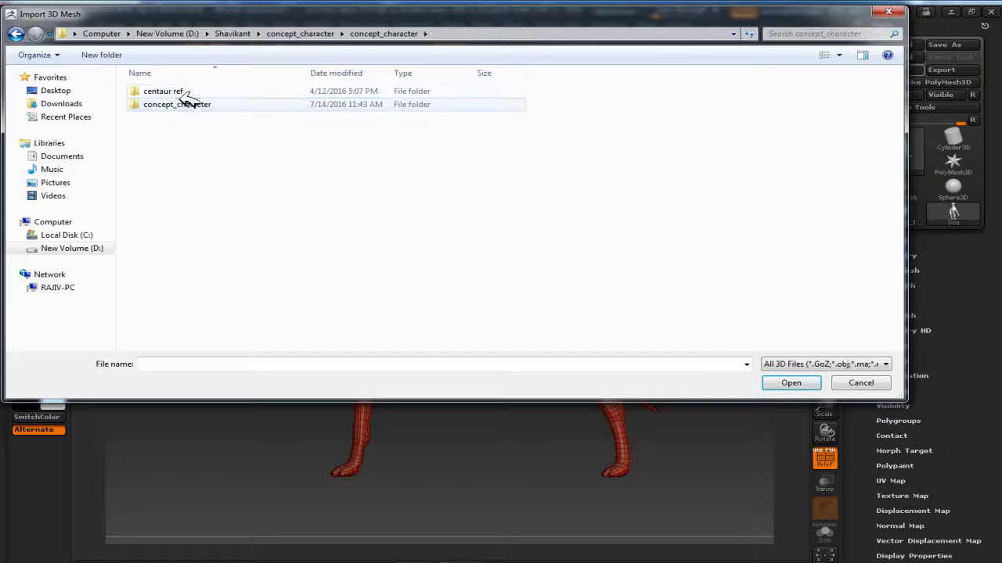
{"action": "double_click", "coordinate": [186, 103]}
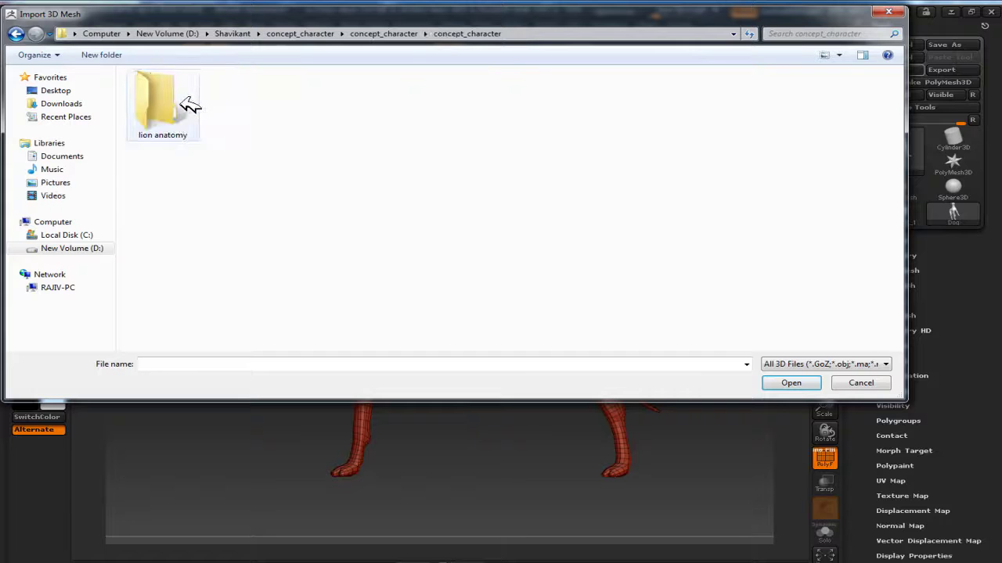
{"action": "left_click", "coordinate": [18, 34]}
{"action": "double_click", "coordinate": [194, 91]}
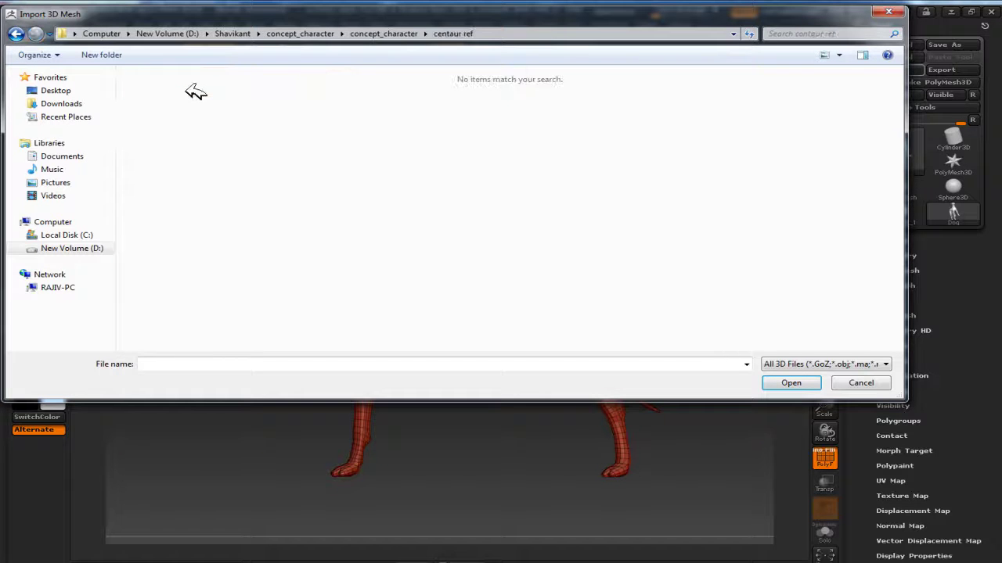
{"action": "left_click", "coordinate": [19, 35]}
{"action": "double_click", "coordinate": [197, 105]}
{"action": "double_click", "coordinate": [195, 112]}
{"action": "double_click", "coordinate": [191, 114]}
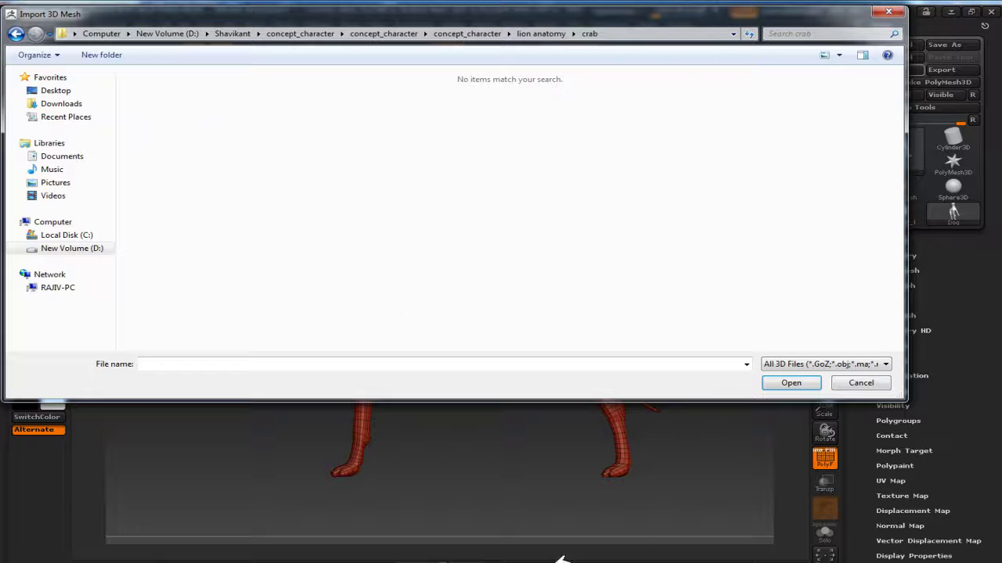
- Copy the vray folder path from Explorer, paste it into the dialog, and import king1.obj
{"action": "key", "text": "alt+Tab"}
{"action": "left_click", "coordinate": [344, 270]}
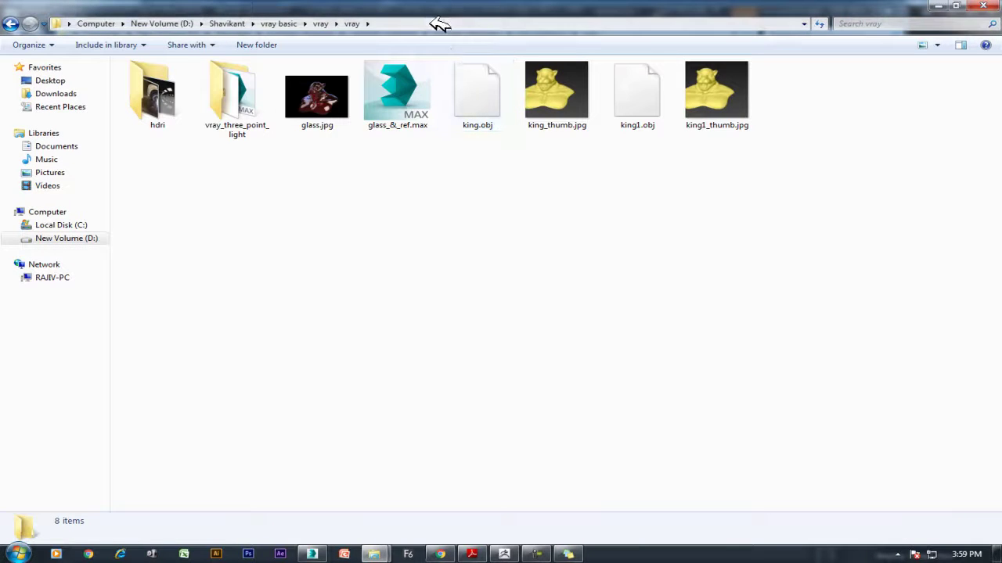
{"action": "left_click", "coordinate": [441, 25]}
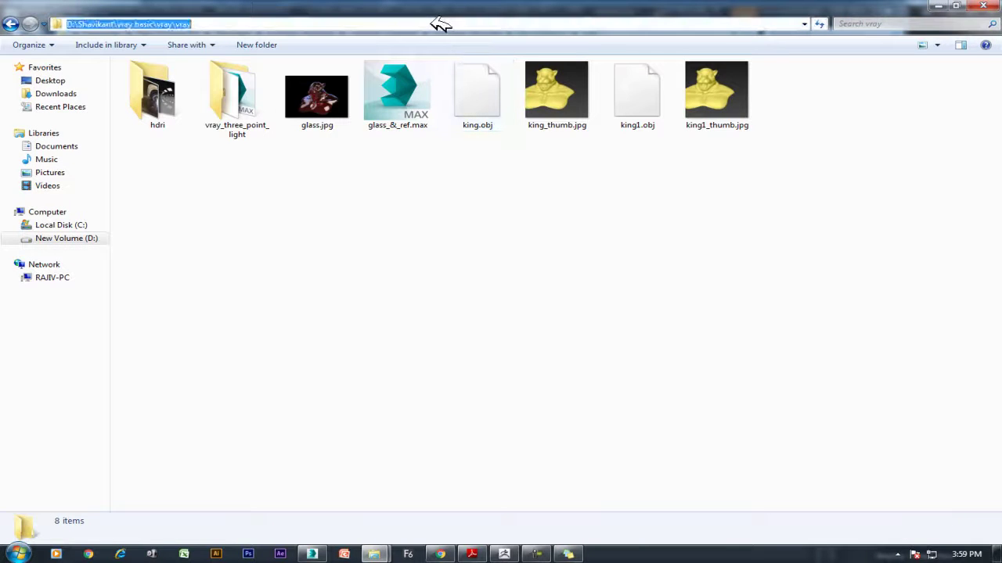
{"action": "left_click", "coordinate": [978, 5]}
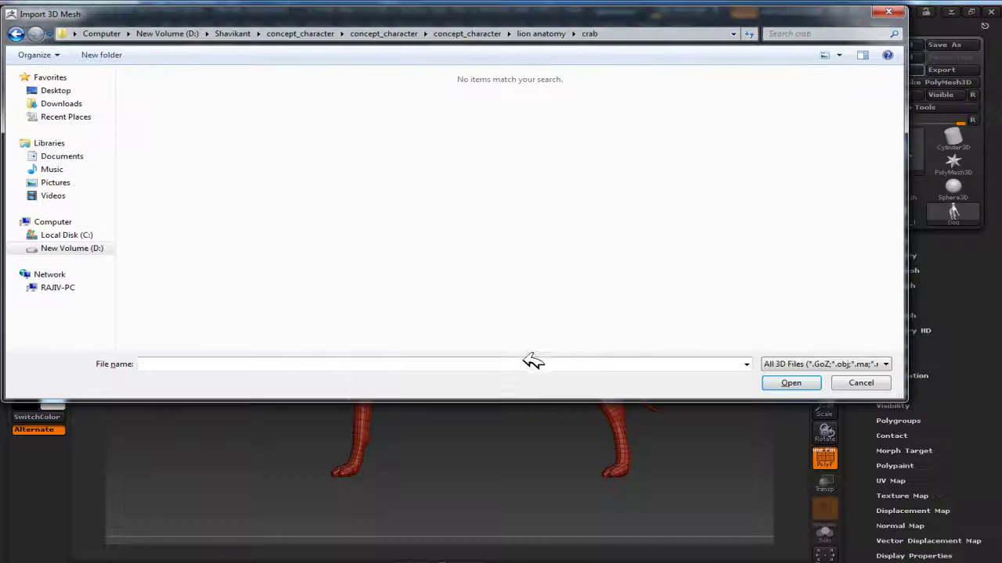
{"action": "key", "text": "ctrl+v"}
{"action": "key", "text": "Return"}
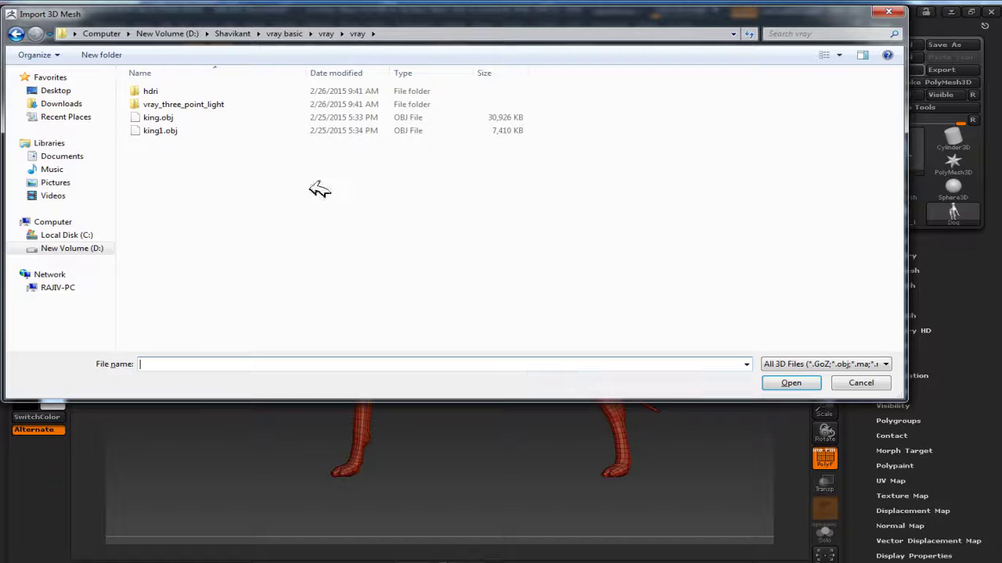
{"action": "double_click", "coordinate": [162, 130]}
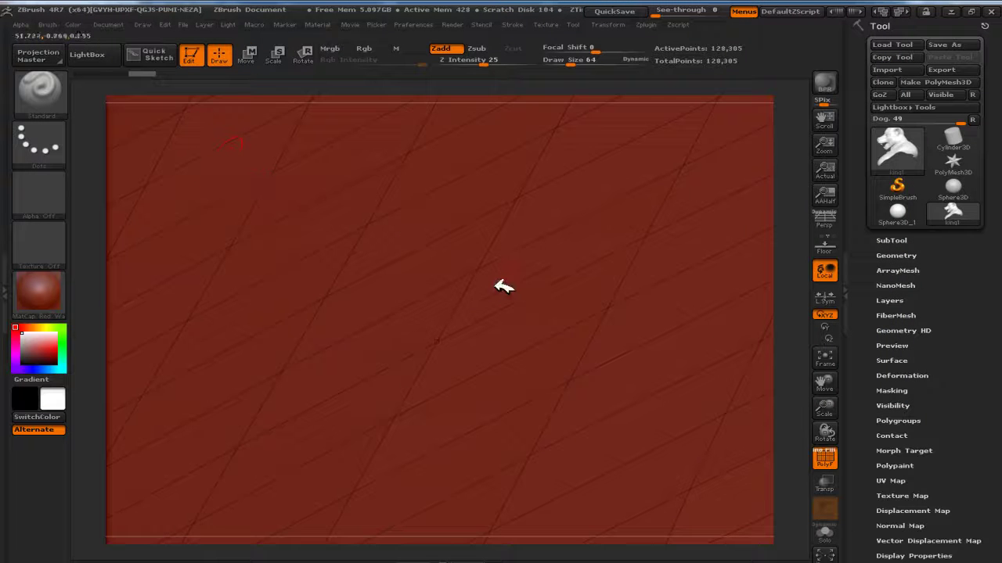
- Frame the bust in a front view and apply the grey BasicMaterial
{"action": "key", "text": "f"}
{"action": "mouse_move", "coordinate": [519, 302]}
{"action": "left_mouse_down"}
{"action": "mouse_move", "coordinate": [705, 224]}
{"action": "mouse_move", "coordinate": [689, 224]}
{"action": "left_mouse_up"}
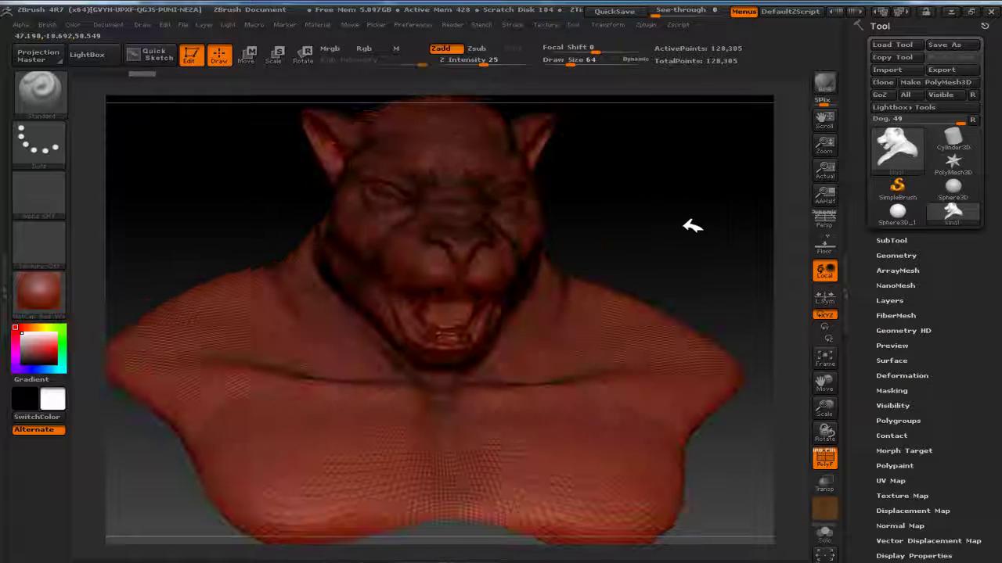
{"action": "key", "text": "f"}
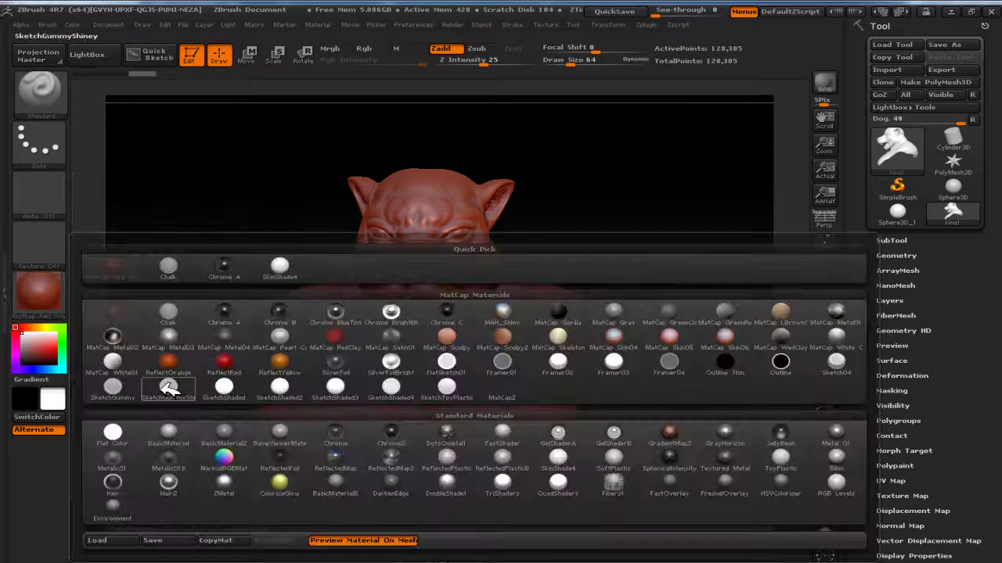
{"action": "left_click", "coordinate": [168, 431]}
{"action": "left_click_drag", "start_coordinate": [568, 217], "coordinate": [639, 224]}
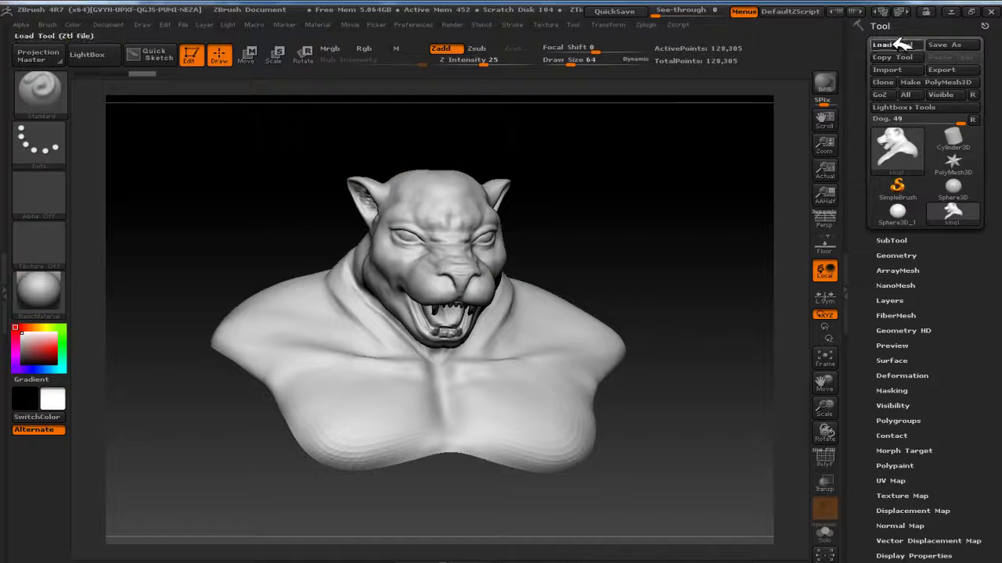
- Open and cancel the Load Tool and Import 3D Mesh dialogs without loading anything
{"action": "left_click", "coordinate": [893, 44]}
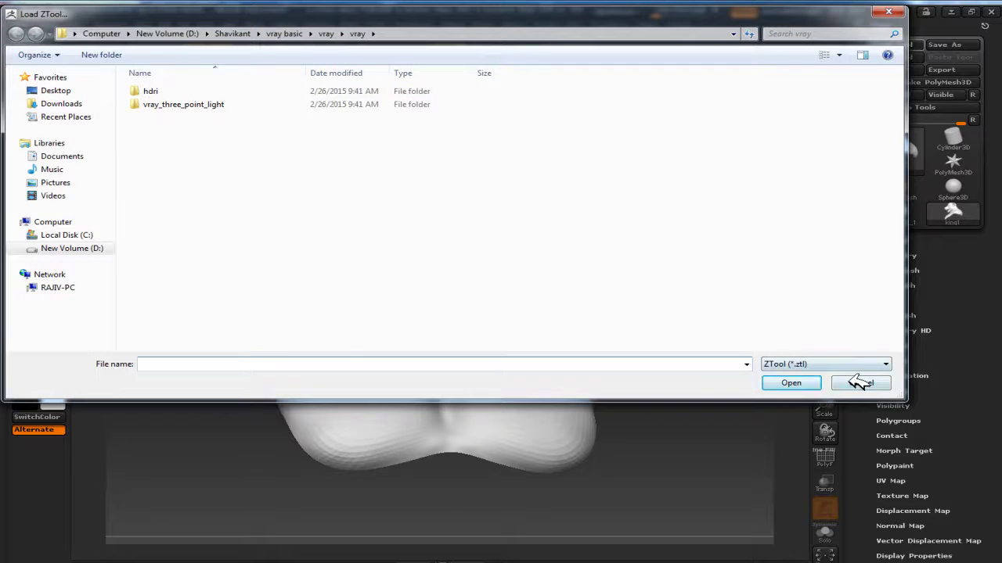
{"action": "left_click", "coordinate": [861, 382]}
{"action": "left_click", "coordinate": [908, 69]}
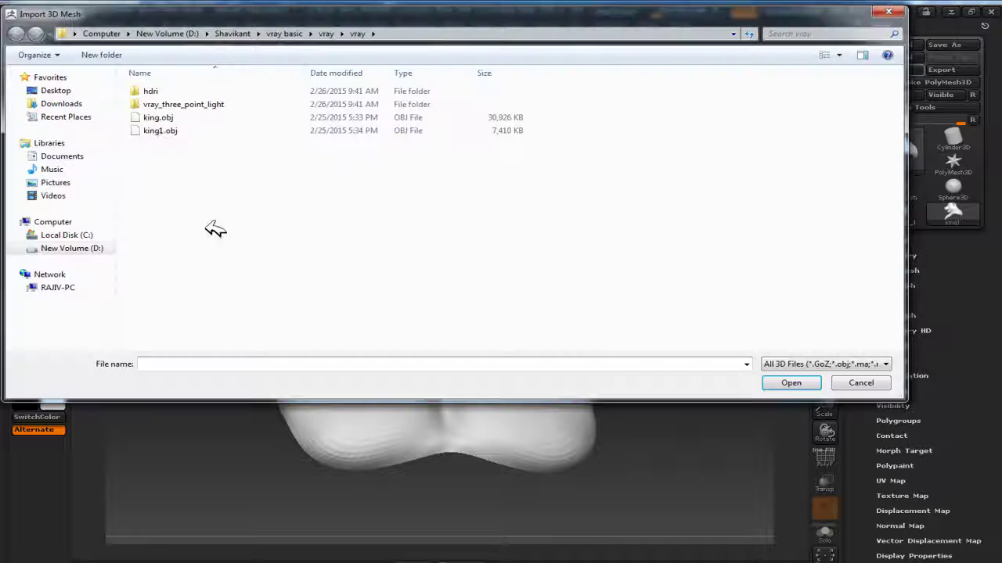
{"action": "left_click", "coordinate": [861, 382]}
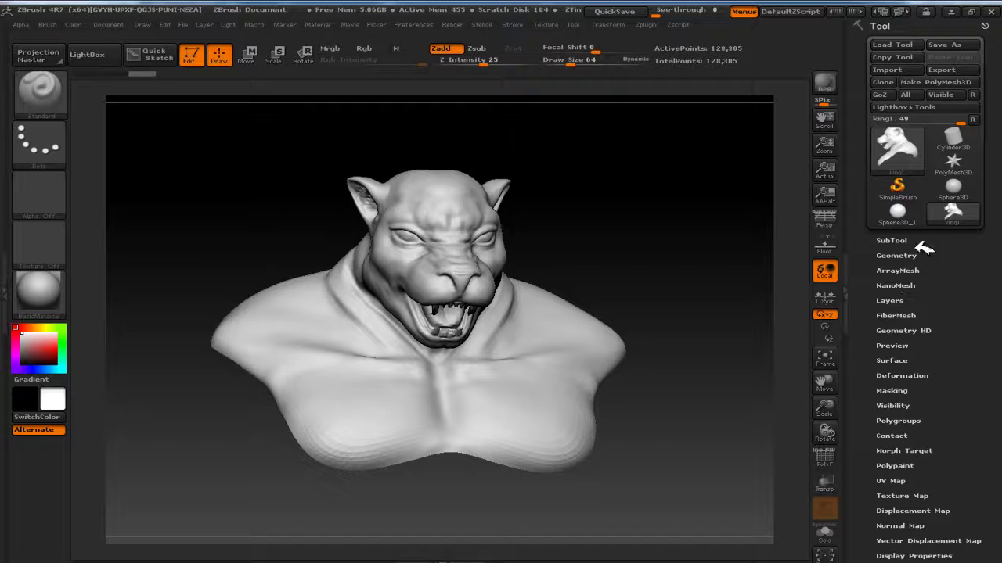
- Orbit the bust to a side view, then add a new line in the sticky note
{"action": "mouse_move", "coordinate": [610, 220]}
{"action": "left_mouse_down"}
{"action": "mouse_move", "coordinate": [653, 217]}
{"action": "mouse_move", "coordinate": [543, 217]}
{"action": "mouse_move", "coordinate": [635, 226]}
{"action": "mouse_move", "coordinate": [605, 222]}
{"action": "mouse_move", "coordinate": [629, 217]}
{"action": "left_mouse_up"}
{"action": "key", "text": "alt+Tab"}
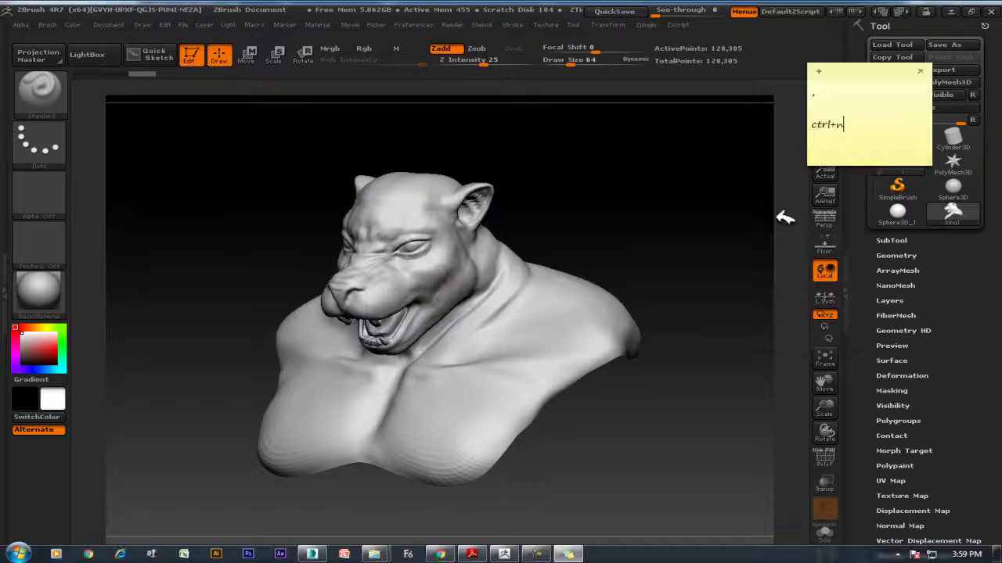
{"action": "key", "text": "Return"}
{"action": "type", "text": "left mouse botton"}
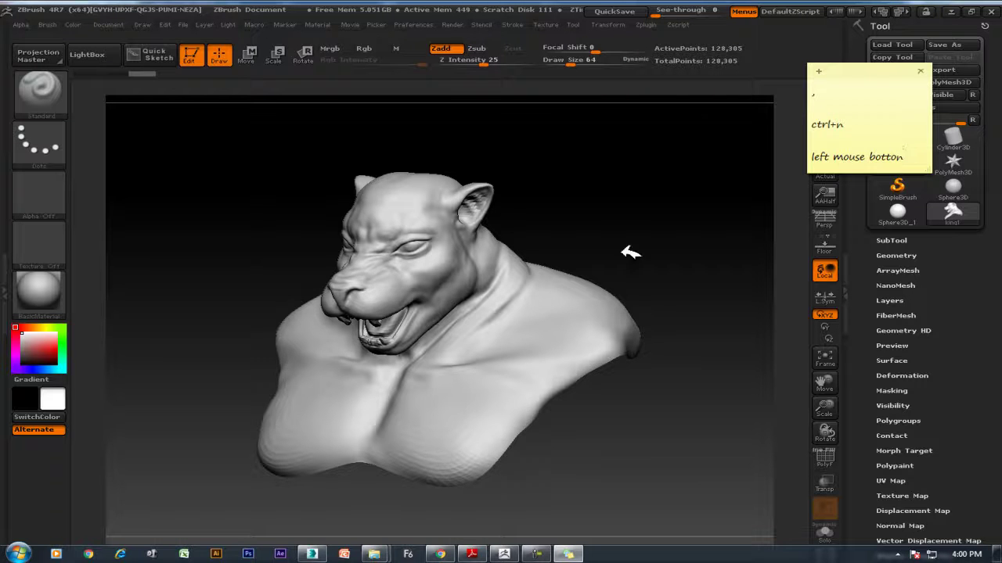
- Orbit the bust back to front, reselect the Standard brush (BST), then switch to the guide PDF
{"action": "mouse_move", "coordinate": [631, 252]}
{"action": "left_mouse_down"}
{"action": "mouse_move", "coordinate": [632, 224]}
{"action": "mouse_move", "coordinate": [527, 167]}
{"action": "mouse_move", "coordinate": [636, 290]}
{"action": "mouse_move", "coordinate": [628, 212]}
{"action": "mouse_move", "coordinate": [632, 239]}
{"action": "mouse_move", "coordinate": [499, 165]}
{"action": "mouse_move", "coordinate": [583, 233]}
{"action": "mouse_move", "coordinate": [697, 188]}
{"action": "mouse_move", "coordinate": [546, 202]}
{"action": "mouse_move", "coordinate": [604, 194]}
{"action": "mouse_move", "coordinate": [601, 226]}
{"action": "mouse_move", "coordinate": [660, 217]}
{"action": "mouse_move", "coordinate": [693, 226]}
{"action": "mouse_move", "coordinate": [639, 235]}
{"action": "mouse_move", "coordinate": [662, 213]}
{"action": "left_mouse_up"}
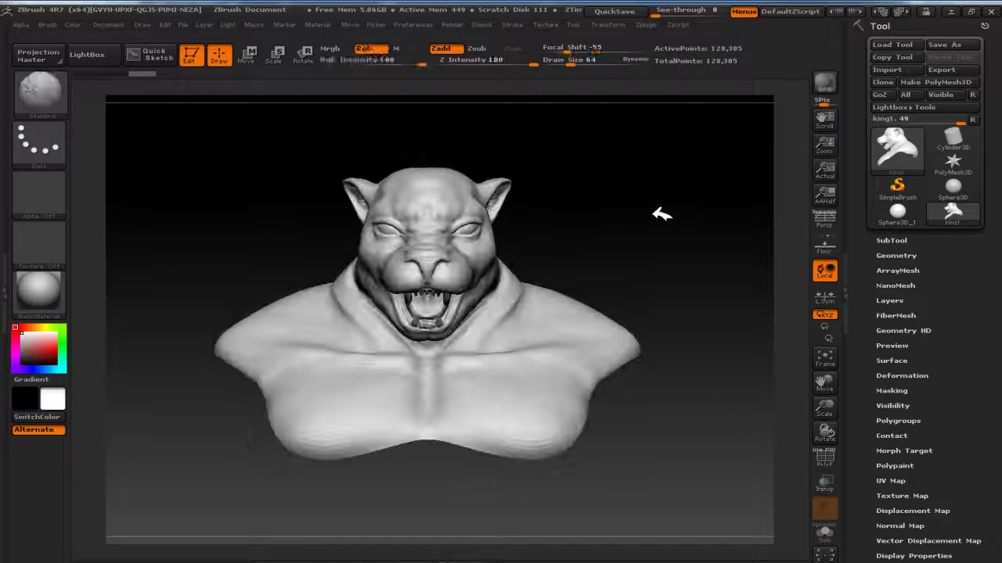
{"action": "key", "text": "b"}
{"action": "key", "text": "s"}
{"action": "key", "text": "t"}
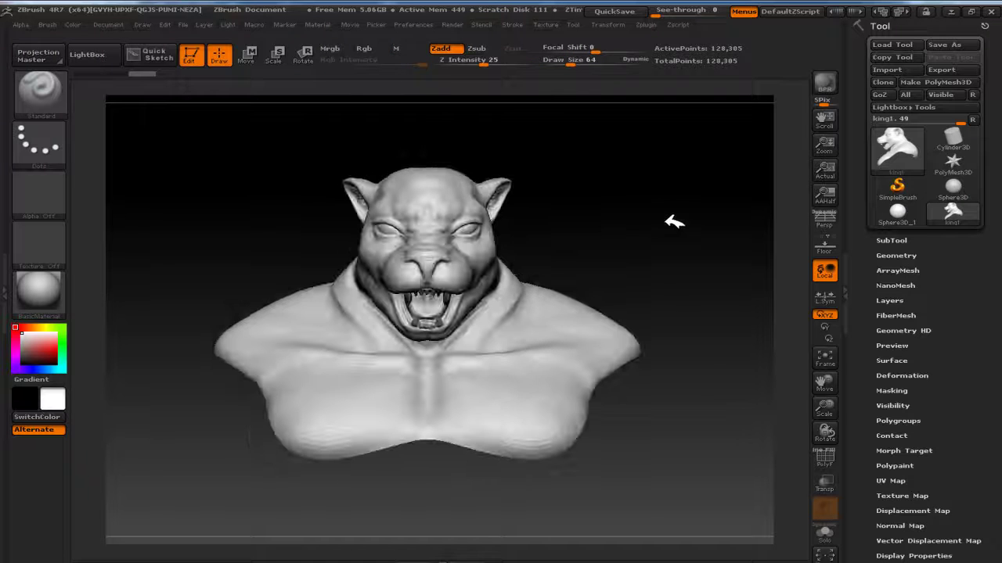
{"action": "key", "text": "alt+Tab"}
{"action": "key", "text": "alt+shift+Tab"}
{"action": "key", "text": "alt+shift+Tab"}
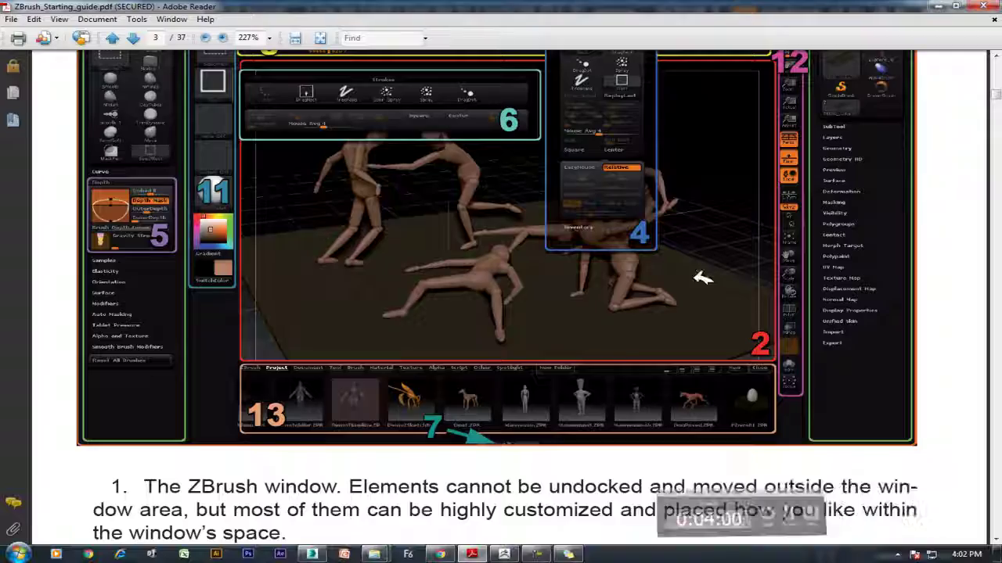
- Scroll the guide from the page-3 interface screenshot to item 4, The ZBrush Palettes, then return to ZBrush
{"action": "scroll", "coordinate": [652, 249], "scroll_direction": "up", "scroll_amount": 3}
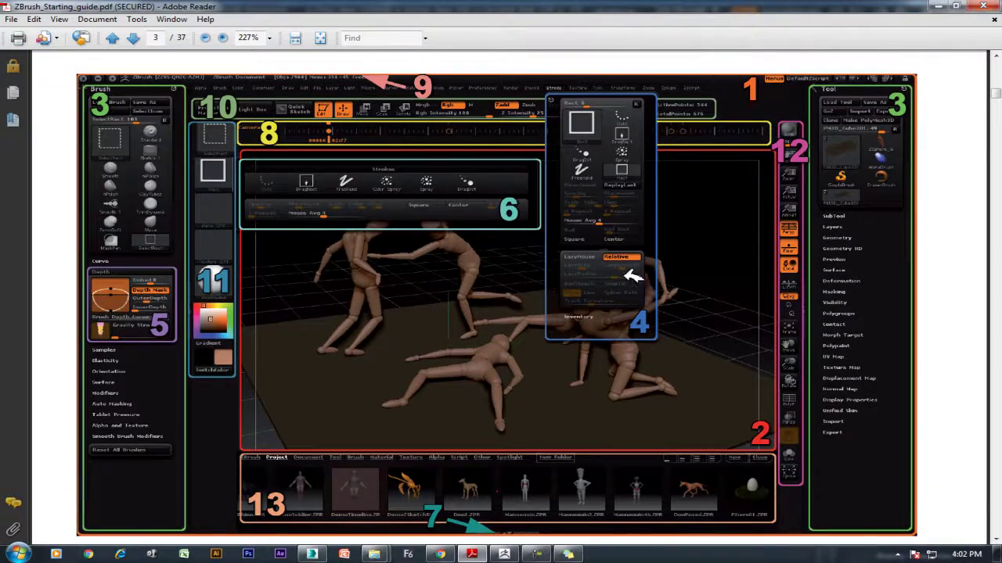
{"action": "scroll", "coordinate": [618, 313], "scroll_direction": "down", "scroll_amount": 7}
{"action": "scroll", "coordinate": [587, 328], "scroll_direction": "down", "scroll_amount": 10}
{"action": "scroll", "coordinate": [555, 345], "scroll_direction": "down", "scroll_amount": 8}
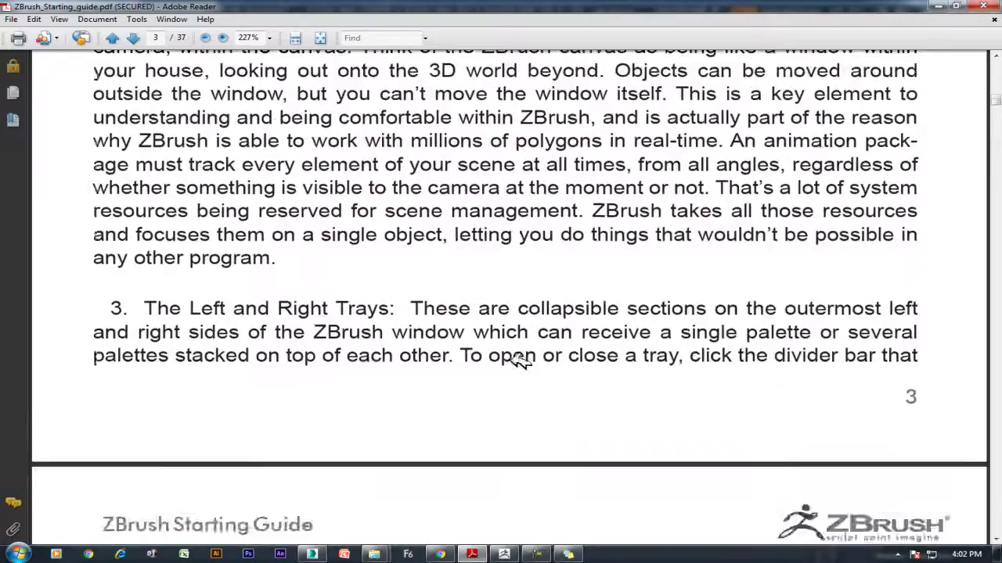
{"action": "scroll", "coordinate": [525, 360], "scroll_direction": "down", "scroll_amount": 12}
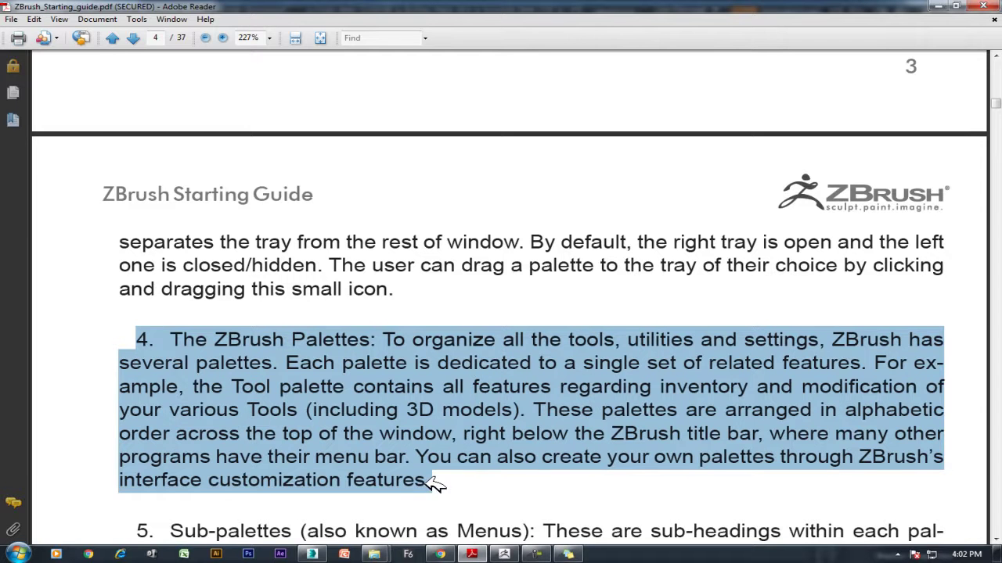
{"action": "left_click", "coordinate": [504, 555]}
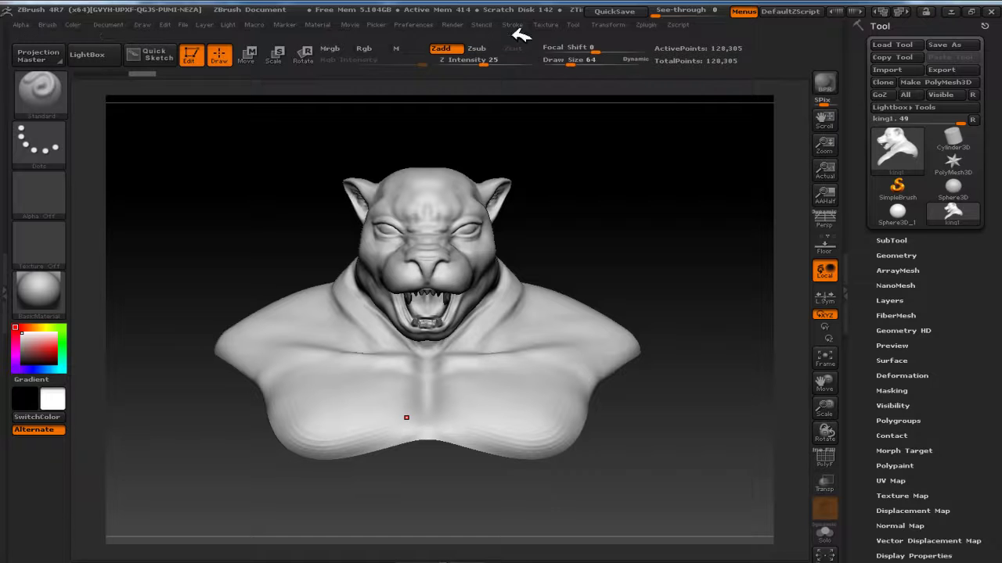
- Dock the Texture, Tool and Transform palettes into the side tray
{"action": "left_click", "coordinate": [551, 24]}
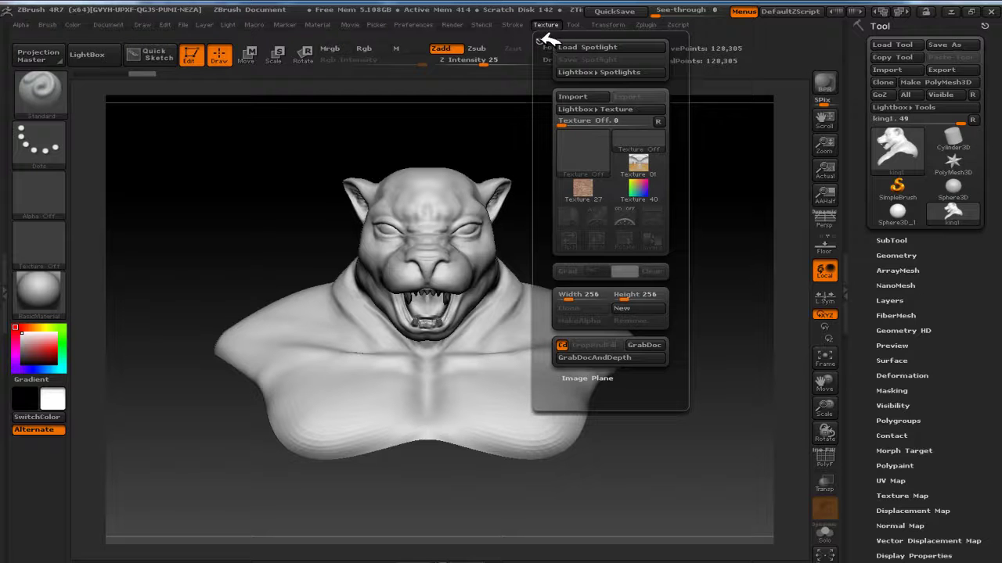
{"action": "left_click", "coordinate": [539, 38]}
{"action": "left_click", "coordinate": [574, 25]}
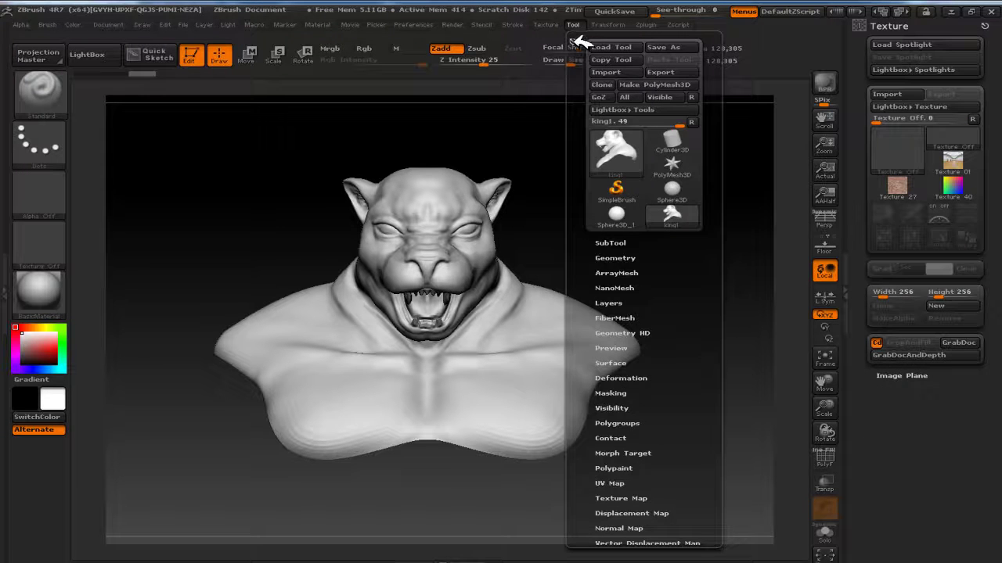
{"action": "left_click", "coordinate": [575, 41]}
{"action": "left_click", "coordinate": [607, 24]}
{"action": "left_click", "coordinate": [609, 35]}
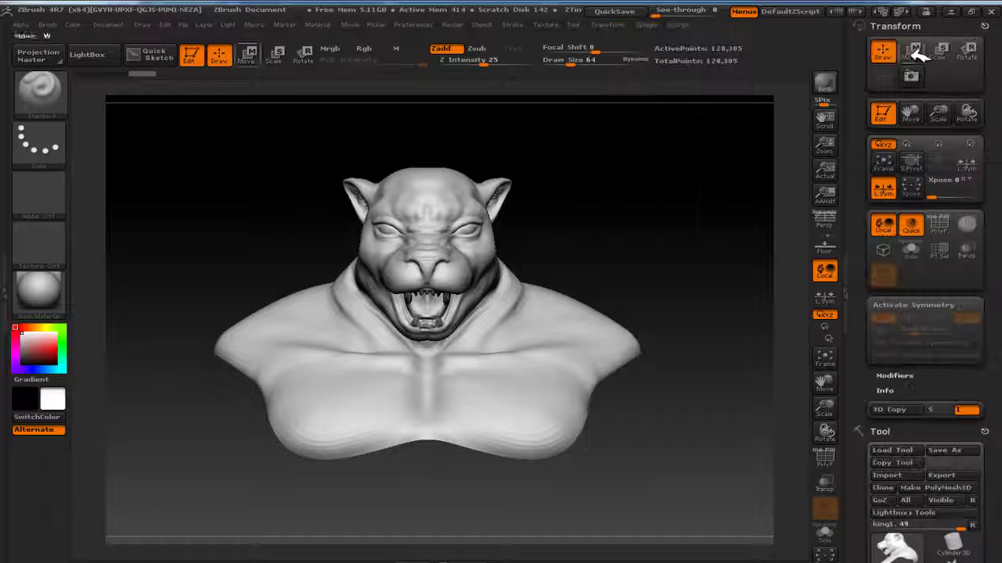
{"action": "mouse_move", "coordinate": [868, 264]}
{"action": "left_mouse_down"}
{"action": "mouse_move", "coordinate": [853, 100]}
{"action": "mouse_move", "coordinate": [868, 313]}
{"action": "left_mouse_up"}
- Look through the Preferences menu, then go back to the starting guide PDF
{"action": "left_click", "coordinate": [430, 24]}
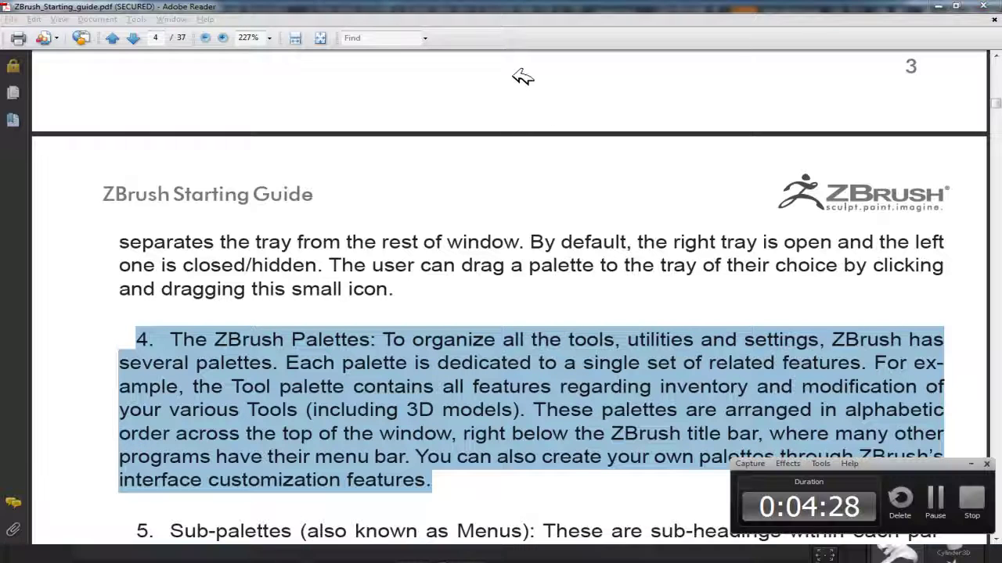
{"action": "left_click", "coordinate": [938, 5]}
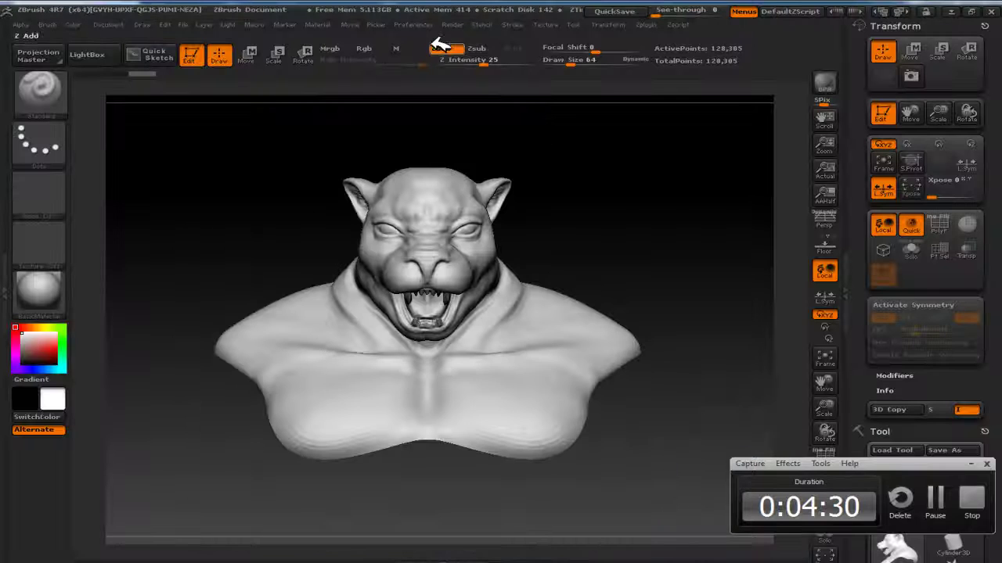
{"action": "left_click", "coordinate": [422, 23]}
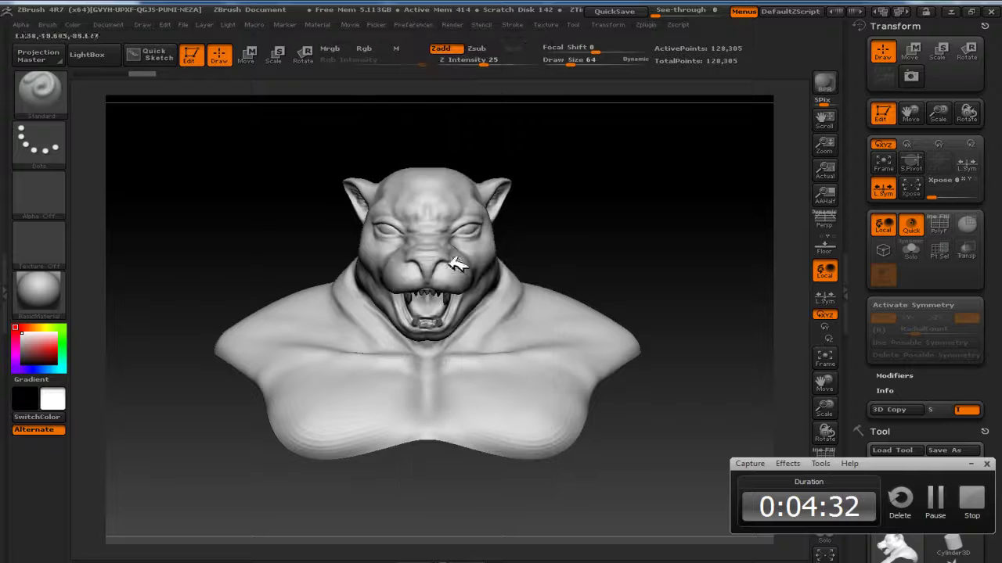
{"action": "left_click", "coordinate": [423, 24]}
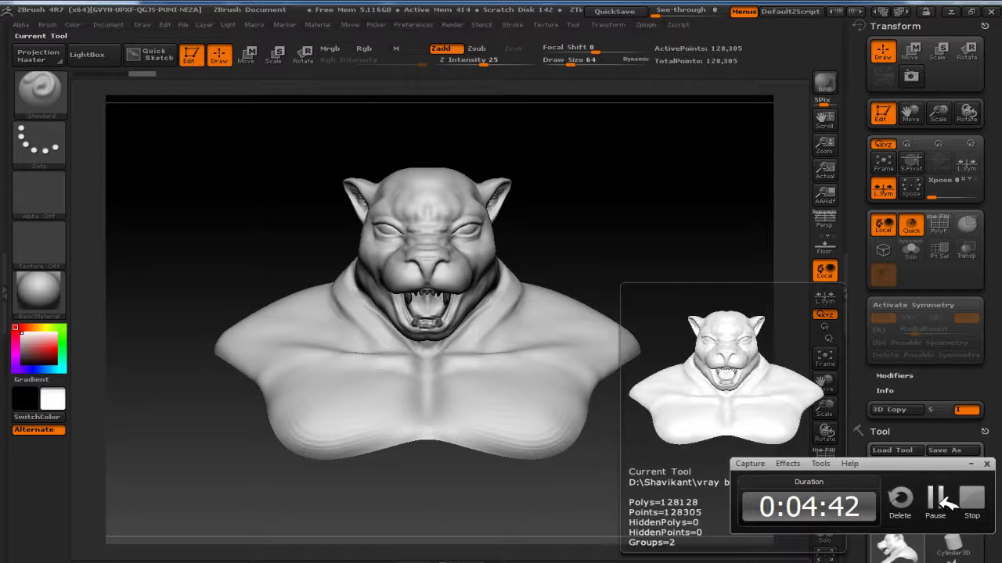
{"action": "key", "text": "alt+Tab"}
- Scroll the guide to item 5, Sub-palettes, minimise it, and show ZBrush's Brush palette
{"action": "scroll", "coordinate": [273, 403], "scroll_direction": "down", "scroll_amount": 5}
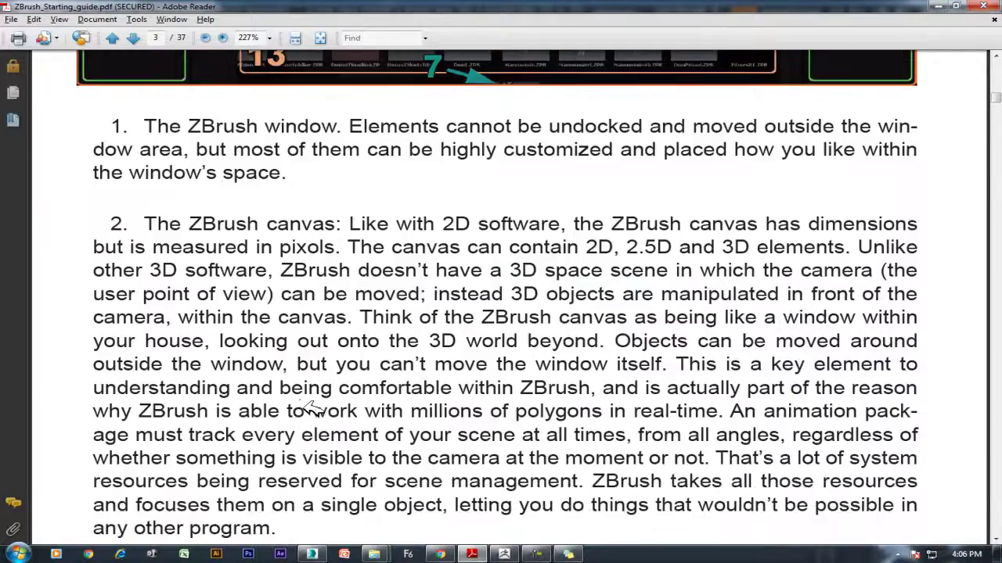
{"action": "scroll", "coordinate": [297, 406], "scroll_direction": "down", "scroll_amount": 5}
{"action": "scroll", "coordinate": [329, 416], "scroll_direction": "down", "scroll_amount": 2}
{"action": "scroll", "coordinate": [332, 417], "scroll_direction": "down", "scroll_amount": 6}
{"action": "scroll", "coordinate": [340, 399], "scroll_direction": "down", "scroll_amount": 2}
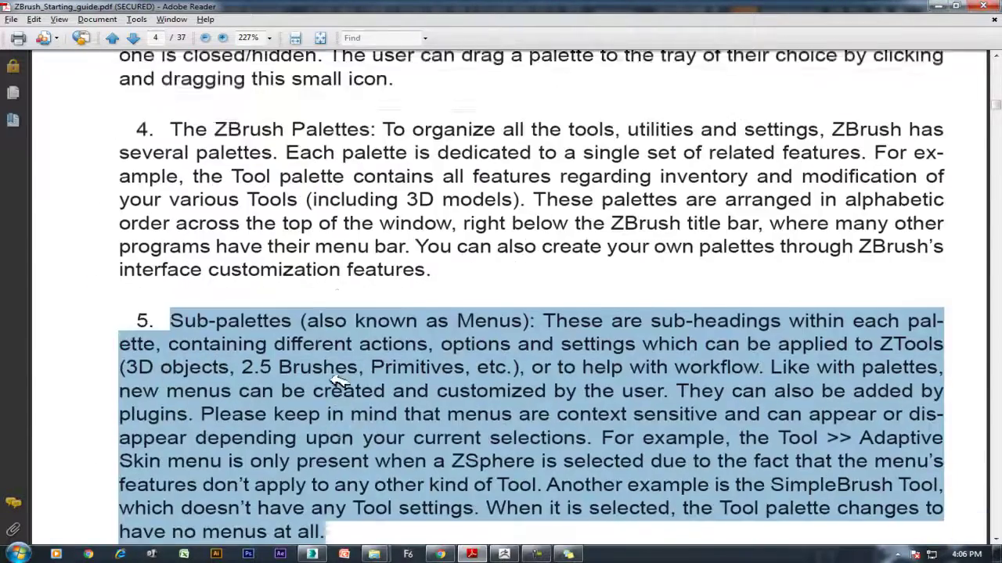
{"action": "scroll", "coordinate": [313, 344], "scroll_direction": "down", "scroll_amount": 2}
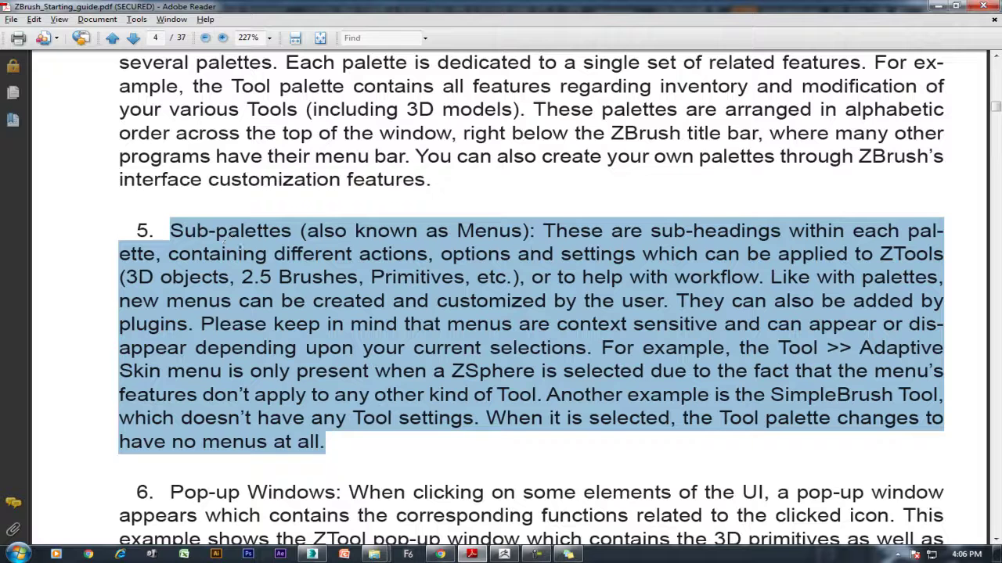
{"action": "left_click", "coordinate": [942, 6]}
{"action": "left_click", "coordinate": [47, 23]}
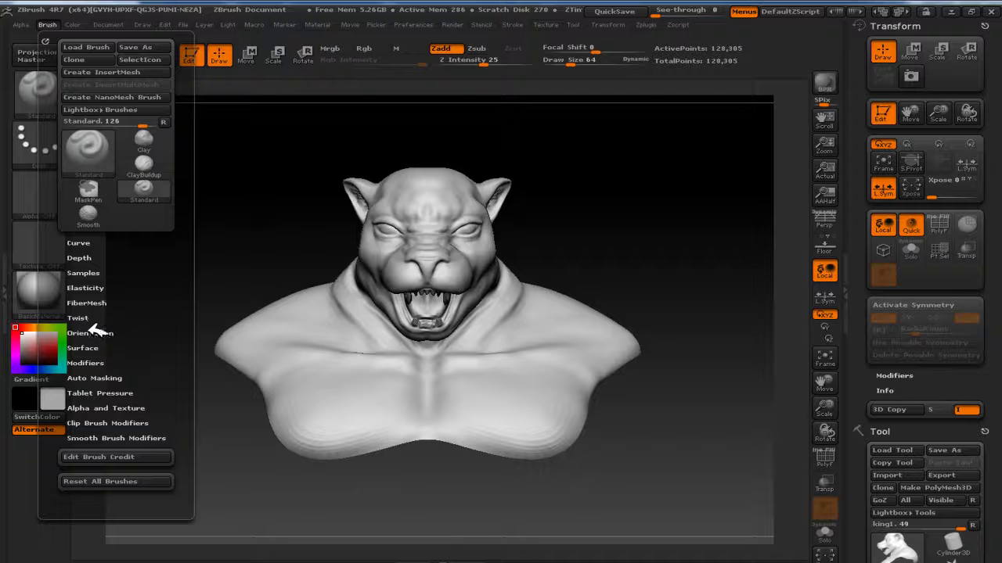
- Expand the Standard brush's Curve, Depth and Samples settings and shift its Depth Imbed
{"action": "left_click", "coordinate": [79, 243]}
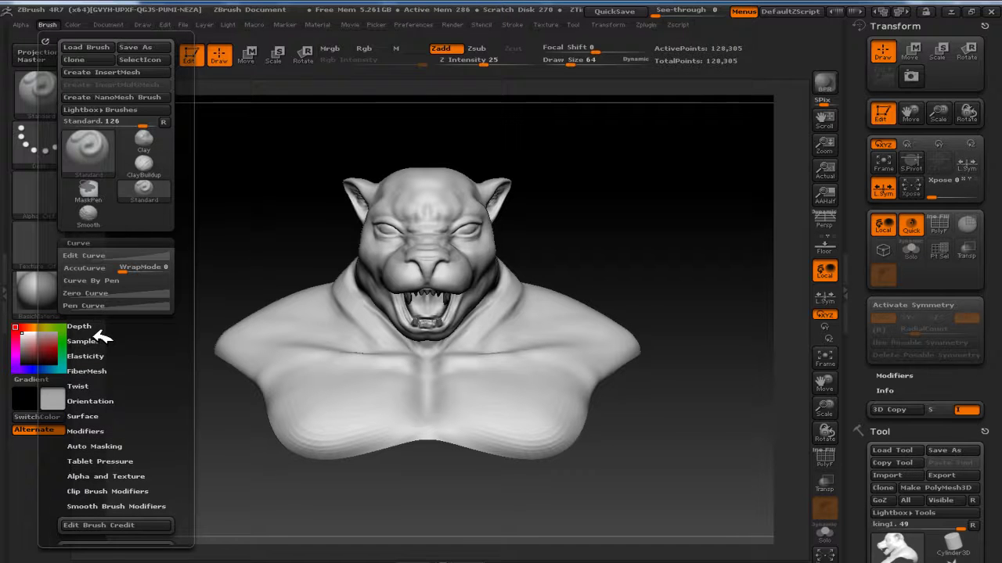
{"action": "left_click", "coordinate": [79, 327]}
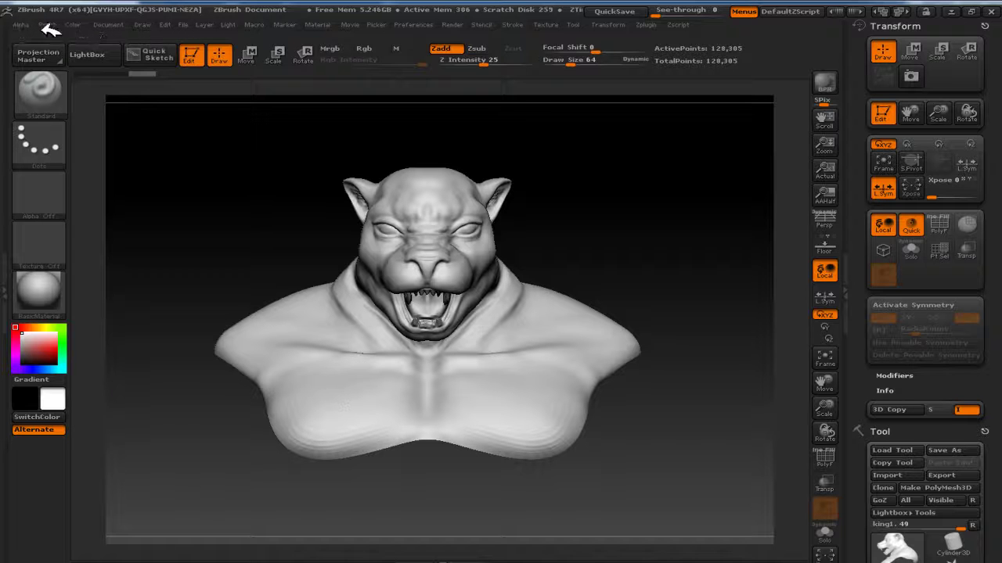
{"action": "left_click", "coordinate": [21, 24]}
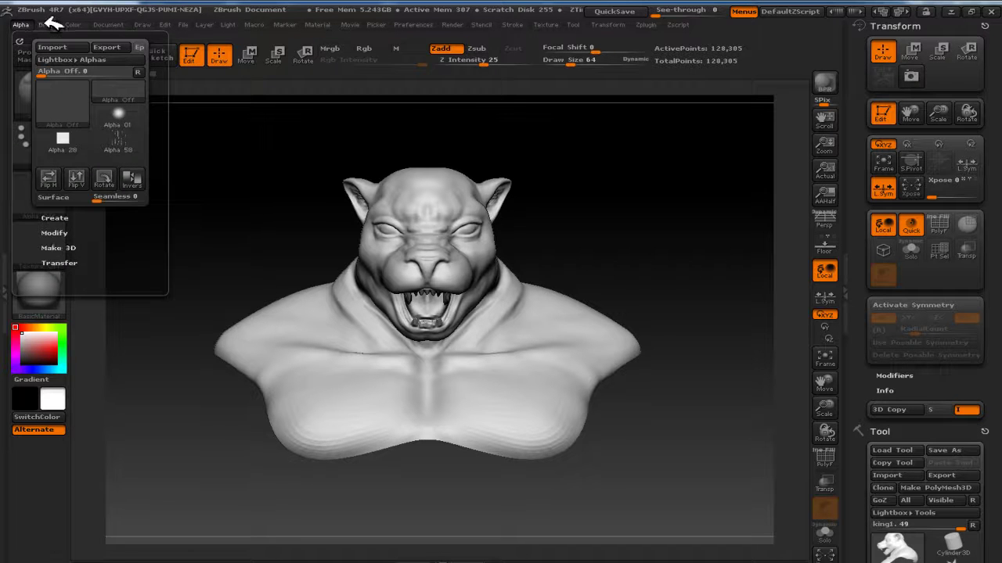
{"action": "left_click", "coordinate": [46, 25]}
{"action": "left_click_drag", "start_coordinate": [94, 269], "coordinate": [90, 270]}
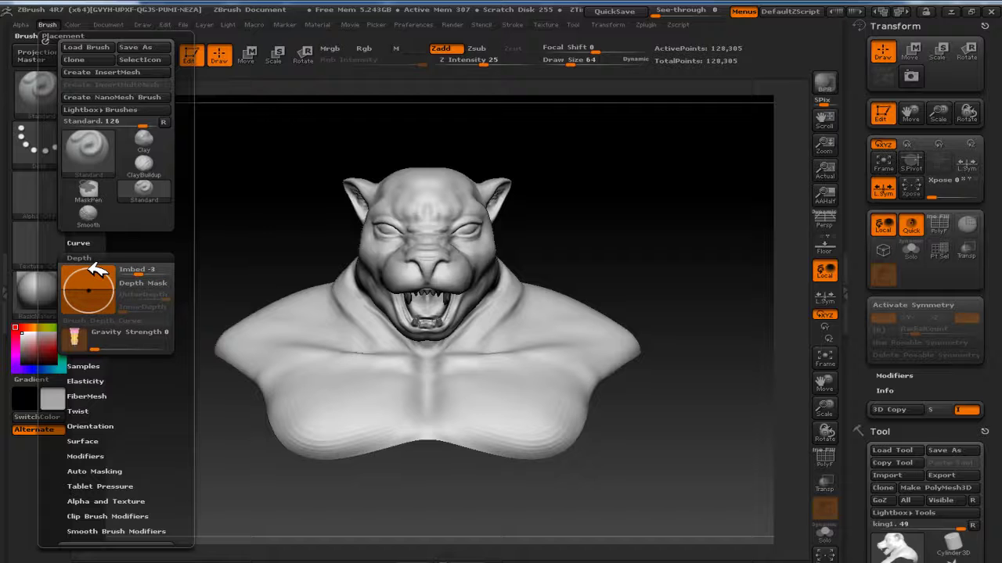
{"action": "left_click_drag", "start_coordinate": [94, 269], "coordinate": [93, 268]}
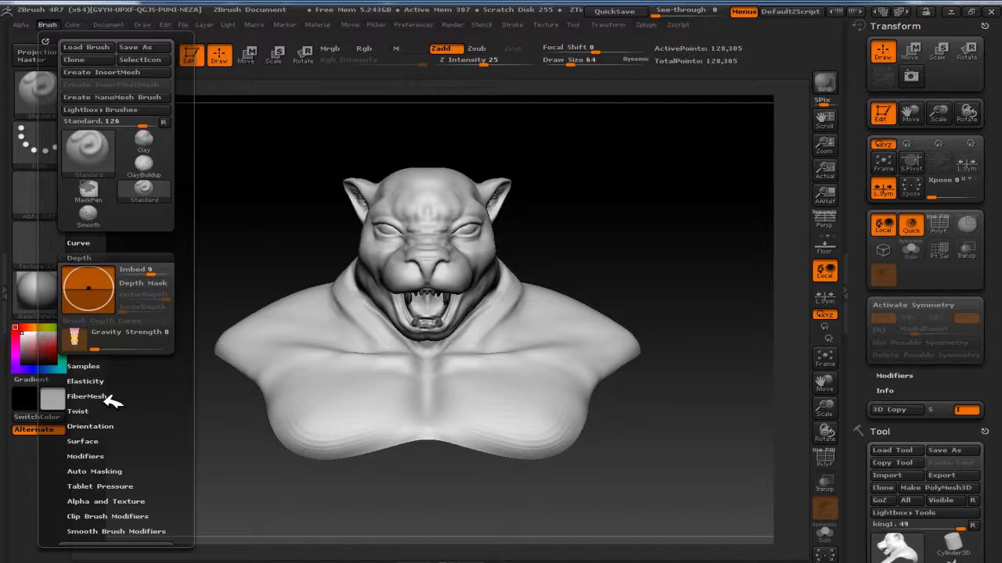
{"action": "left_click", "coordinate": [92, 366]}
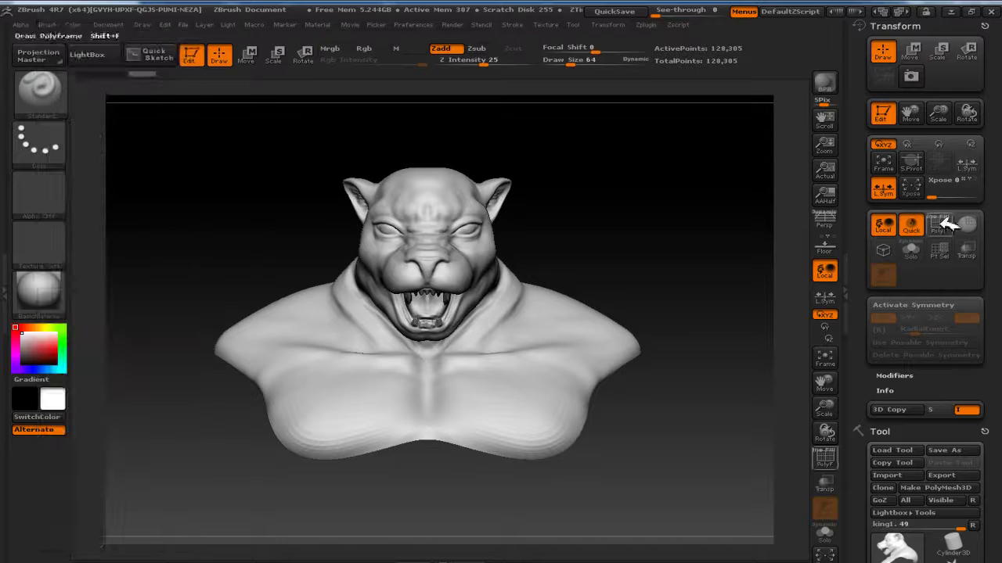
- Launch the NoiseMaker for the bust from Tool > Surface > Noise
{"action": "left_click", "coordinate": [577, 25]}
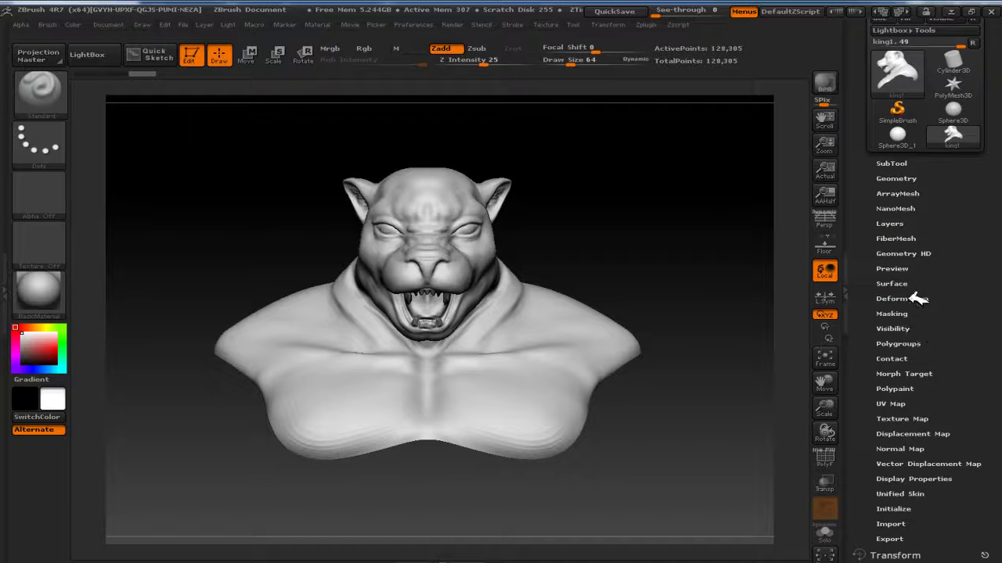
{"action": "left_click", "coordinate": [898, 284]}
{"action": "left_click", "coordinate": [900, 298]}
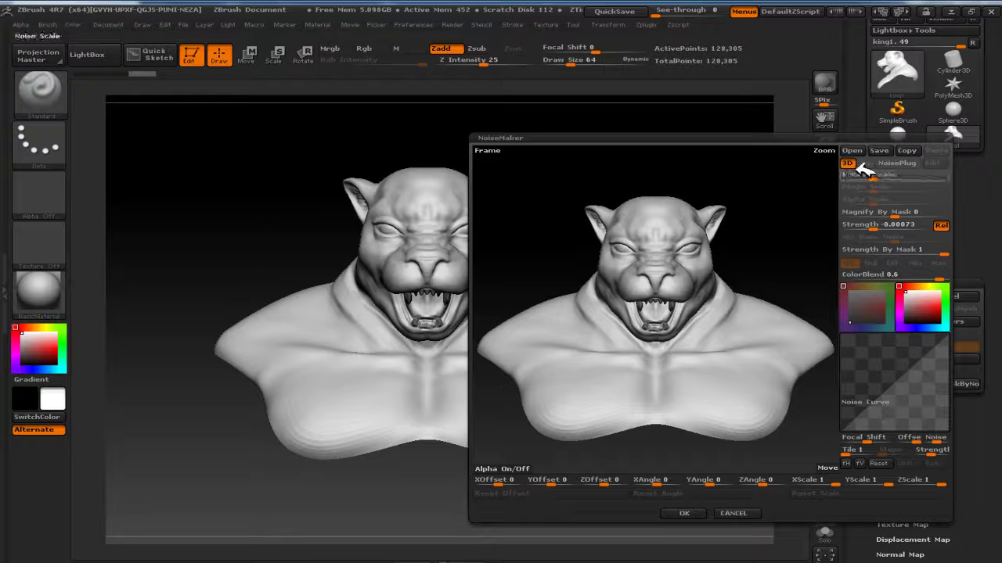
- Preview the Dents, Cheetah and Checkerboard NoisePlug patterns, then cancel
{"action": "left_click", "coordinate": [900, 164]}
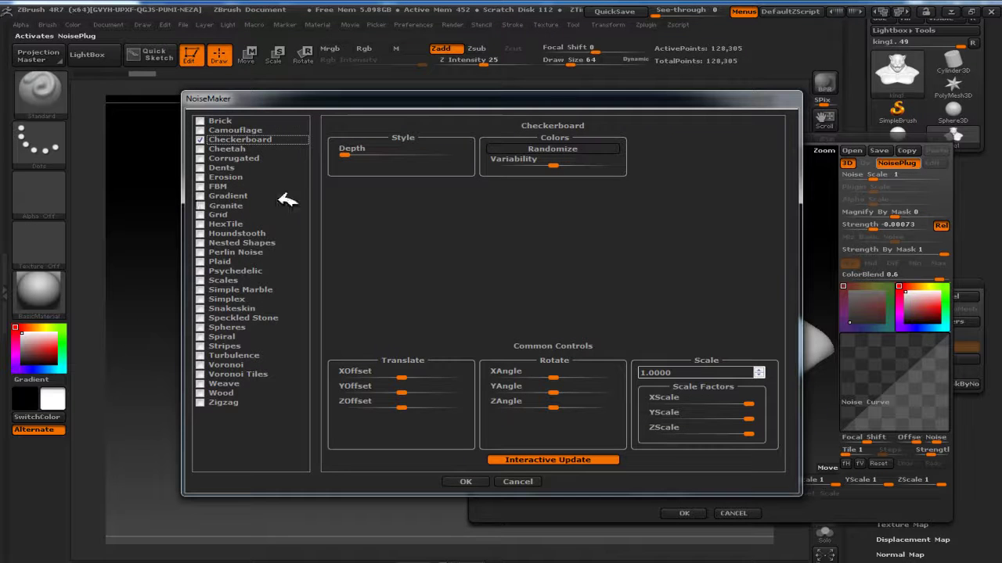
{"action": "left_click", "coordinate": [221, 167]}
{"action": "left_click", "coordinate": [233, 148]}
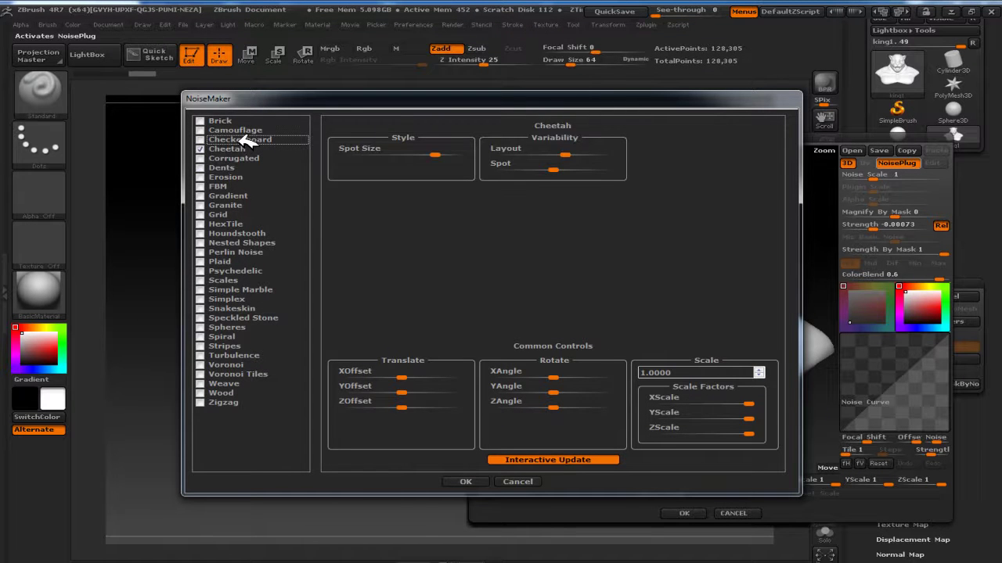
{"action": "left_click", "coordinate": [262, 140]}
{"action": "left_click", "coordinate": [508, 481]}
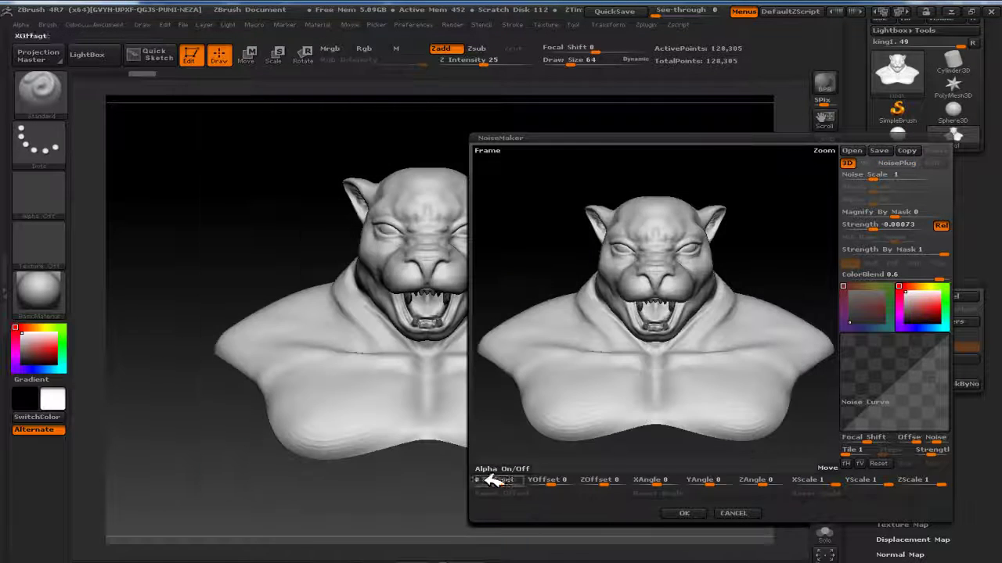
- Set noise Strength to 0 and Magnify By Mask to -0.03366, then reopen and cancel NoisePlug
{"action": "left_click", "coordinate": [900, 226]}
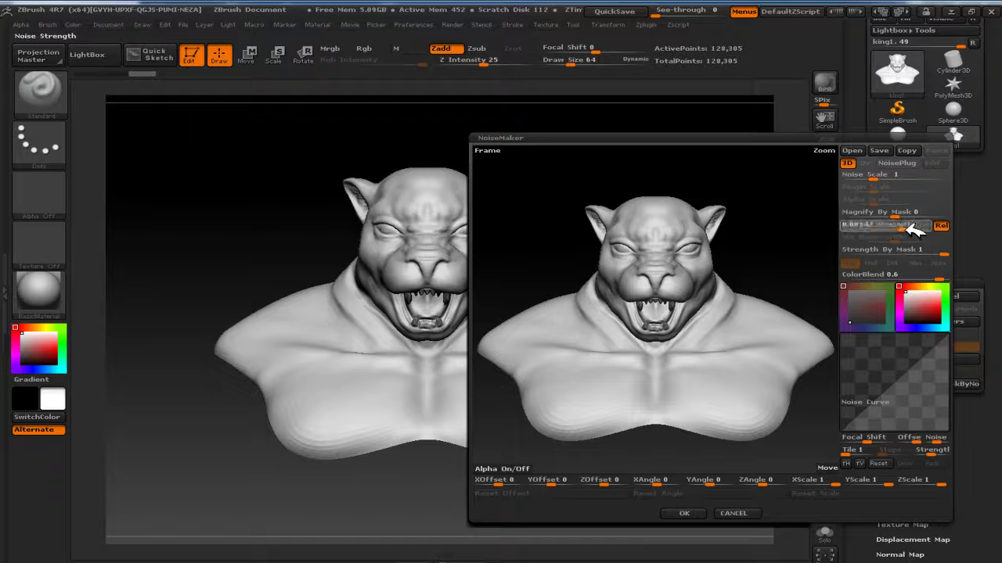
{"action": "mouse_move", "coordinate": [908, 213]}
{"action": "left_mouse_down"}
{"action": "mouse_move", "coordinate": [929, 219]}
{"action": "mouse_move", "coordinate": [900, 215]}
{"action": "left_mouse_up"}
{"action": "left_click", "coordinate": [896, 227]}
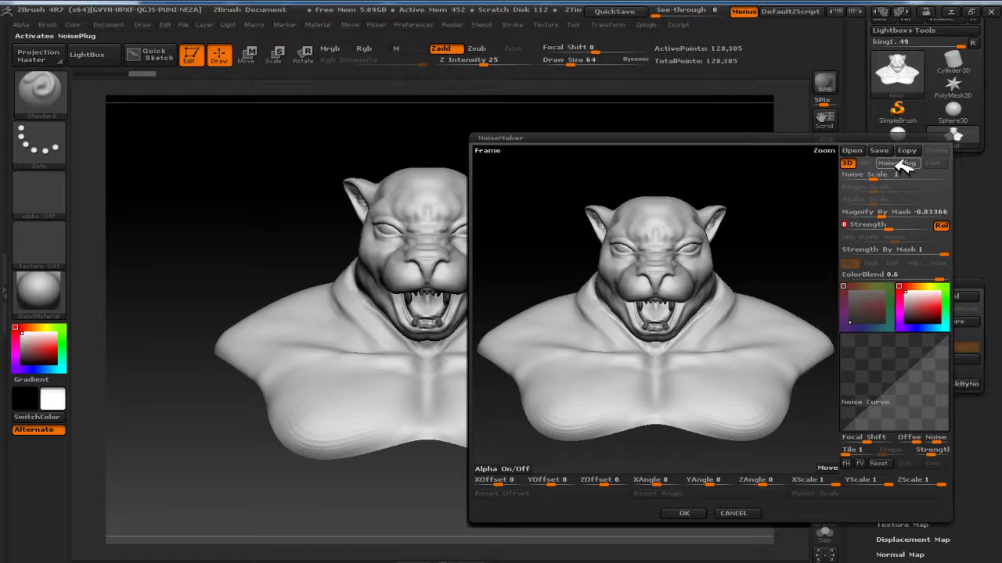
{"action": "left_click", "coordinate": [897, 162]}
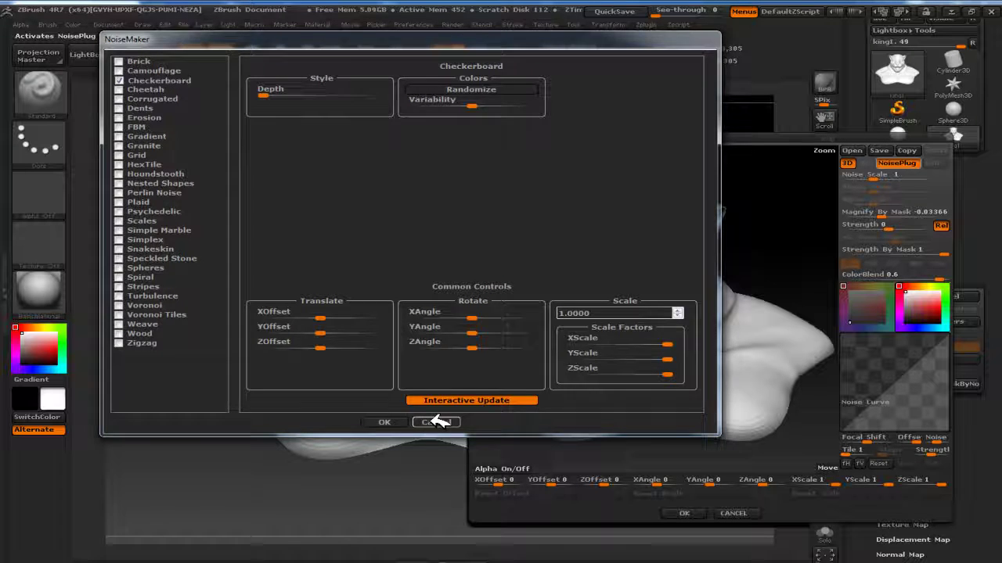
{"action": "left_click", "coordinate": [384, 422]}
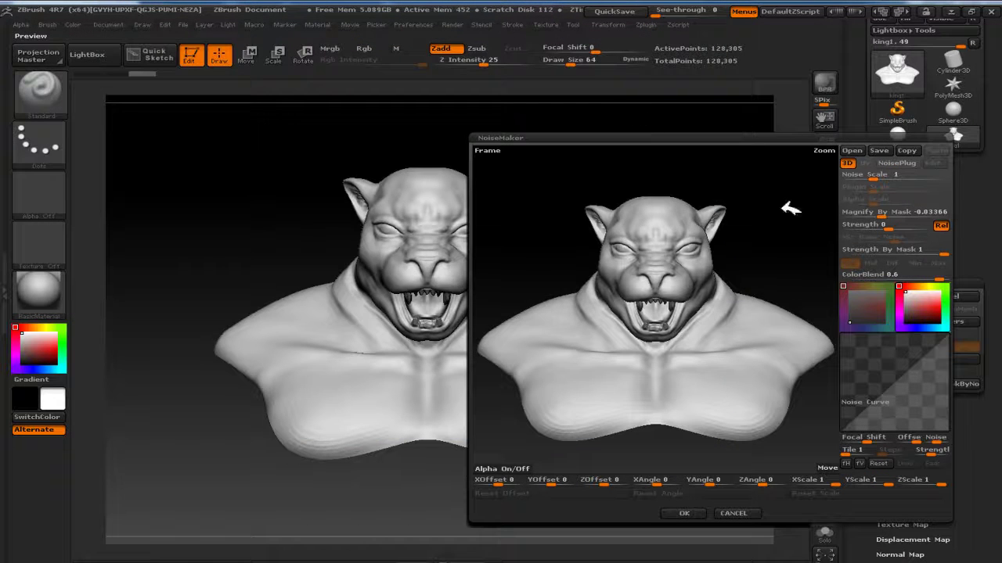
- Draw a mid-size Sphere3D_1 in the canvas centre and show its PolyFrame wireframe
{"action": "left_click", "coordinate": [753, 514]}
{"action": "left_click", "coordinate": [952, 109]}
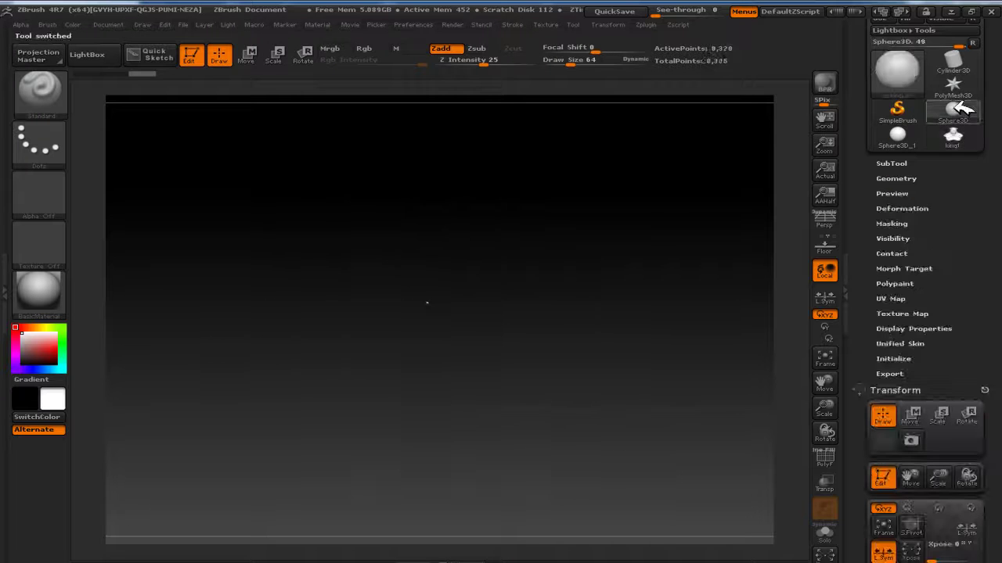
{"action": "left_click", "coordinate": [896, 135]}
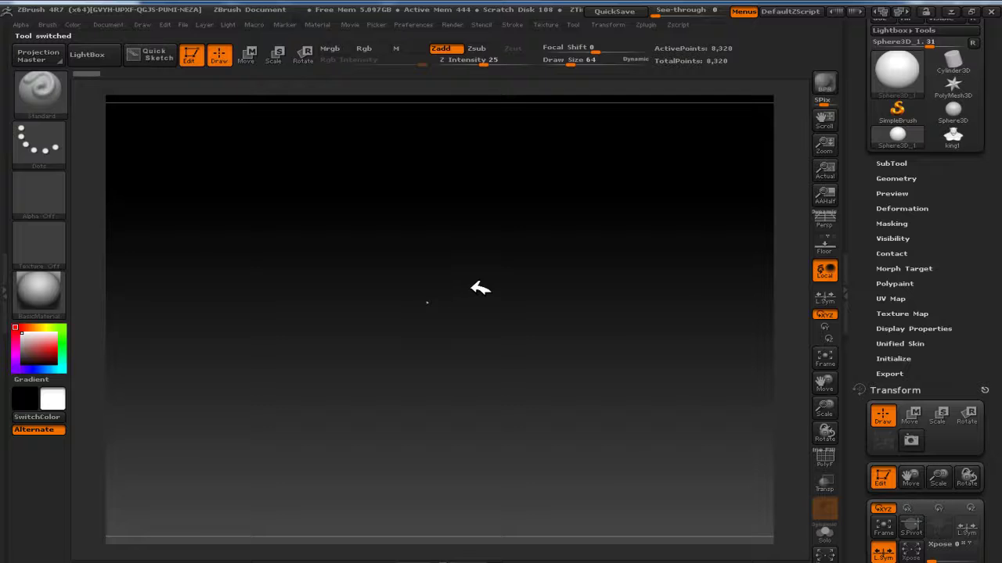
{"action": "left_click_drag", "start_coordinate": [480, 289], "coordinate": [664, 235]}
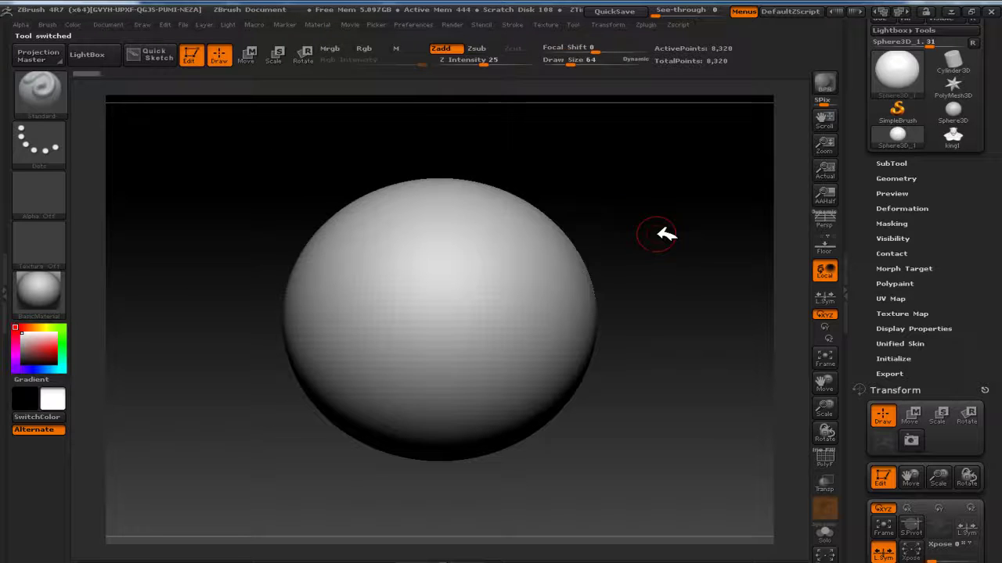
{"action": "key", "text": "shift+f"}
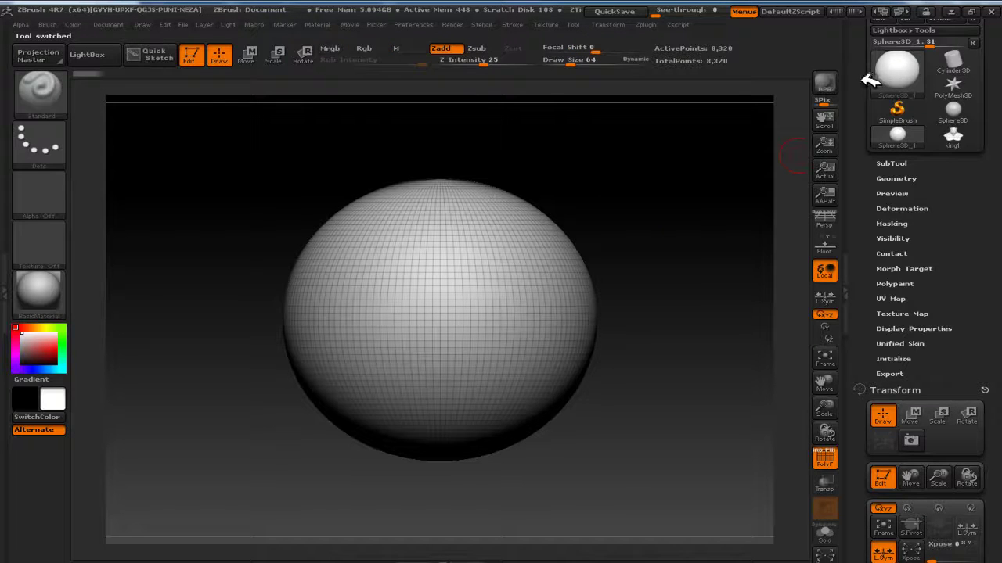
- Import the hulk pt 9.OBJ mesh from the hulk folder on drive D: as a new tool
{"action": "scroll", "coordinate": [869, 79], "scroll_direction": "up", "scroll_amount": 2}
{"action": "left_click", "coordinate": [885, 44]}
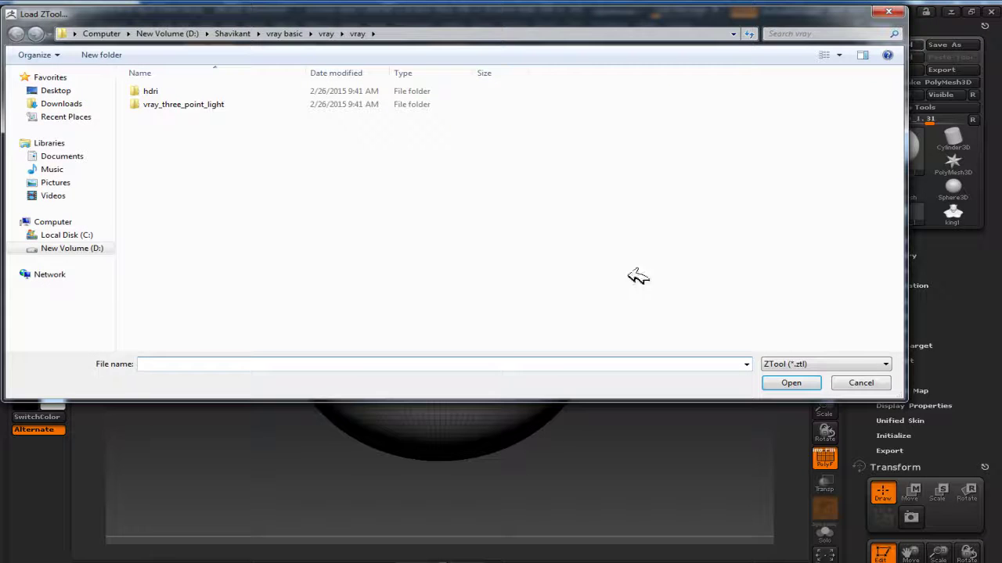
{"action": "left_click", "coordinate": [861, 382]}
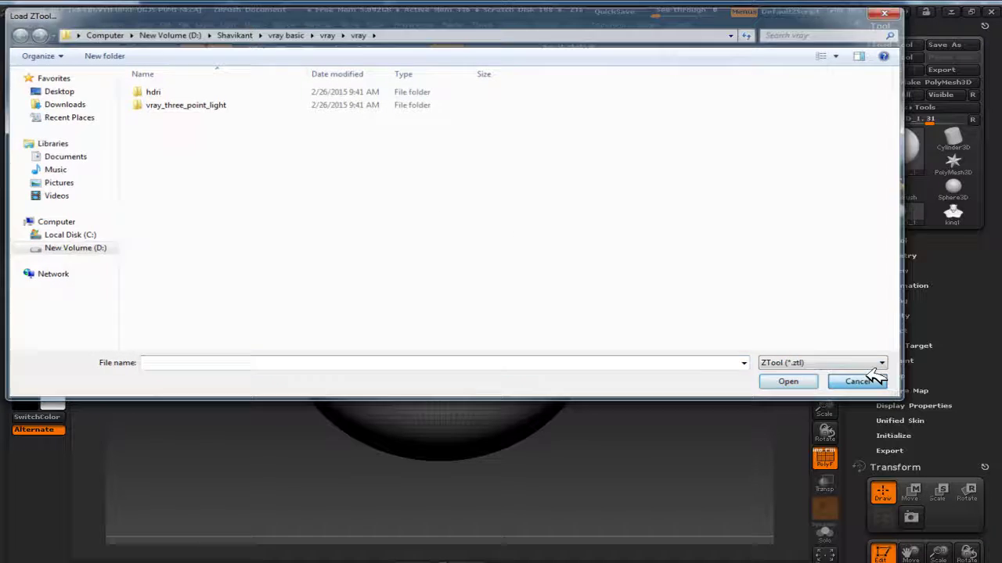
{"action": "left_click", "coordinate": [900, 69]}
{"action": "left_click", "coordinate": [66, 250]}
{"action": "double_click", "coordinate": [180, 184]}
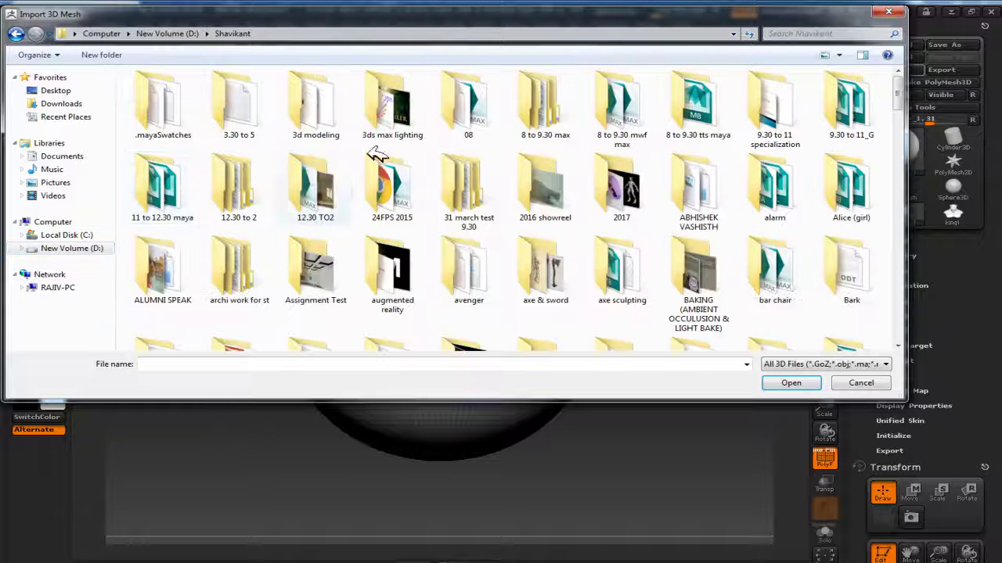
{"action": "double_click", "coordinate": [773, 106]}
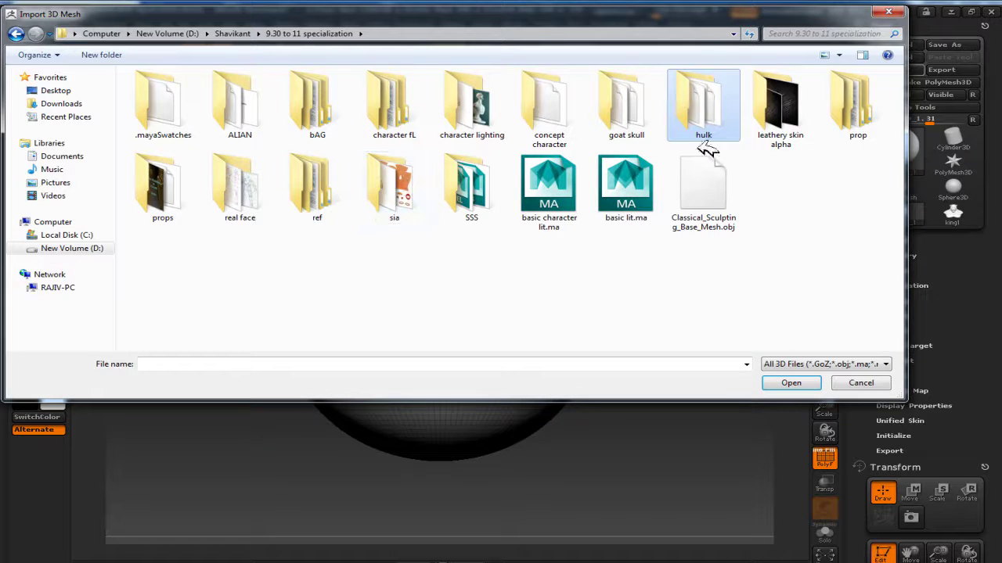
{"action": "double_click", "coordinate": [724, 110]}
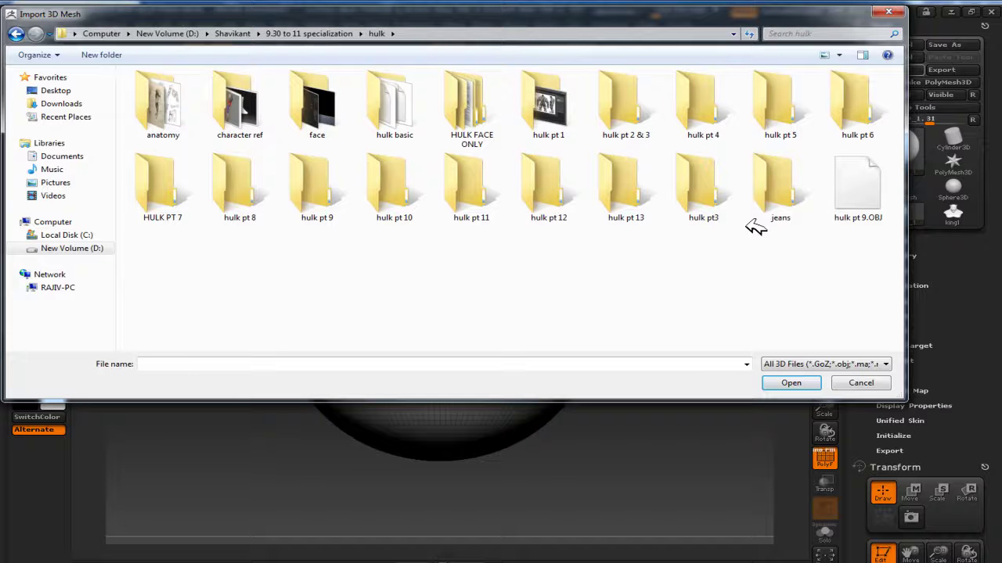
{"action": "left_click", "coordinate": [876, 193]}
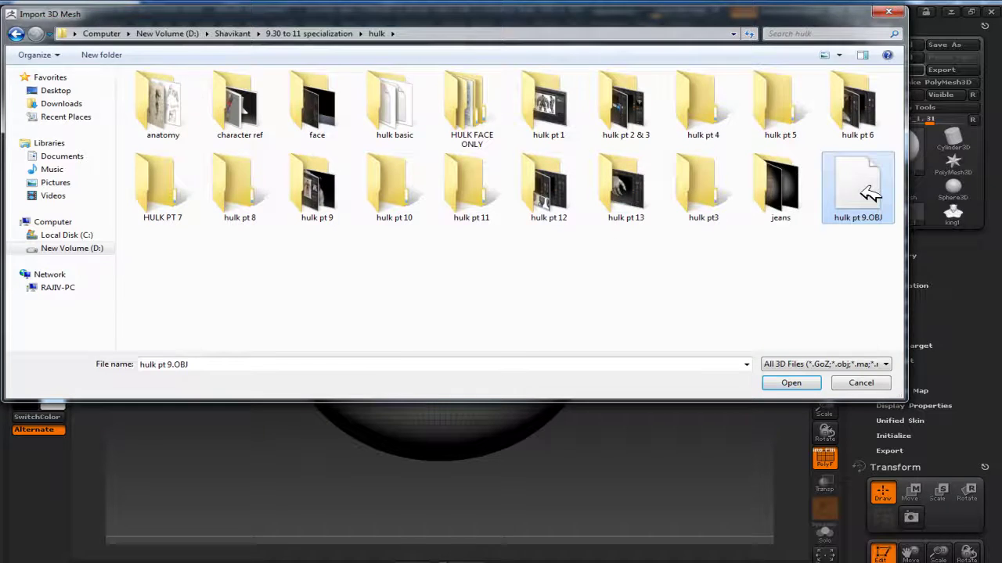
{"action": "double_click", "coordinate": [869, 194]}
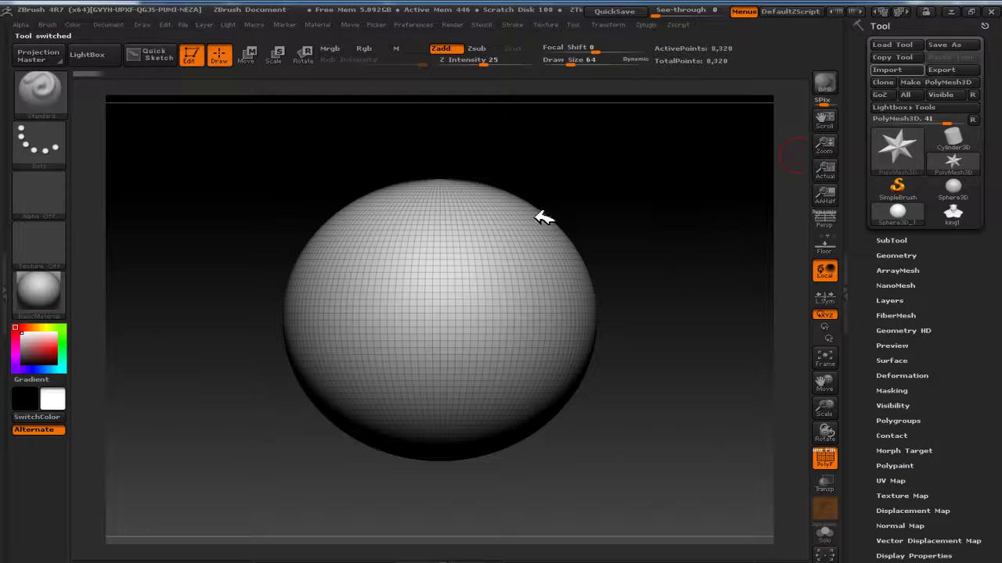
- Turn off PolyF and apply surface noise to the hulk at Noise Scale about 27.3
{"action": "key", "text": "shift+f"}
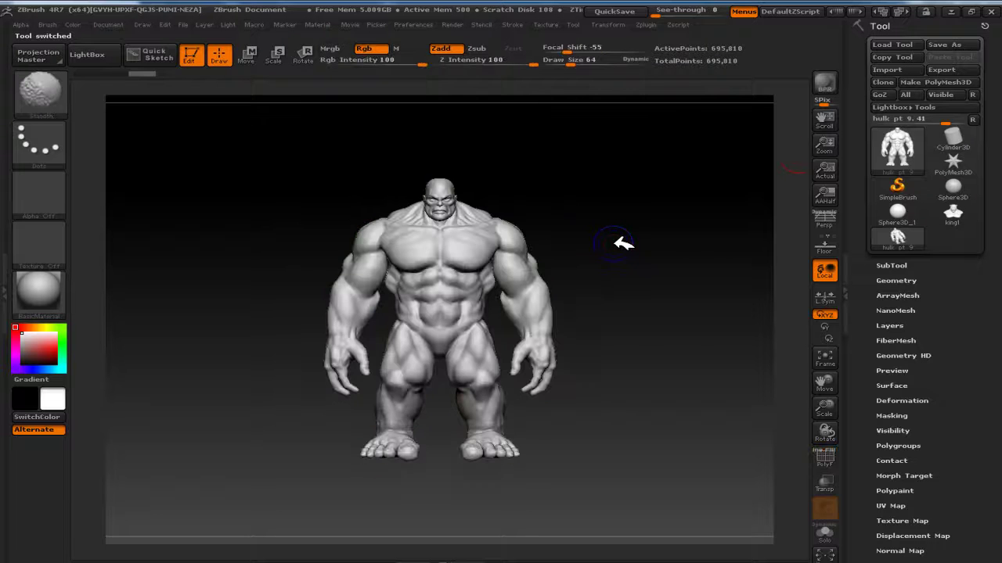
{"action": "mouse_move", "coordinate": [605, 208]}
{"action": "left_mouse_down", "text": "alt"}
{"action": "mouse_move", "coordinate": [711, 240]}
{"action": "mouse_move", "coordinate": [687, 212]}
{"action": "mouse_move", "coordinate": [719, 179]}
{"action": "mouse_move", "coordinate": [686, 239]}
{"action": "left_mouse_up", "text": "alt"}
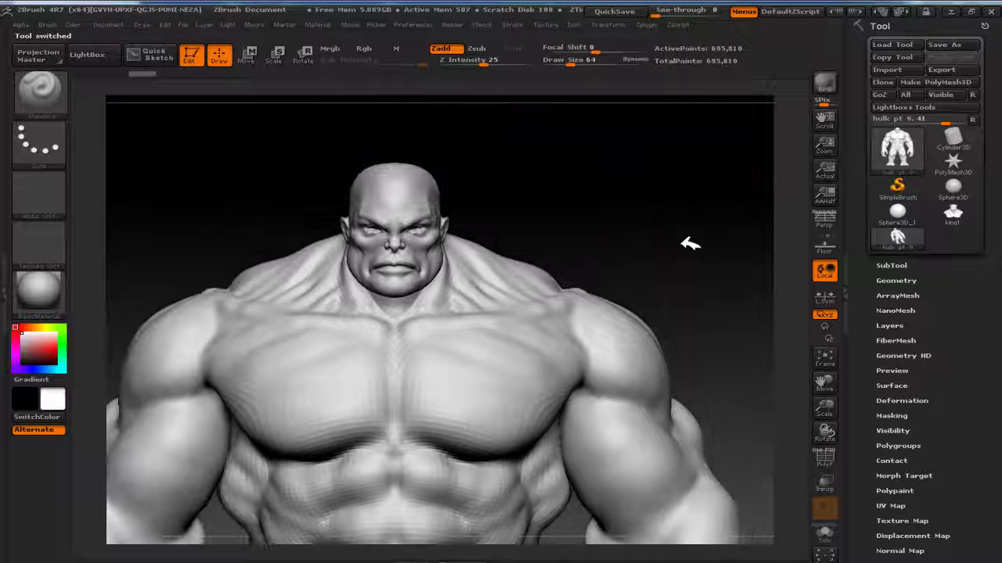
{"action": "left_click", "coordinate": [904, 385]}
{"action": "left_click", "coordinate": [890, 396]}
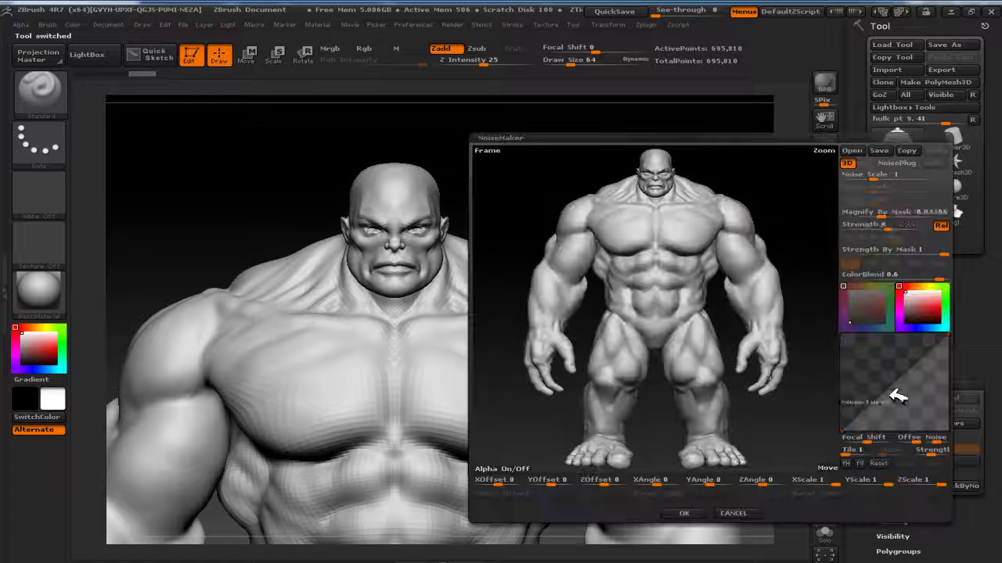
{"action": "left_click_drag", "start_coordinate": [876, 177], "coordinate": [897, 173]}
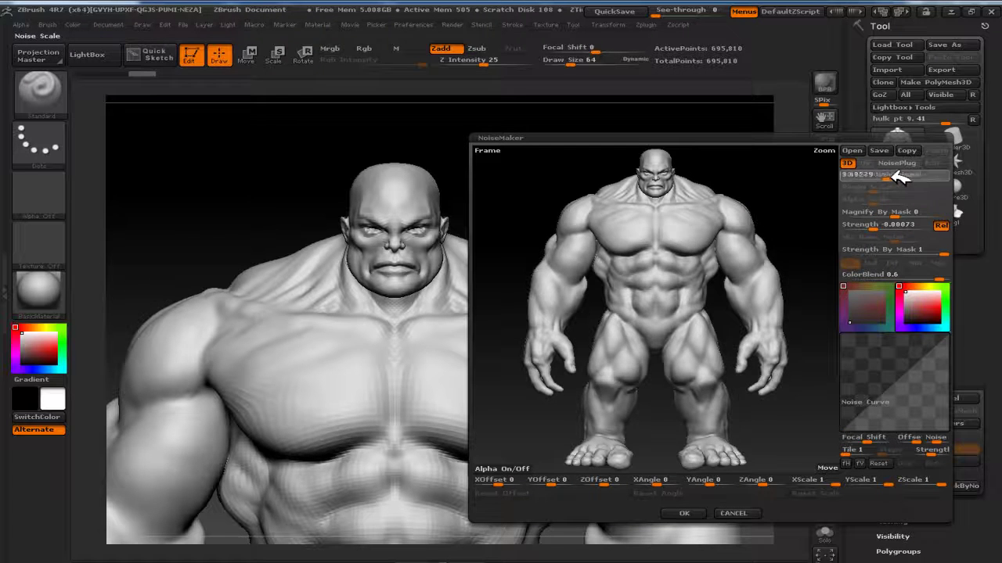
{"action": "left_click", "coordinate": [685, 513]}
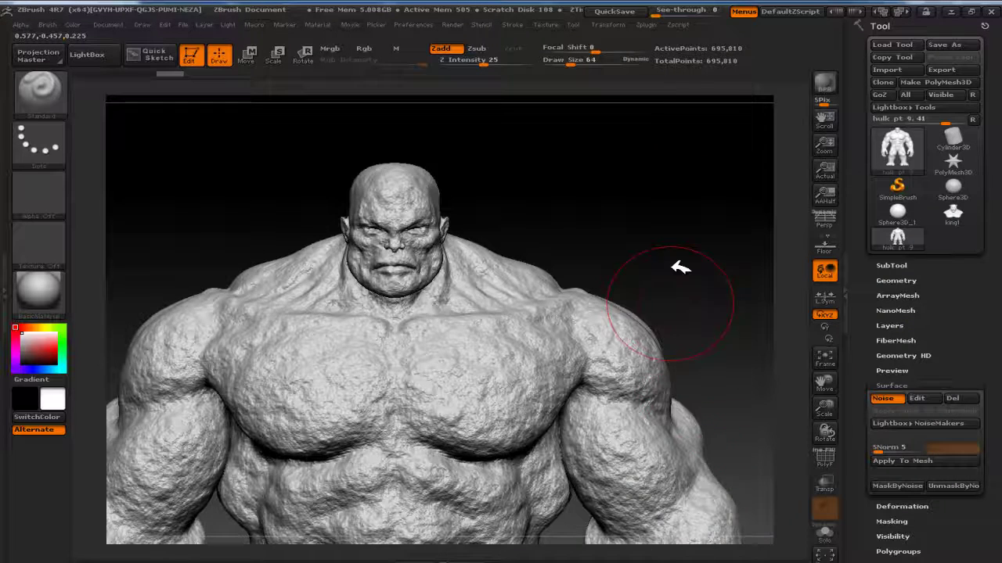
- Zoom out, pan and rotate to inspect the noisy hulk from above, then switch windows
{"action": "left_click_drag", "start_coordinate": [648, 334], "coordinate": [650, 172], "text": "alt"}
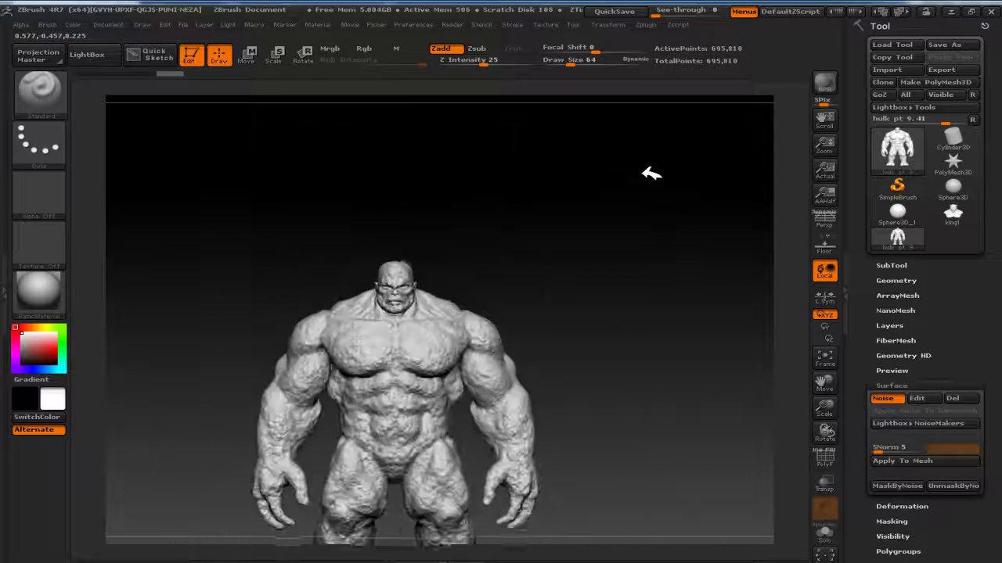
{"action": "mouse_move", "coordinate": [671, 291]}
{"action": "left_mouse_down", "text": "alt"}
{"action": "mouse_move", "coordinate": [680, 209]}
{"action": "mouse_move", "coordinate": [694, 211]}
{"action": "left_mouse_up", "text": "alt"}
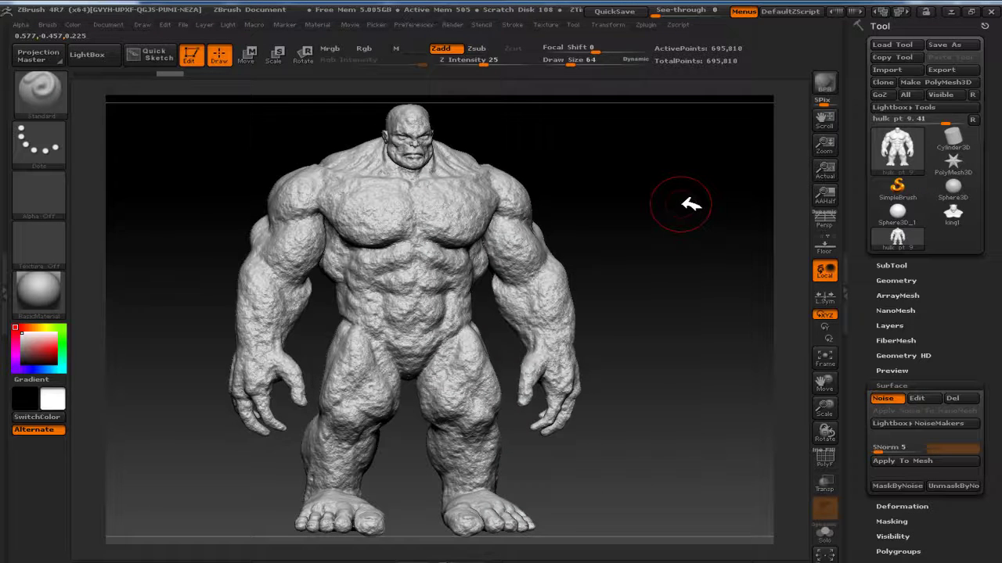
{"action": "mouse_move", "coordinate": [687, 201]}
{"action": "left_mouse_down"}
{"action": "mouse_move", "coordinate": [671, 261]}
{"action": "mouse_move", "coordinate": [655, 230]}
{"action": "mouse_move", "coordinate": [642, 230]}
{"action": "mouse_move", "coordinate": [694, 226]}
{"action": "mouse_move", "coordinate": [699, 263]}
{"action": "left_mouse_up"}
{"action": "key", "text": "alt+Tab"}
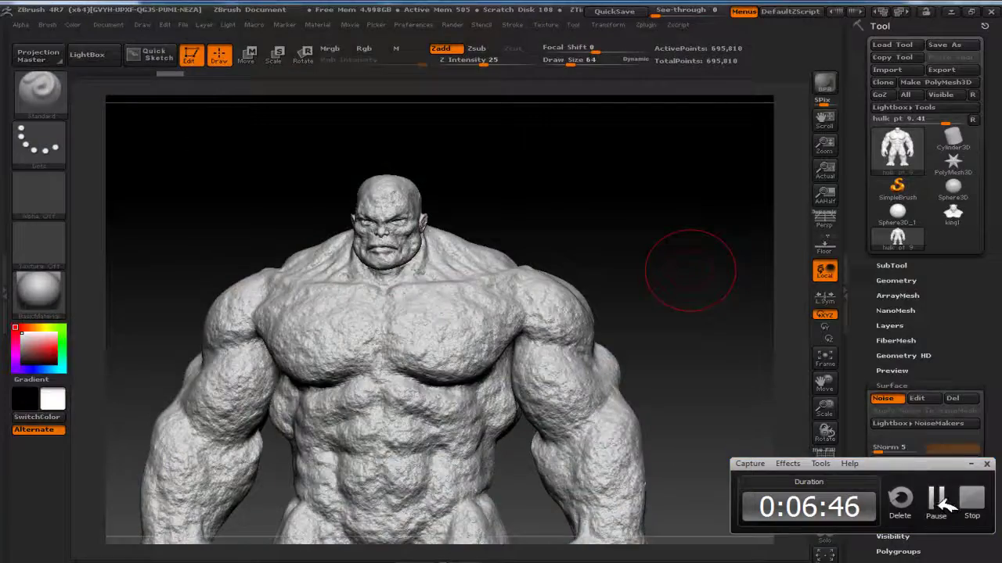
- Scroll the guide down to section 6, Pop-up Windows, then minimise Adobe Reader
{"action": "left_click", "coordinate": [943, 504]}
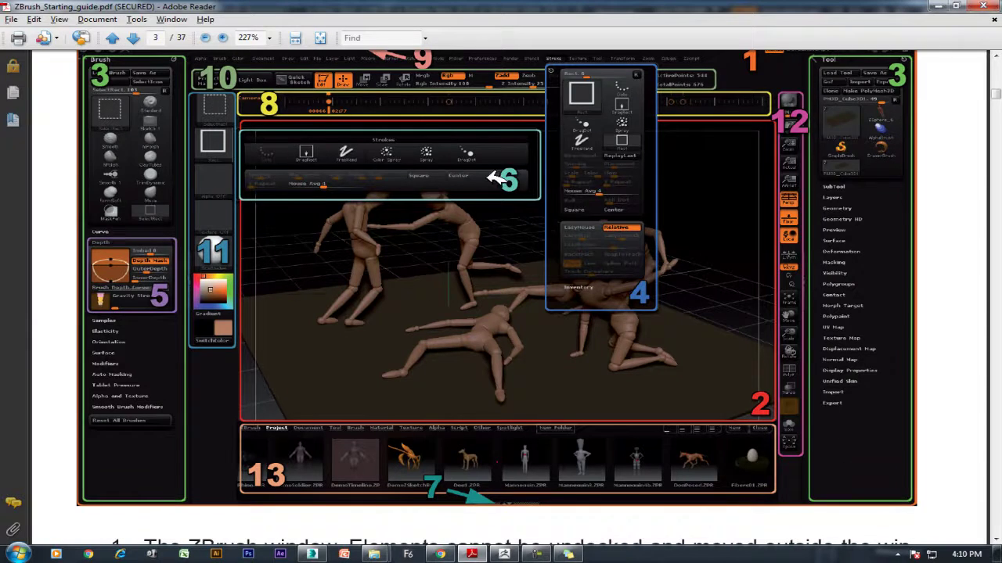
{"action": "scroll", "coordinate": [518, 362], "scroll_direction": "down", "scroll_amount": 3}
{"action": "scroll", "coordinate": [518, 361], "scroll_direction": "down", "scroll_amount": 3}
{"action": "scroll", "coordinate": [518, 361], "scroll_direction": "down", "scroll_amount": 5}
{"action": "scroll", "coordinate": [518, 362], "scroll_direction": "down", "scroll_amount": 4}
{"action": "scroll", "coordinate": [518, 362], "scroll_direction": "down", "scroll_amount": 4}
{"action": "scroll", "coordinate": [520, 363], "scroll_direction": "down", "scroll_amount": 2}
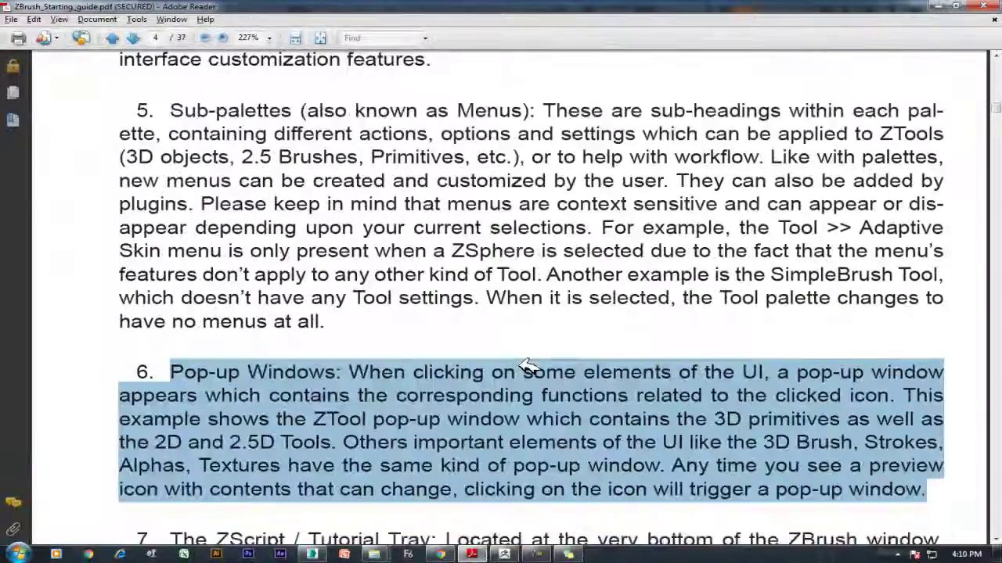
{"action": "scroll", "coordinate": [526, 368], "scroll_direction": "down", "scroll_amount": 1}
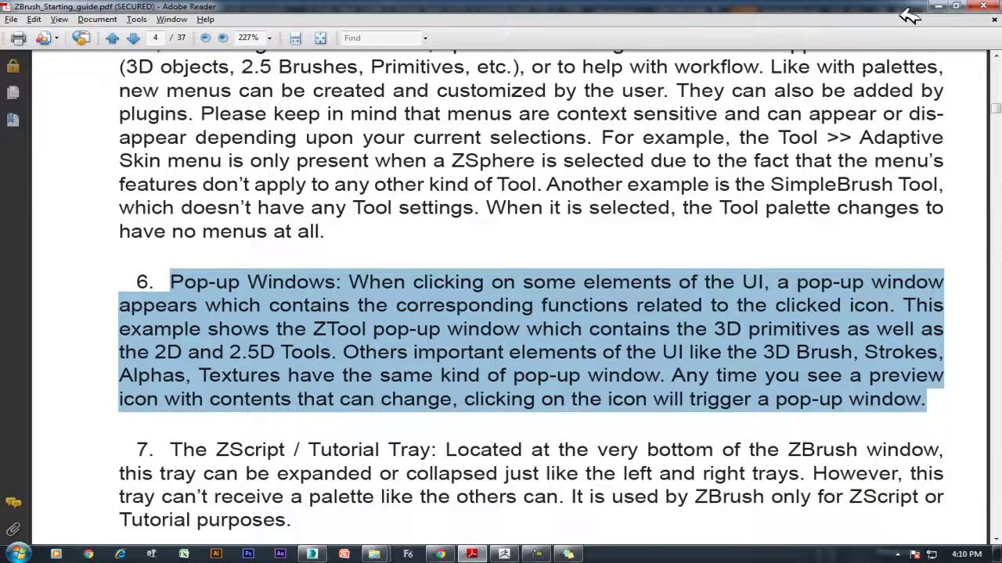
{"action": "left_click", "coordinate": [948, 5]}
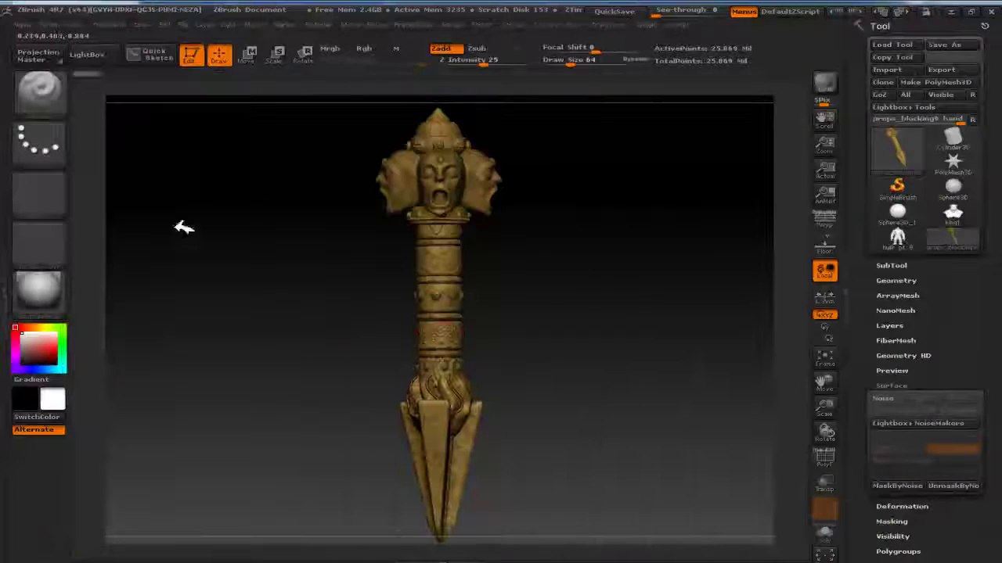
- Swap the props model for Cylinder3D with PolyFrame, make it a PolyMesh3D, and subdivide it
{"action": "left_click", "coordinate": [46, 144]}
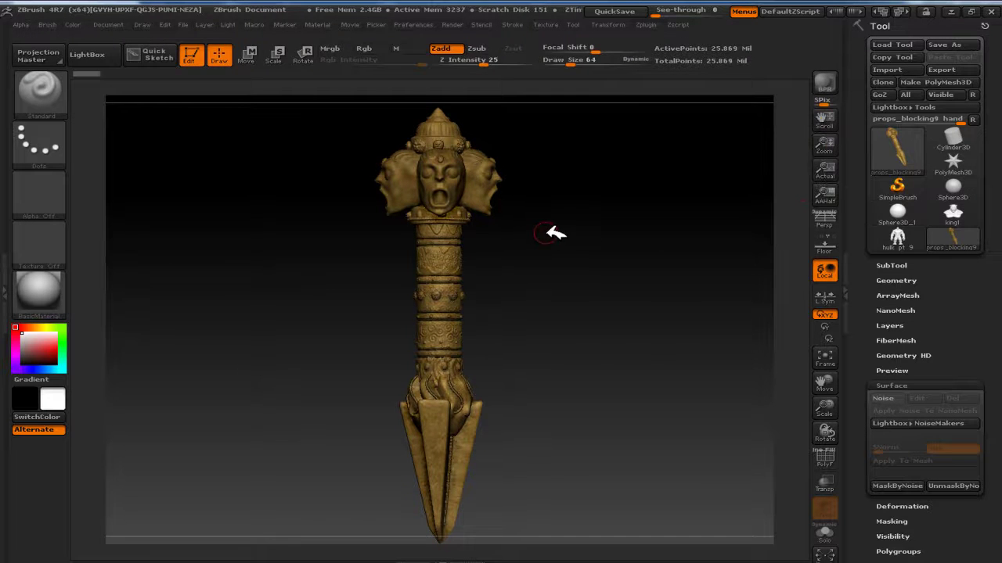
{"action": "left_click_drag", "start_coordinate": [614, 266], "coordinate": [599, 232], "text": "alt"}
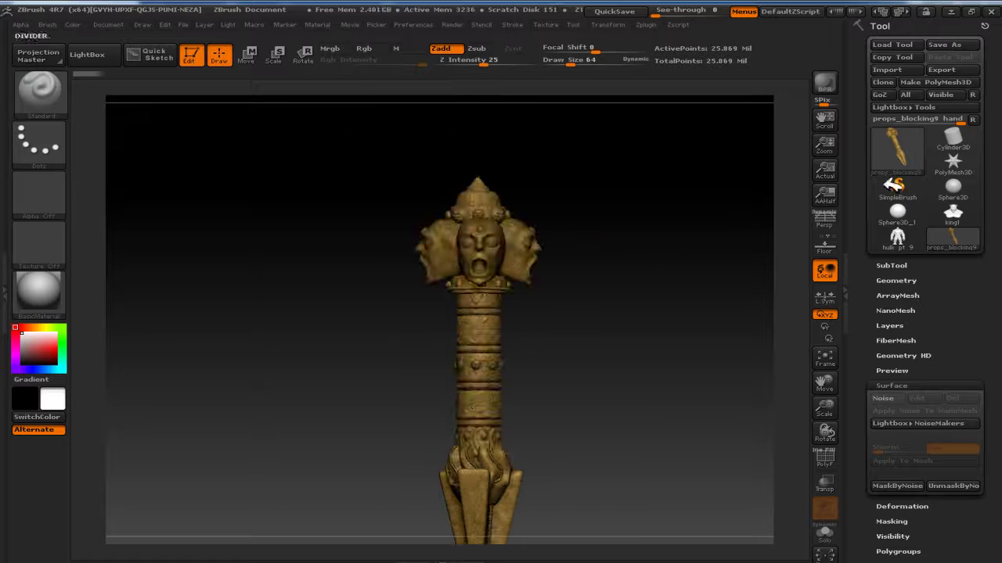
{"action": "left_click", "coordinate": [968, 137]}
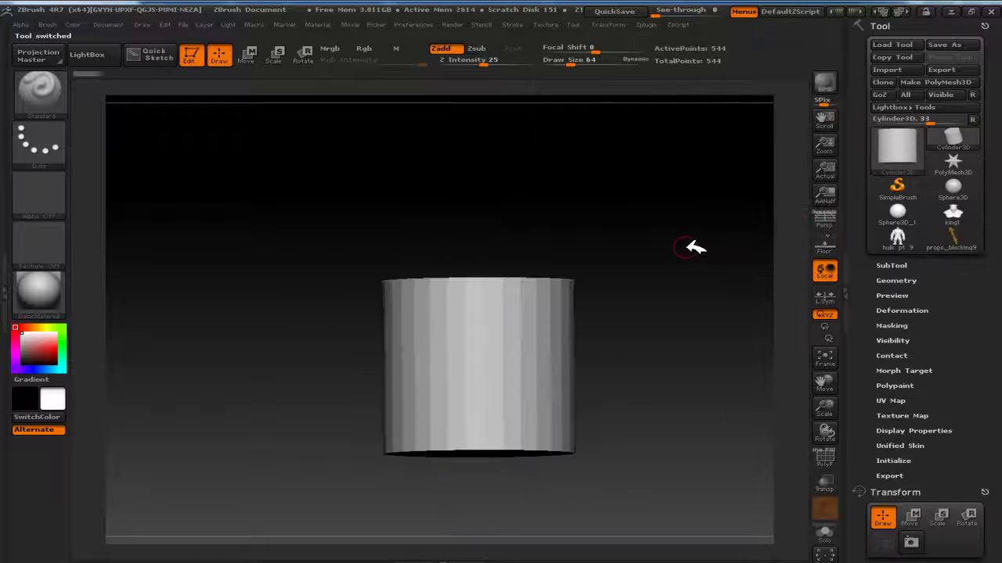
{"action": "key", "text": "shift+f"}
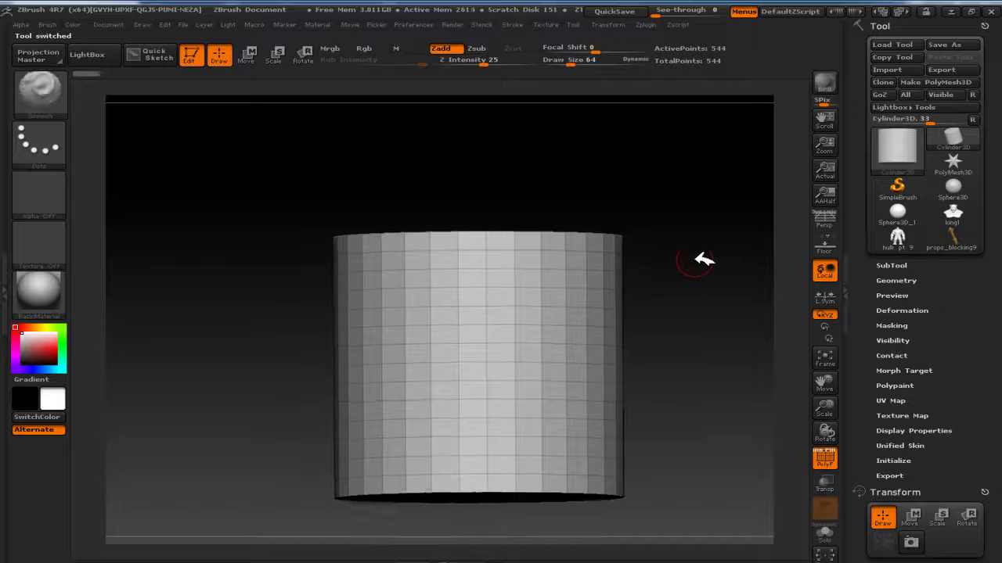
{"action": "left_click", "coordinate": [912, 80]}
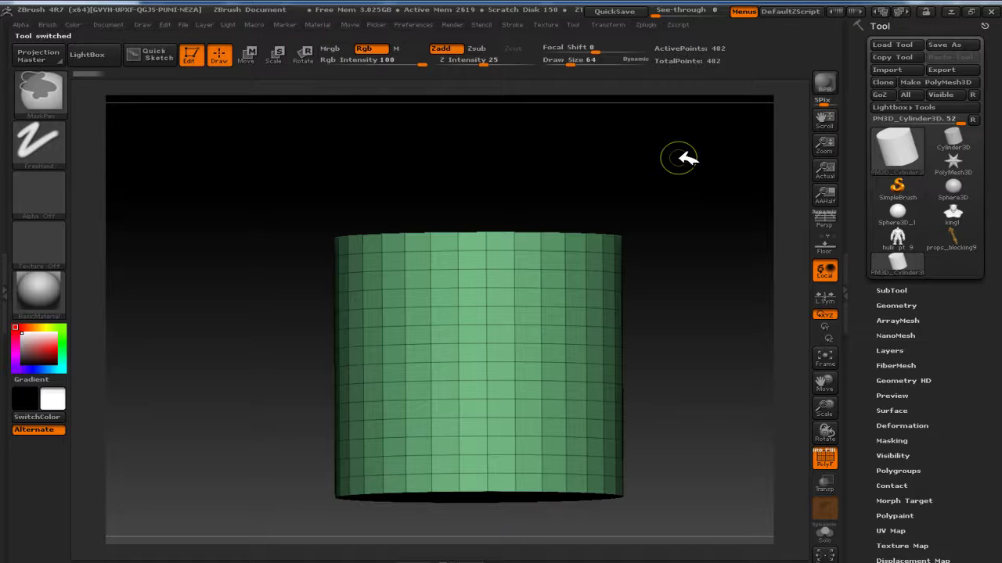
{"action": "key", "text": "ctrl+d"}
{"action": "key", "text": "ctrl+d"}
{"action": "key", "text": "alt+Tab"}
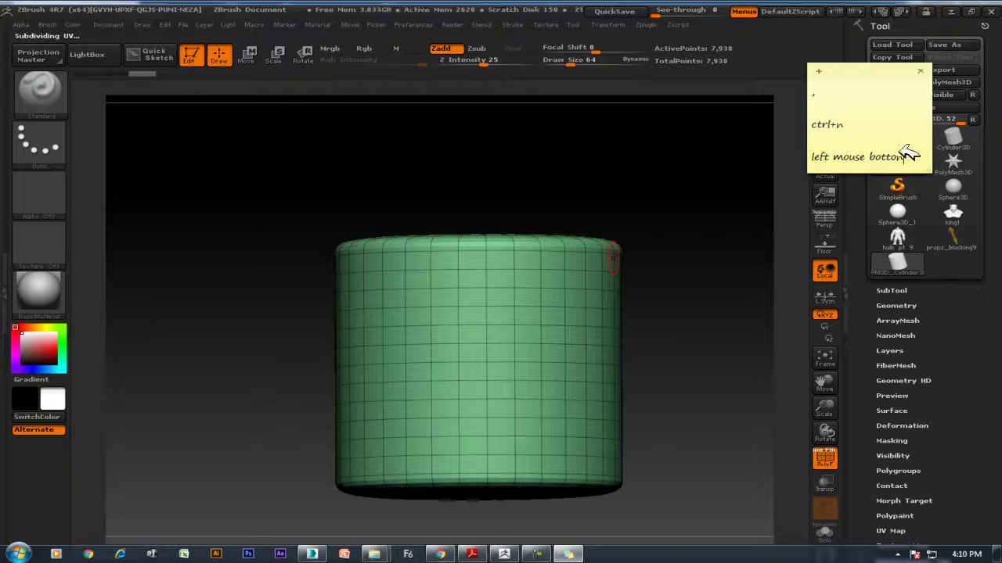
{"action": "key", "text": "Return"}
{"action": "type", "text": "ctrl+d"}
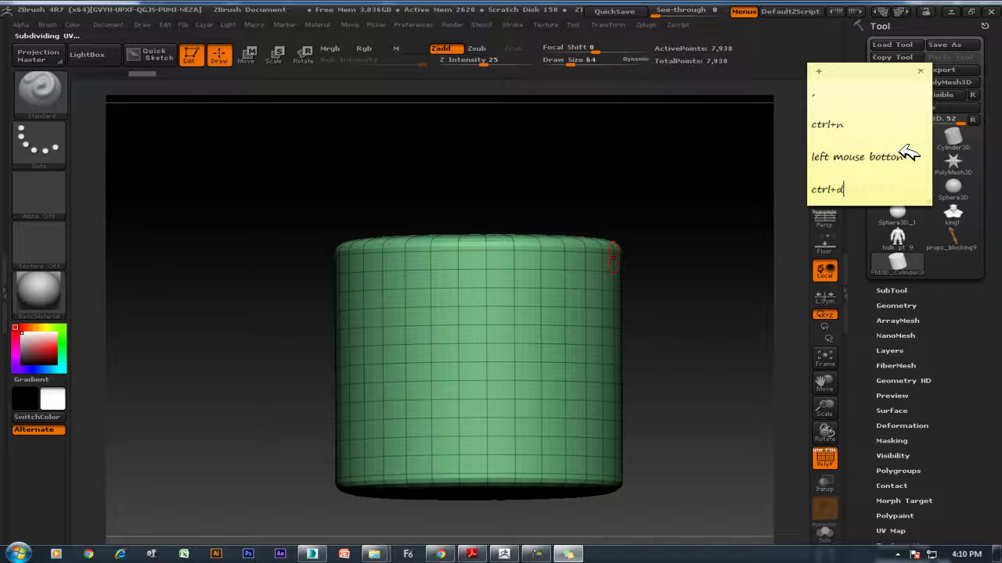
- Stamp a large concentric ring with the DragRect stroke and Alpha 17, with PolyF off
{"action": "left_click", "coordinate": [515, 169]}
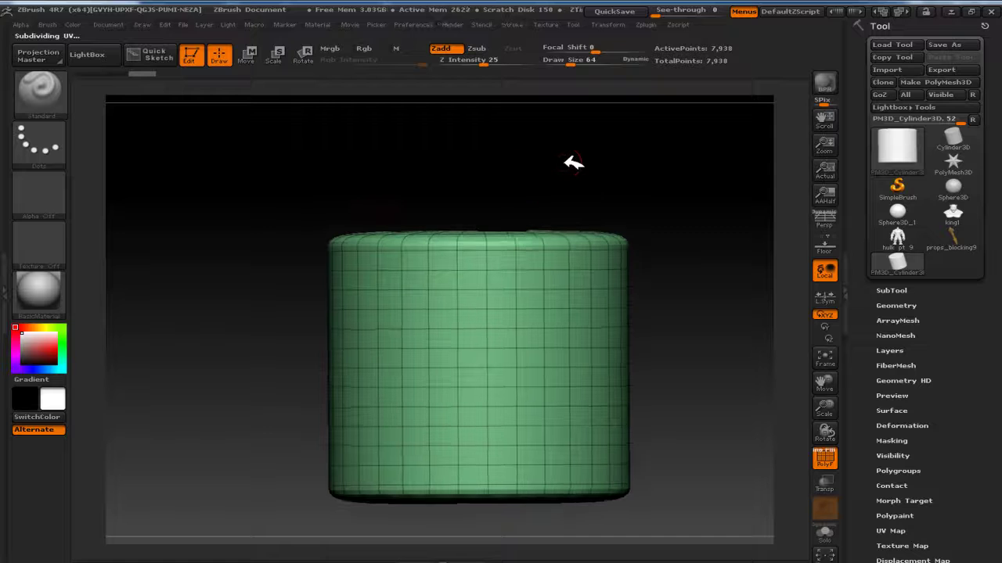
{"action": "left_click", "coordinate": [39, 143]}
{"action": "left_click", "coordinate": [169, 157]}
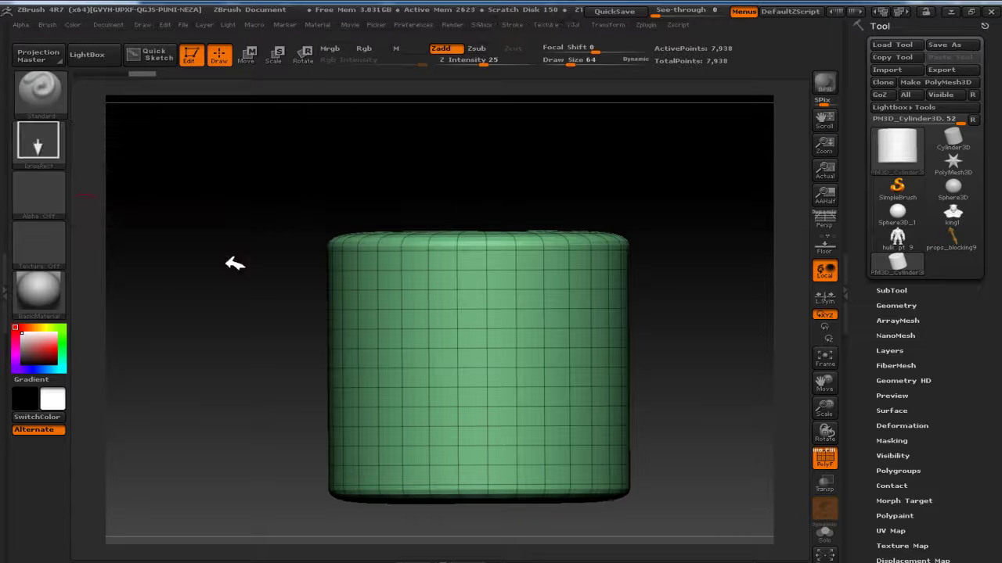
{"action": "left_click", "coordinate": [50, 204]}
{"action": "left_click", "coordinate": [44, 197]}
{"action": "left_click", "coordinate": [170, 301]}
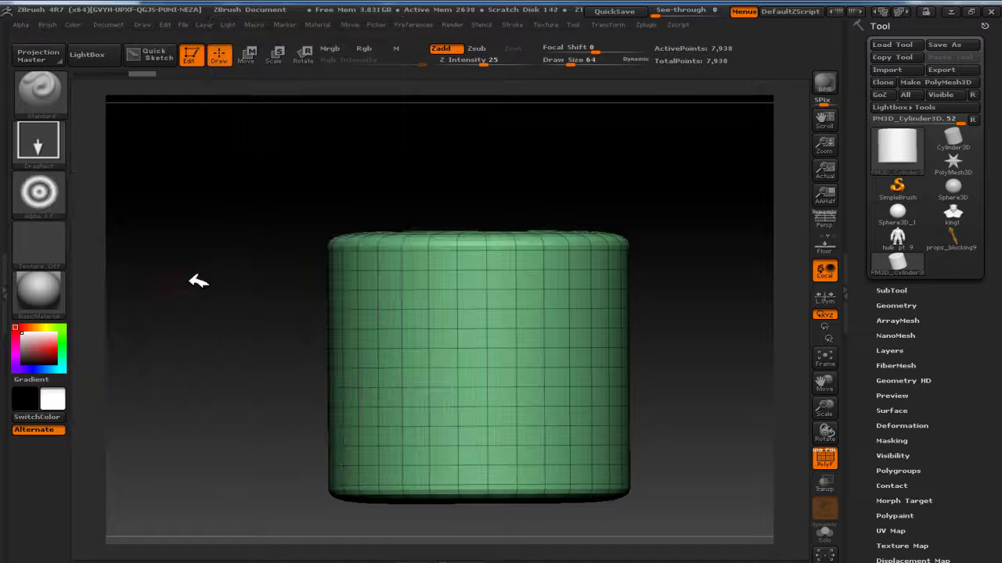
{"action": "left_click", "coordinate": [825, 458]}
{"action": "mouse_move", "coordinate": [461, 316]}
{"action": "left_mouse_down"}
{"action": "mouse_move", "coordinate": [487, 414]}
{"action": "mouse_move", "coordinate": [509, 430]}
{"action": "mouse_move", "coordinate": [481, 408]}
{"action": "mouse_move", "coordinate": [488, 418]}
{"action": "mouse_move", "coordinate": [533, 420]}
{"action": "left_mouse_up"}
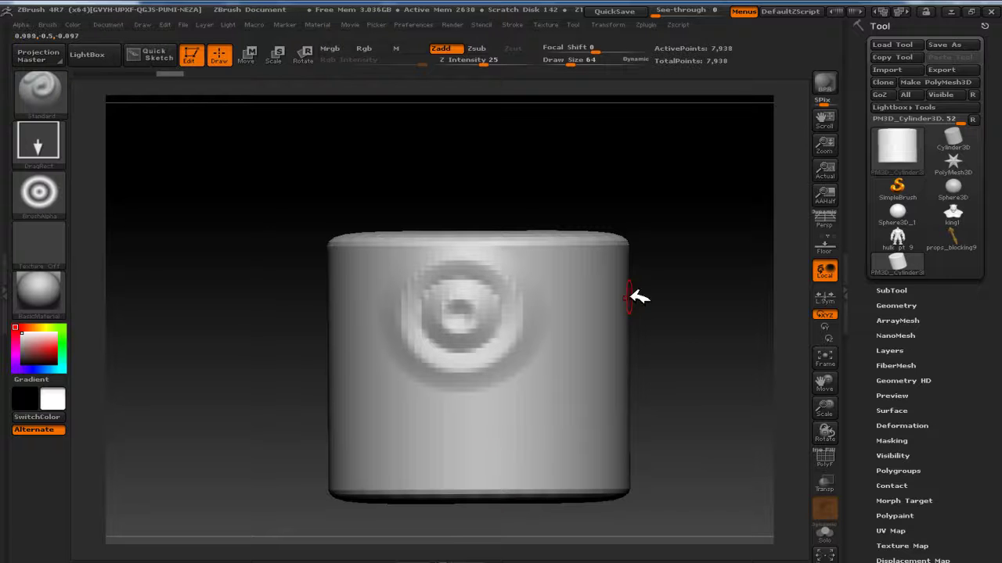
- Subdivide the cylinder twice to 126,978 points, then rotate it and stamp a smaller ring
{"action": "key", "text": "ctrl"}
{"action": "key", "text": "ctrl+d"}
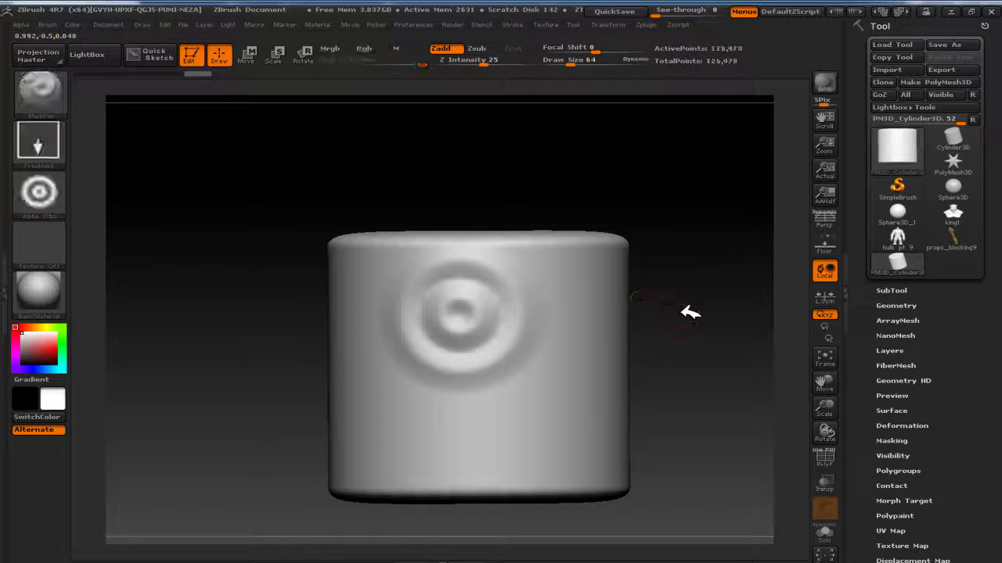
{"action": "key", "text": "ctrl+d"}
{"action": "mouse_move", "coordinate": [654, 280]}
{"action": "left_mouse_down"}
{"action": "mouse_move", "coordinate": [555, 273]}
{"action": "mouse_move", "coordinate": [592, 309]}
{"action": "left_mouse_up"}
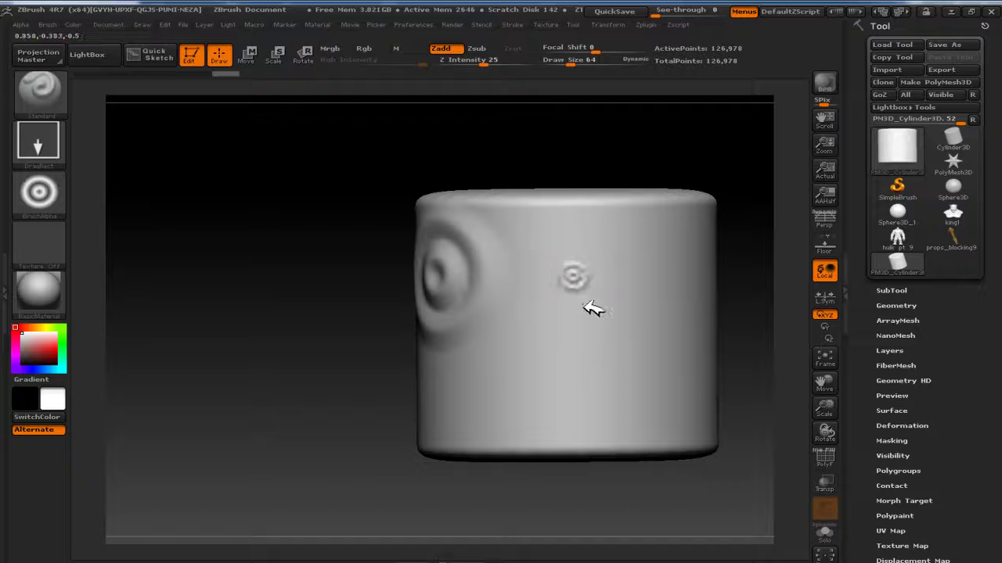
{"action": "left_click", "coordinate": [47, 185]}
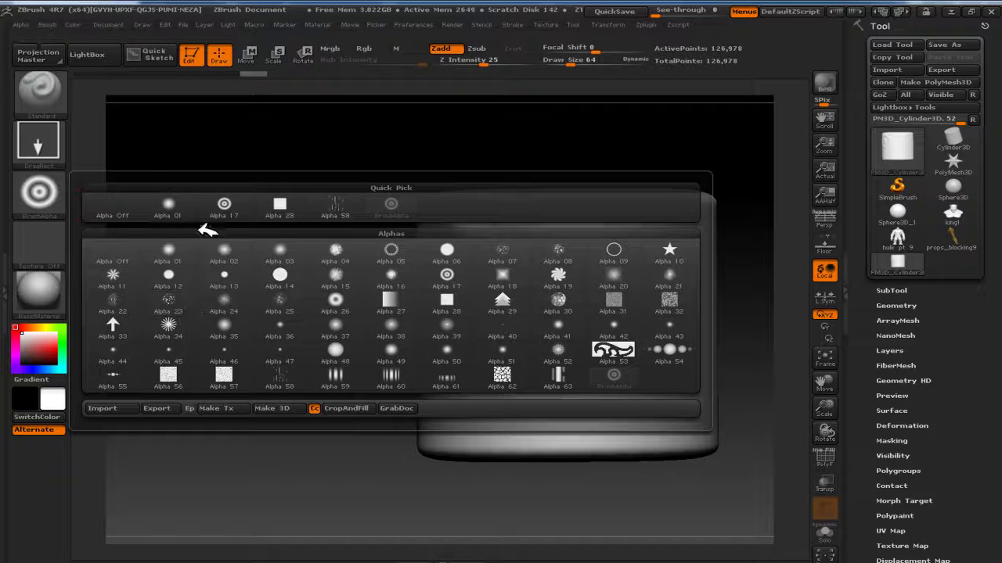
{"action": "left_click", "coordinate": [37, 141]}
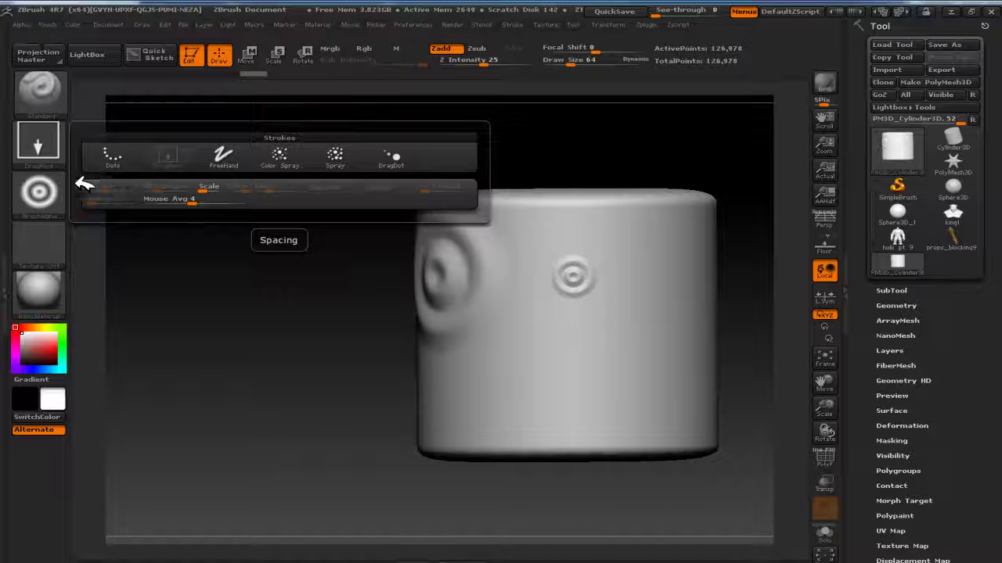
{"action": "left_click", "coordinate": [38, 191]}
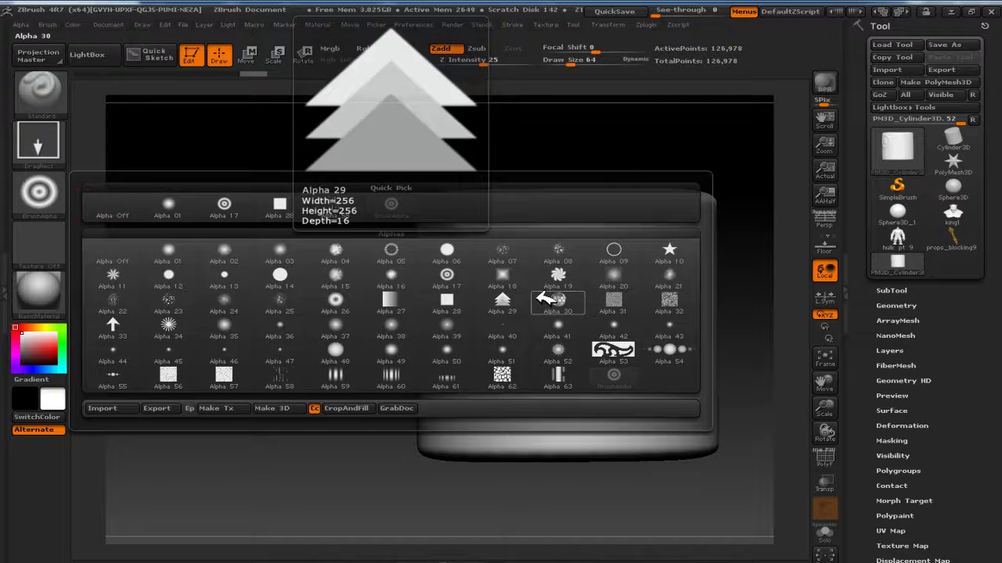
- Spray a large noisy patch on the cylinder with Alpha 07 and the Spray stroke
{"action": "left_click", "coordinate": [510, 251]}
{"action": "left_click", "coordinate": [38, 141]}
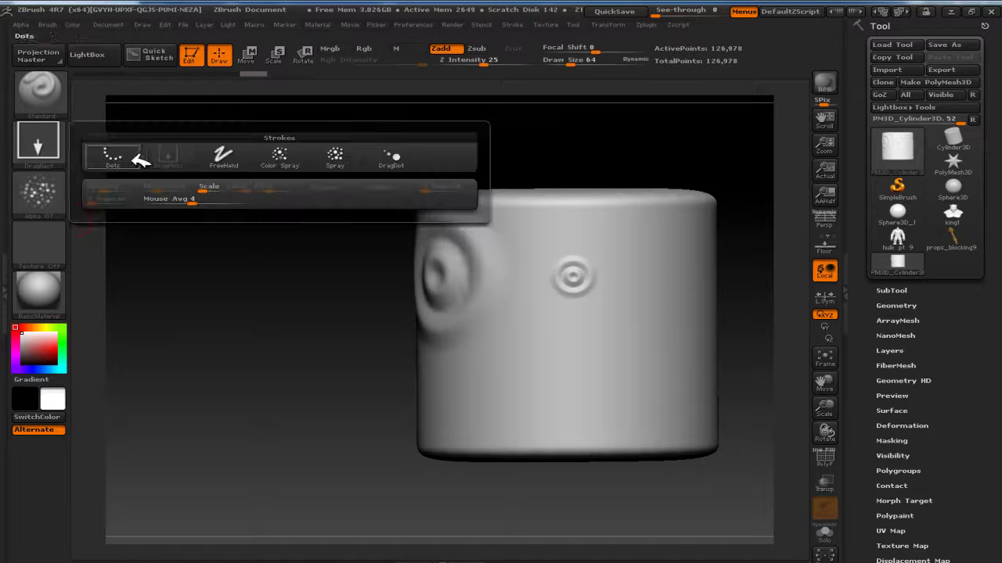
{"action": "left_click", "coordinate": [290, 159]}
{"action": "left_click", "coordinate": [37, 141]}
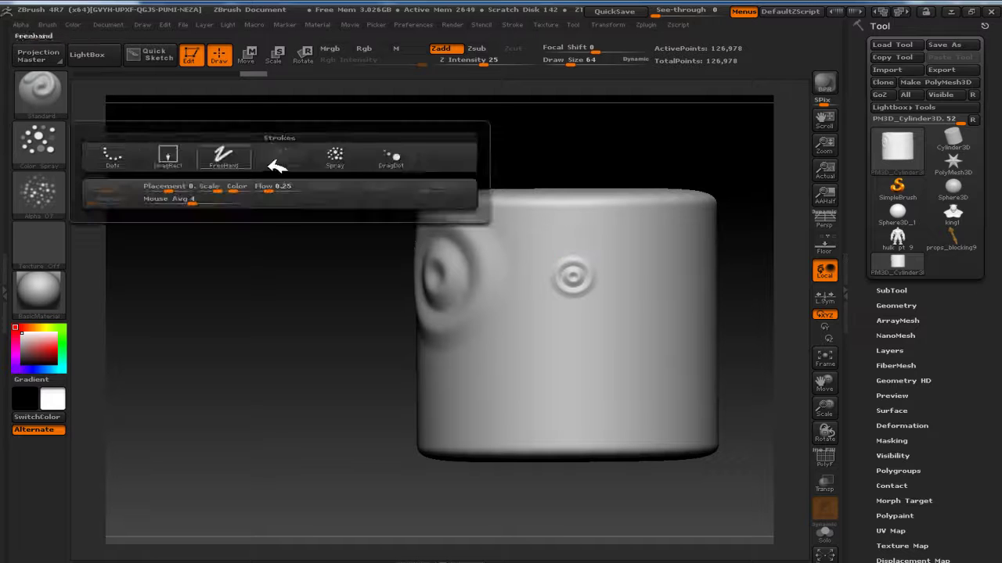
{"action": "left_click", "coordinate": [360, 159]}
{"action": "mouse_move", "coordinate": [646, 248]}
{"action": "left_mouse_down"}
{"action": "mouse_move", "coordinate": [618, 342]}
{"action": "mouse_move", "coordinate": [572, 346]}
{"action": "left_mouse_up"}
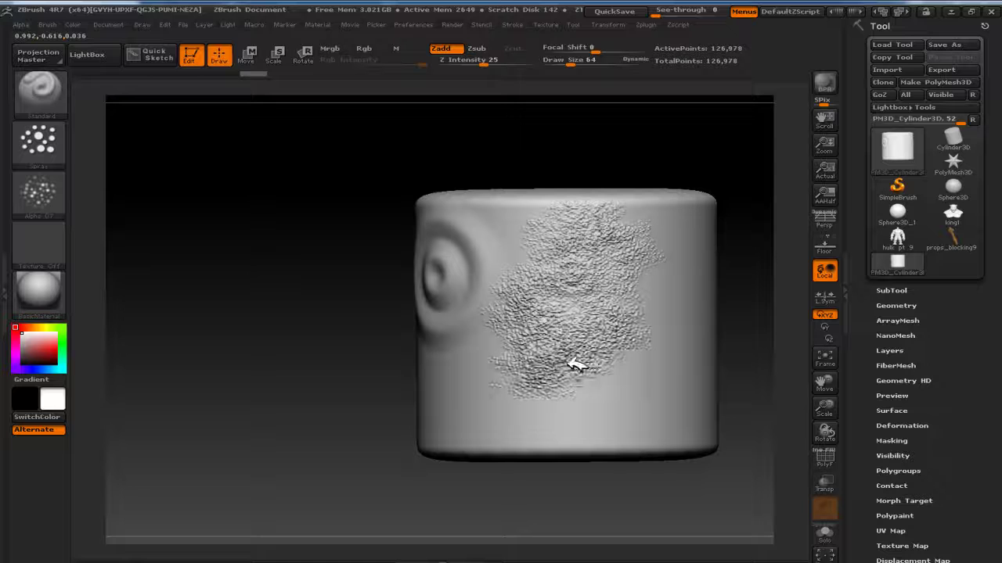
- Draw dotted diagonal streaks on the cylinder's right side with the Dots stroke
{"action": "left_click", "coordinate": [64, 145]}
{"action": "left_click", "coordinate": [112, 154]}
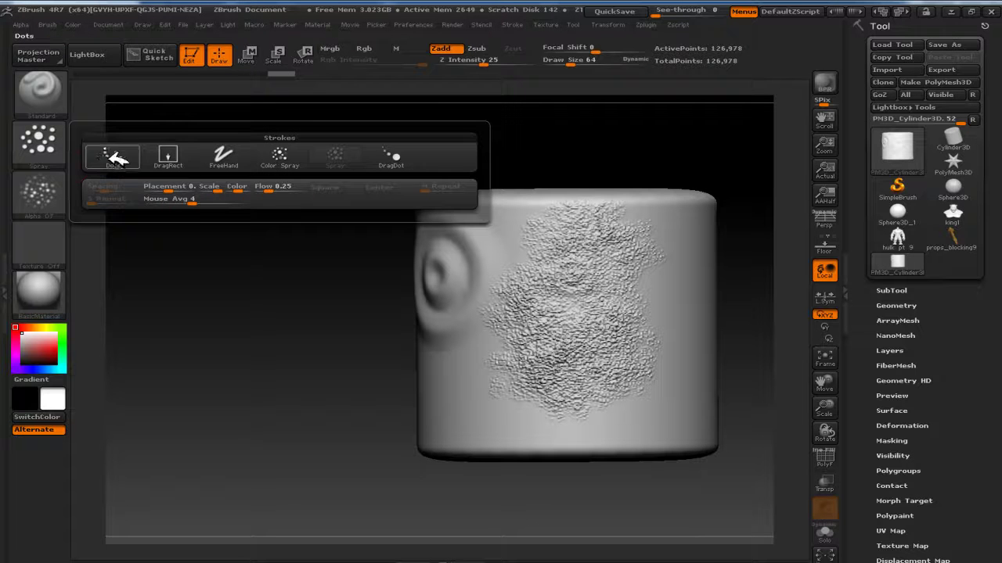
{"action": "left_click_drag", "start_coordinate": [673, 248], "coordinate": [671, 320]}
{"action": "mouse_move", "coordinate": [359, 191]}
{"action": "left_mouse_down"}
{"action": "mouse_move", "coordinate": [308, 172]}
{"action": "mouse_move", "coordinate": [293, 194]}
{"action": "left_mouse_up"}
{"action": "left_click_drag", "start_coordinate": [707, 208], "coordinate": [640, 330]}
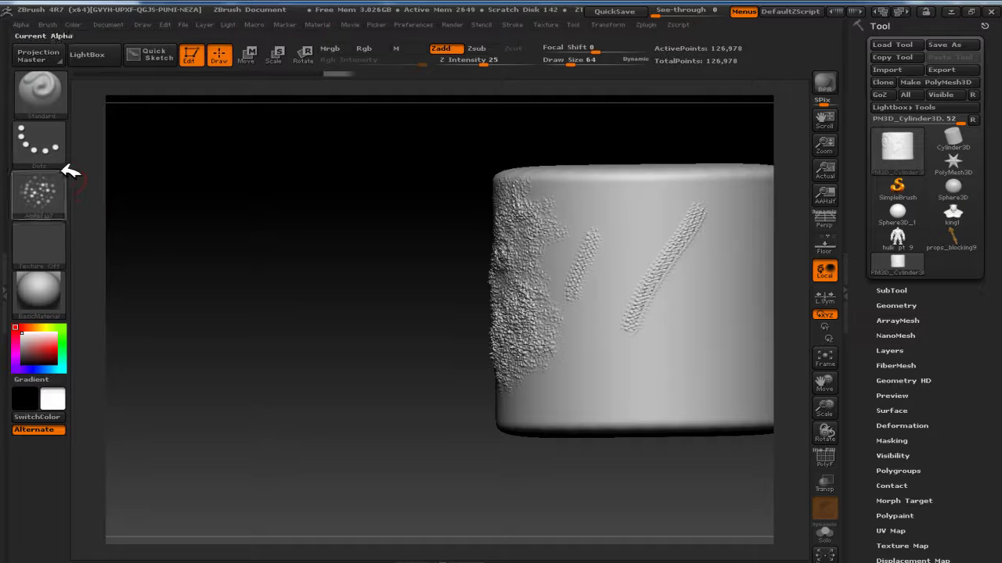
- Stamp DragRect bump clusters on the right, lower left and centre left of the cylinder
{"action": "left_click", "coordinate": [56, 145]}
{"action": "left_click", "coordinate": [169, 154]}
{"action": "left_click_drag", "start_coordinate": [675, 302], "coordinate": [712, 377]}
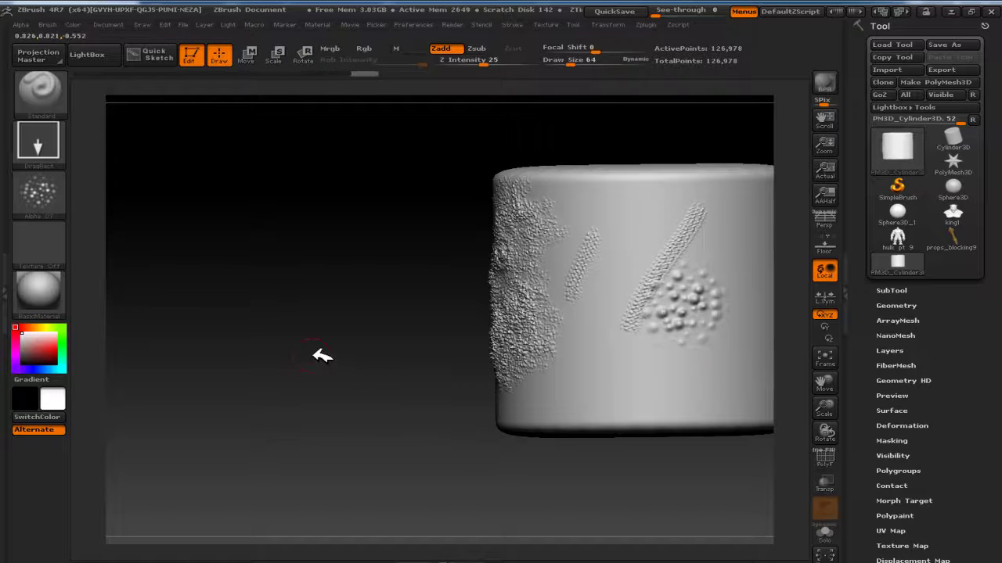
{"action": "left_click_drag", "start_coordinate": [325, 358], "coordinate": [113, 303], "text": "alt"}
{"action": "left_click_drag", "start_coordinate": [476, 346], "coordinate": [482, 389]}
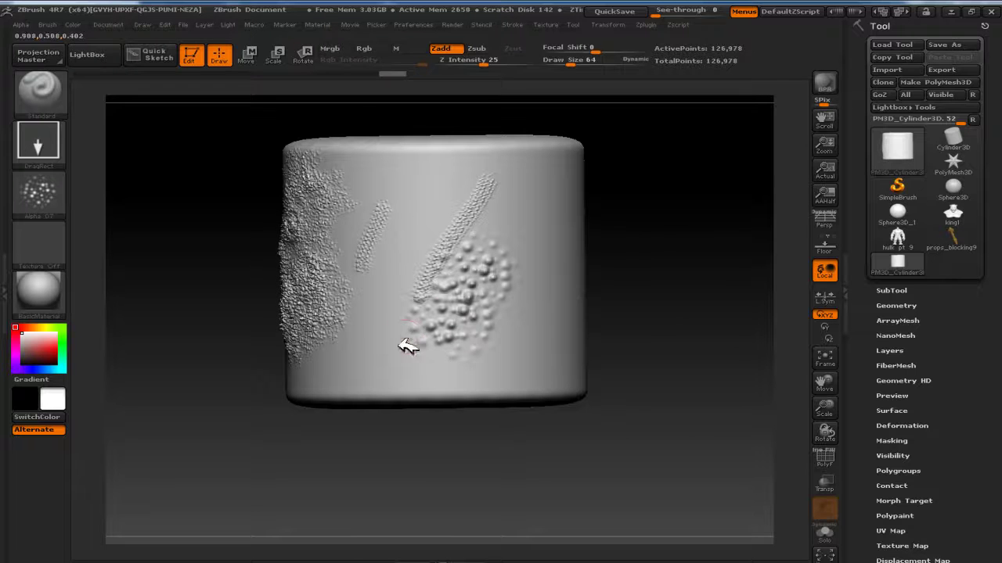
{"action": "left_click_drag", "start_coordinate": [404, 336], "coordinate": [458, 420]}
{"action": "left_click_drag", "start_coordinate": [384, 282], "coordinate": [425, 347]}
- Add more bump clusters across the upper centre, upper right, lower right and right side
{"action": "left_click_drag", "start_coordinate": [440, 249], "coordinate": [445, 313]}
{"action": "left_click_drag", "start_coordinate": [496, 208], "coordinate": [533, 299]}
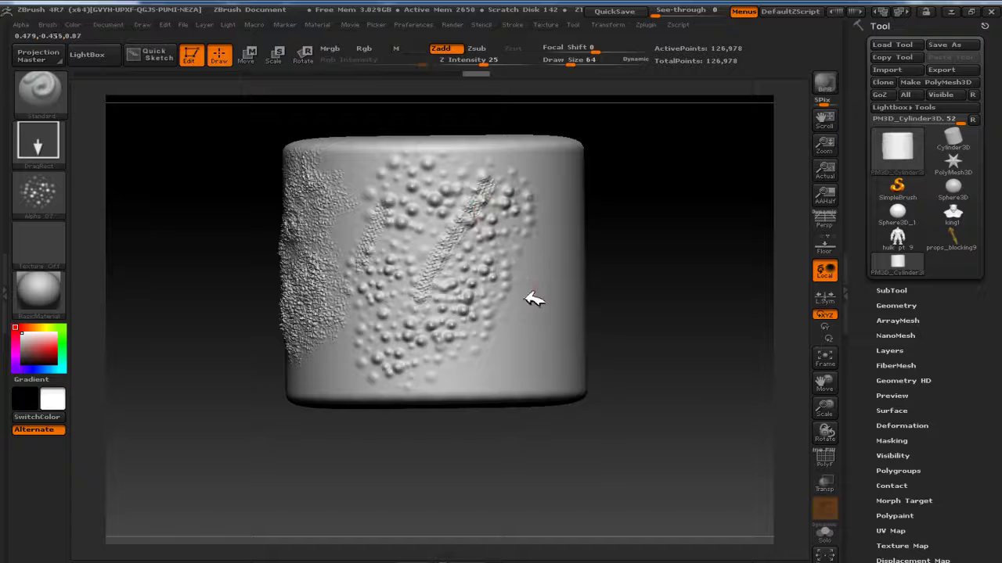
{"action": "left_click_drag", "start_coordinate": [530, 352], "coordinate": [523, 395]}
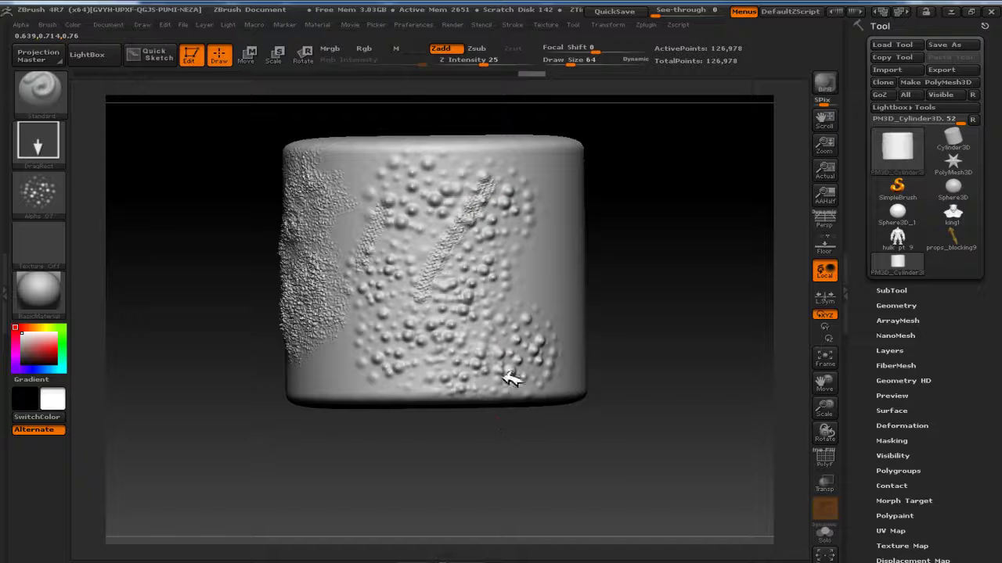
{"action": "left_click_drag", "start_coordinate": [539, 290], "coordinate": [552, 357]}
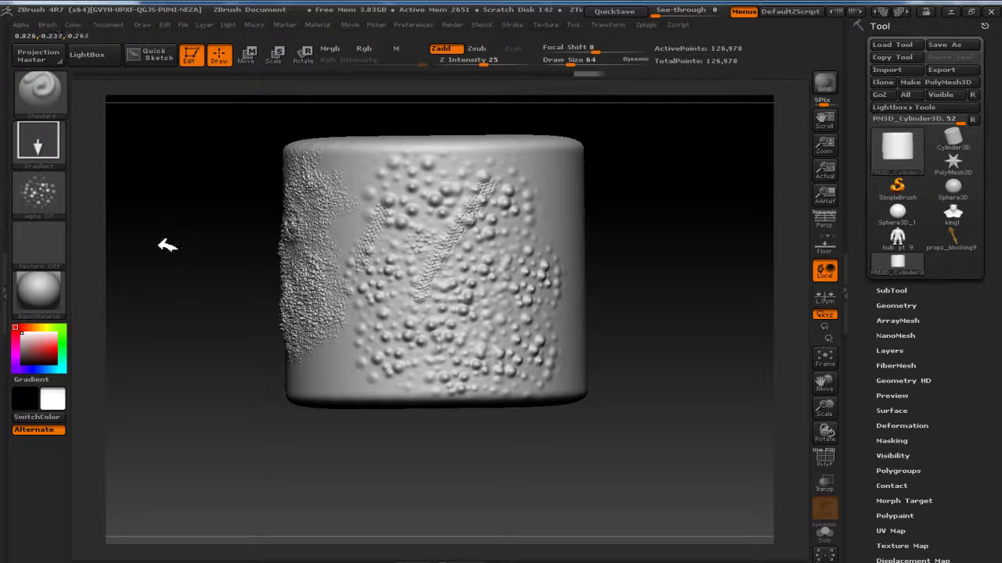
{"action": "left_click", "coordinate": [38, 141]}
{"action": "left_click", "coordinate": [224, 154]}
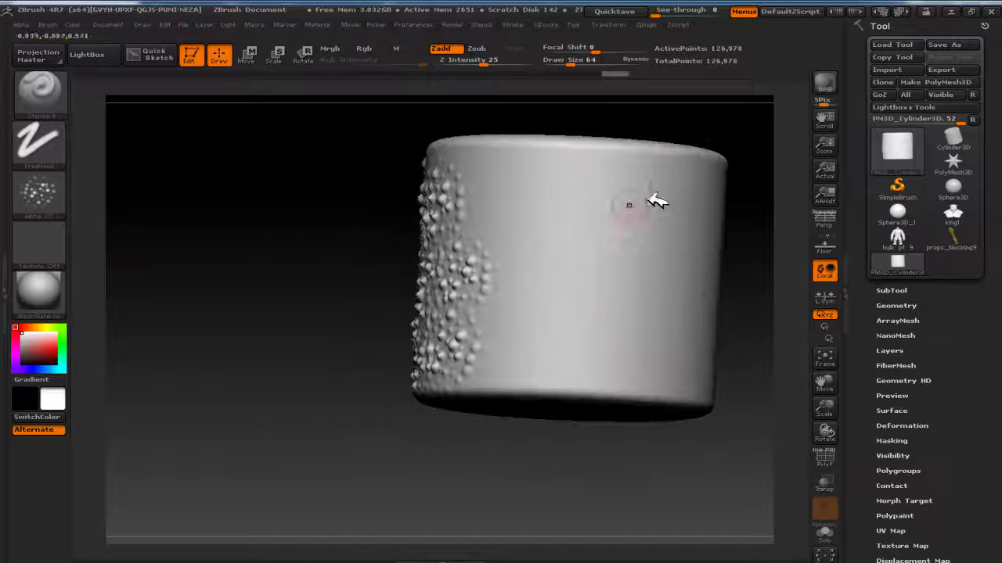
- Sculpt a freehand S on the cylinder and paint a Color Spray patch below it
{"action": "left_click_drag", "start_coordinate": [646, 181], "coordinate": [547, 274]}
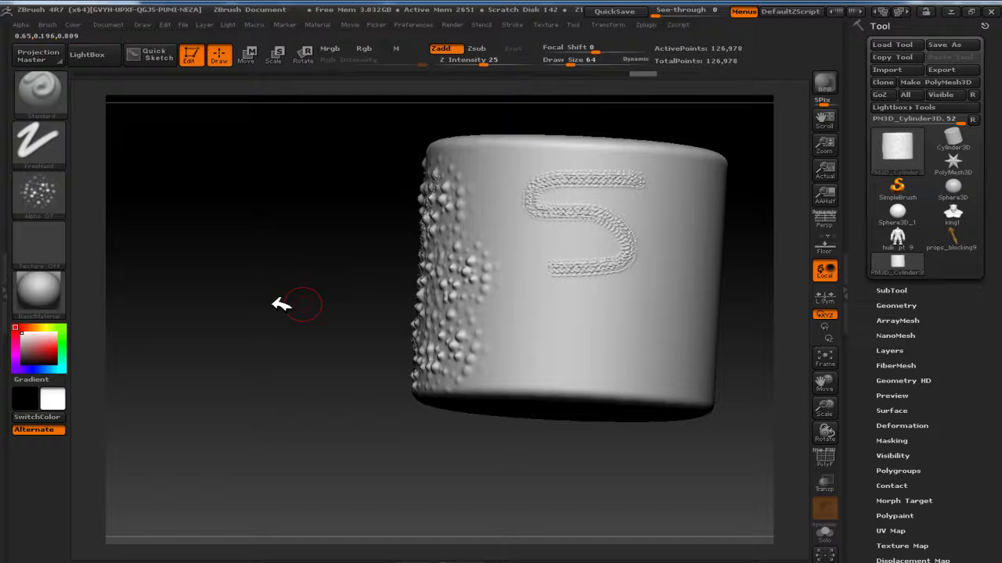
{"action": "left_click", "coordinate": [57, 148]}
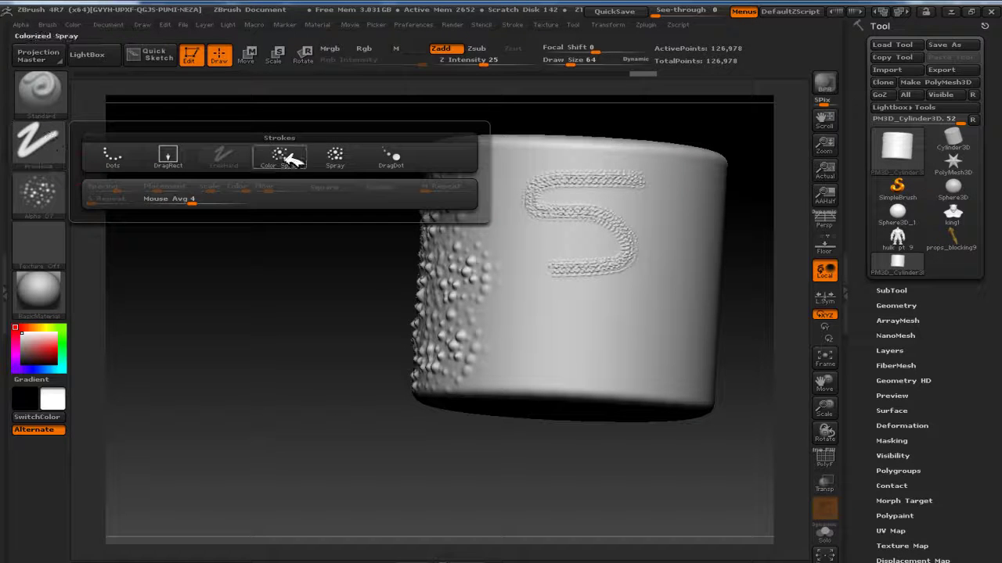
{"action": "left_click", "coordinate": [287, 157]}
{"action": "left_click_drag", "start_coordinate": [558, 317], "coordinate": [554, 338]}
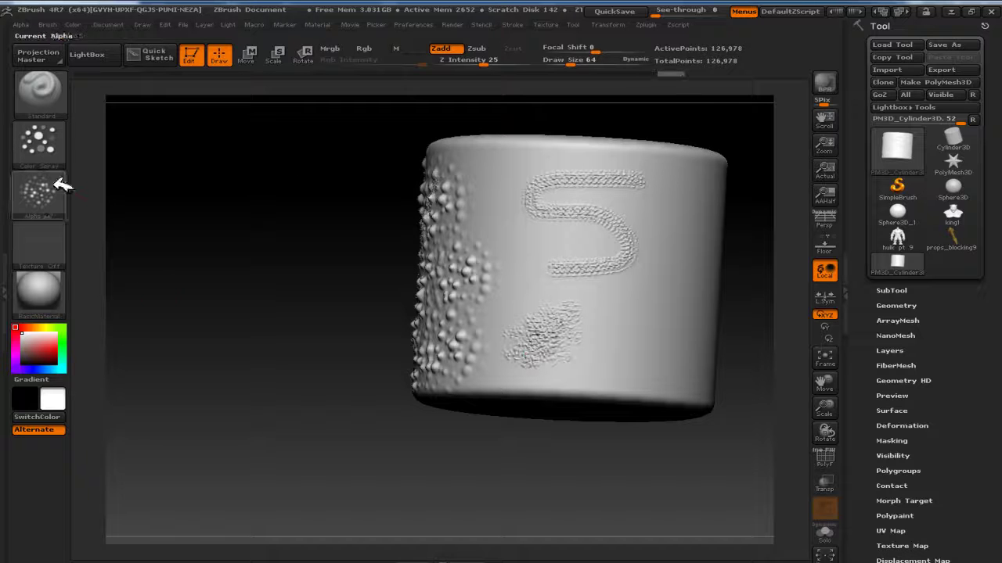
- Spray a large textured patch beside the S, then set the stroke to DragDot
{"action": "left_click", "coordinate": [39, 141]}
{"action": "left_click", "coordinate": [358, 157]}
{"action": "mouse_move", "coordinate": [518, 288]}
{"action": "left_mouse_down"}
{"action": "mouse_move", "coordinate": [576, 240]}
{"action": "mouse_move", "coordinate": [548, 259]}
{"action": "mouse_move", "coordinate": [626, 224]}
{"action": "mouse_move", "coordinate": [543, 297]}
{"action": "mouse_move", "coordinate": [599, 264]}
{"action": "mouse_move", "coordinate": [595, 251]}
{"action": "left_mouse_up"}
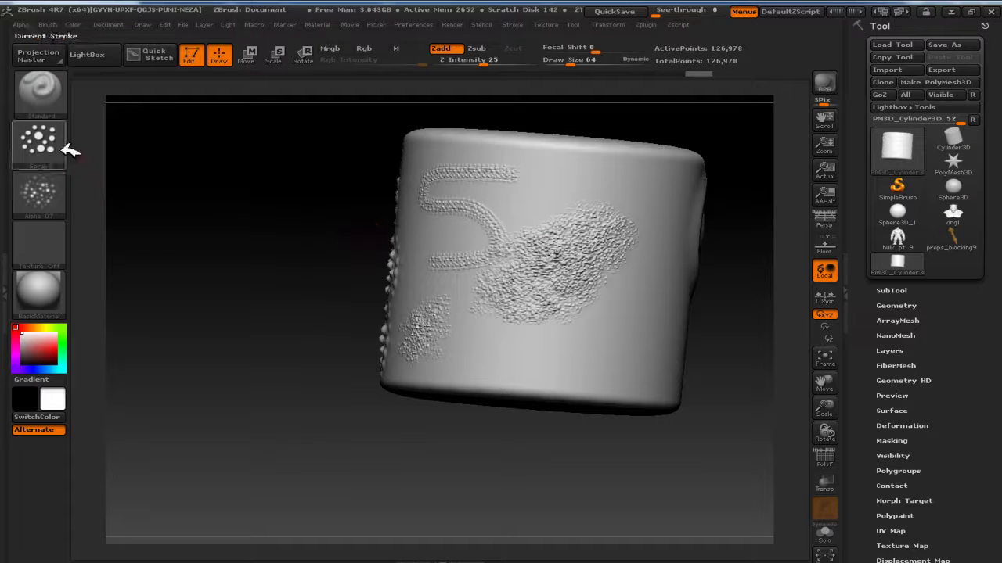
{"action": "left_click", "coordinate": [62, 148]}
{"action": "left_click", "coordinate": [413, 155]}
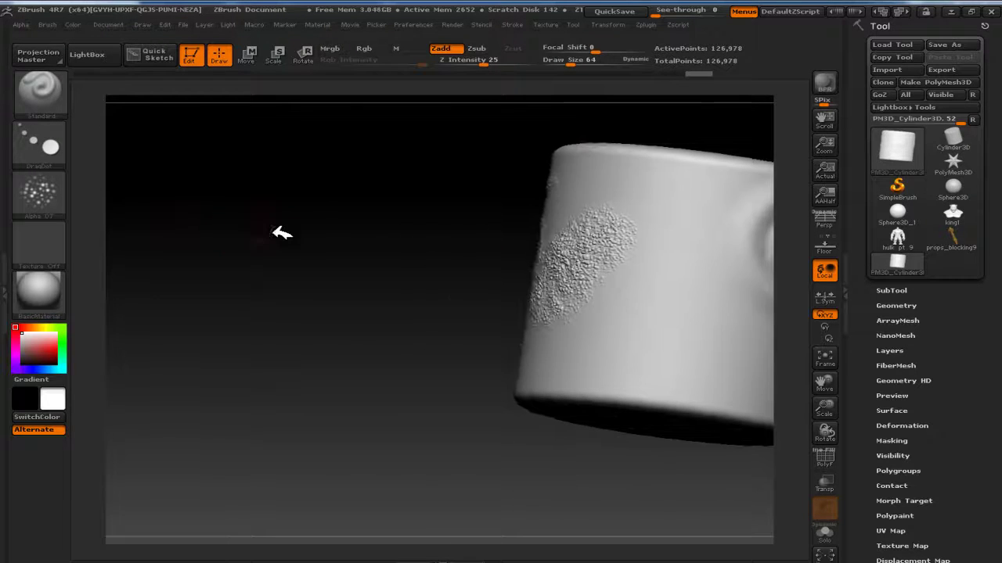
{"action": "left_click", "coordinate": [40, 189]}
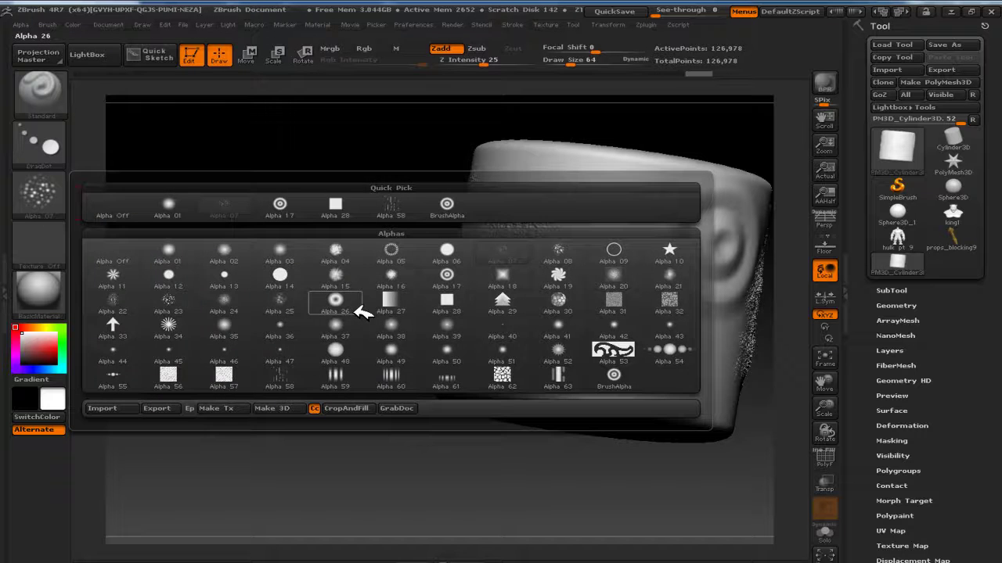
- Stamp a small ring dent with DragDot, then two Alpha 34 starburst impressions, and zoom in
{"action": "left_click", "coordinate": [356, 317]}
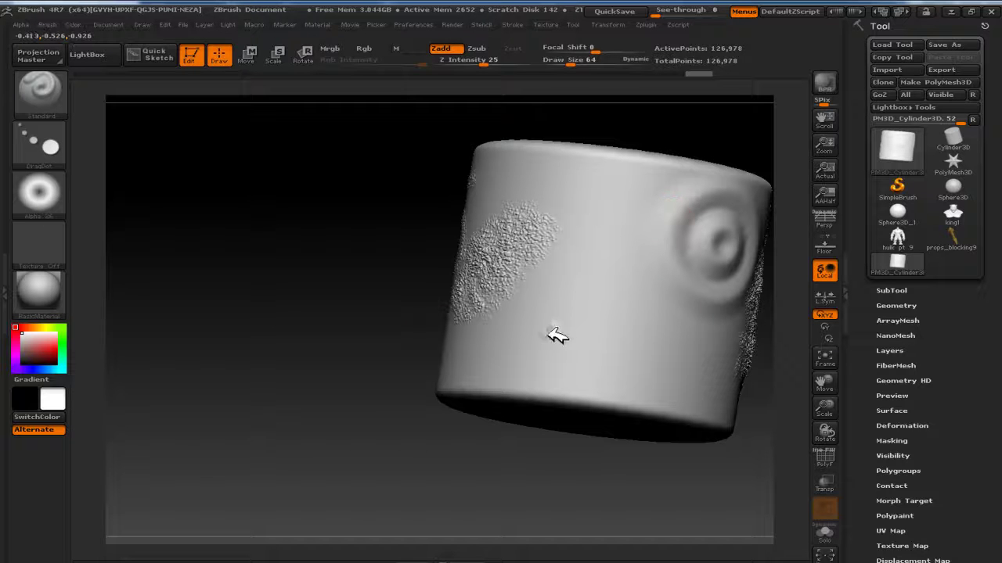
{"action": "left_click_drag", "start_coordinate": [565, 180], "coordinate": [661, 183]}
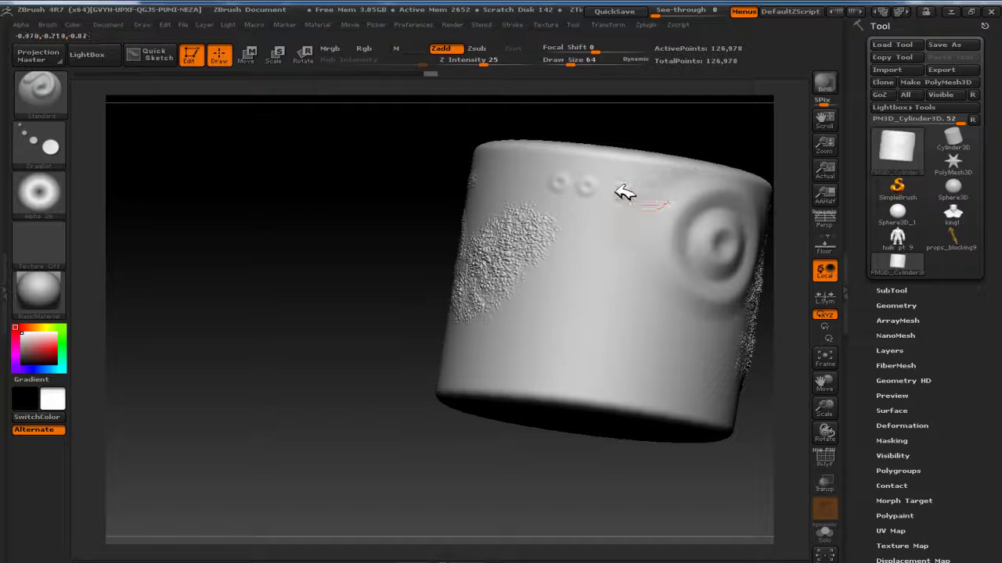
{"action": "left_click", "coordinate": [39, 189]}
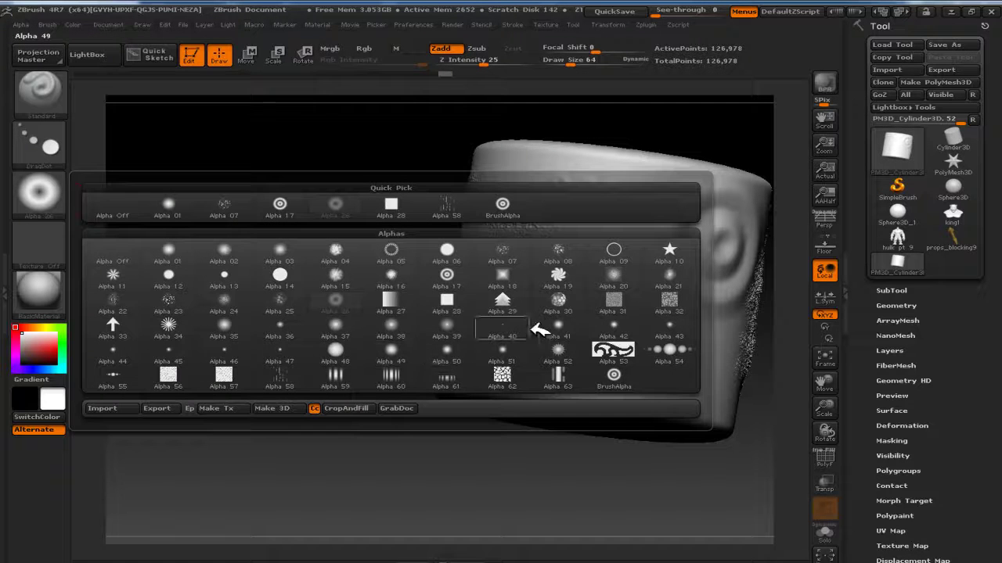
{"action": "left_click", "coordinate": [168, 325]}
{"action": "left_click", "coordinate": [555, 272]}
{"action": "left_click", "coordinate": [594, 246]}
{"action": "left_click_drag", "start_coordinate": [222, 248], "coordinate": [217, 273], "text": "alt"}
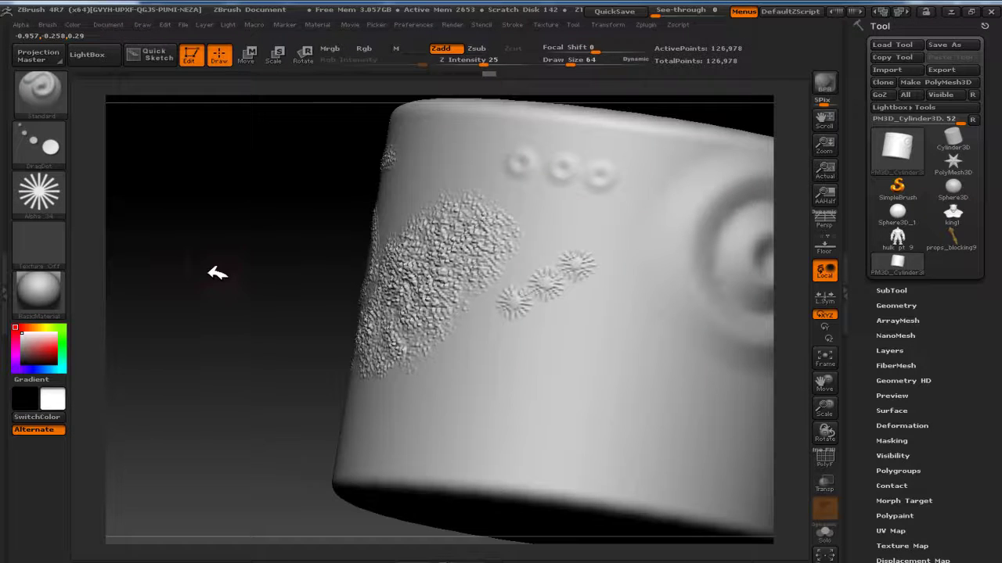
{"action": "left_click", "coordinate": [32, 149]}
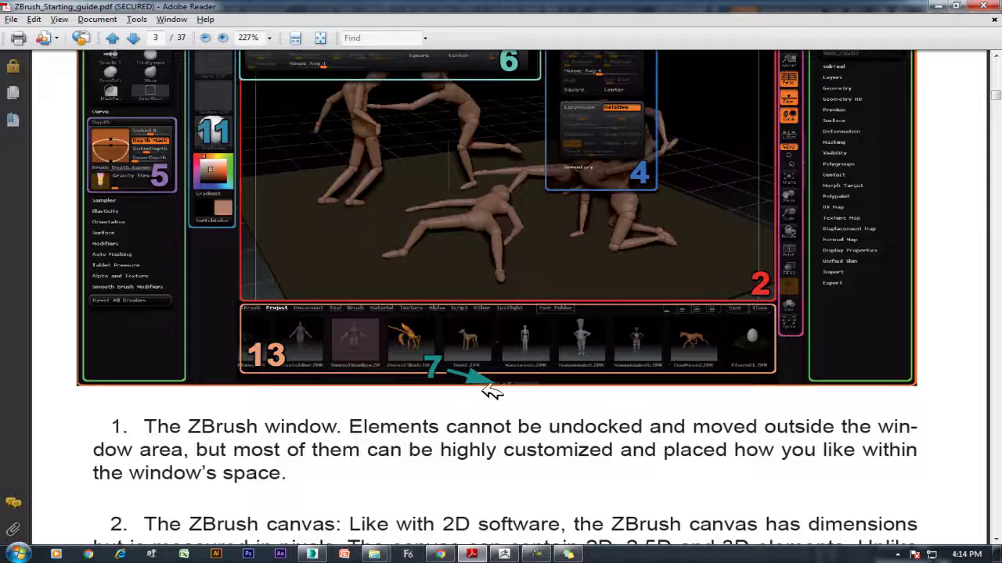
- Scroll the PDF guide down toward page 4 and return to ZBrush
{"action": "scroll", "coordinate": [491, 391], "scroll_direction": "down", "scroll_amount": 5}
{"action": "scroll", "coordinate": [446, 404], "scroll_direction": "down", "scroll_amount": 5}
{"action": "scroll", "coordinate": [440, 418], "scroll_direction": "down", "scroll_amount": 6}
{"action": "scroll", "coordinate": [442, 414], "scroll_direction": "down", "scroll_amount": 5}
{"action": "scroll", "coordinate": [442, 415], "scroll_direction": "down", "scroll_amount": 4}
{"action": "scroll", "coordinate": [407, 384], "scroll_direction": "down", "scroll_amount": 1}
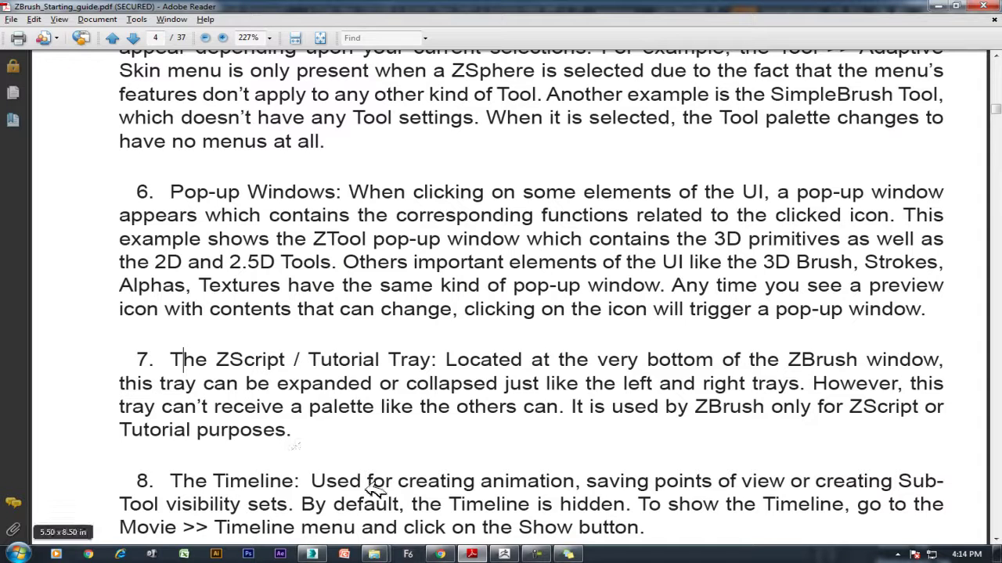
{"action": "left_click", "coordinate": [501, 554]}
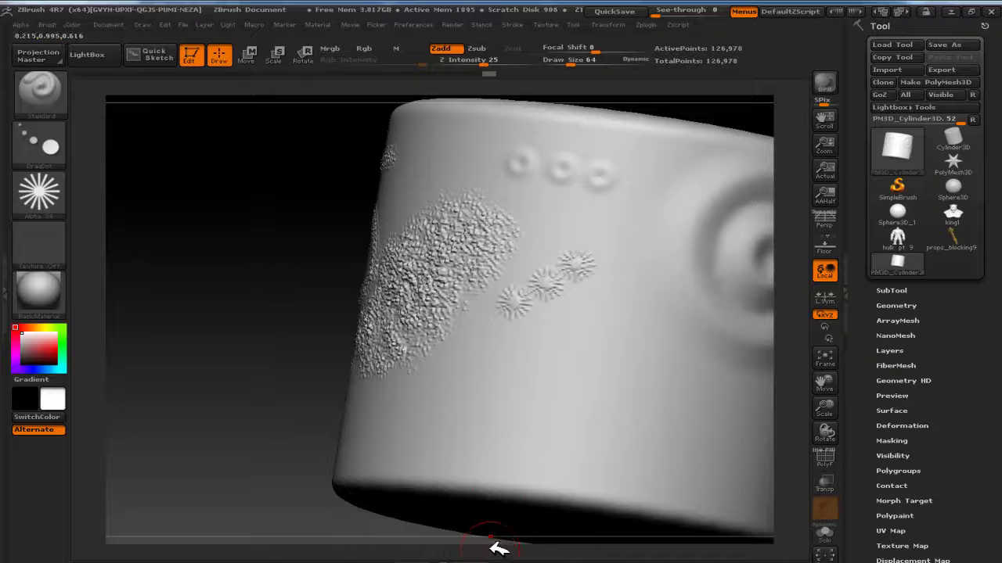
- Expand ZBrush's ZScript tutorial tray, then Alt+Tab back to the Adobe Reader guide
{"action": "left_click", "coordinate": [452, 557]}
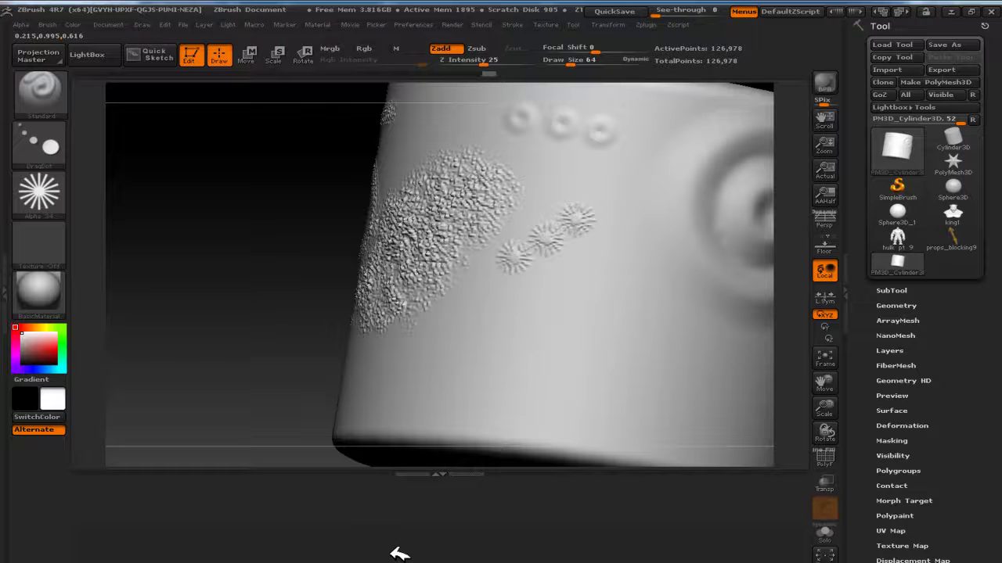
{"action": "key", "text": "alt+Tab"}
{"action": "key", "text": "alt+shift+Tab"}
{"action": "key", "text": "alt+Tab"}
{"action": "key", "text": "alt+shift+Tab"}
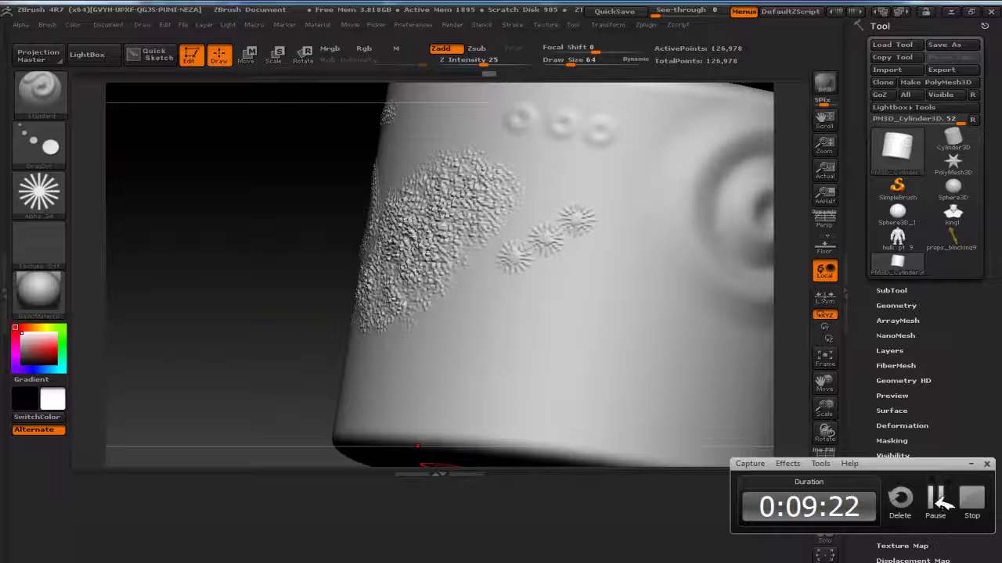
{"action": "key", "text": "alt+Tab"}
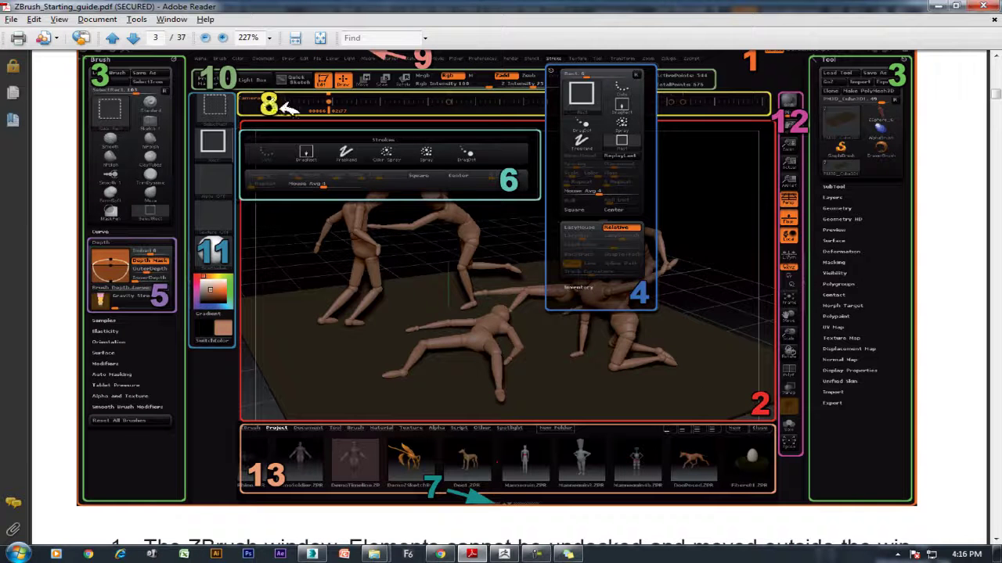
- Highlight the guide's item 8 Timeline paragraph, then open ZBrush's Movie menu
{"action": "scroll", "coordinate": [469, 470], "scroll_direction": "down", "scroll_amount": 3}
{"action": "scroll", "coordinate": [458, 431], "scroll_direction": "down", "scroll_amount": 3}
{"action": "scroll", "coordinate": [391, 446], "scroll_direction": "down", "scroll_amount": 3}
{"action": "scroll", "coordinate": [320, 462], "scroll_direction": "down", "scroll_amount": 3}
{"action": "scroll", "coordinate": [368, 450], "scroll_direction": "down", "scroll_amount": 3}
{"action": "scroll", "coordinate": [367, 450], "scroll_direction": "down", "scroll_amount": 2}
{"action": "left_click_drag", "start_coordinate": [129, 472], "coordinate": [644, 518]}
{"action": "scroll", "coordinate": [205, 470], "scroll_direction": "down", "scroll_amount": 2}
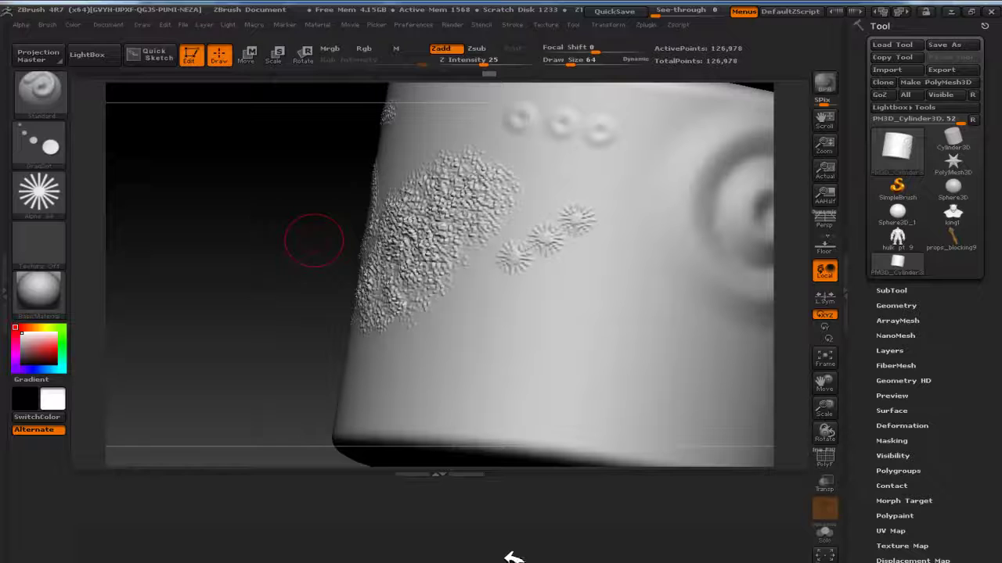
{"action": "left_click", "coordinate": [504, 554]}
{"action": "left_click", "coordinate": [353, 23]}
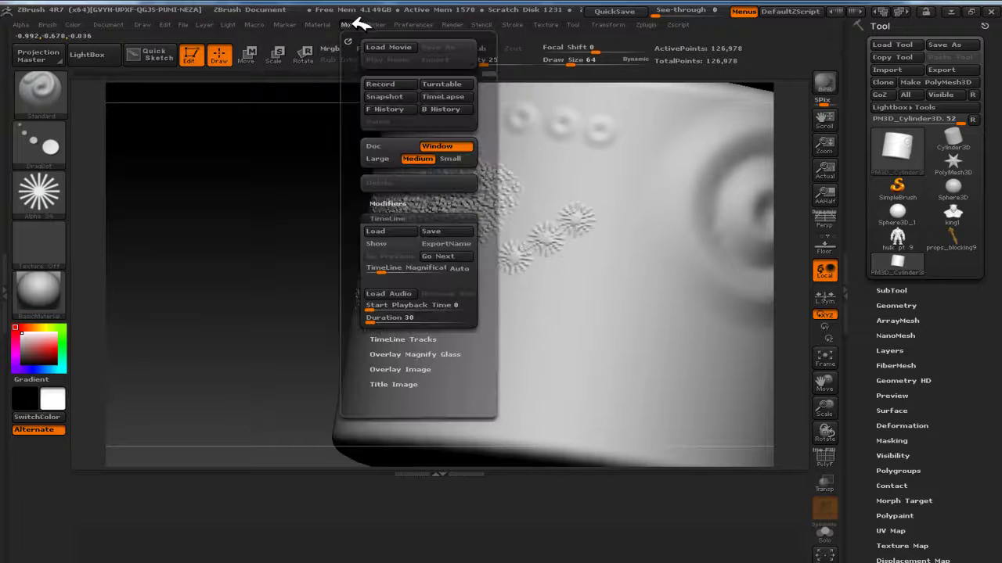
- Show the Movie TimeLine, drag its marker to a later time, then minimize ZBrush
{"action": "left_click", "coordinate": [399, 217]}
{"action": "left_click", "coordinate": [400, 217]}
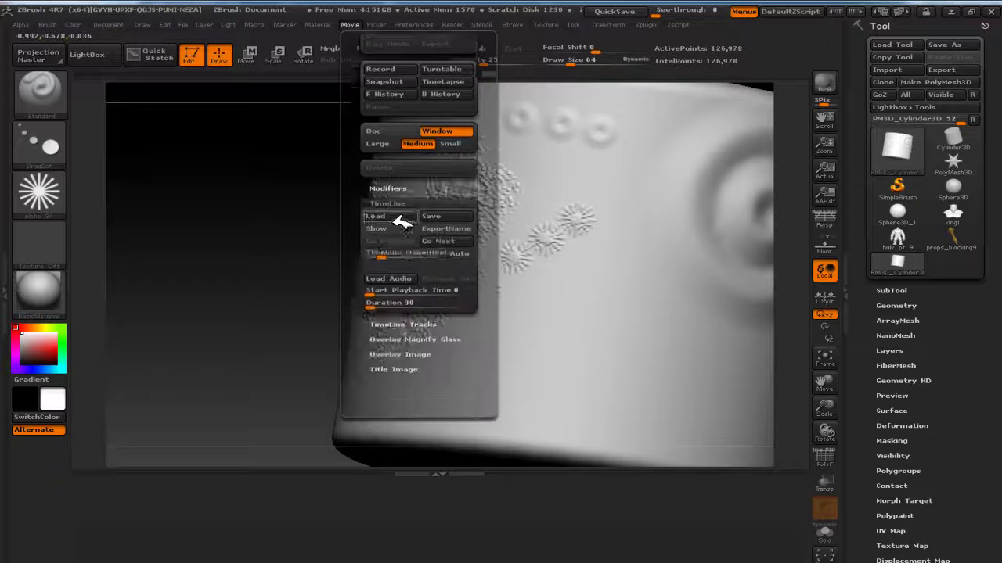
{"action": "left_click", "coordinate": [395, 202]}
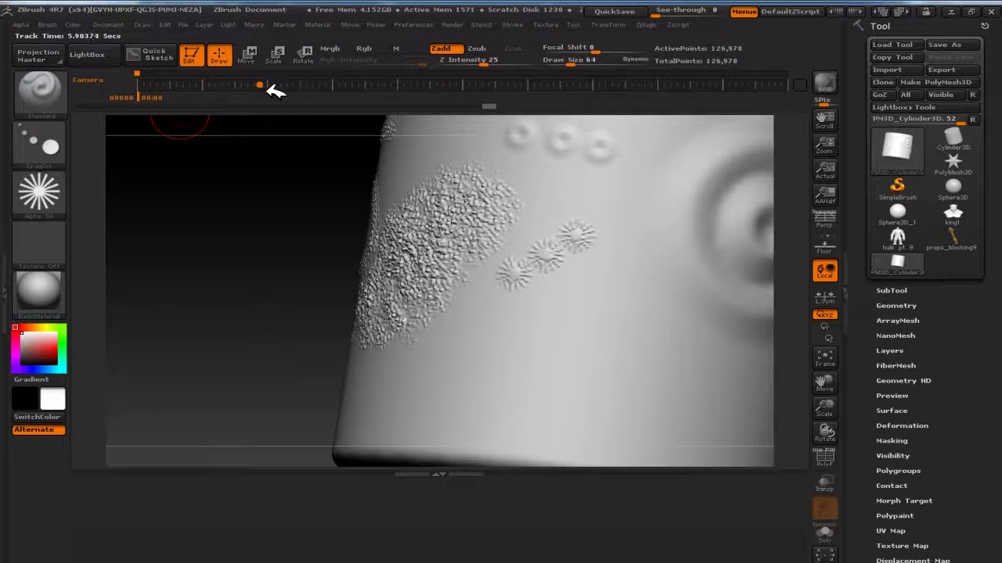
{"action": "left_click_drag", "start_coordinate": [147, 96], "coordinate": [251, 96]}
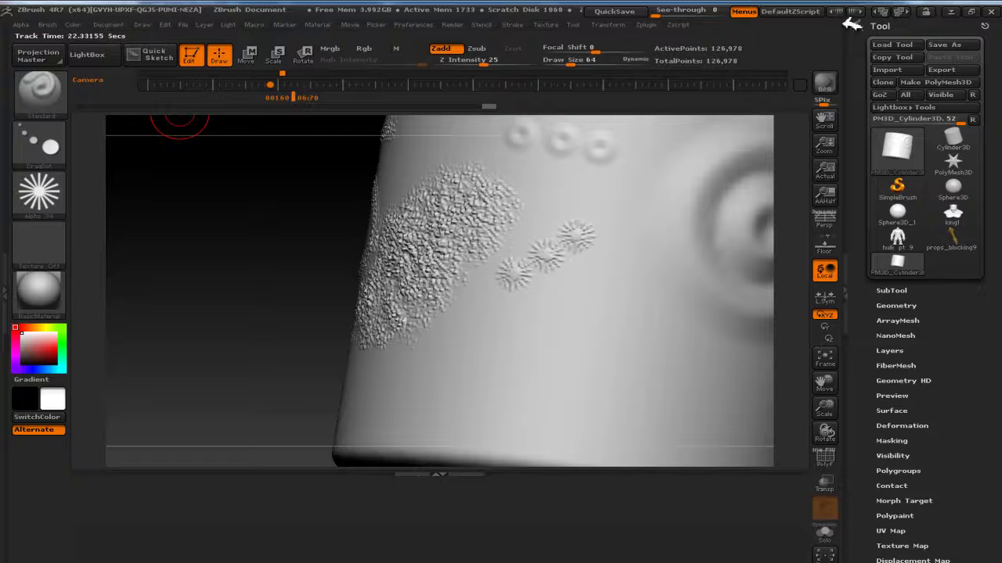
{"action": "left_click", "coordinate": [953, 6]}
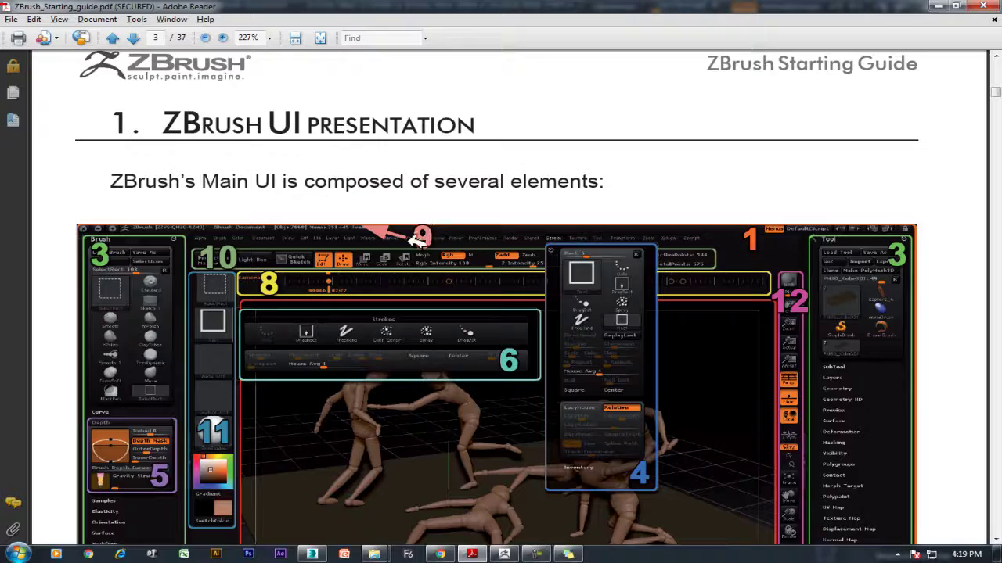
- Select the guide's item 9 Title Bar paragraph and bring ZBrush back to the front
{"action": "scroll", "coordinate": [417, 240], "scroll_direction": "down", "scroll_amount": 3}
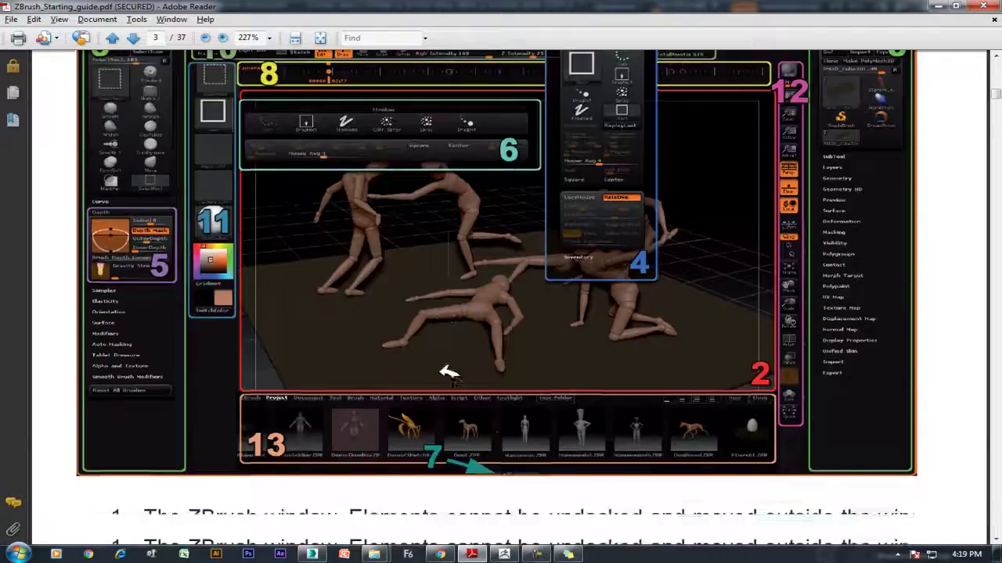
{"action": "scroll", "coordinate": [447, 369], "scroll_direction": "down", "scroll_amount": 6}
{"action": "scroll", "coordinate": [398, 410], "scroll_direction": "down", "scroll_amount": 4}
{"action": "scroll", "coordinate": [403, 432], "scroll_direction": "down", "scroll_amount": 4}
{"action": "scroll", "coordinate": [352, 407], "scroll_direction": "down", "scroll_amount": 4}
{"action": "scroll", "coordinate": [274, 376], "scroll_direction": "down", "scroll_amount": 3}
{"action": "triple_click", "coordinate": [254, 364]}
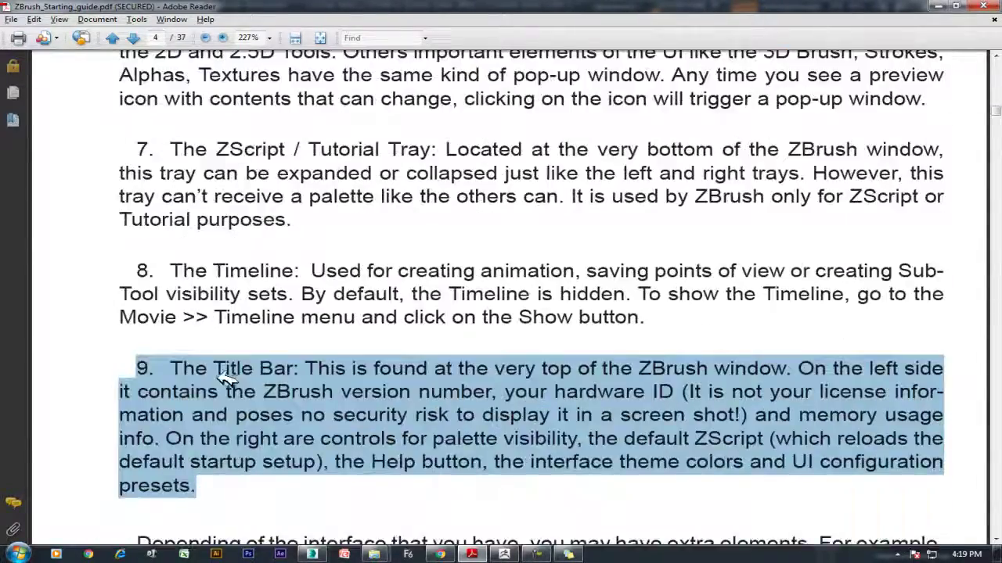
{"action": "left_click", "coordinate": [508, 554]}
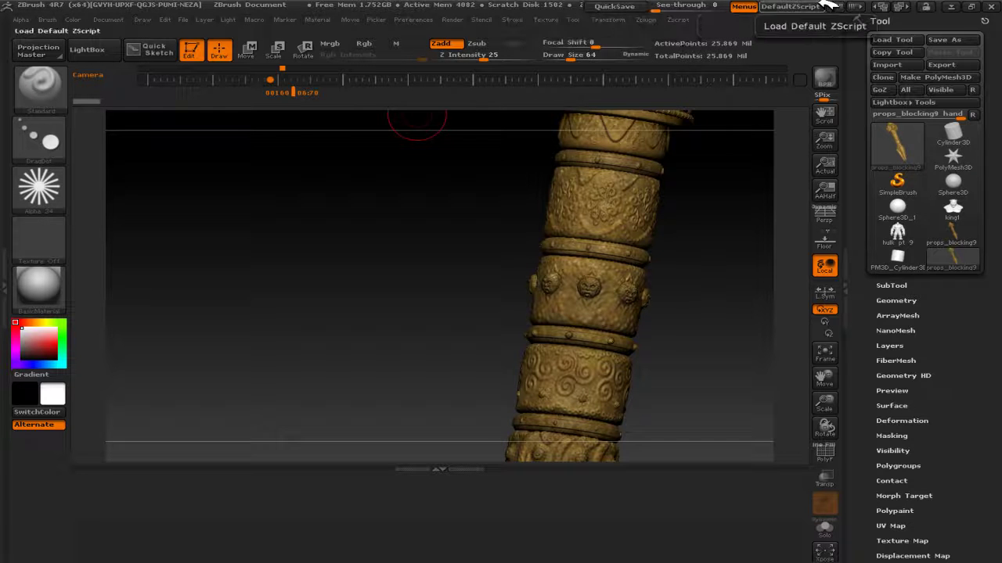
- Try See-through, then load king1 and hulk pt 9 in front view before Alt+Tab to the guide
{"action": "mouse_move", "coordinate": [660, 5]}
{"action": "left_mouse_down"}
{"action": "mouse_move", "coordinate": [740, 8]}
{"action": "mouse_move", "coordinate": [644, 7]}
{"action": "mouse_move", "coordinate": [727, 8]}
{"action": "mouse_move", "coordinate": [655, 7]}
{"action": "left_mouse_up"}
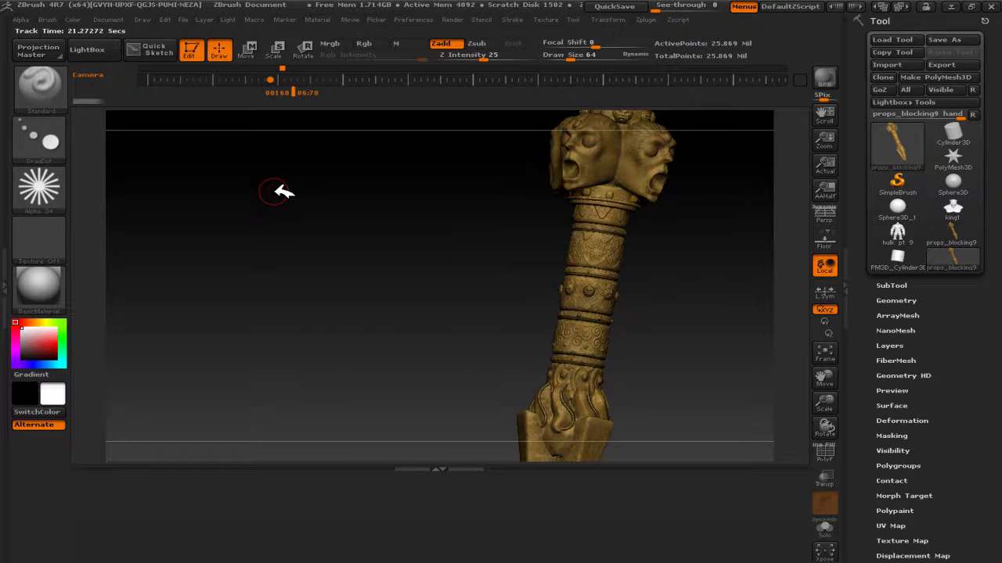
{"action": "key", "text": "f"}
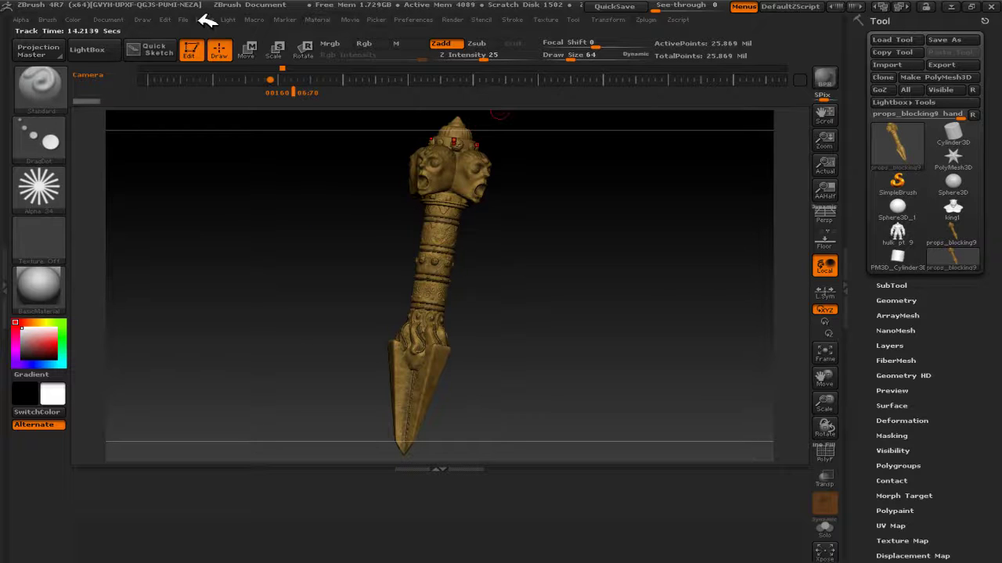
{"action": "left_click", "coordinate": [963, 209]}
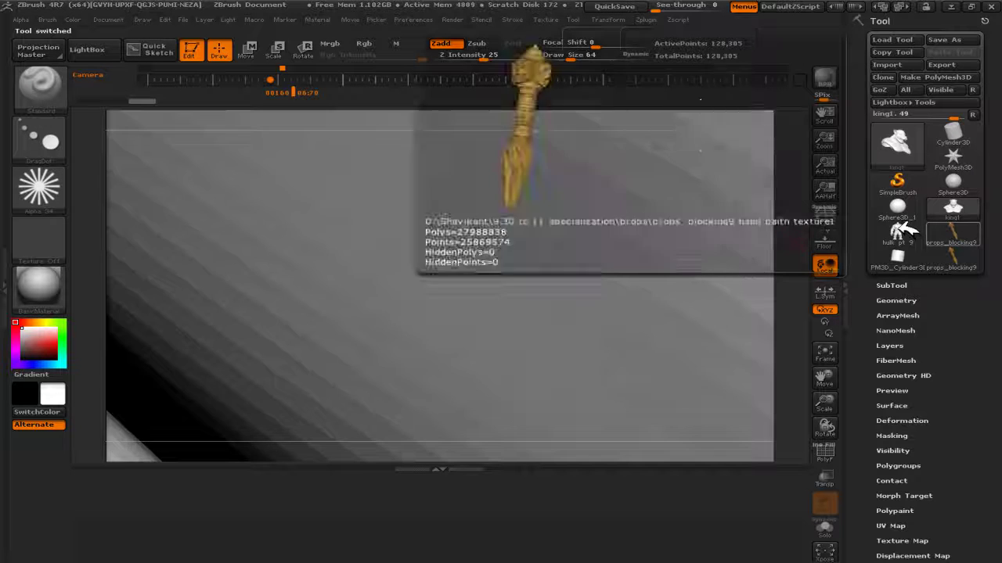
{"action": "left_click", "coordinate": [897, 232]}
{"action": "left_click_drag", "start_coordinate": [658, 235], "coordinate": [690, 229], "text": "shift"}
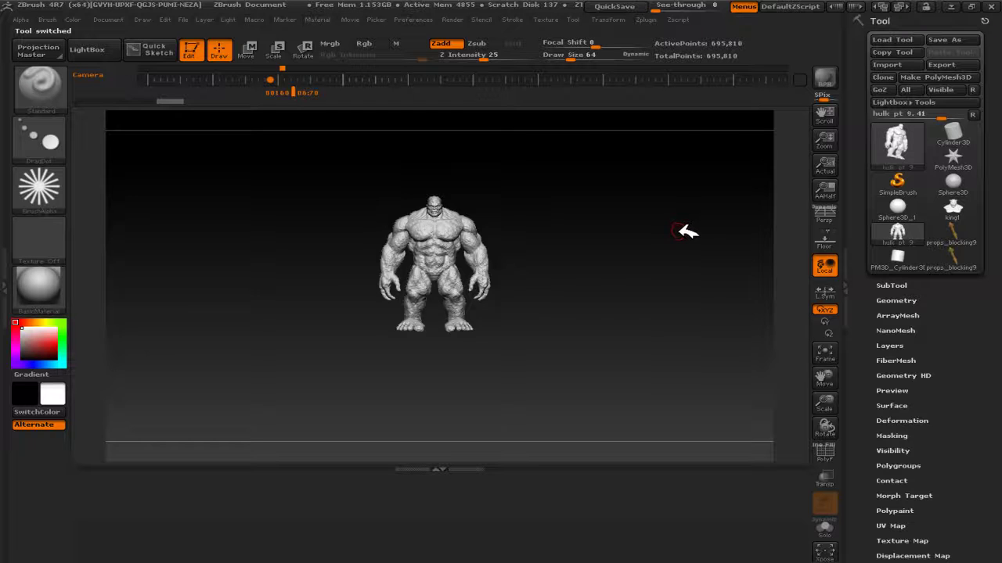
{"action": "key", "text": "alt+Tab"}
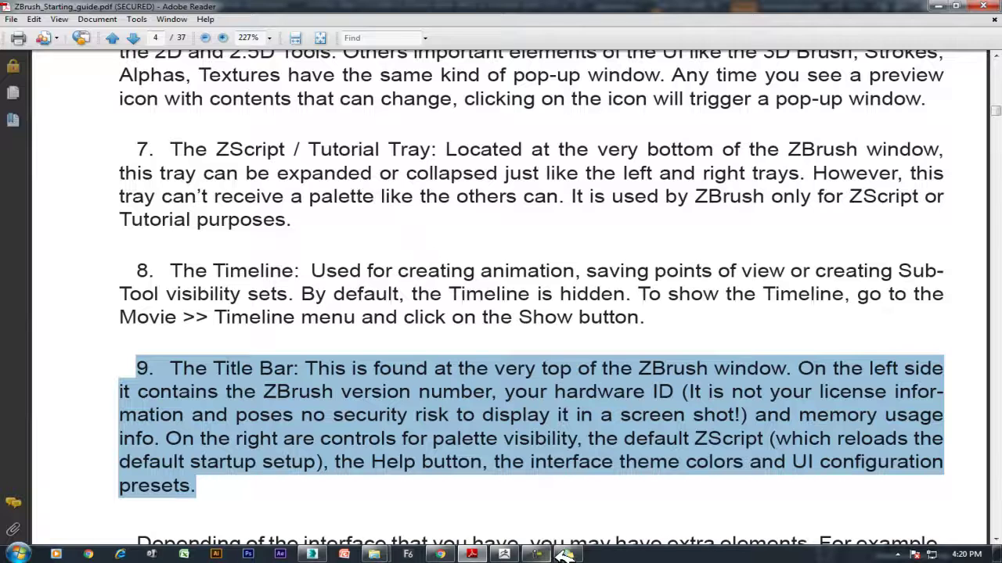
- Scroll the guide back to page 3's main UI diagram and minimize Adobe Reader
{"action": "left_click", "coordinate": [537, 554]}
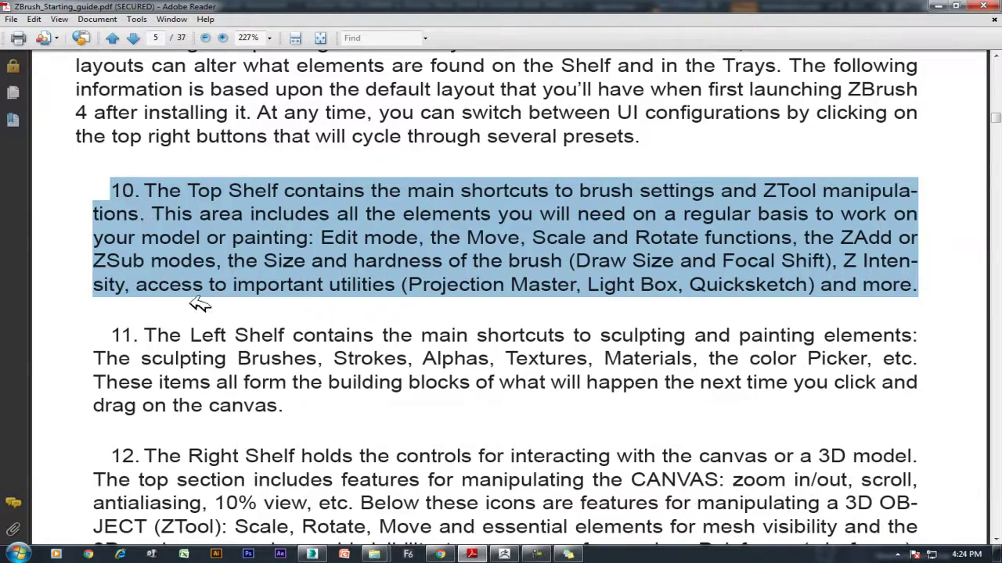
{"action": "scroll", "coordinate": [198, 298], "scroll_direction": "up", "scroll_amount": 5}
{"action": "scroll", "coordinate": [313, 282], "scroll_direction": "up", "scroll_amount": 5}
{"action": "scroll", "coordinate": [407, 266], "scroll_direction": "up", "scroll_amount": 5}
{"action": "scroll", "coordinate": [489, 252], "scroll_direction": "up", "scroll_amount": 5}
{"action": "scroll", "coordinate": [501, 270], "scroll_direction": "up", "scroll_amount": 5}
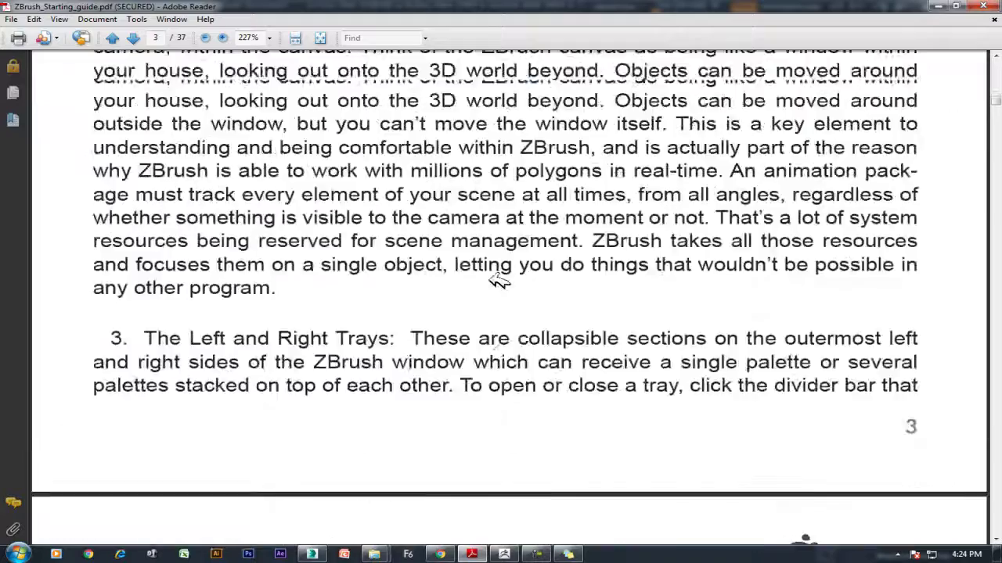
{"action": "scroll", "coordinate": [517, 291], "scroll_direction": "up", "scroll_amount": 7}
{"action": "scroll", "coordinate": [520, 290], "scroll_direction": "up", "scroll_amount": 5}
{"action": "scroll", "coordinate": [521, 289], "scroll_direction": "up", "scroll_amount": 1}
{"action": "scroll", "coordinate": [559, 200], "scroll_direction": "up", "scroll_amount": 3}
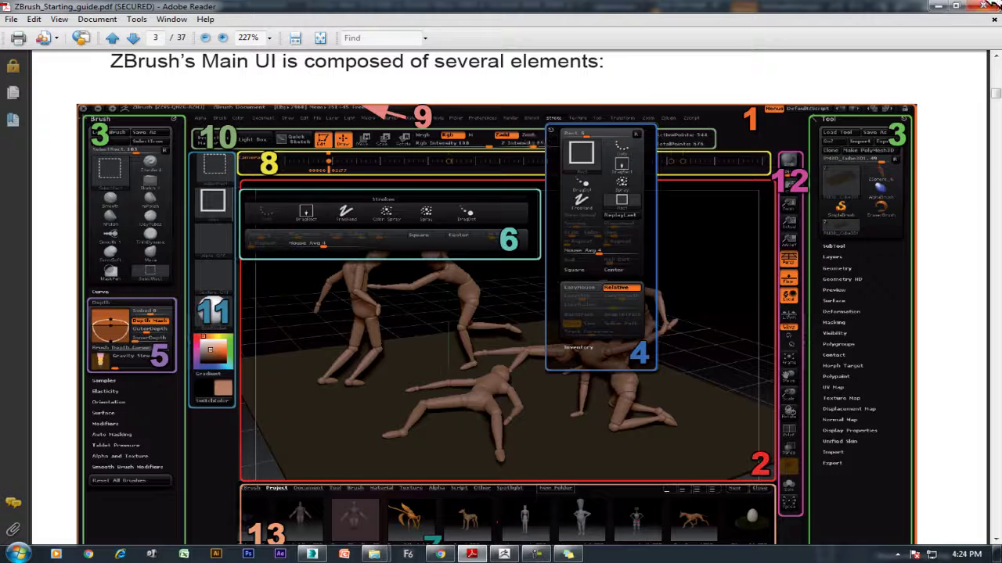
{"action": "left_click", "coordinate": [947, 6]}
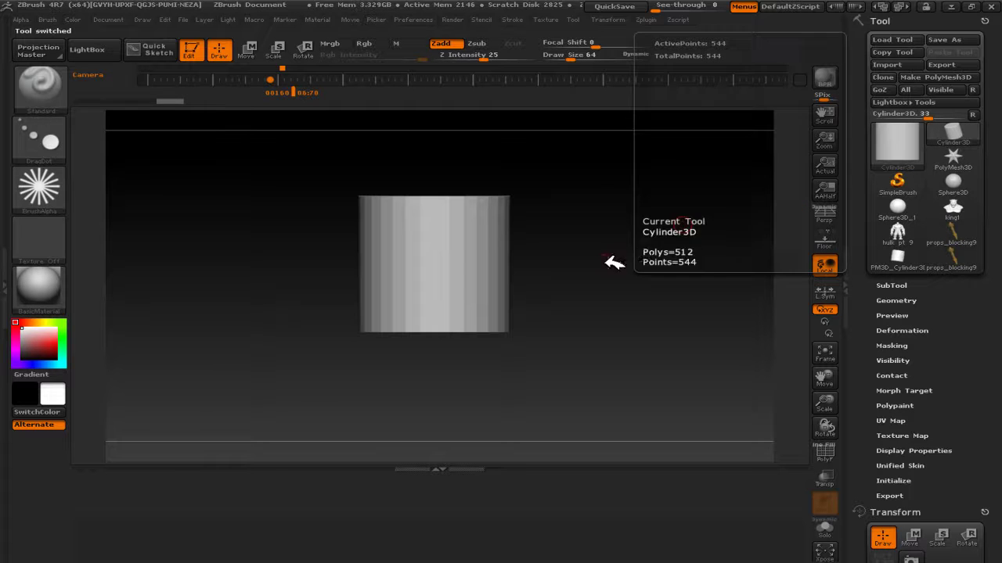
- Replace the cylinder with the 14-point PolyMesh3D star as the current tool
{"action": "left_click_drag", "start_coordinate": [600, 247], "coordinate": [577, 226], "text": "alt"}
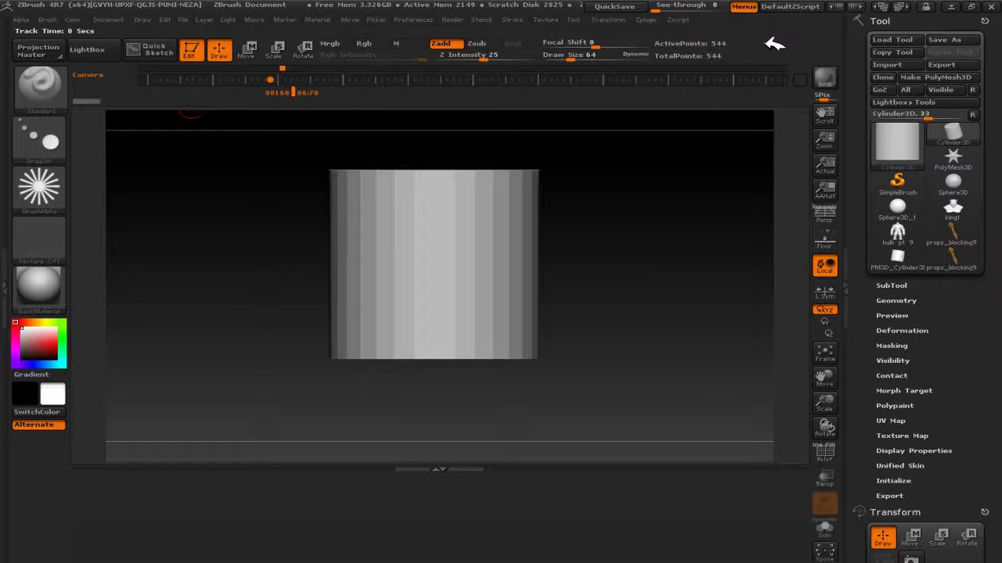
{"action": "left_click_drag", "start_coordinate": [658, 242], "coordinate": [648, 266], "text": "alt"}
{"action": "left_click", "coordinate": [279, 113]}
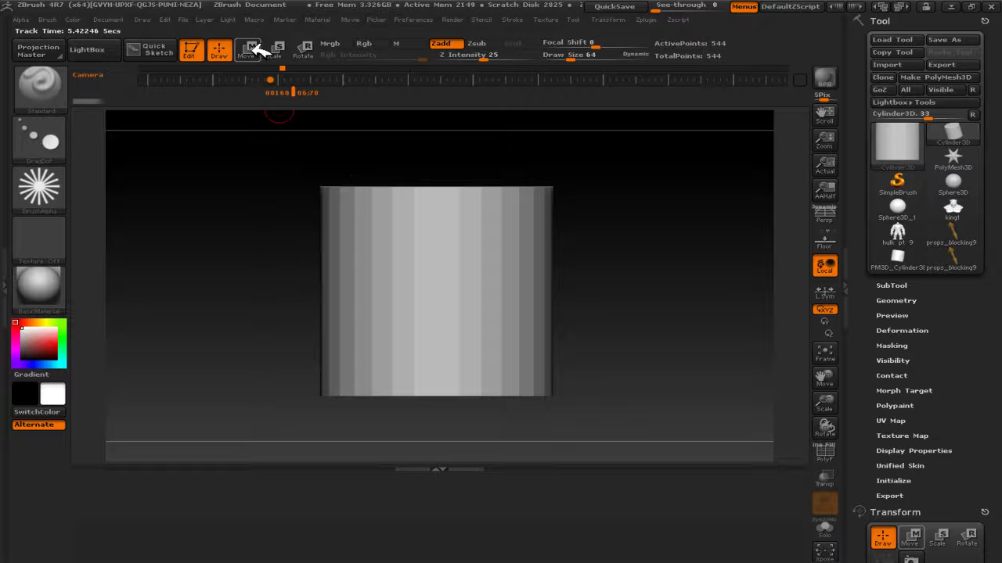
{"action": "left_click", "coordinate": [252, 47]}
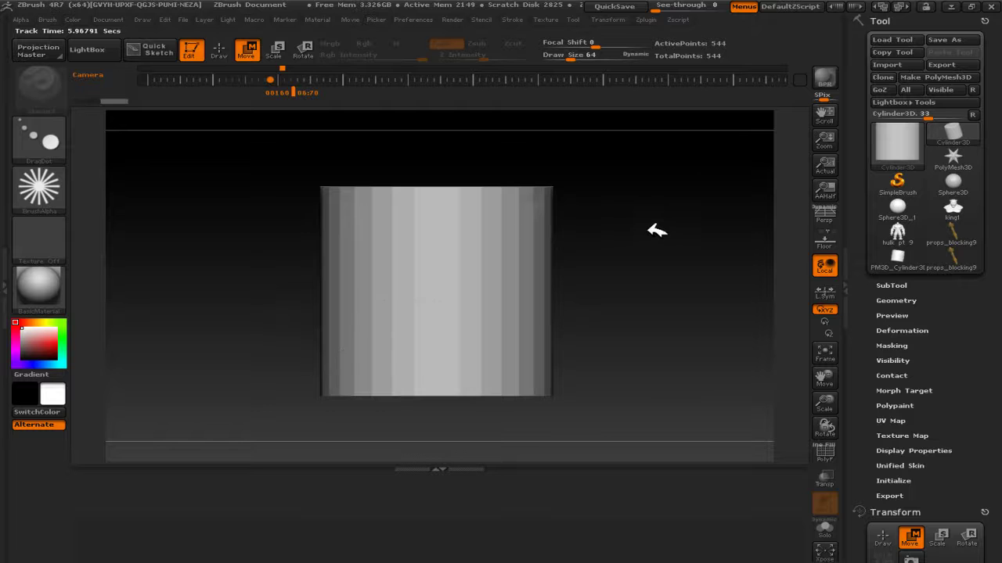
{"action": "left_click", "coordinate": [953, 157]}
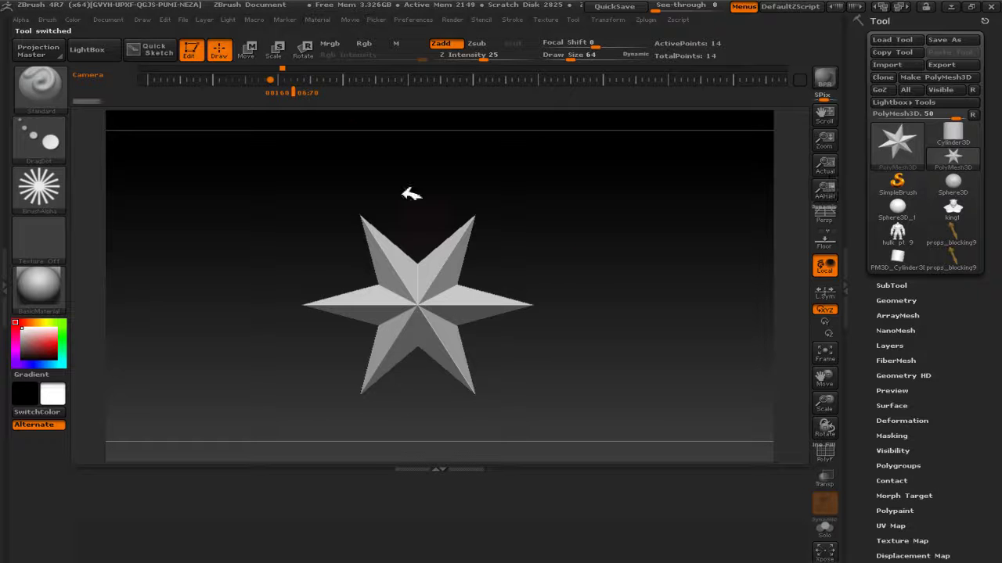
- Move the star up and to the left of the canvas with a Move action line
{"action": "left_click", "coordinate": [252, 47]}
{"action": "left_click_drag", "start_coordinate": [460, 235], "coordinate": [311, 385]}
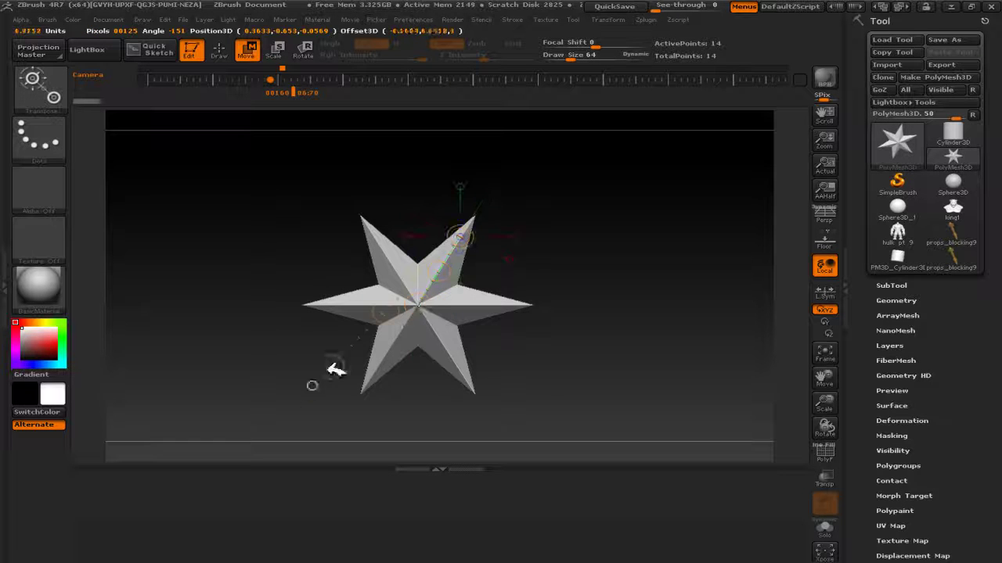
{"action": "left_click_drag", "start_coordinate": [384, 311], "coordinate": [267, 241]}
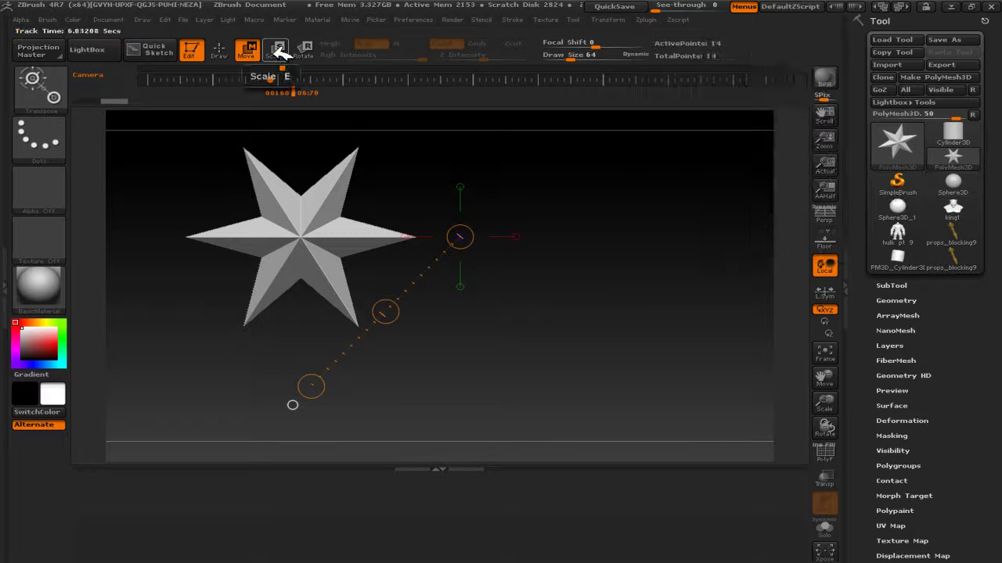
- Tilt the star by redrawing a Rotate action line and spinning it around that line
{"action": "left_click", "coordinate": [312, 47]}
{"action": "left_click_drag", "start_coordinate": [185, 236], "coordinate": [626, 402]}
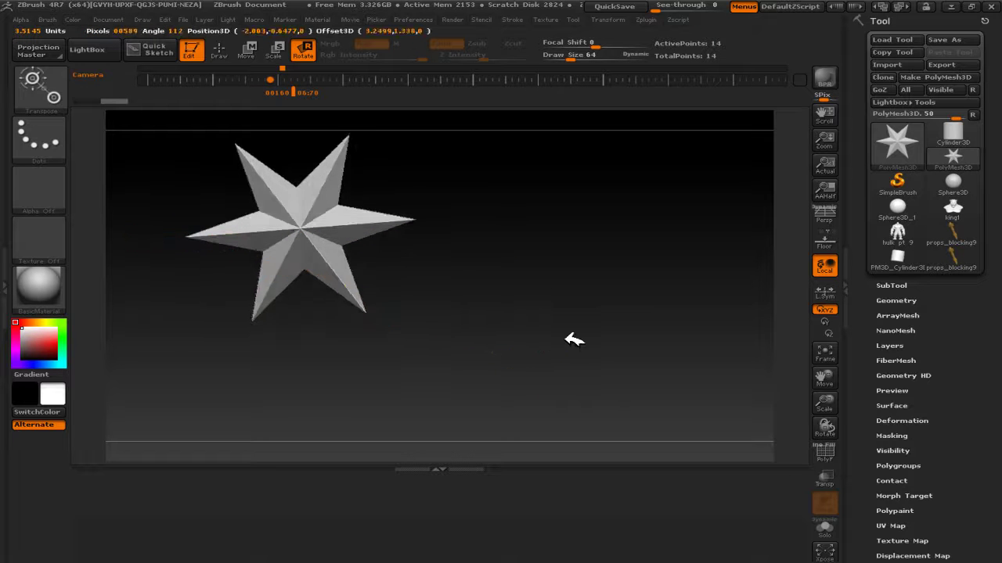
{"action": "mouse_move", "coordinate": [324, 241]}
{"action": "left_mouse_down"}
{"action": "mouse_move", "coordinate": [256, 384]}
{"action": "mouse_move", "coordinate": [559, 269]}
{"action": "left_mouse_up"}
{"action": "left_click_drag", "start_coordinate": [265, 226], "coordinate": [679, 345]}
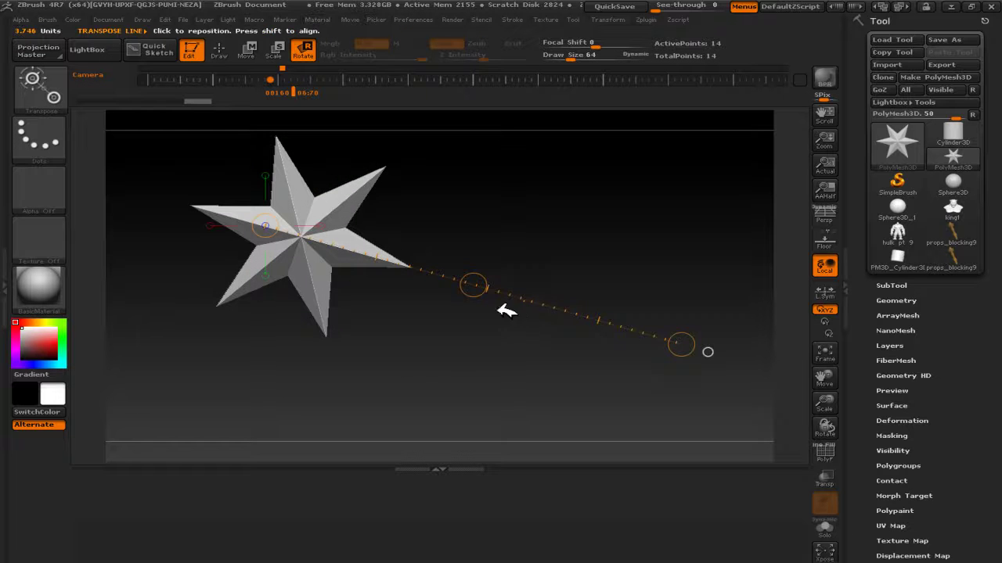
{"action": "left_click", "coordinate": [479, 281]}
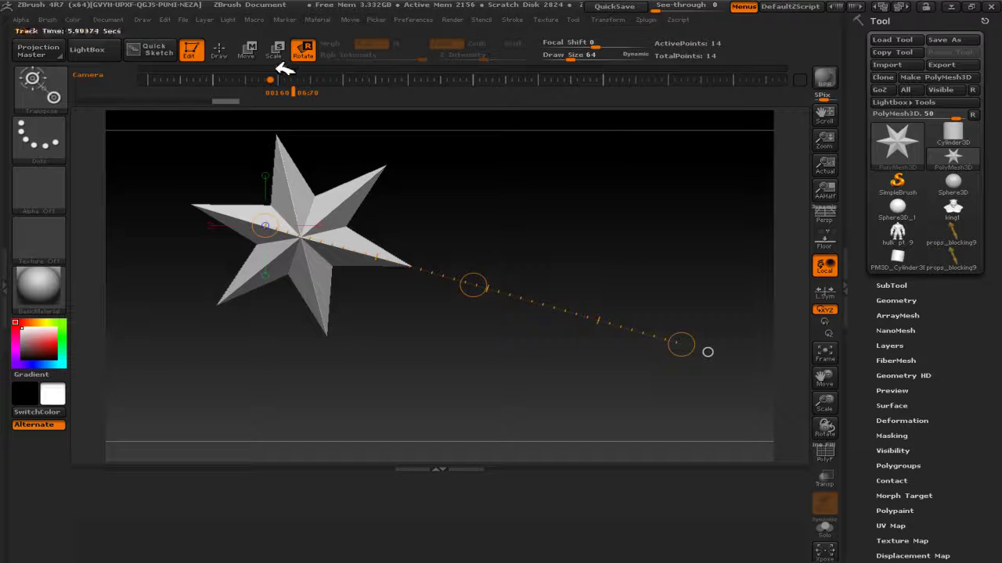
- Shrink the star with Scale action lines, ending with one from its lower-left tip
{"action": "key", "text": "e"}
{"action": "mouse_move", "coordinate": [220, 303]}
{"action": "left_mouse_down"}
{"action": "mouse_move", "coordinate": [403, 155]}
{"action": "mouse_move", "coordinate": [512, 198]}
{"action": "mouse_move", "coordinate": [407, 264]}
{"action": "mouse_move", "coordinate": [282, 298]}
{"action": "mouse_move", "coordinate": [269, 315]}
{"action": "left_mouse_up"}
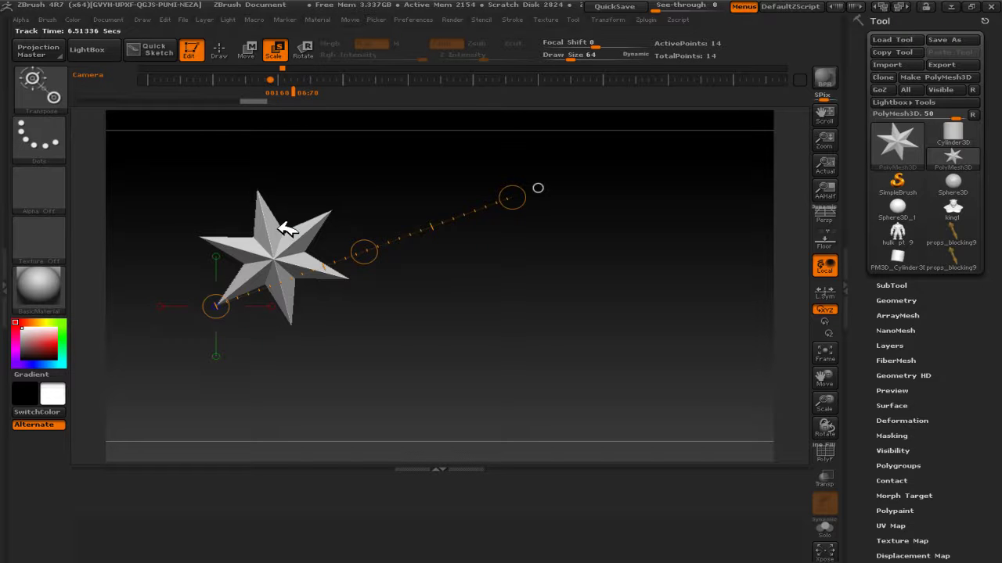
{"action": "mouse_move", "coordinate": [274, 258]}
{"action": "left_mouse_down"}
{"action": "mouse_move", "coordinate": [513, 375]}
{"action": "mouse_move", "coordinate": [269, 253]}
{"action": "mouse_move", "coordinate": [514, 386]}
{"action": "left_mouse_up"}
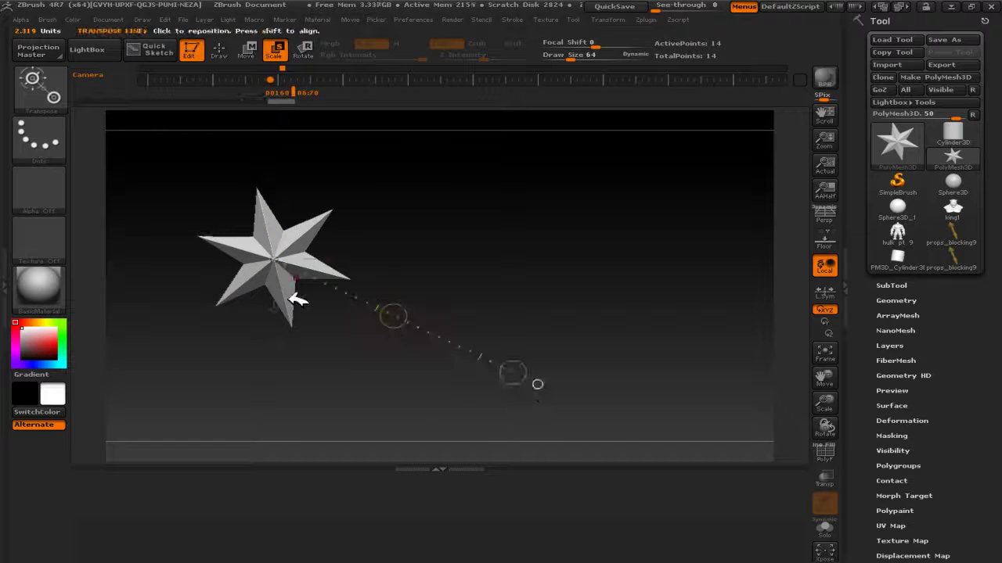
{"action": "left_click_drag", "start_coordinate": [214, 306], "coordinate": [559, 198]}
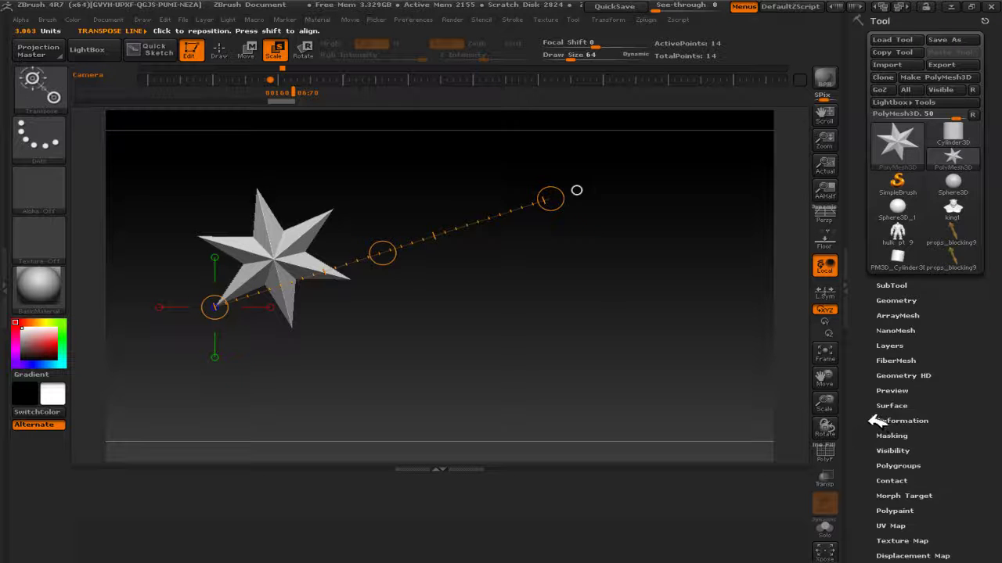
- Shrink and rotate the star with the Tool > Deformation Size and Rotate sliders
{"action": "scroll", "coordinate": [881, 352], "scroll_direction": "down", "scroll_amount": 5}
{"action": "scroll", "coordinate": [883, 288], "scroll_direction": "up", "scroll_amount": 1}
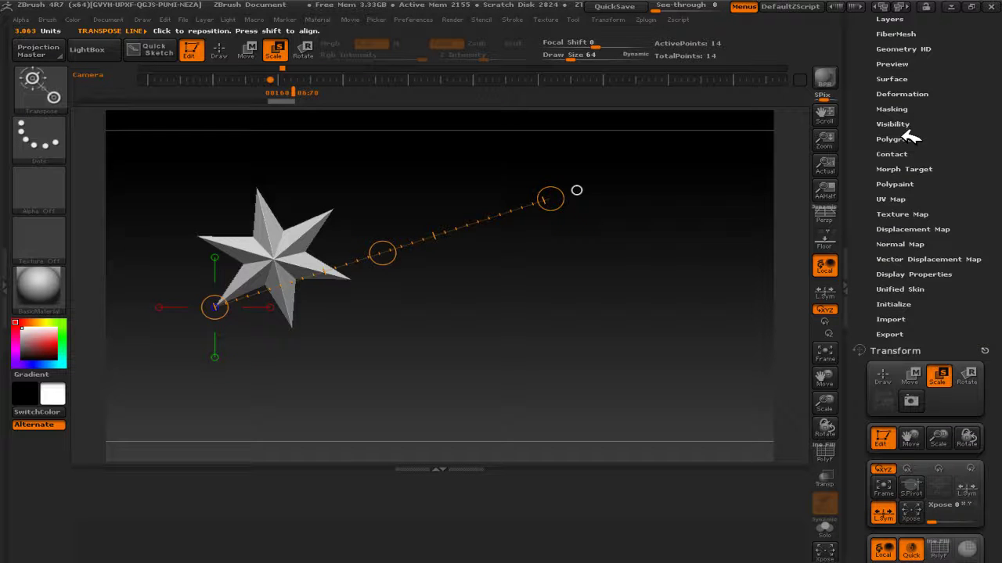
{"action": "left_click", "coordinate": [909, 93]}
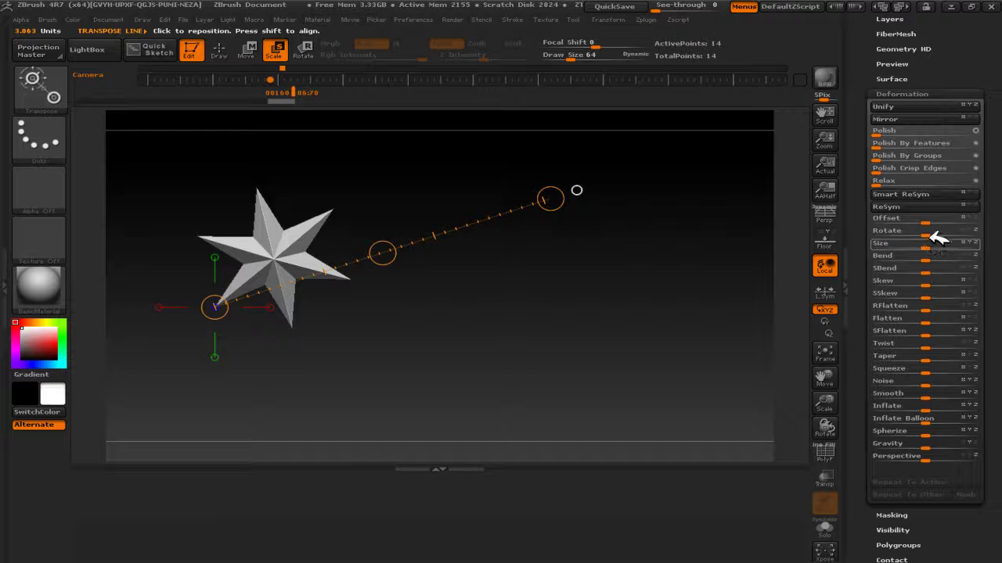
{"action": "mouse_move", "coordinate": [937, 245]}
{"action": "left_mouse_down"}
{"action": "mouse_move", "coordinate": [919, 249]}
{"action": "mouse_move", "coordinate": [934, 252]}
{"action": "left_mouse_up"}
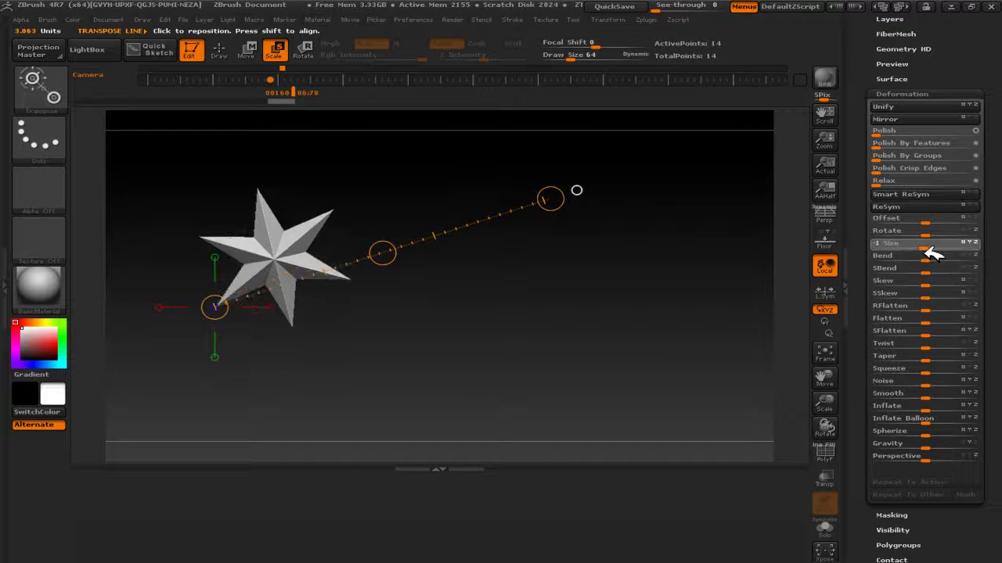
{"action": "scroll", "coordinate": [936, 235], "scroll_direction": "up", "scroll_amount": 1}
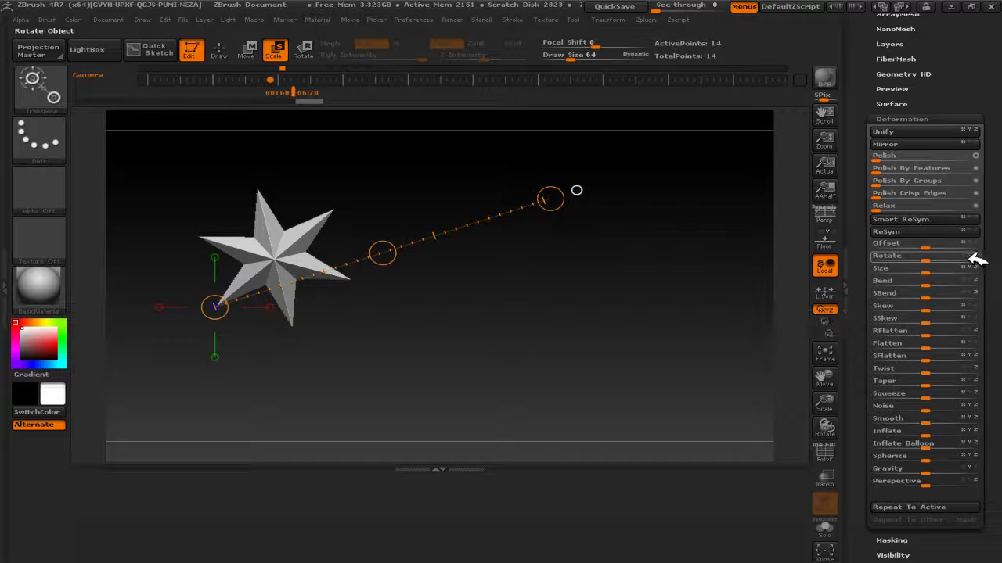
{"action": "left_click_drag", "start_coordinate": [944, 261], "coordinate": [926, 255]}
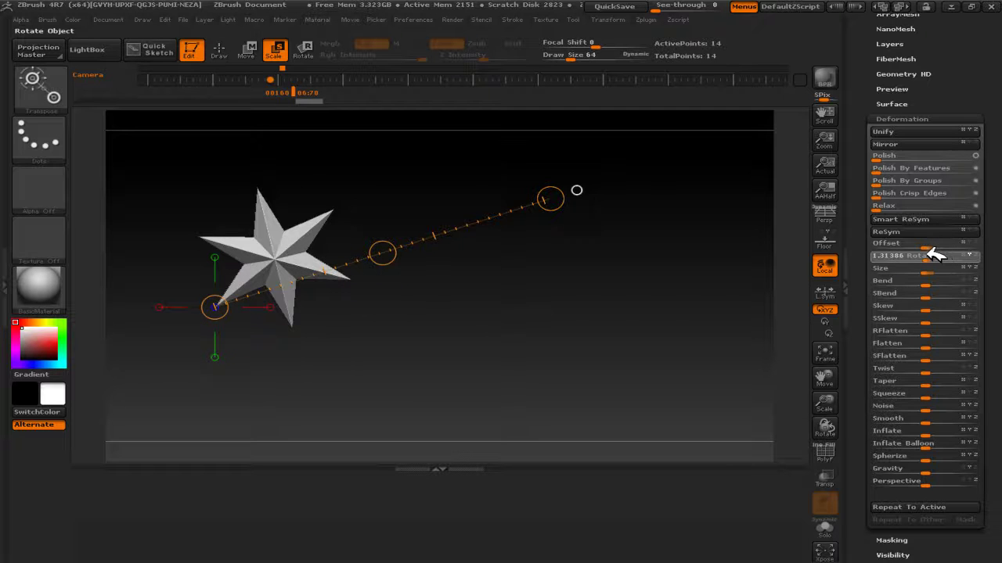
{"action": "left_click_drag", "start_coordinate": [926, 254], "coordinate": [931, 254]}
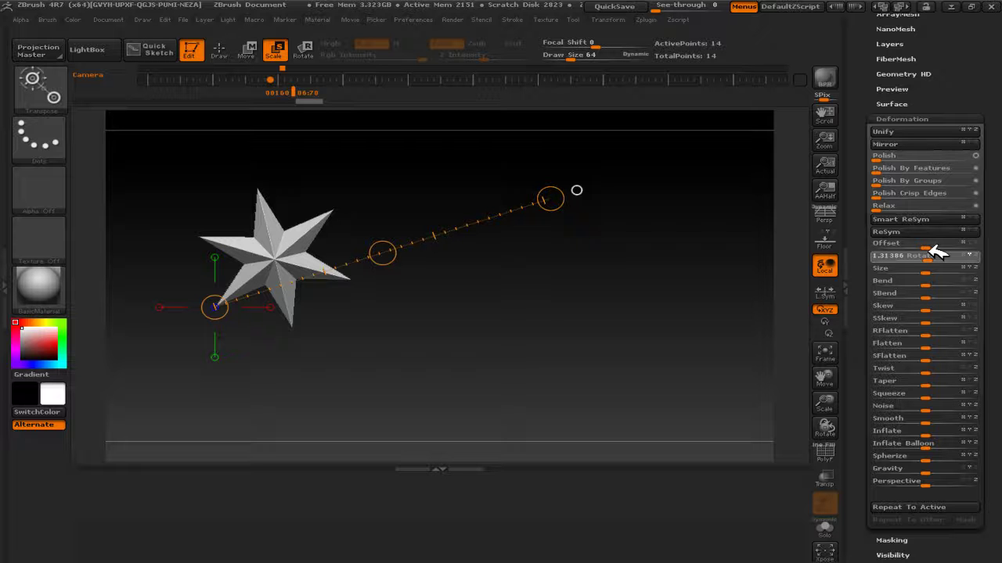
- Shift the star toward the centre with the Offset slider, toggling Rotate, Scale and Move
{"action": "left_click_drag", "start_coordinate": [286, 261], "coordinate": [609, 351]}
{"action": "left_click", "coordinate": [303, 50]}
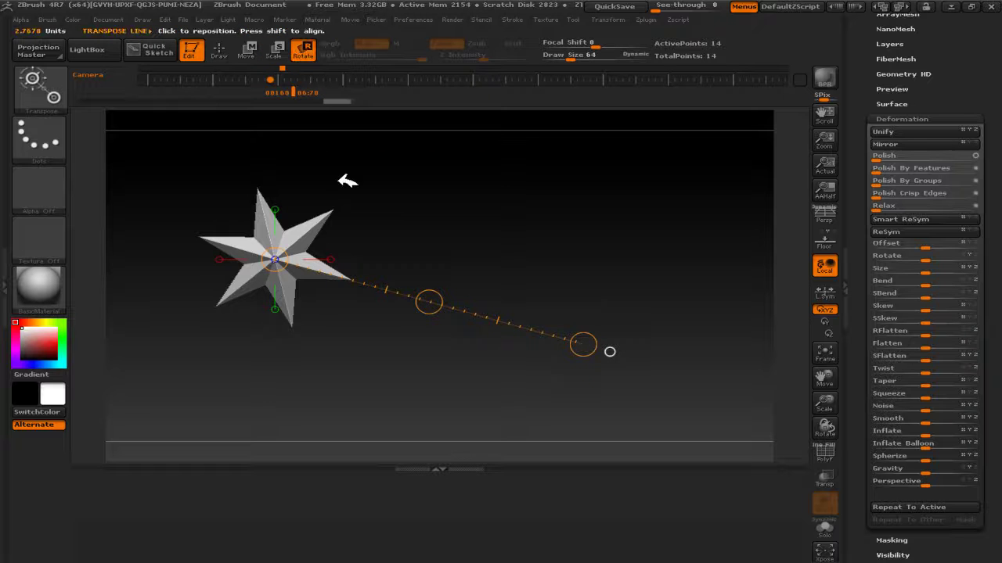
{"action": "left_click", "coordinate": [285, 53]}
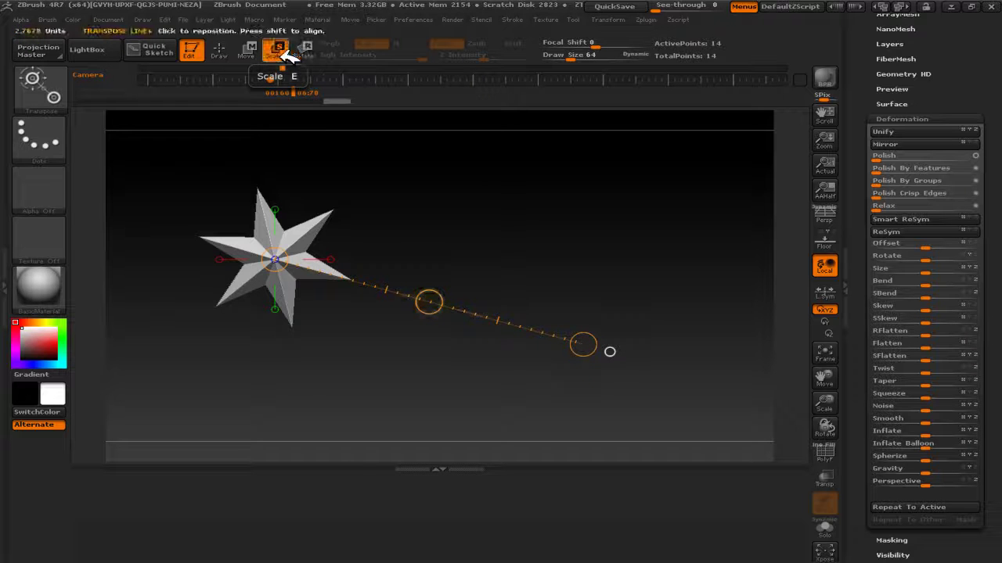
{"action": "mouse_move", "coordinate": [932, 244]}
{"action": "left_mouse_down"}
{"action": "mouse_move", "coordinate": [919, 253]}
{"action": "mouse_move", "coordinate": [928, 259]}
{"action": "mouse_move", "coordinate": [978, 246]}
{"action": "mouse_move", "coordinate": [916, 243]}
{"action": "left_mouse_up"}
{"action": "left_click", "coordinate": [247, 50]}
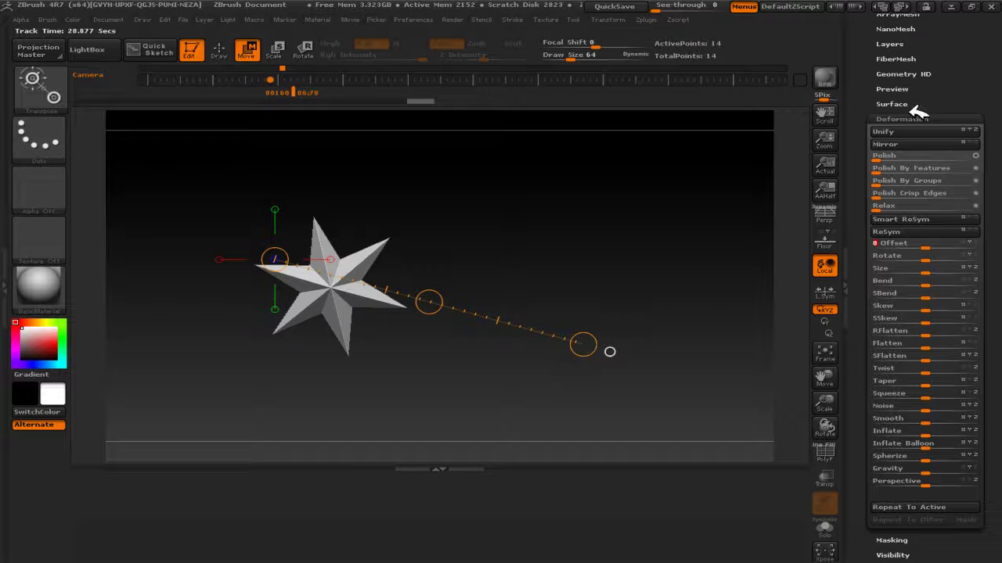
{"action": "scroll", "coordinate": [900, 156], "scroll_direction": "up", "scroll_amount": 3}
{"action": "scroll", "coordinate": [939, 173], "scroll_direction": "up", "scroll_amount": 2}
- Reselect Cylinder3D, switch to SimpleBrush leaving Edit mode, and stamp a trail of cylinders
{"action": "left_click", "coordinate": [956, 136]}
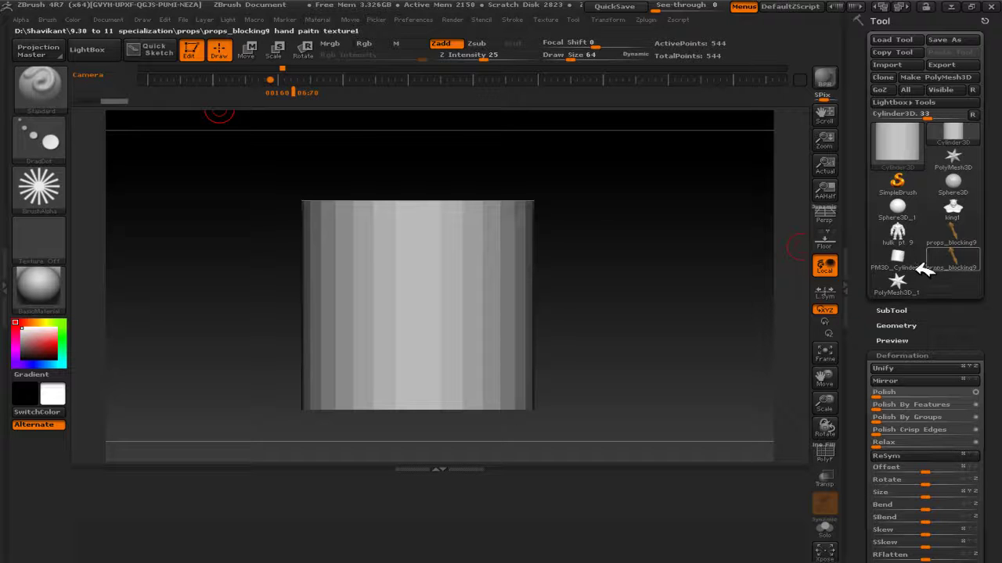
{"action": "left_click", "coordinate": [906, 184]}
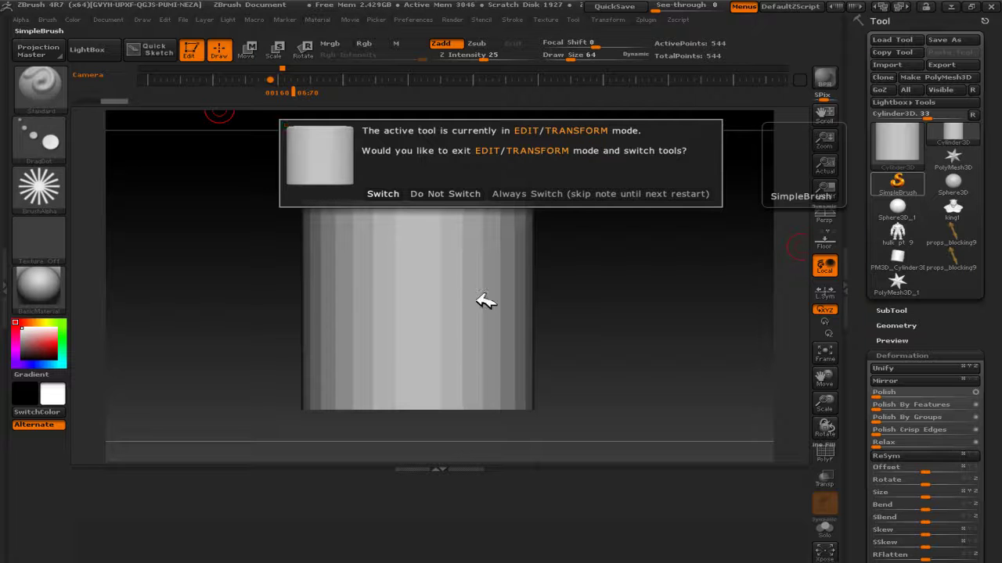
{"action": "key", "text": "alt+Tab"}
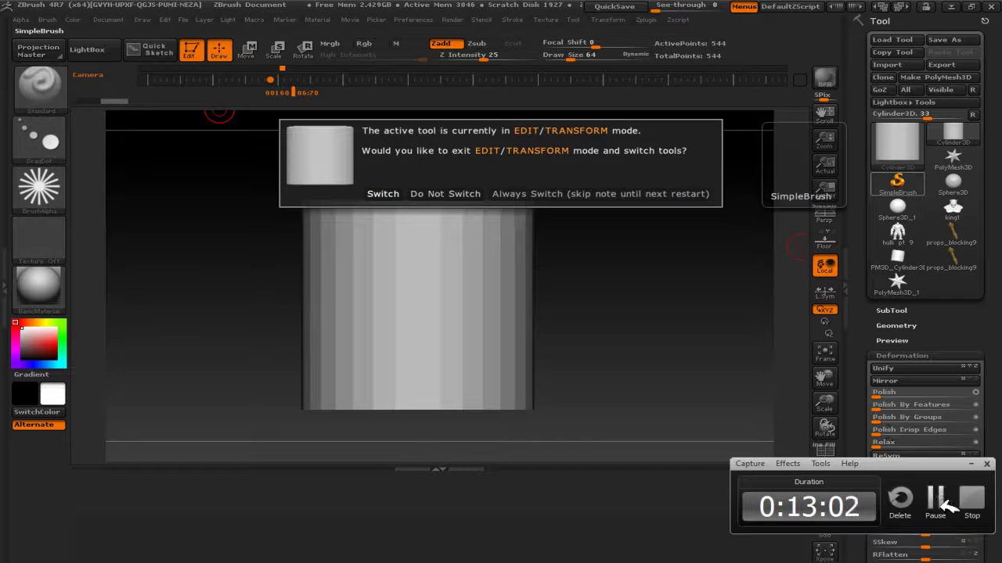
{"action": "left_click", "coordinate": [382, 193]}
{"action": "mouse_move", "coordinate": [573, 247]}
{"action": "left_mouse_down"}
{"action": "mouse_move", "coordinate": [548, 335]}
{"action": "mouse_move", "coordinate": [403, 280]}
{"action": "left_mouse_up"}
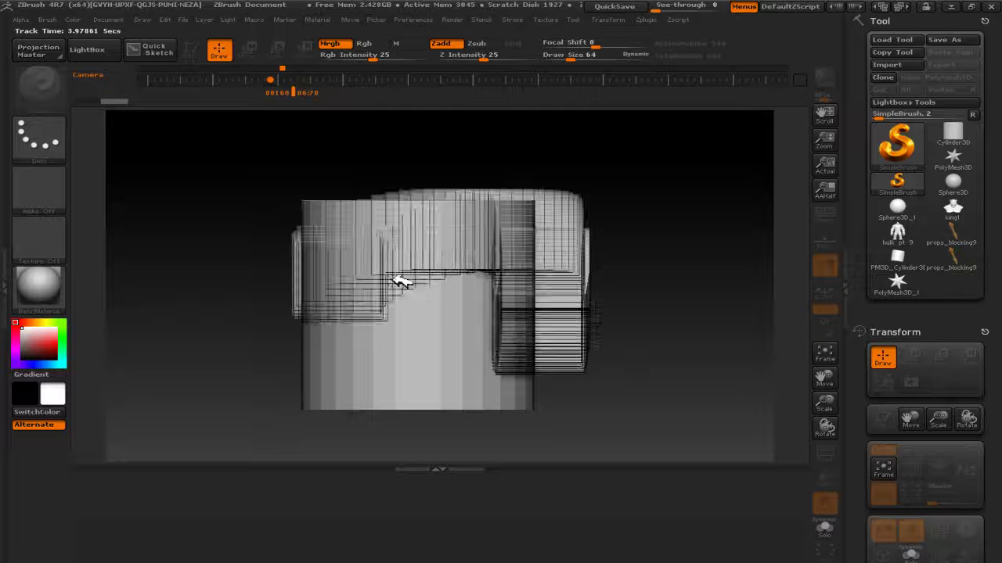
- Pick Cylinder3D and drag several cylinder copies onto the canvas, clearing some with Ctrl+N
{"action": "left_click", "coordinate": [908, 144]}
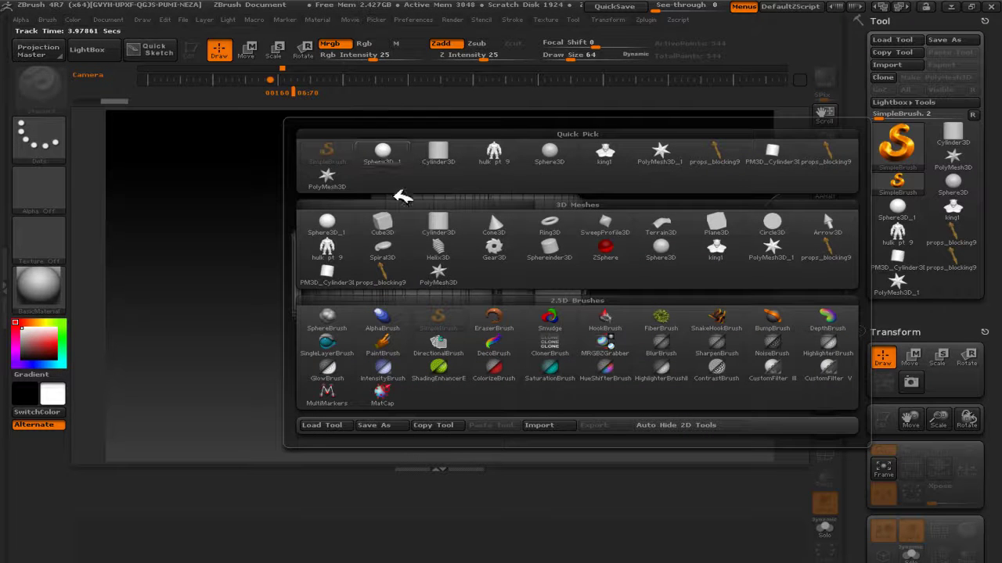
{"action": "mouse_move", "coordinate": [382, 224]}
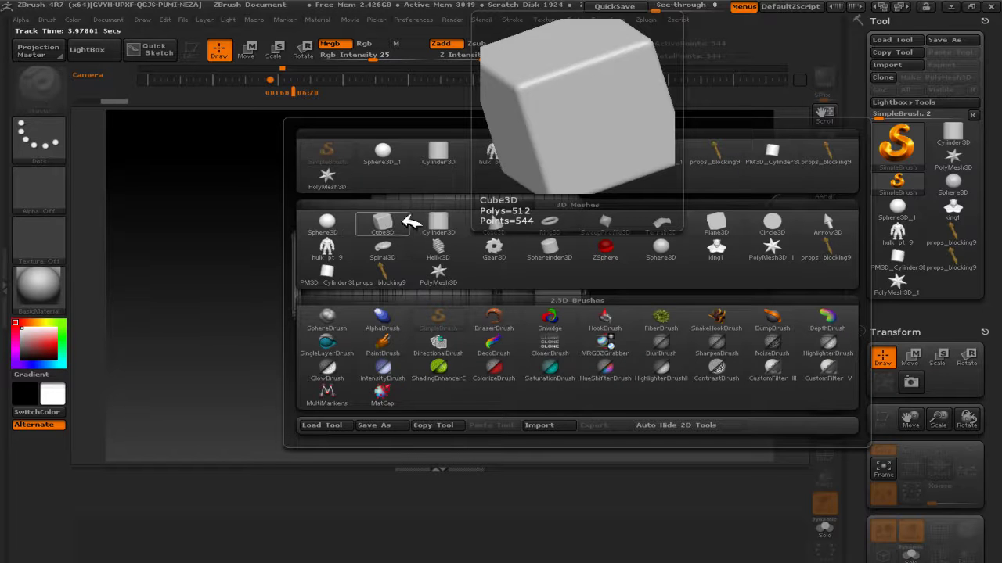
{"action": "left_click", "coordinate": [436, 223]}
{"action": "mouse_move", "coordinate": [577, 167]}
{"action": "left_mouse_down"}
{"action": "mouse_move", "coordinate": [545, 271]}
{"action": "mouse_move", "coordinate": [520, 233]}
{"action": "mouse_move", "coordinate": [476, 396]}
{"action": "mouse_move", "coordinate": [418, 335]}
{"action": "left_mouse_up"}
{"action": "key", "text": "ctrl+n"}
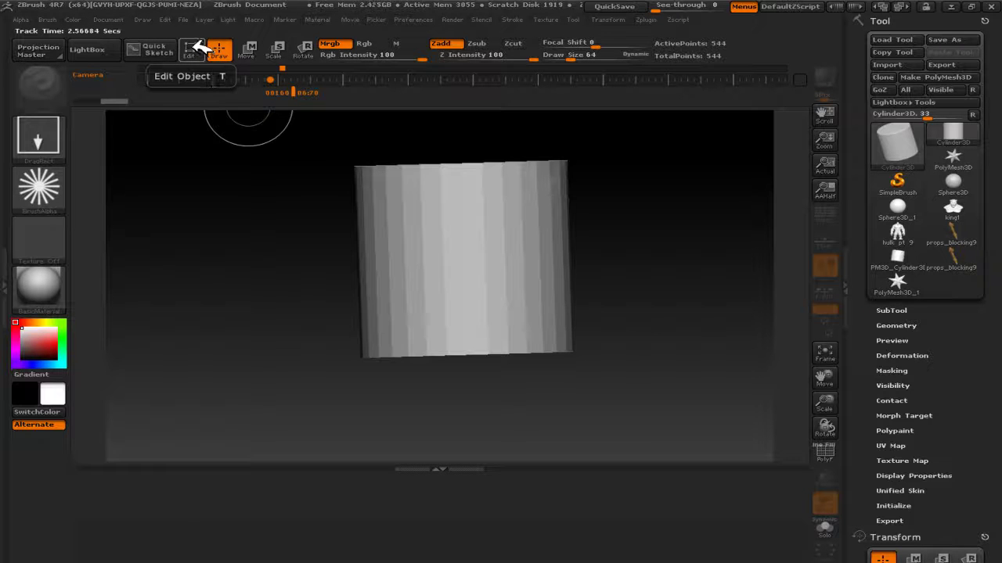
{"action": "mouse_move", "coordinate": [393, 303]}
{"action": "left_mouse_down"}
{"action": "mouse_move", "coordinate": [633, 280]}
{"action": "mouse_move", "coordinate": [441, 316]}
{"action": "mouse_move", "coordinate": [474, 396]}
{"action": "left_mouse_up"}
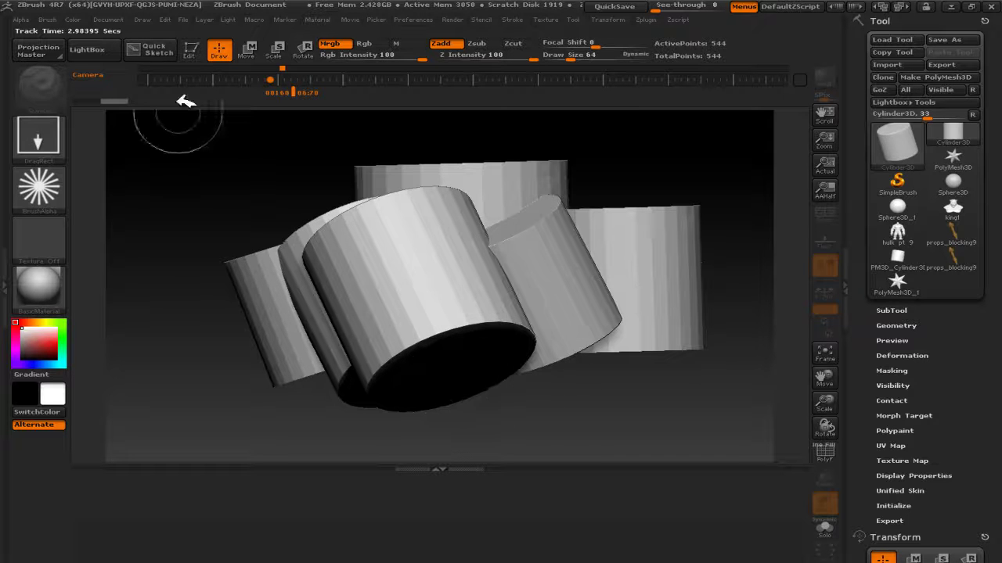
- Keep one editable cylinder in Edit mode, face it front-on, and bring up Sticky Notes
{"action": "left_click", "coordinate": [189, 50]}
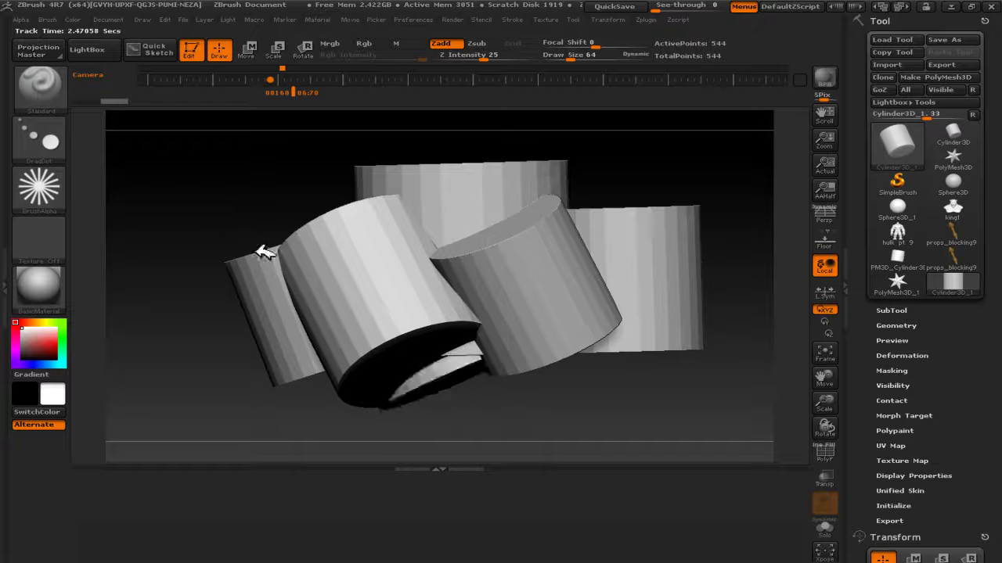
{"action": "left_click_drag", "start_coordinate": [306, 190], "coordinate": [298, 337]}
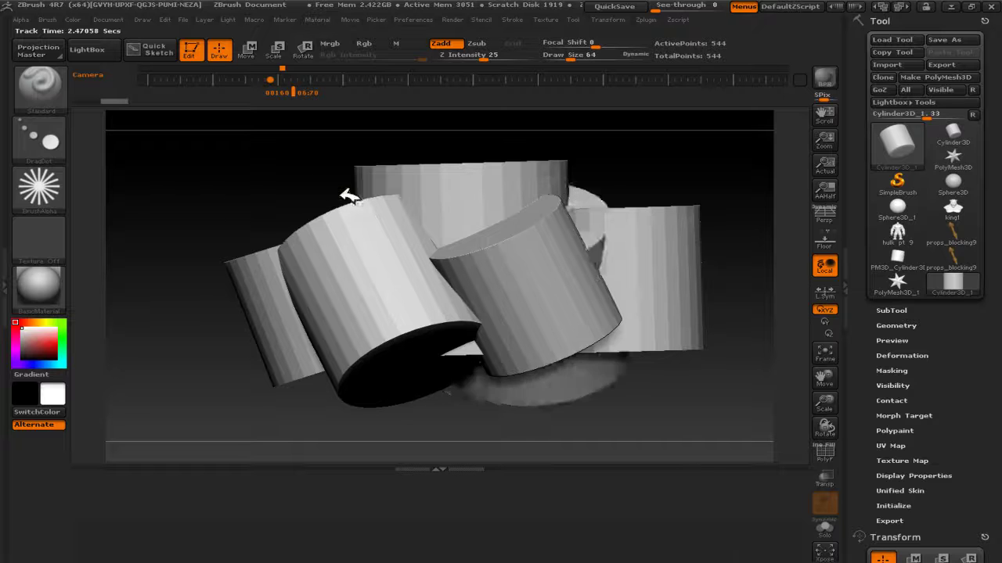
{"action": "key", "text": "ctrl+n"}
{"action": "mouse_move", "coordinate": [517, 276]}
{"action": "left_mouse_down"}
{"action": "mouse_move", "coordinate": [592, 208]}
{"action": "mouse_move", "coordinate": [637, 226]}
{"action": "left_mouse_up"}
{"action": "key", "text": "alt+Tab"}
{"action": "left_click", "coordinate": [493, 254]}
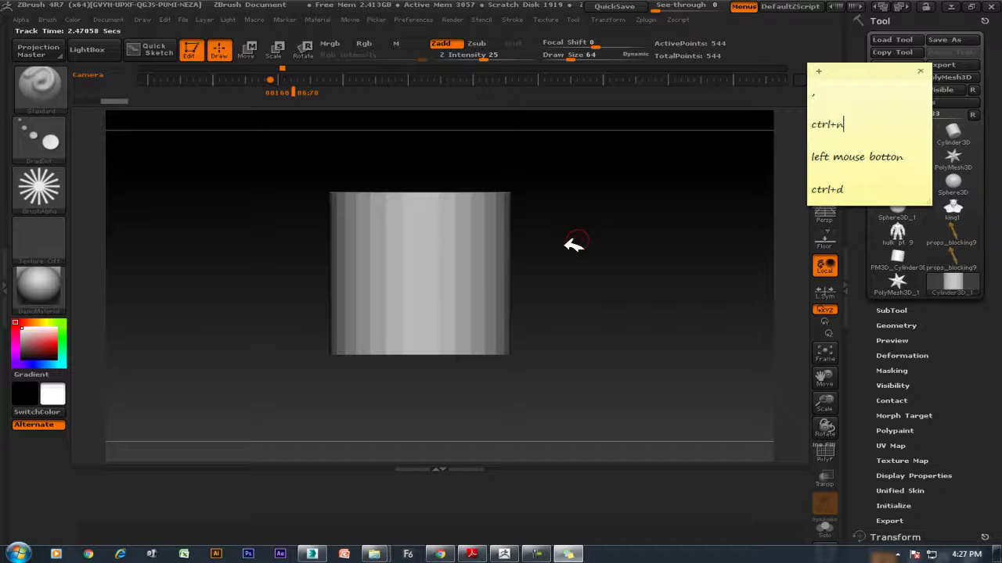
{"action": "key", "text": "alt+Tab"}
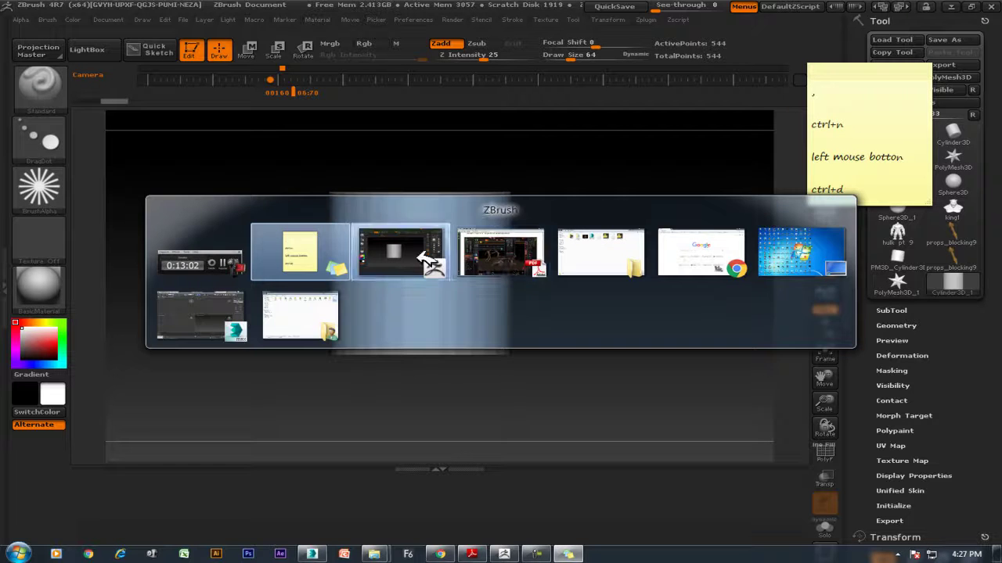
{"action": "left_click_drag", "start_coordinate": [612, 234], "coordinate": [637, 231]}
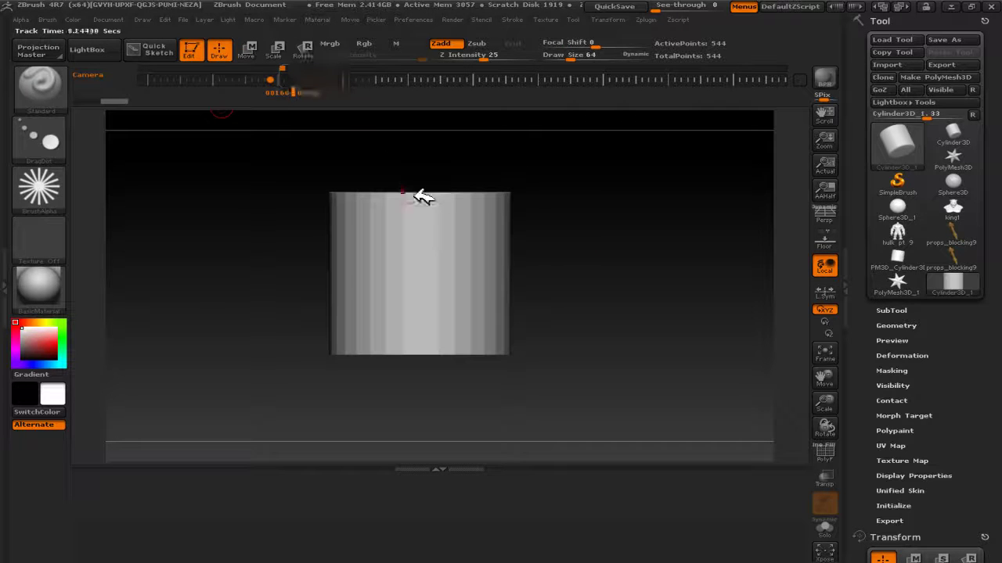
{"action": "left_click_drag", "start_coordinate": [589, 217], "coordinate": [592, 241], "text": "alt"}
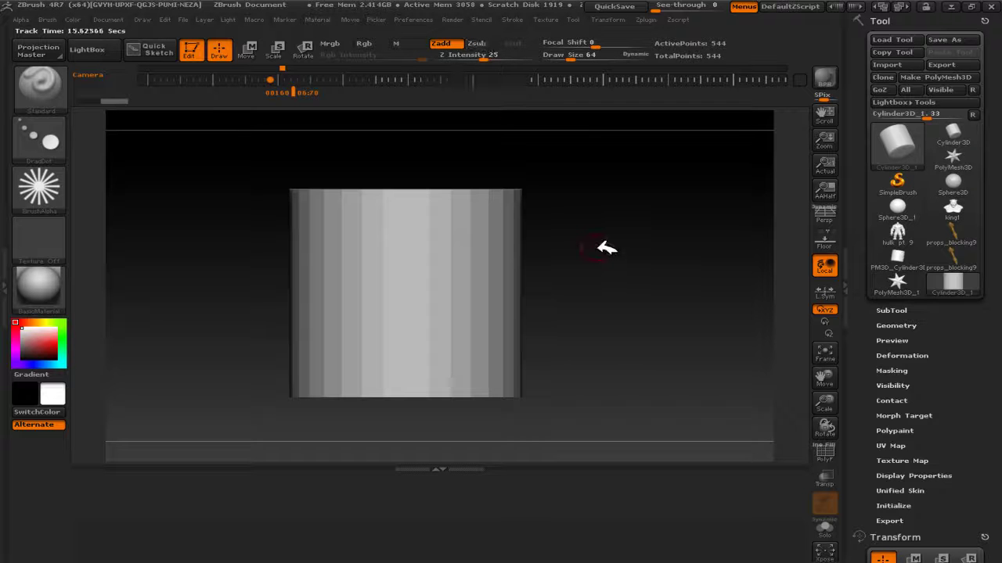
{"action": "key", "text": "shift"}
- Convert the cylinder to a PolyMesh3D and divide it once
{"action": "left_click", "coordinate": [935, 77]}
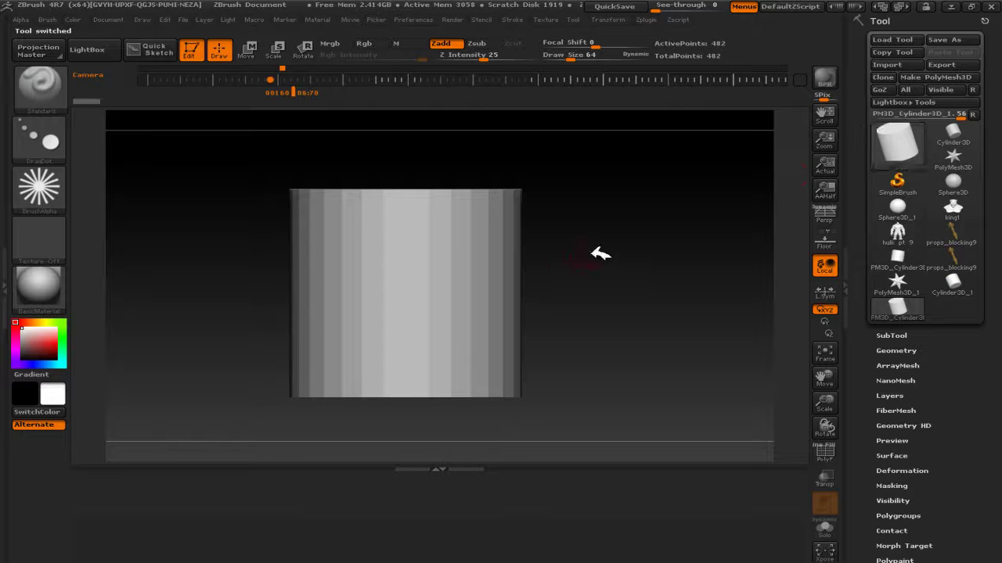
{"action": "key", "text": "ctrl+d"}
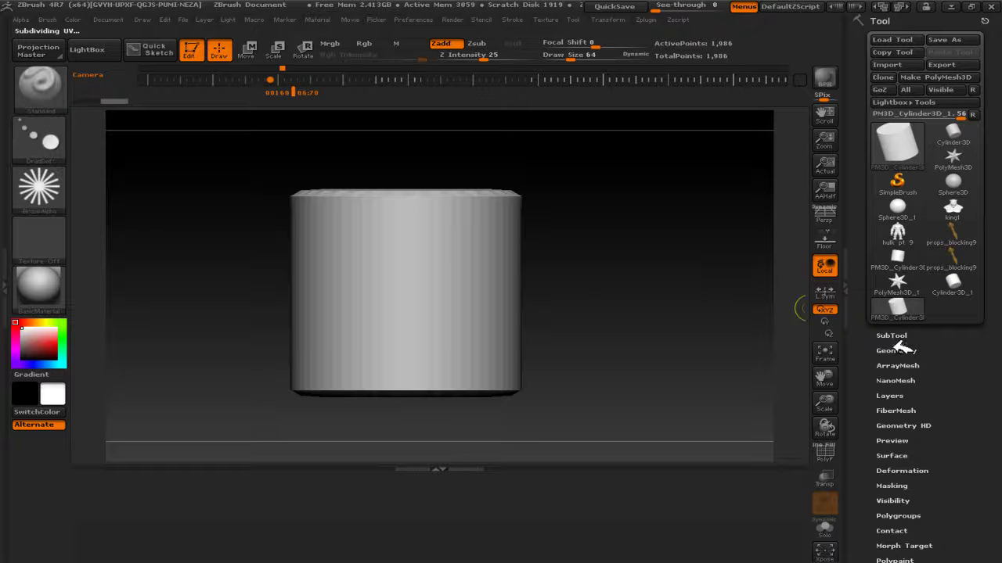
{"action": "left_click", "coordinate": [891, 335]}
{"action": "left_click", "coordinate": [922, 134]}
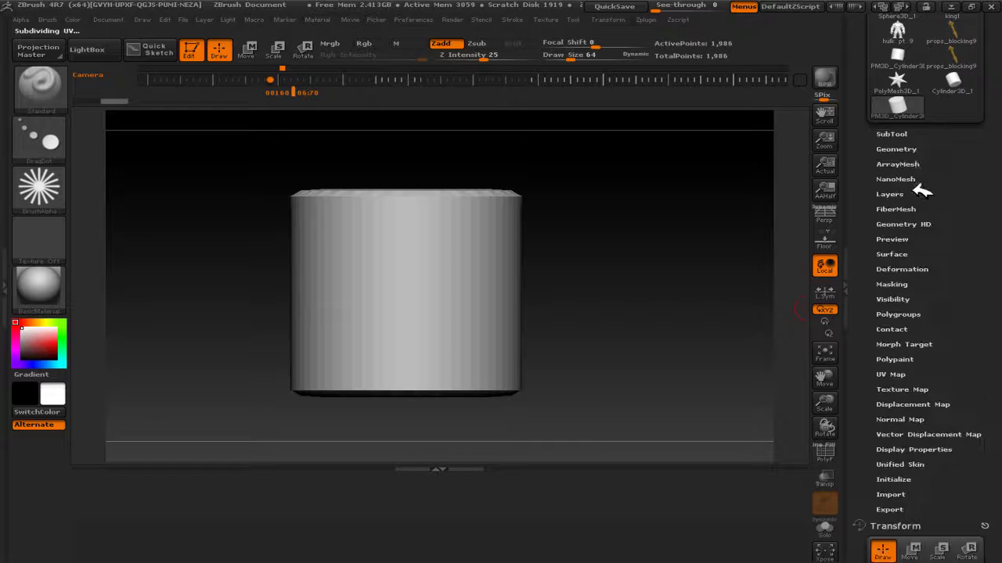
- Use Tool > Geometry Lower/Higher Res and Divide to reach SDiv 5, 126,978 points
{"action": "left_click", "coordinate": [914, 149]}
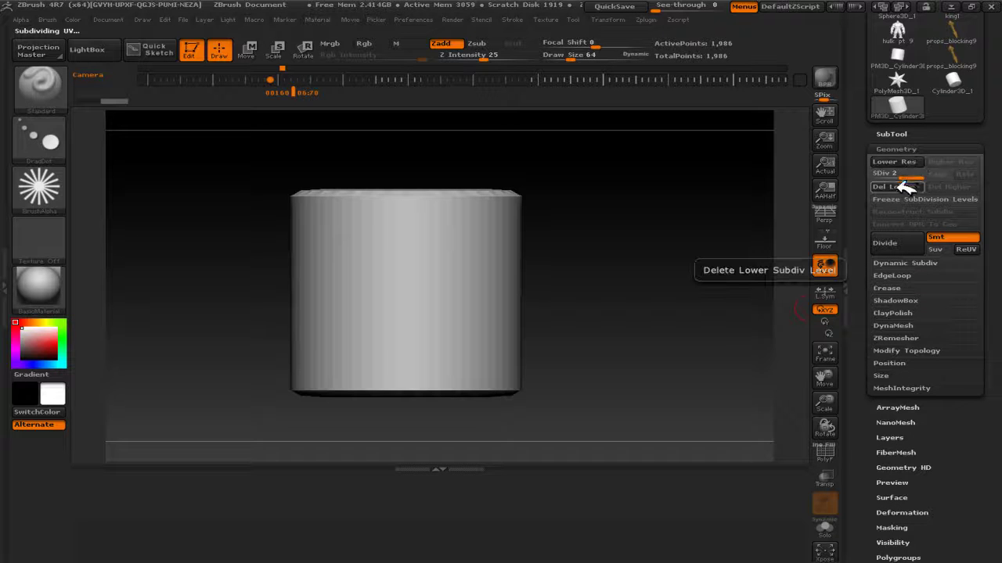
{"action": "left_click", "coordinate": [894, 162]}
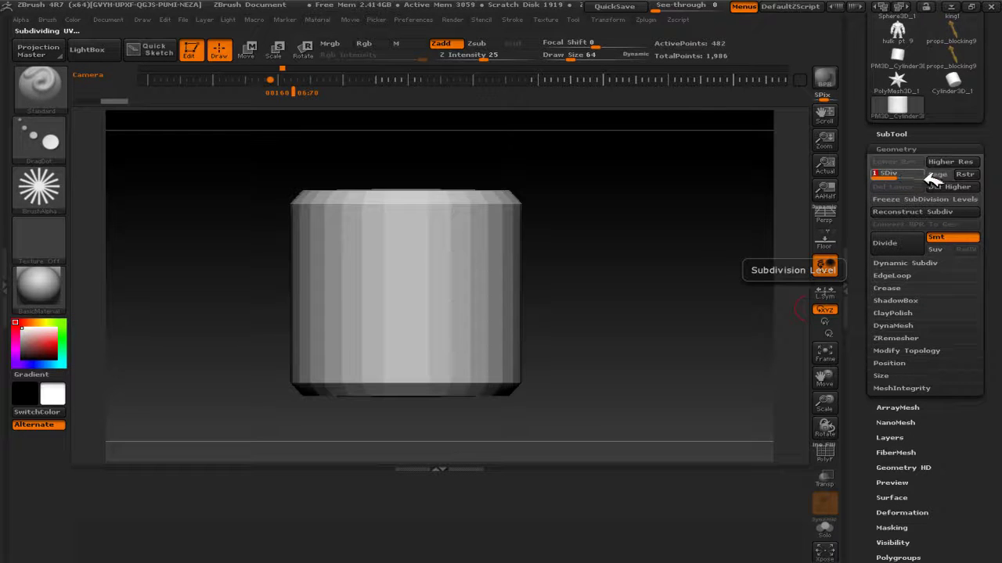
{"action": "left_click", "coordinate": [964, 163]}
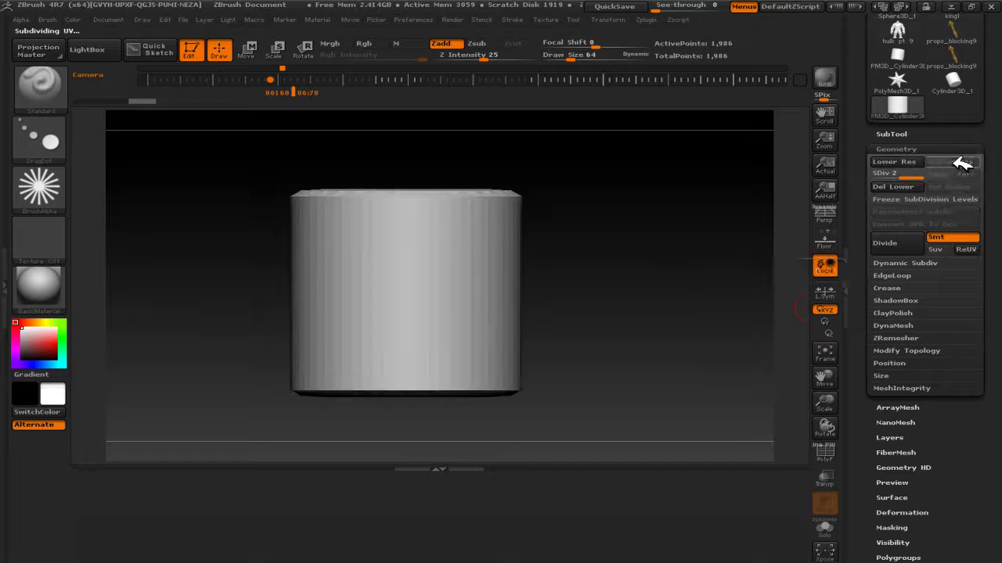
{"action": "left_click", "coordinate": [906, 243]}
{"action": "left_click", "coordinate": [906, 242]}
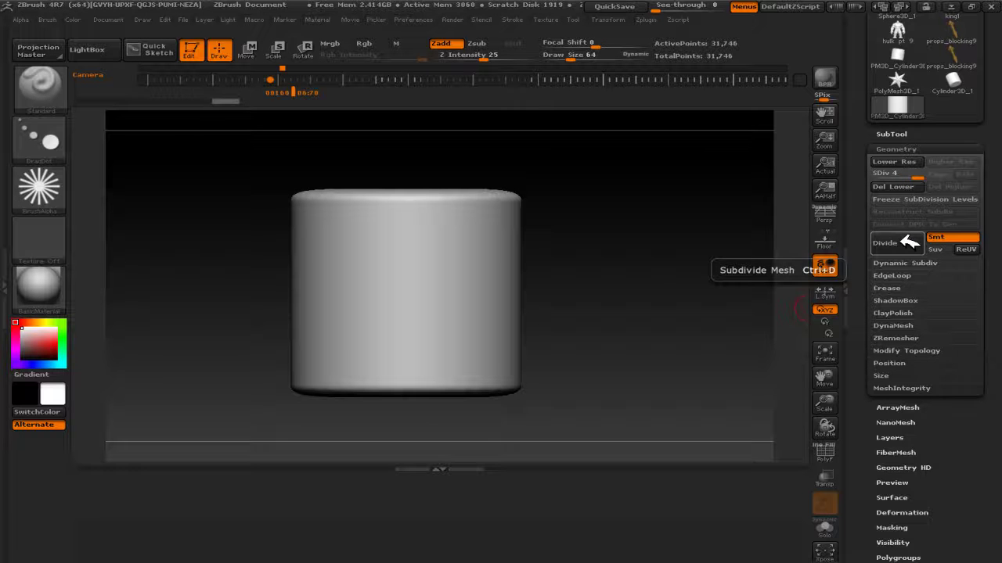
{"action": "left_click", "coordinate": [908, 243]}
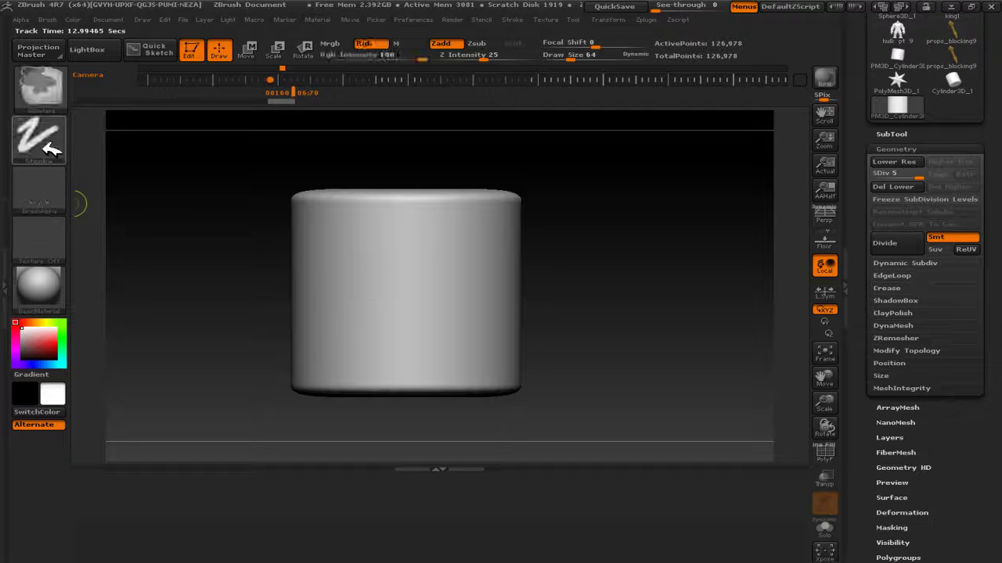
- Set a FreeHand stroke with Alpha Off and sculpt a raised diagonal stroke
{"action": "left_click", "coordinate": [39, 139]}
{"action": "left_click", "coordinate": [223, 153]}
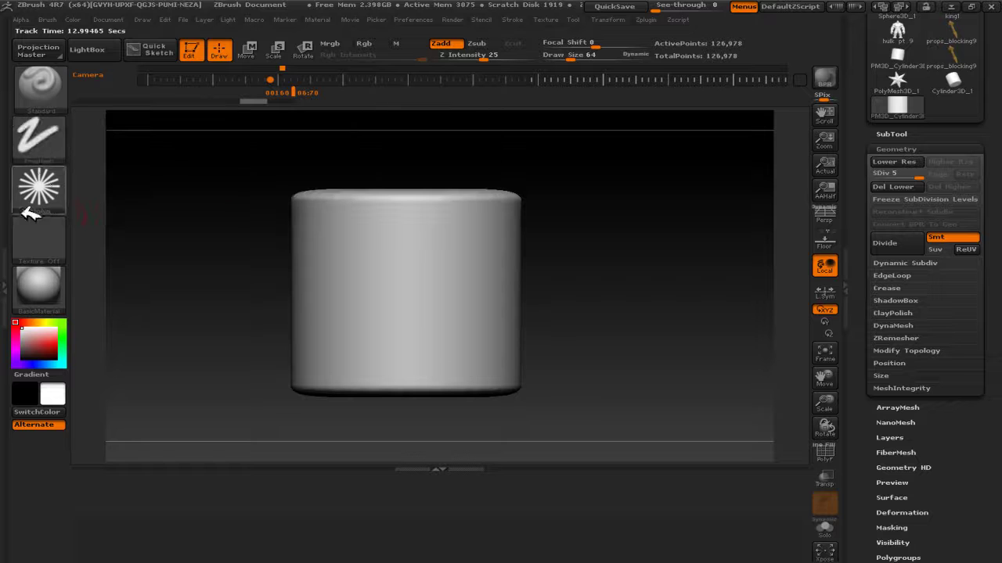
{"action": "left_click", "coordinate": [48, 183]}
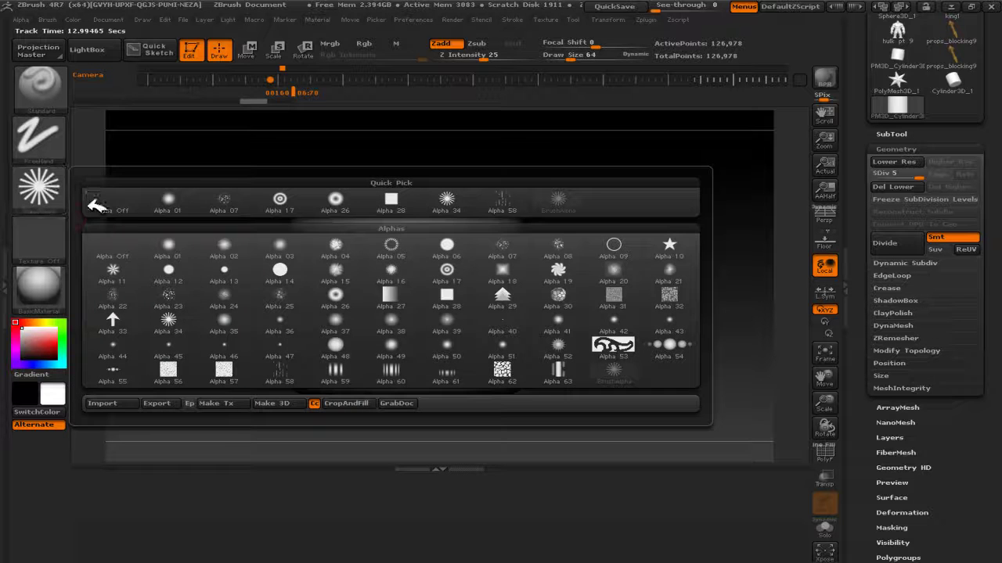
{"action": "left_click", "coordinate": [98, 201]}
{"action": "left_click_drag", "start_coordinate": [443, 218], "coordinate": [377, 277]}
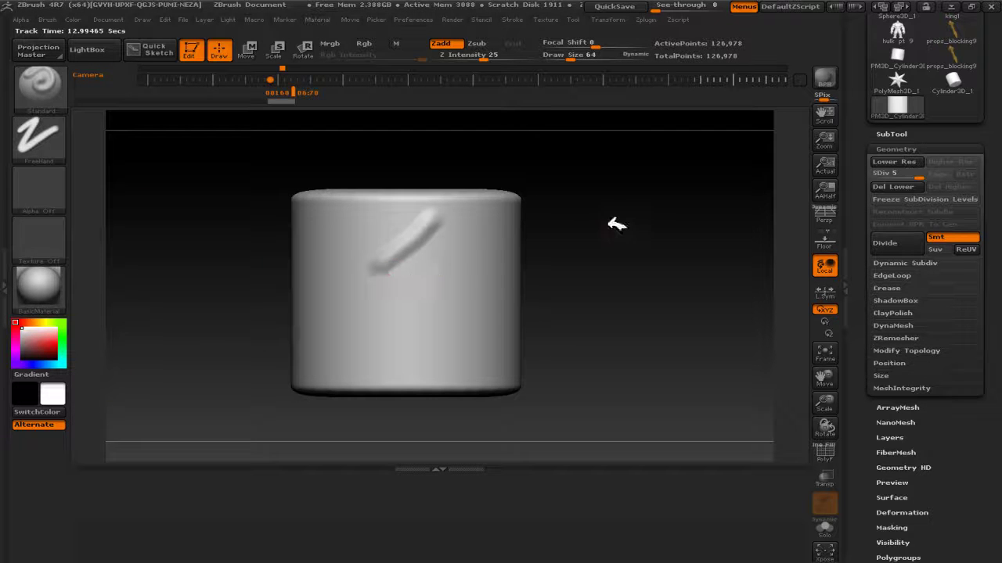
{"action": "mouse_move", "coordinate": [618, 209]}
{"action": "left_mouse_down", "text": "alt"}
{"action": "mouse_move", "coordinate": [640, 258]}
{"action": "mouse_move", "coordinate": [707, 221]}
{"action": "left_mouse_up", "text": "alt"}
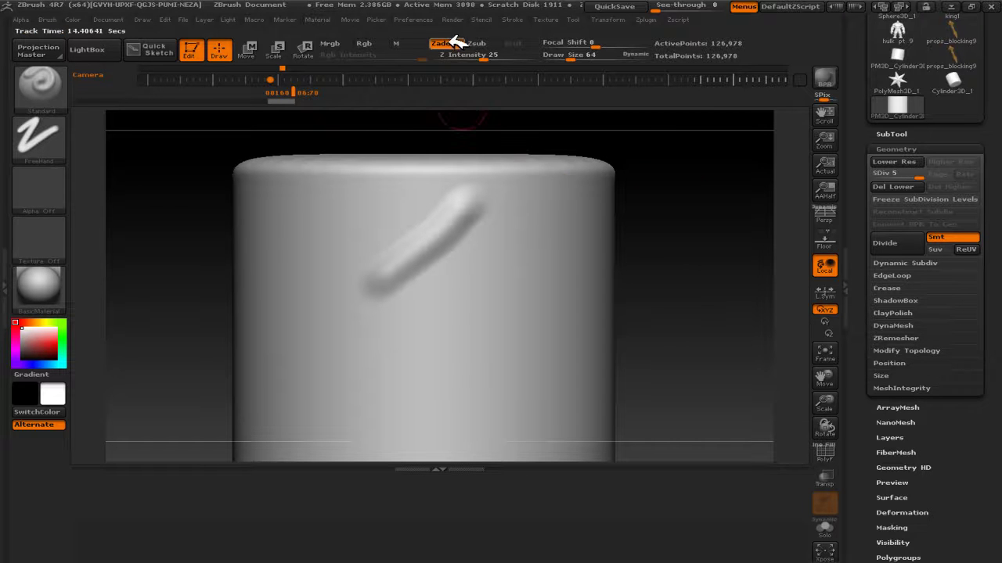
- Switch to Zsub, carve a groove along the stroke, and drop to SDiv 4
{"action": "left_click", "coordinate": [476, 43]}
{"action": "left_click_drag", "start_coordinate": [463, 188], "coordinate": [372, 258]}
{"action": "left_click_drag", "start_coordinate": [416, 220], "coordinate": [440, 198]}
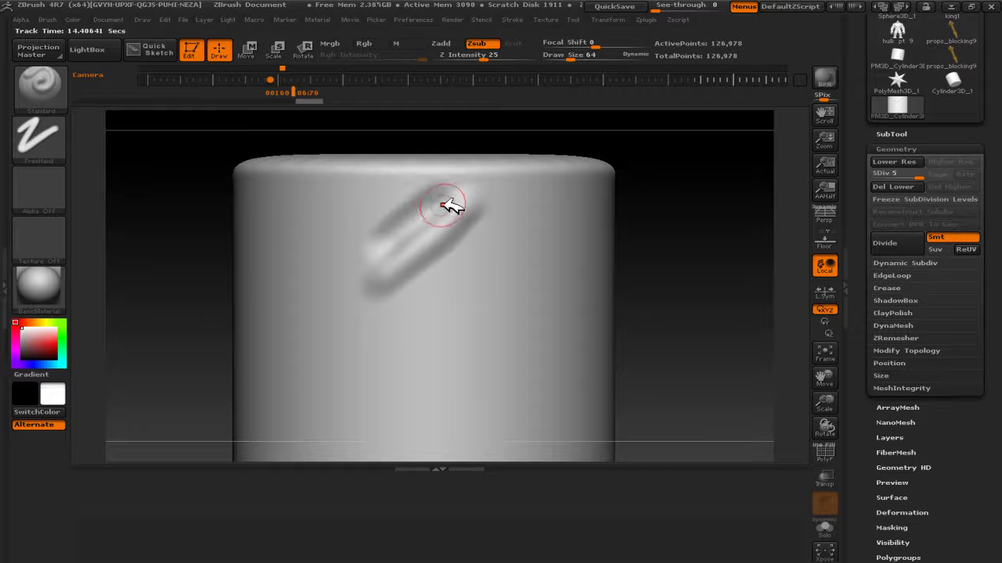
{"action": "key", "text": "minus"}
{"action": "left_click", "coordinate": [924, 177]}
{"action": "key", "text": "plus"}
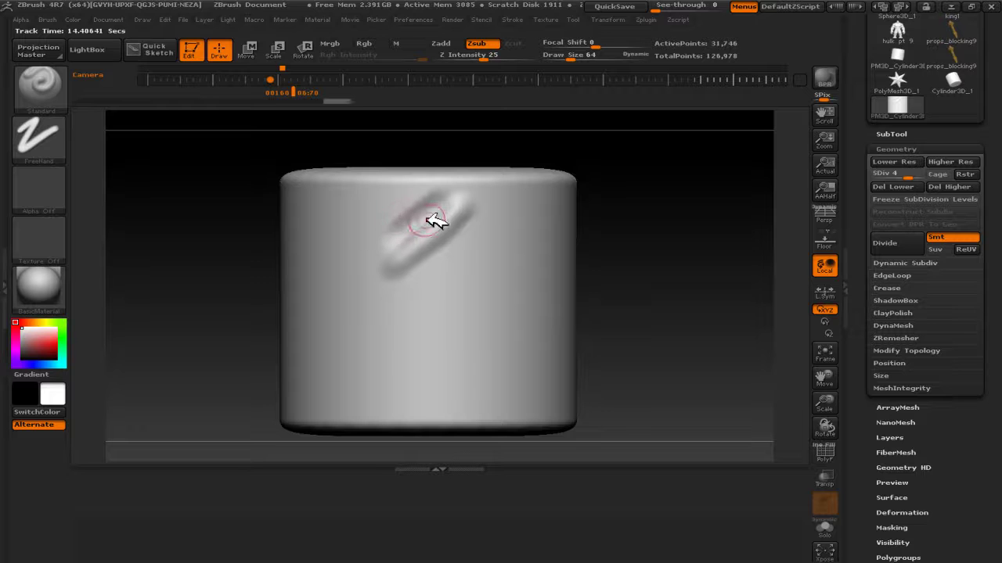
{"action": "key", "text": "minus"}
{"action": "key", "text": "plus"}
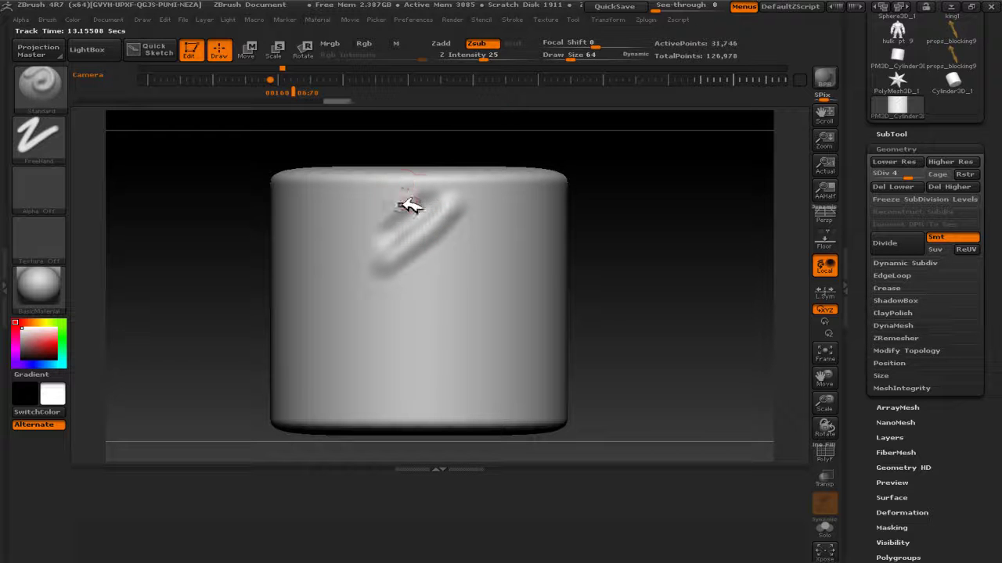
- Carve four crisscrossing grooves forming a diamond pattern on the cylinder's upper front
{"action": "left_click_drag", "start_coordinate": [422, 191], "coordinate": [450, 313]}
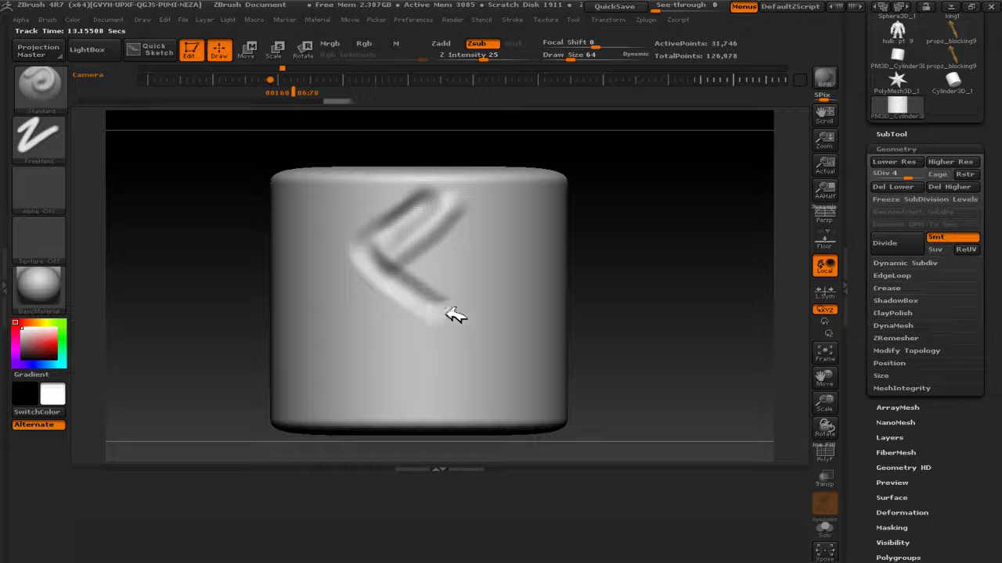
{"action": "mouse_move", "coordinate": [495, 214]}
{"action": "left_mouse_down"}
{"action": "mouse_move", "coordinate": [543, 212]}
{"action": "mouse_move", "coordinate": [458, 228]}
{"action": "mouse_move", "coordinate": [551, 201]}
{"action": "mouse_move", "coordinate": [417, 241]}
{"action": "left_mouse_up"}
{"action": "mouse_move", "coordinate": [327, 188]}
{"action": "left_mouse_down"}
{"action": "mouse_move", "coordinate": [385, 260]}
{"action": "mouse_move", "coordinate": [383, 310]}
{"action": "left_mouse_up"}
{"action": "left_click_drag", "start_coordinate": [500, 272], "coordinate": [452, 316]}
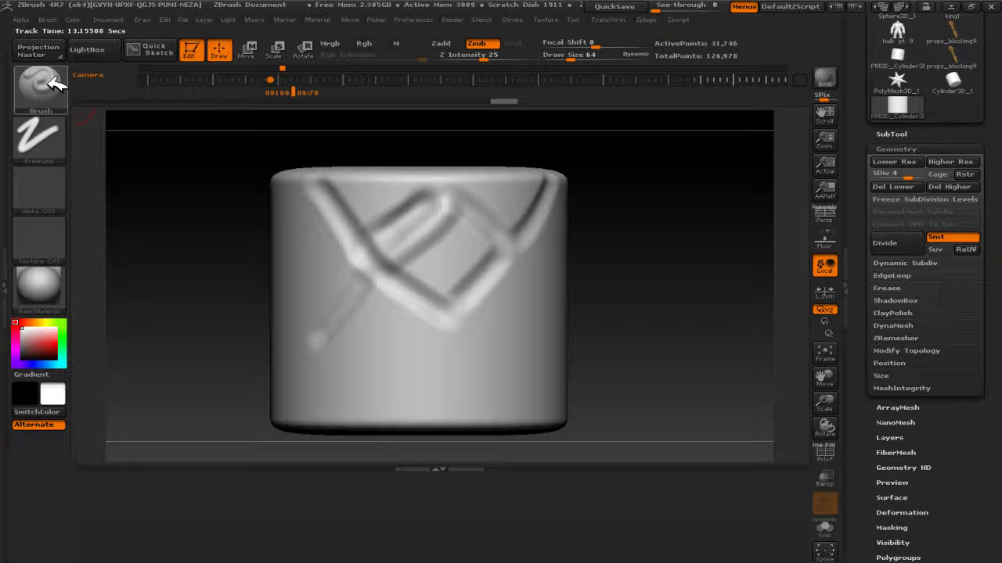
- Pick ClayBuildup, enlarge the brush, and build clay blobs across the cylinder's front
{"action": "left_click", "coordinate": [41, 84]}
{"action": "left_click", "coordinate": [171, 101]}
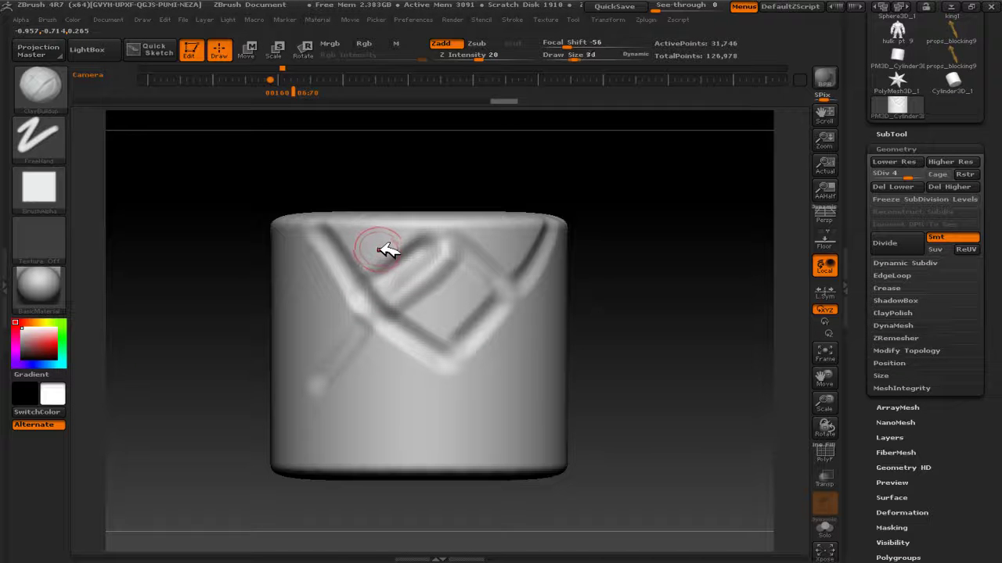
{"action": "key", "text": "bracketright"}
{"action": "key", "text": "bracketright"}
{"action": "left_click_drag", "start_coordinate": [376, 238], "coordinate": [384, 237]}
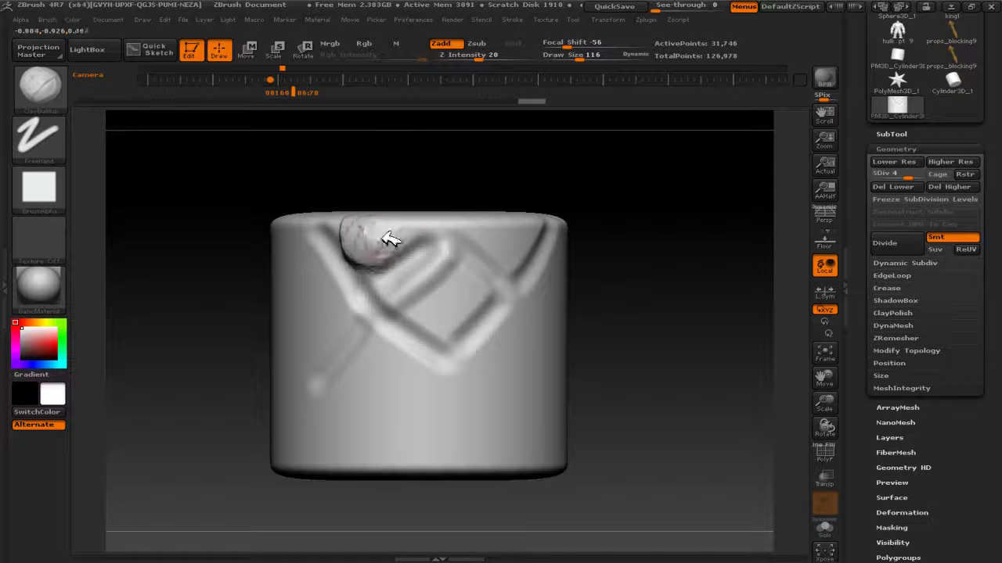
{"action": "mouse_move", "coordinate": [480, 284]}
{"action": "left_mouse_down"}
{"action": "mouse_move", "coordinate": [440, 282]}
{"action": "mouse_move", "coordinate": [501, 321]}
{"action": "mouse_move", "coordinate": [420, 275]}
{"action": "mouse_move", "coordinate": [453, 259]}
{"action": "mouse_move", "coordinate": [454, 302]}
{"action": "left_mouse_up"}
{"action": "mouse_move", "coordinate": [427, 266]}
{"action": "left_mouse_down"}
{"action": "mouse_move", "coordinate": [509, 220]}
{"action": "mouse_move", "coordinate": [532, 230]}
{"action": "mouse_move", "coordinate": [465, 223]}
{"action": "mouse_move", "coordinate": [420, 235]}
{"action": "mouse_move", "coordinate": [441, 227]}
{"action": "mouse_move", "coordinate": [420, 275]}
{"action": "mouse_move", "coordinate": [509, 316]}
{"action": "left_mouse_up"}
{"action": "mouse_move", "coordinate": [429, 415]}
{"action": "left_mouse_down"}
{"action": "mouse_move", "coordinate": [398, 346]}
{"action": "mouse_move", "coordinate": [380, 344]}
{"action": "mouse_move", "coordinate": [420, 397]}
{"action": "mouse_move", "coordinate": [369, 352]}
{"action": "mouse_move", "coordinate": [389, 412]}
{"action": "left_mouse_up"}
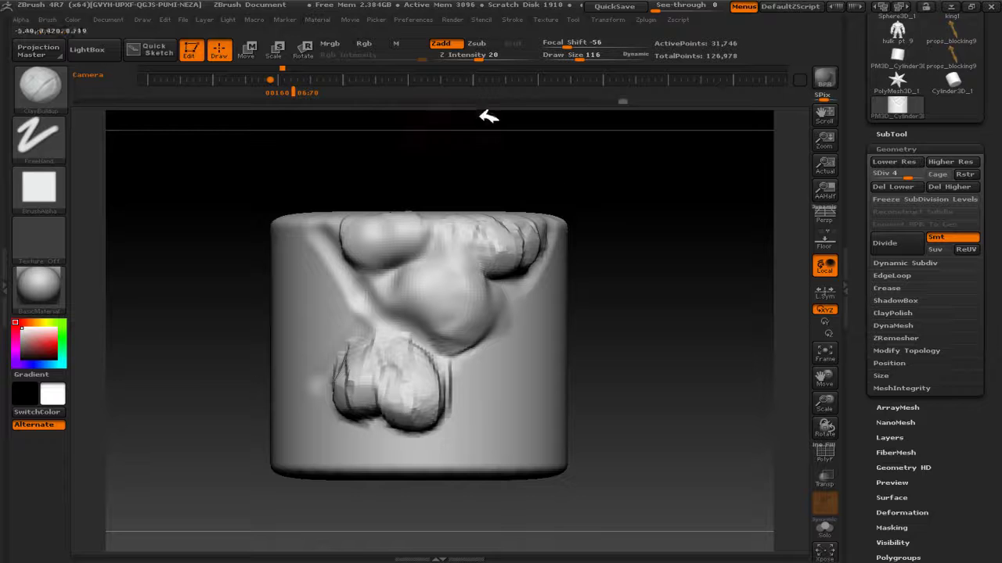
- Raise intensity to 74 and add vertical clay strokes on the left and lower right
{"action": "mouse_move", "coordinate": [483, 61]}
{"action": "left_mouse_down"}
{"action": "mouse_move", "coordinate": [494, 56]}
{"action": "mouse_move", "coordinate": [462, 58]}
{"action": "left_mouse_up"}
{"action": "mouse_move", "coordinate": [340, 277]}
{"action": "left_mouse_down"}
{"action": "mouse_move", "coordinate": [319, 284]}
{"action": "mouse_move", "coordinate": [346, 309]}
{"action": "mouse_move", "coordinate": [324, 337]}
{"action": "mouse_move", "coordinate": [286, 306]}
{"action": "mouse_move", "coordinate": [295, 329]}
{"action": "mouse_move", "coordinate": [335, 284]}
{"action": "mouse_move", "coordinate": [307, 252]}
{"action": "mouse_move", "coordinate": [331, 339]}
{"action": "left_mouse_up"}
{"action": "left_click_drag", "start_coordinate": [468, 55], "coordinate": [483, 55]}
{"action": "mouse_move", "coordinate": [513, 356]}
{"action": "left_mouse_down"}
{"action": "mouse_move", "coordinate": [488, 447]}
{"action": "mouse_move", "coordinate": [485, 376]}
{"action": "mouse_move", "coordinate": [540, 347]}
{"action": "mouse_move", "coordinate": [523, 398]}
{"action": "left_mouse_up"}
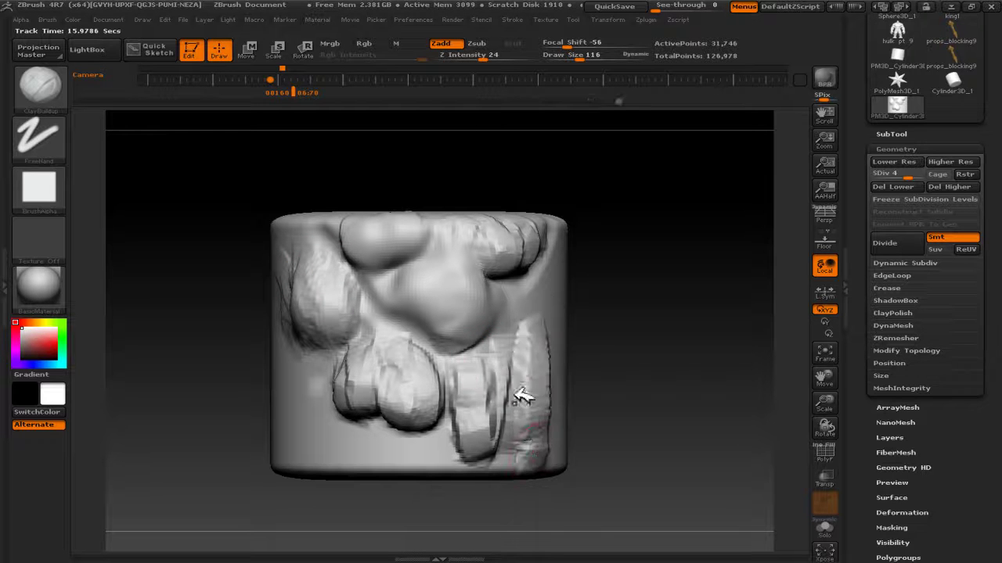
{"action": "left_click_drag", "start_coordinate": [490, 61], "coordinate": [516, 60]}
{"action": "mouse_move", "coordinate": [521, 351]}
{"action": "left_mouse_down"}
{"action": "mouse_move", "coordinate": [514, 398]}
{"action": "mouse_move", "coordinate": [540, 395]}
{"action": "mouse_move", "coordinate": [525, 402]}
{"action": "mouse_move", "coordinate": [506, 454]}
{"action": "mouse_move", "coordinate": [532, 409]}
{"action": "mouse_move", "coordinate": [439, 360]}
{"action": "mouse_move", "coordinate": [321, 370]}
{"action": "left_mouse_up"}
{"action": "mouse_move", "coordinate": [321, 255]}
{"action": "left_mouse_down", "text": "shift"}
{"action": "mouse_move", "coordinate": [529, 396]}
{"action": "mouse_move", "coordinate": [510, 352]}
{"action": "left_mouse_up", "text": "shift"}
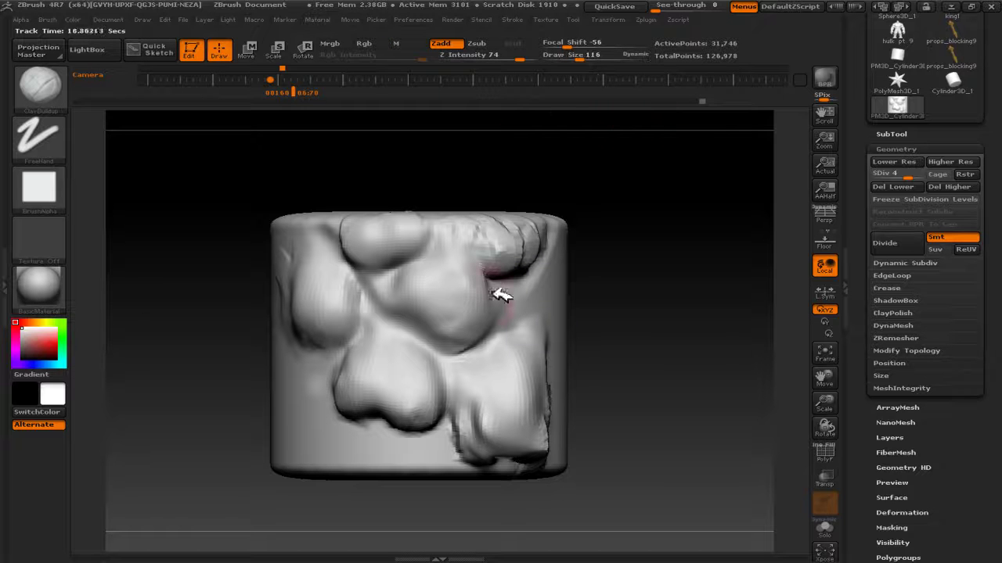
- Undo a Zsub groove, then set intensity 36, higher focal shift and draw size 25
{"action": "left_click", "coordinate": [476, 43]}
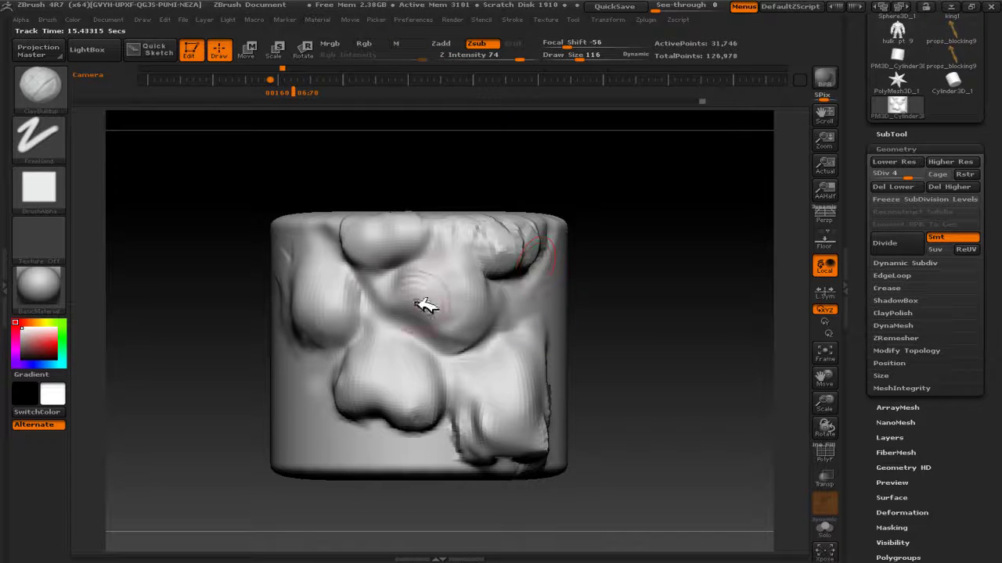
{"action": "left_click_drag", "start_coordinate": [425, 302], "coordinate": [399, 289]}
{"action": "key", "text": "ctrl+z"}
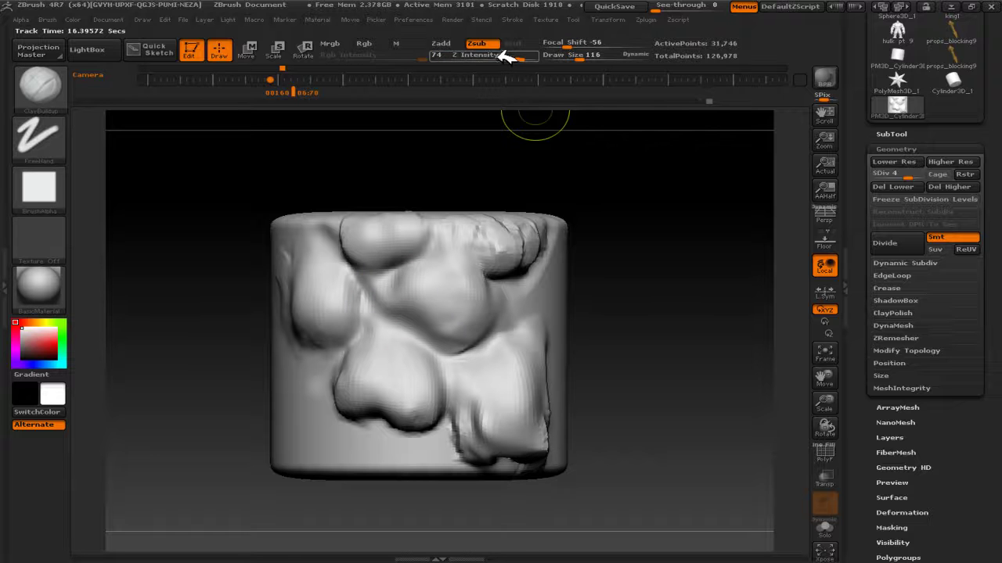
{"action": "left_click_drag", "start_coordinate": [464, 57], "coordinate": [460, 57]}
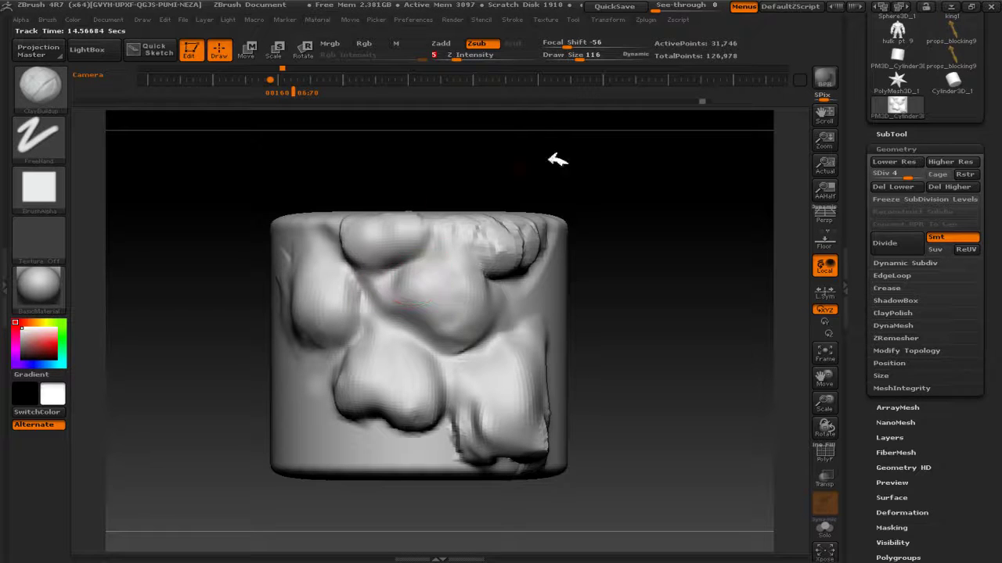
{"action": "left_click_drag", "start_coordinate": [577, 43], "coordinate": [629, 47]}
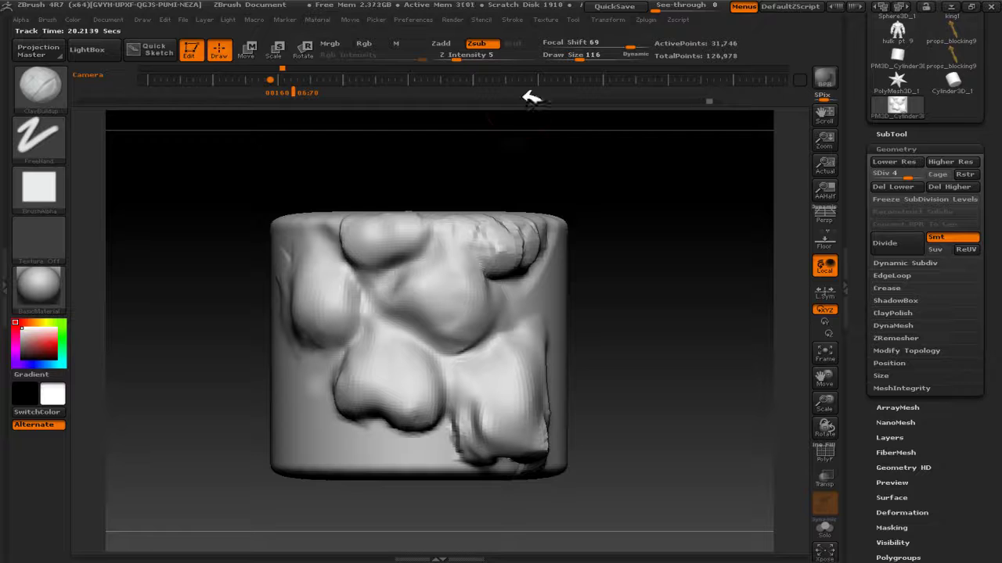
{"action": "left_click_drag", "start_coordinate": [475, 54], "coordinate": [494, 56]}
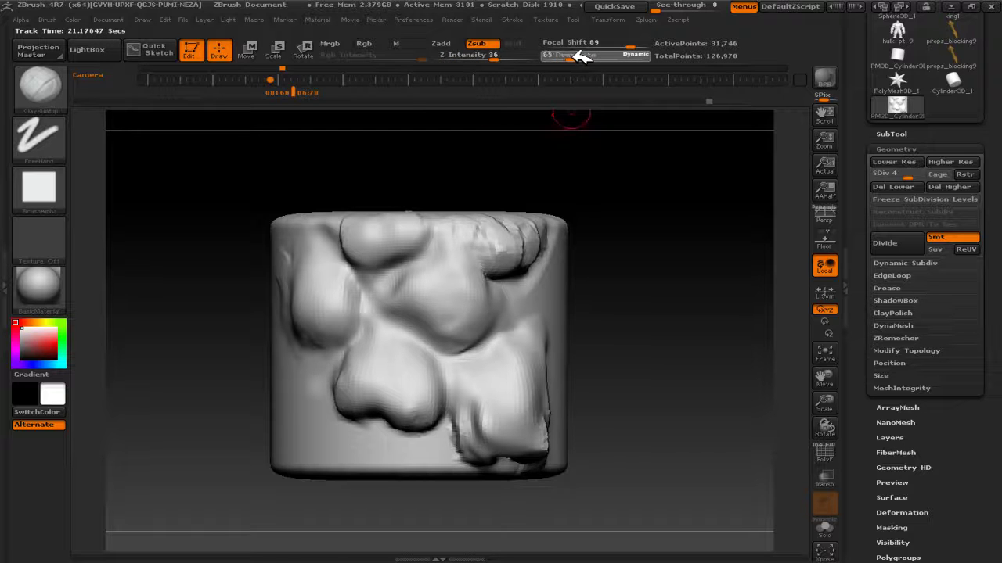
{"action": "left_click_drag", "start_coordinate": [577, 58], "coordinate": [560, 57]}
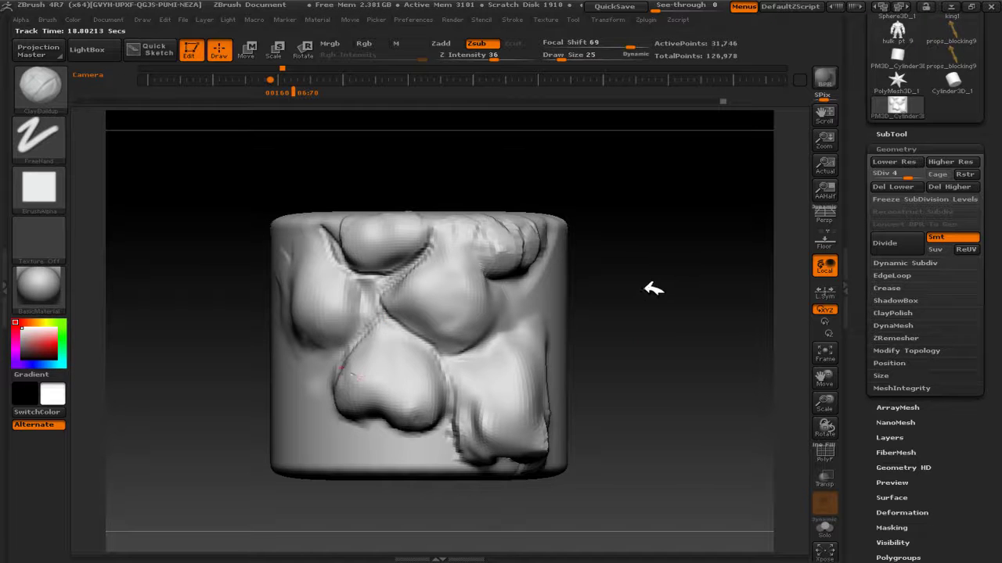
- Rotate the model and carve a diagonal Zsub groove across it
{"action": "left_click_drag", "start_coordinate": [653, 289], "coordinate": [425, 250]}
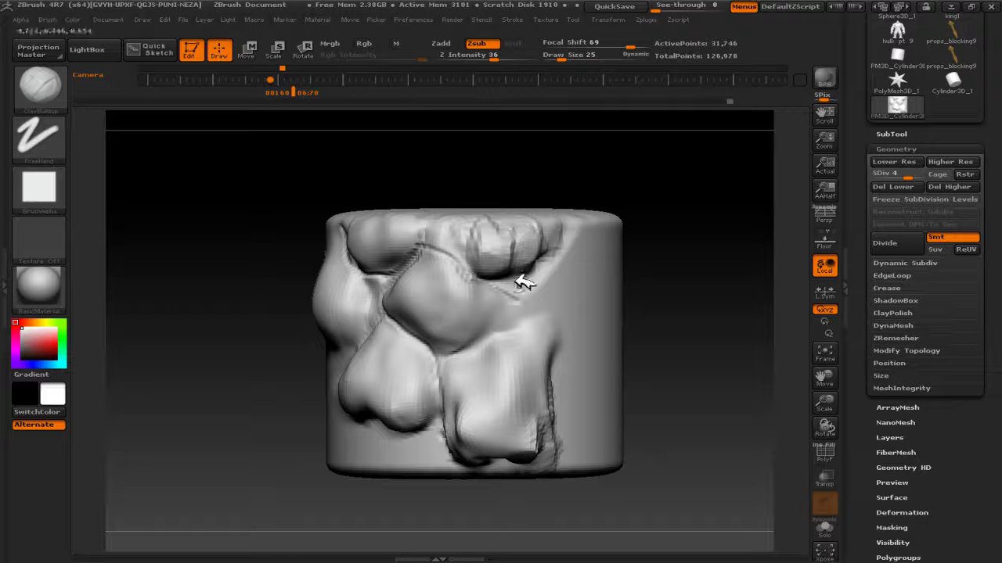
{"action": "left_click", "coordinate": [441, 43]}
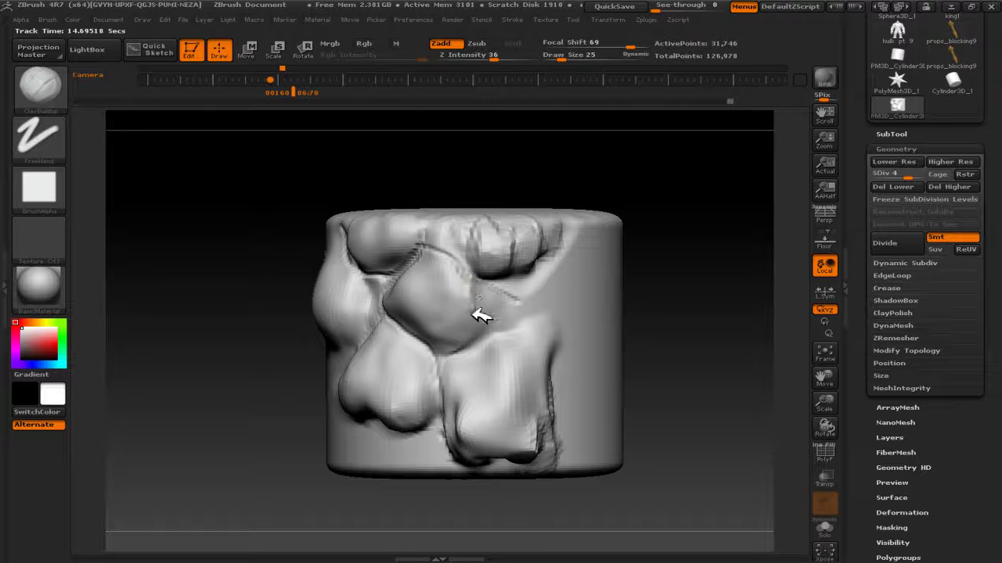
{"action": "left_click", "coordinate": [479, 44]}
{"action": "left_click_drag", "start_coordinate": [574, 240], "coordinate": [514, 303]}
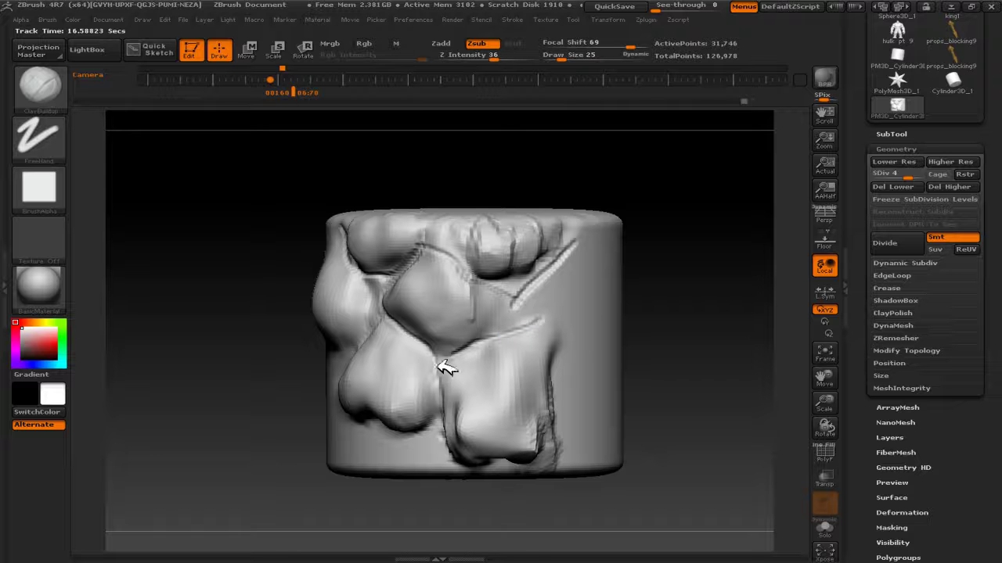
{"action": "left_click_drag", "start_coordinate": [656, 256], "coordinate": [673, 239]}
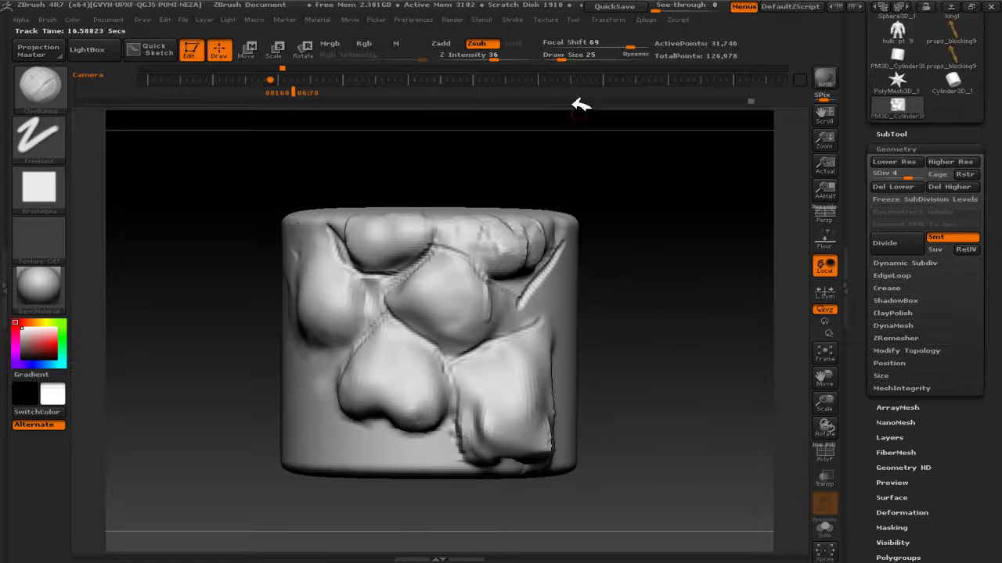
- Lower focal shift, turn to the smooth side, and carve a vertical groove with a larger brush
{"action": "left_click_drag", "start_coordinate": [636, 45], "coordinate": [585, 51]}
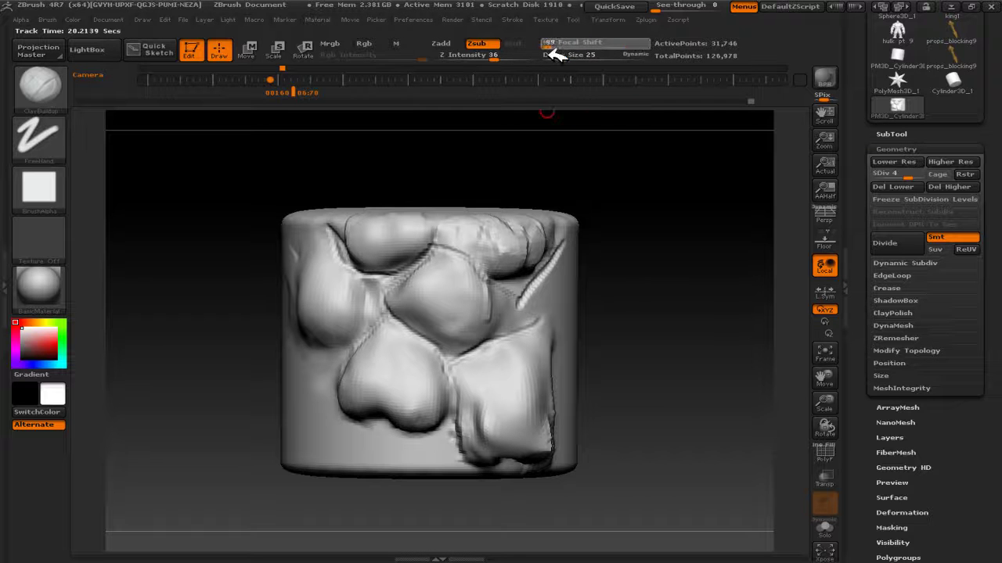
{"action": "left_click_drag", "start_coordinate": [651, 291], "coordinate": [623, 212]}
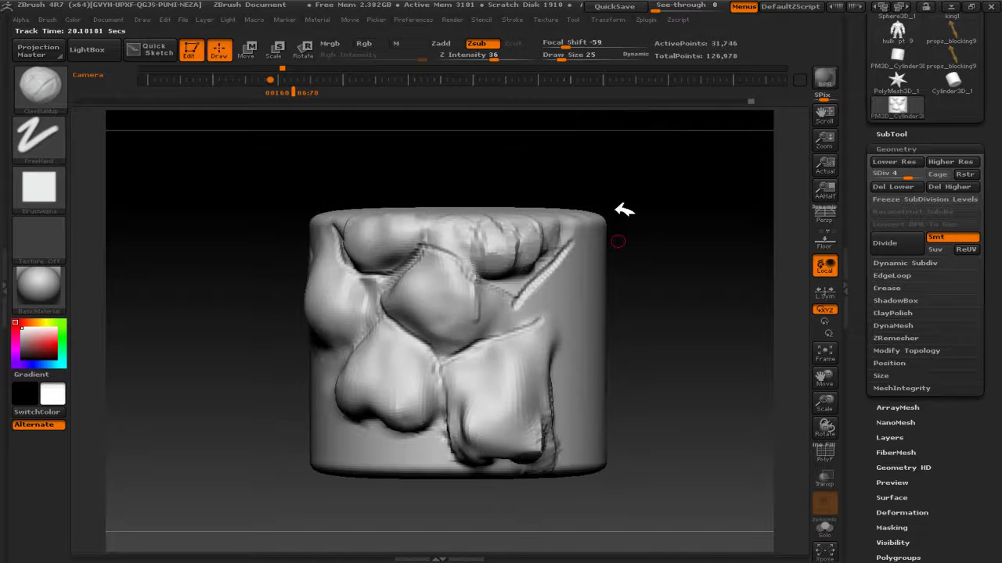
{"action": "mouse_move", "coordinate": [634, 158]}
{"action": "left_mouse_down"}
{"action": "mouse_move", "coordinate": [637, 268]}
{"action": "mouse_move", "coordinate": [649, 282]}
{"action": "left_mouse_up"}
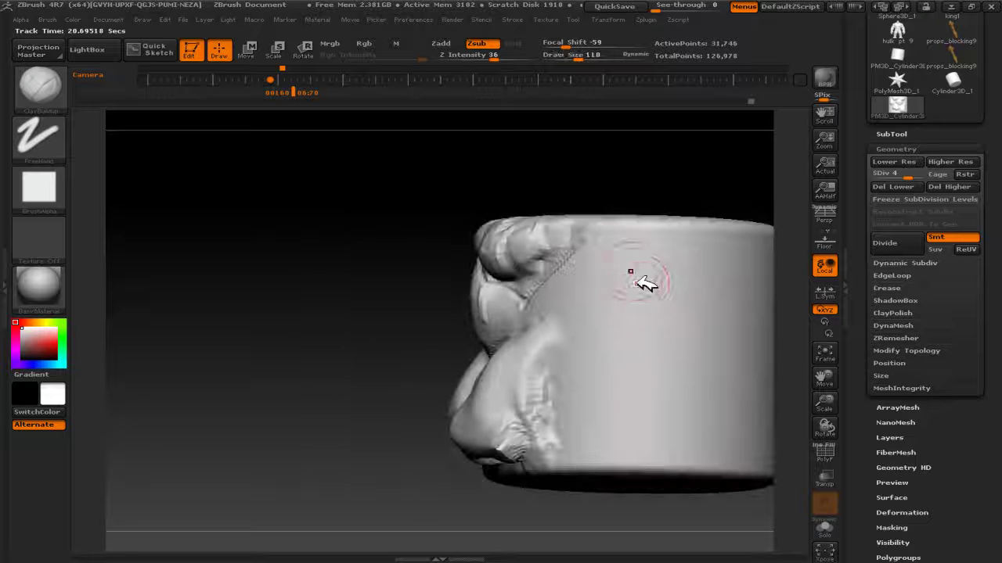
{"action": "left_click_drag", "start_coordinate": [492, 212], "coordinate": [523, 223]}
{"action": "left_click_drag", "start_coordinate": [579, 56], "coordinate": [595, 55]}
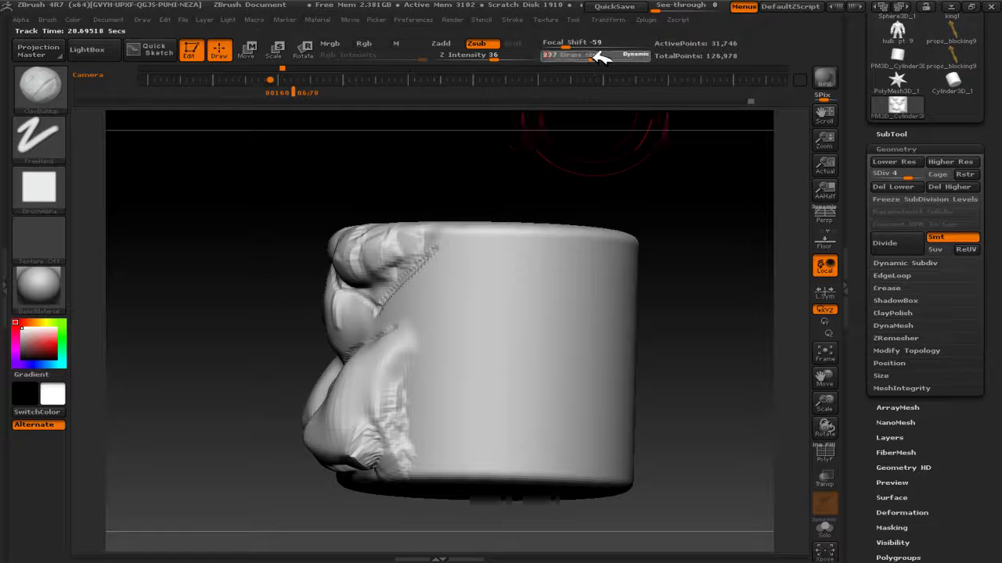
{"action": "left_click_drag", "start_coordinate": [481, 257], "coordinate": [462, 384]}
- Undo the groove, choose the Standard brush in Zadd, and draw a raised vertical ridge
{"action": "key", "text": "ctrl+z"}
{"action": "left_click", "coordinate": [47, 83]}
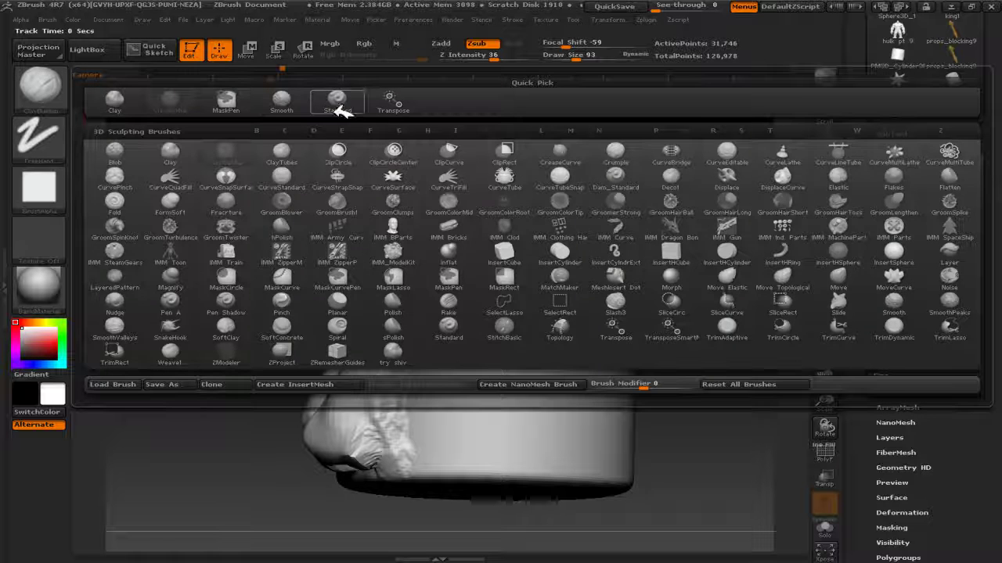
{"action": "left_click", "coordinate": [335, 100]}
{"action": "mouse_move", "coordinate": [478, 260]}
{"action": "left_mouse_down"}
{"action": "mouse_move", "coordinate": [487, 280]}
{"action": "mouse_move", "coordinate": [461, 442]}
{"action": "left_mouse_up"}
{"action": "left_click", "coordinate": [441, 43]}
{"action": "key", "text": "ctrl+z"}
{"action": "left_click_drag", "start_coordinate": [473, 263], "coordinate": [474, 436]}
- Add second and third raised vertical ridges, setting focal shift to 88
{"action": "mouse_move", "coordinate": [586, 61]}
{"action": "left_mouse_down"}
{"action": "mouse_move", "coordinate": [608, 42]}
{"action": "mouse_move", "coordinate": [637, 42]}
{"action": "left_mouse_up"}
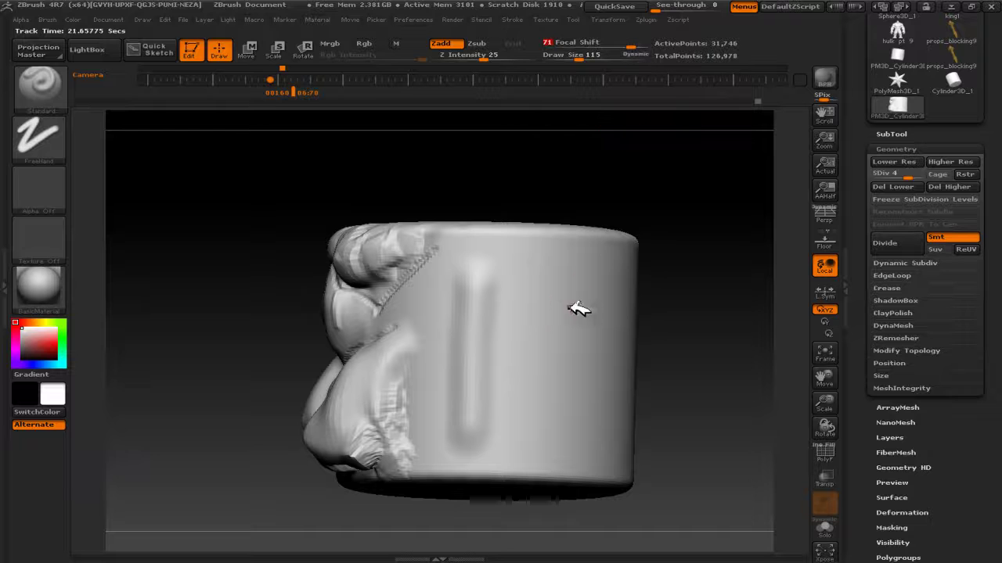
{"action": "left_click_drag", "start_coordinate": [551, 284], "coordinate": [551, 447]}
{"action": "mouse_move", "coordinate": [707, 284]}
{"action": "left_mouse_down"}
{"action": "mouse_move", "coordinate": [695, 298]}
{"action": "mouse_move", "coordinate": [687, 233]}
{"action": "left_mouse_up"}
{"action": "left_click_drag", "start_coordinate": [608, 43], "coordinate": [642, 47]}
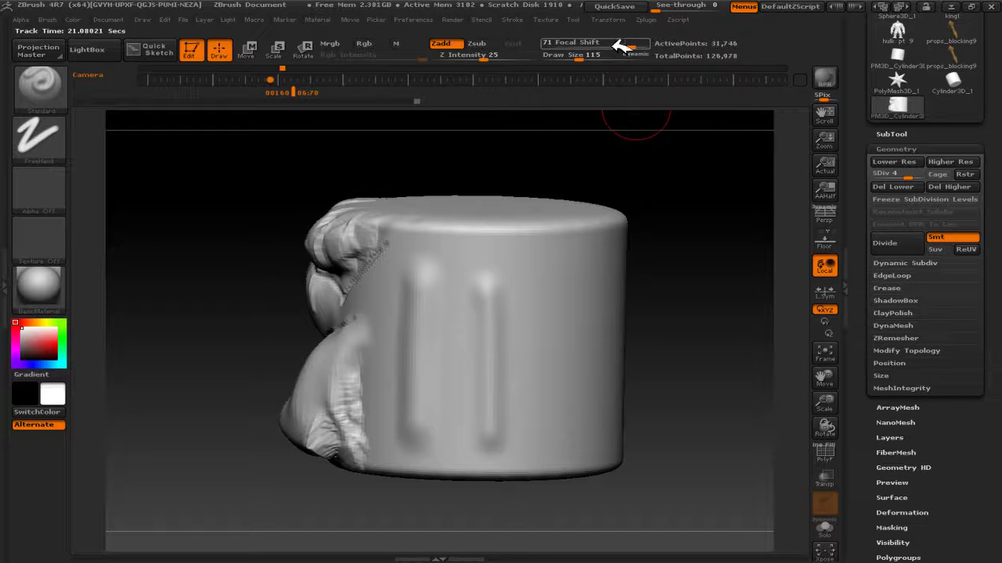
{"action": "mouse_move", "coordinate": [702, 318]}
{"action": "left_mouse_down"}
{"action": "mouse_move", "coordinate": [518, 271]}
{"action": "mouse_move", "coordinate": [518, 404]}
{"action": "left_mouse_up"}
{"action": "mouse_move", "coordinate": [606, 344]}
{"action": "left_mouse_down"}
{"action": "mouse_move", "coordinate": [632, 302]}
{"action": "mouse_move", "coordinate": [707, 290]}
{"action": "mouse_move", "coordinate": [658, 295]}
{"action": "mouse_move", "coordinate": [710, 268]}
{"action": "mouse_move", "coordinate": [387, 224]}
{"action": "mouse_move", "coordinate": [270, 234]}
{"action": "mouse_move", "coordinate": [461, 270]}
{"action": "mouse_move", "coordinate": [465, 404]}
{"action": "left_mouse_up"}
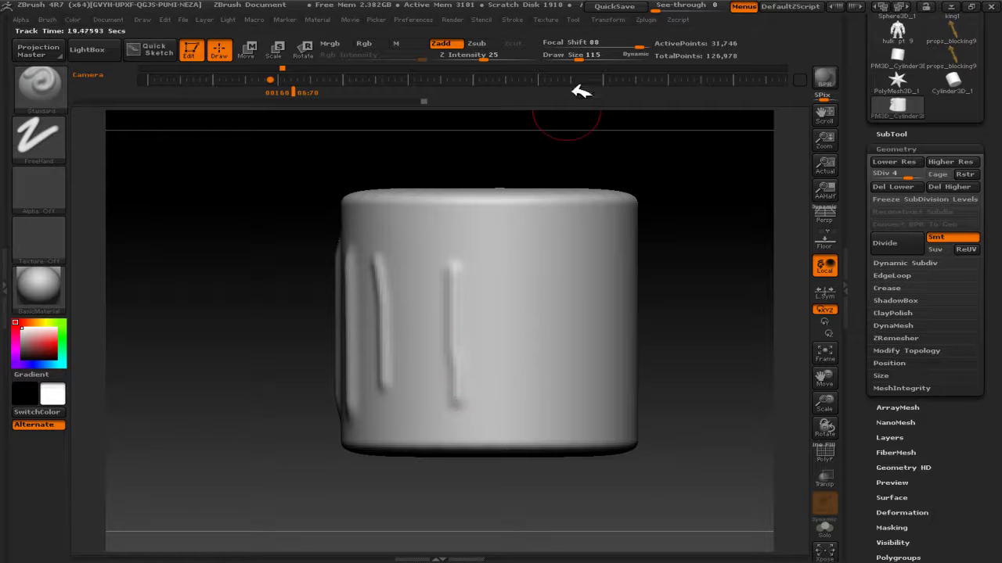
- At focal shift 14, add a wide textured right ridge and a size-52 horizontal top ridge
{"action": "left_click_drag", "start_coordinate": [618, 45], "coordinate": [613, 44]}
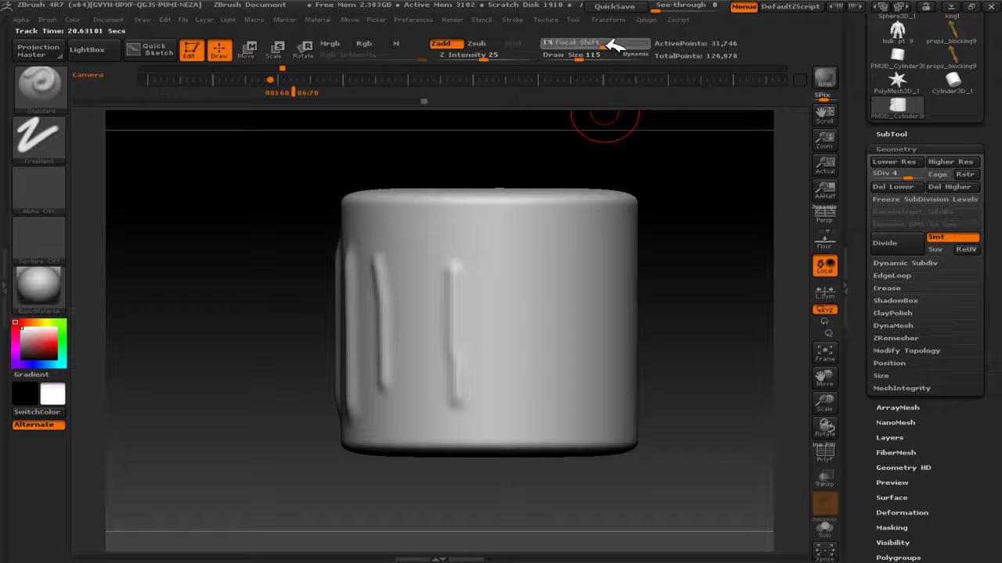
{"action": "left_click_drag", "start_coordinate": [520, 269], "coordinate": [538, 403]}
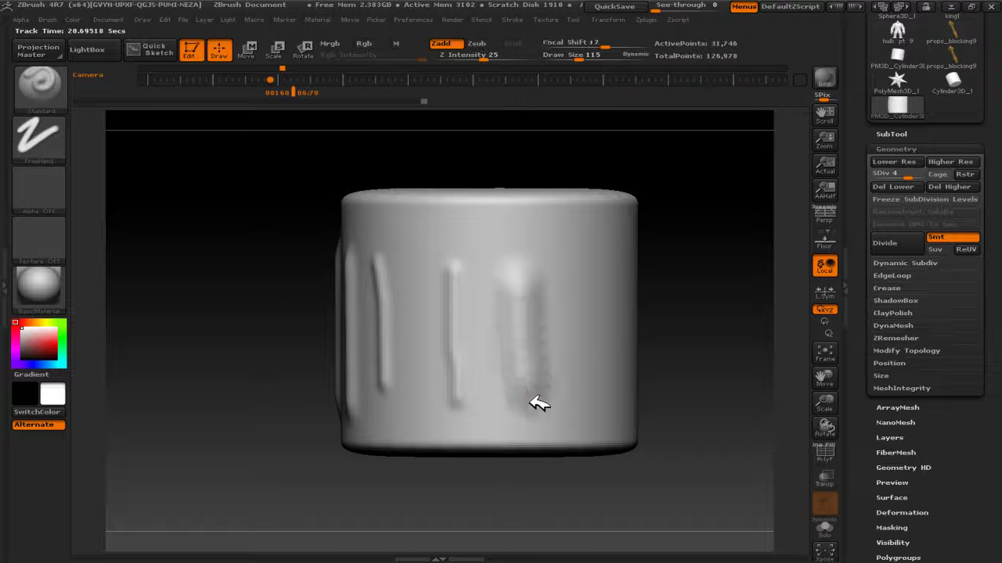
{"action": "left_click_drag", "start_coordinate": [599, 45], "coordinate": [551, 46]}
{"action": "left_click_drag", "start_coordinate": [591, 264], "coordinate": [607, 397]}
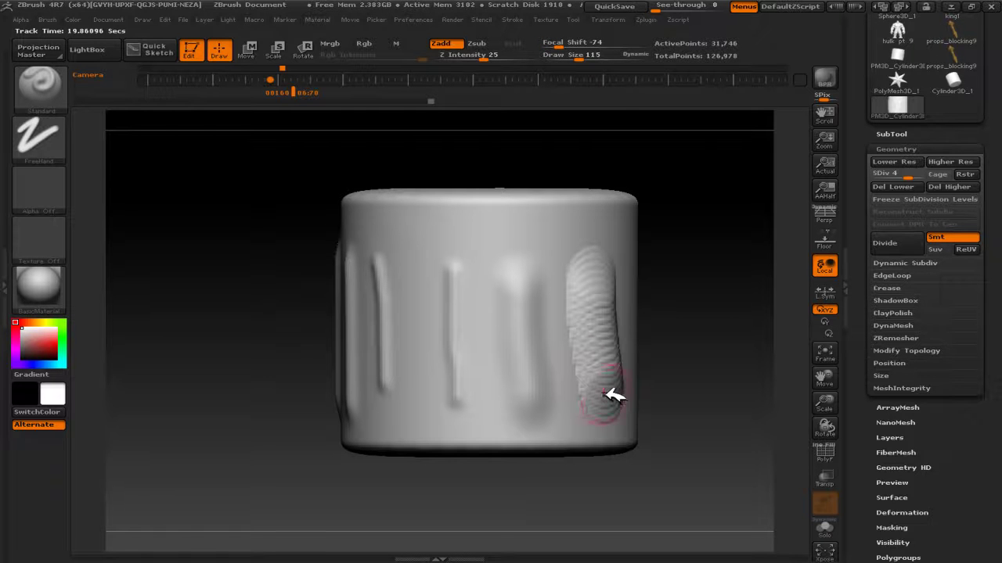
{"action": "mouse_move", "coordinate": [595, 61]}
{"action": "left_mouse_down"}
{"action": "mouse_move", "coordinate": [615, 58]}
{"action": "mouse_move", "coordinate": [583, 63]}
{"action": "left_mouse_up"}
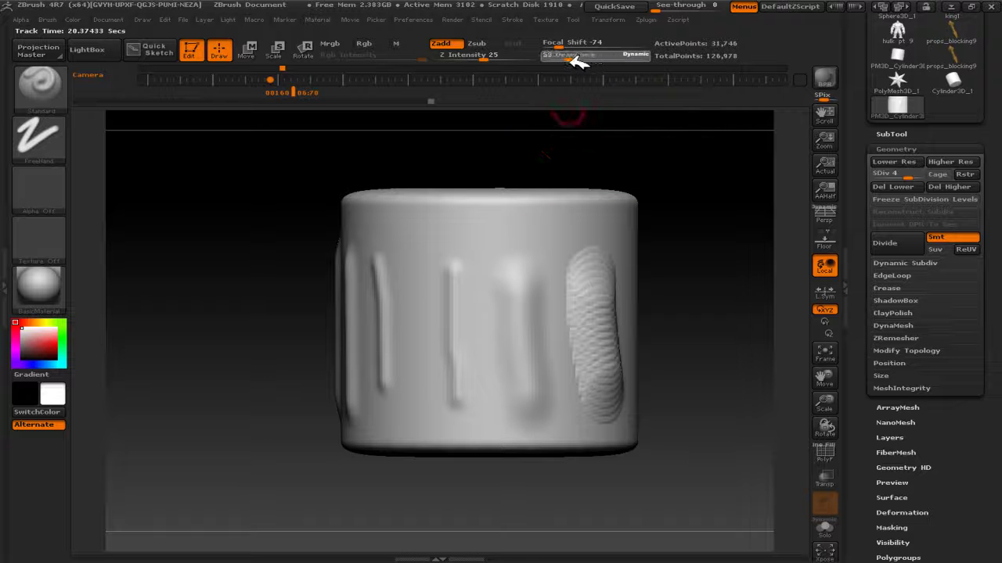
{"action": "left_click_drag", "start_coordinate": [400, 224], "coordinate": [626, 222]}
{"action": "mouse_move", "coordinate": [712, 204]}
{"action": "left_mouse_down"}
{"action": "mouse_move", "coordinate": [659, 205]}
{"action": "mouse_move", "coordinate": [707, 205]}
{"action": "left_mouse_up"}
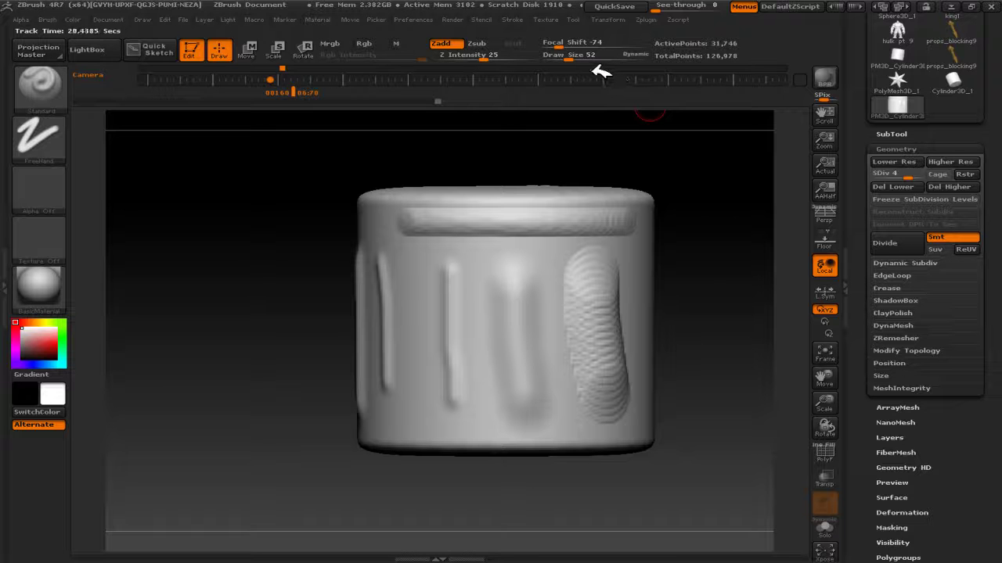
- Open and close the LightBox project browser twice
{"action": "left_click", "coordinate": [110, 49]}
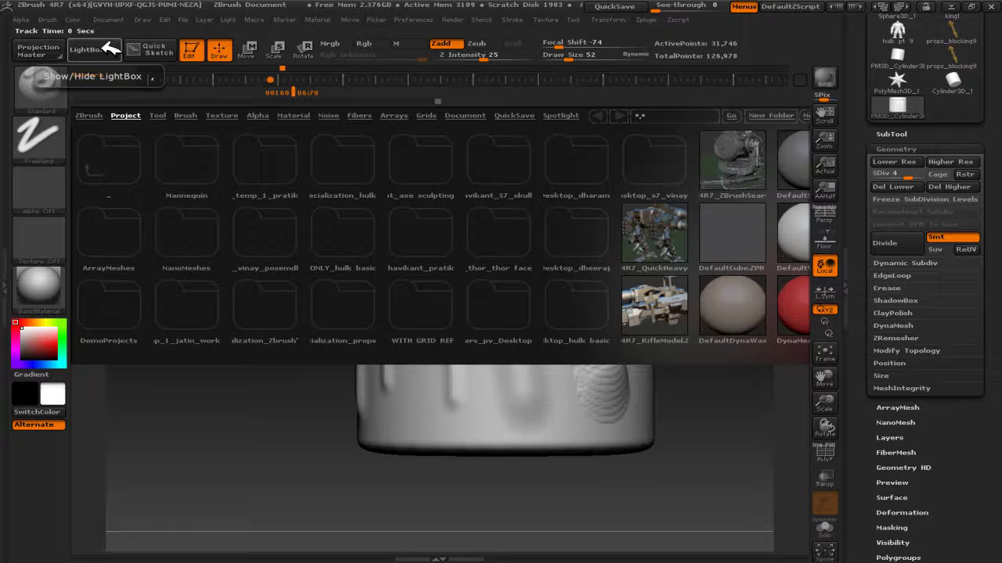
{"action": "left_click", "coordinate": [110, 50]}
{"action": "left_click", "coordinate": [111, 49]}
{"action": "left_click", "coordinate": [110, 49]}
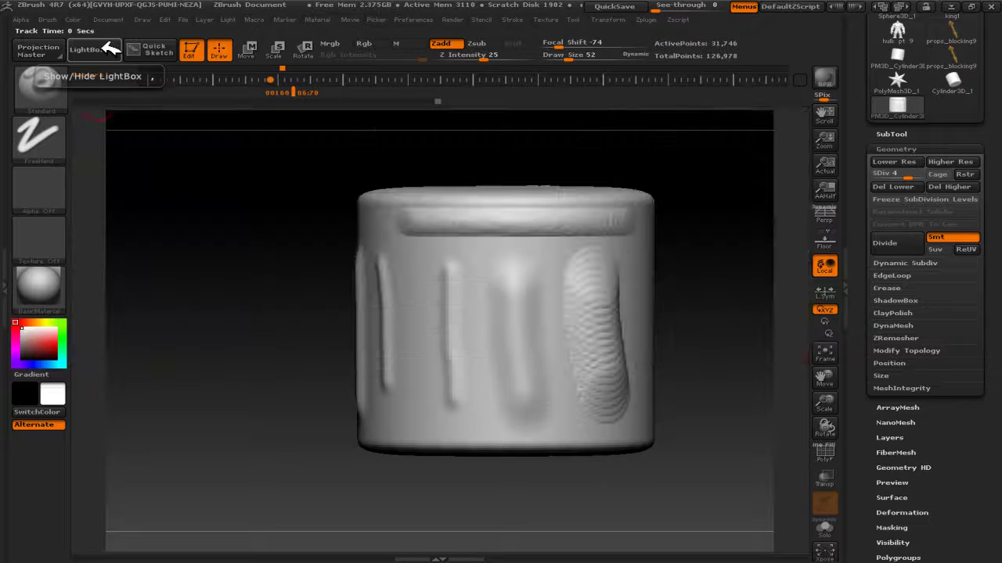
- On a new QuickSketch canvas, draw mirrored lower-eyelid, forehead and lip-shaped strokes
{"action": "left_click", "coordinate": [156, 48]}
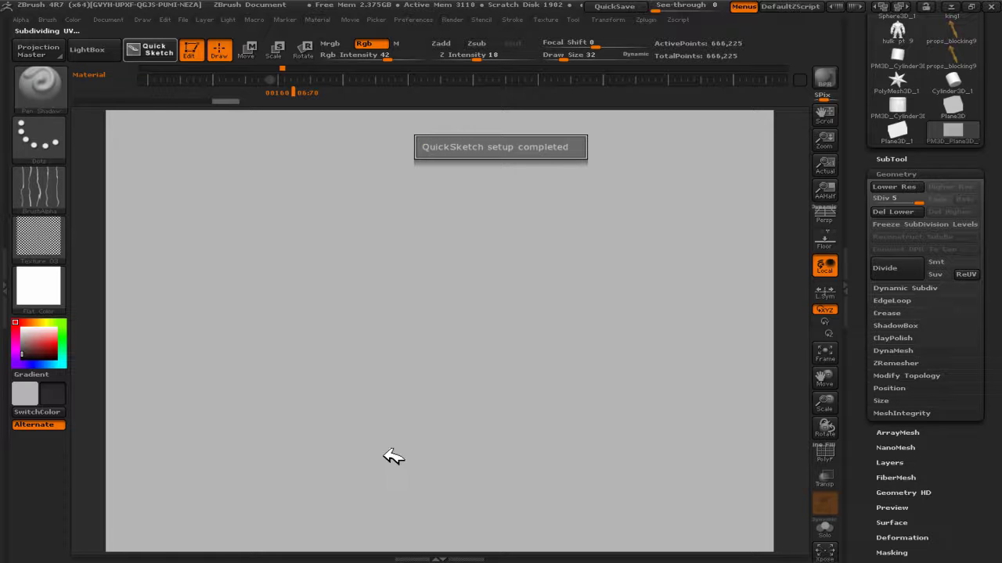
{"action": "key", "text": "alt+Tab"}
{"action": "key", "text": "alt+Tab"}
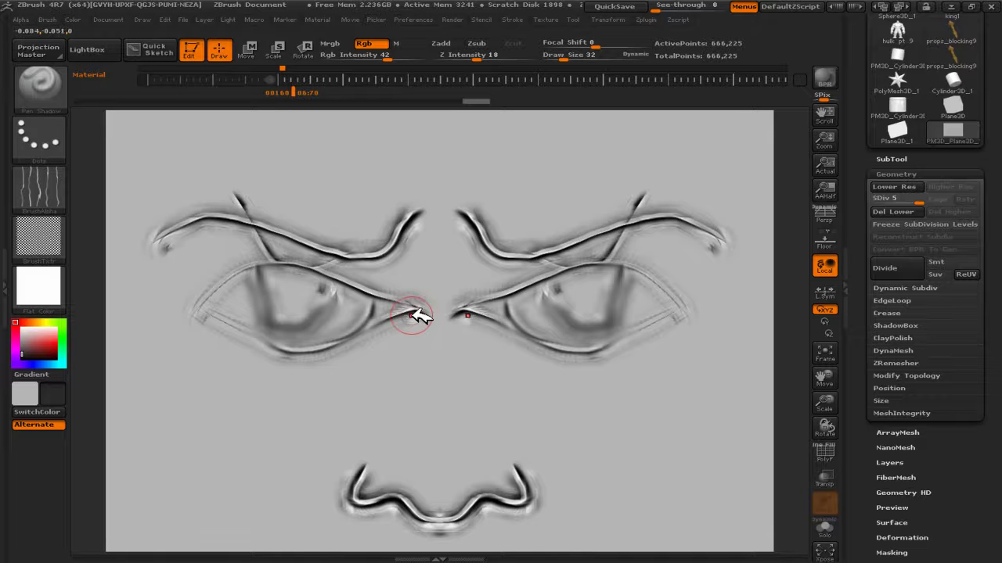
{"action": "left_click_drag", "start_coordinate": [415, 315], "coordinate": [223, 325]}
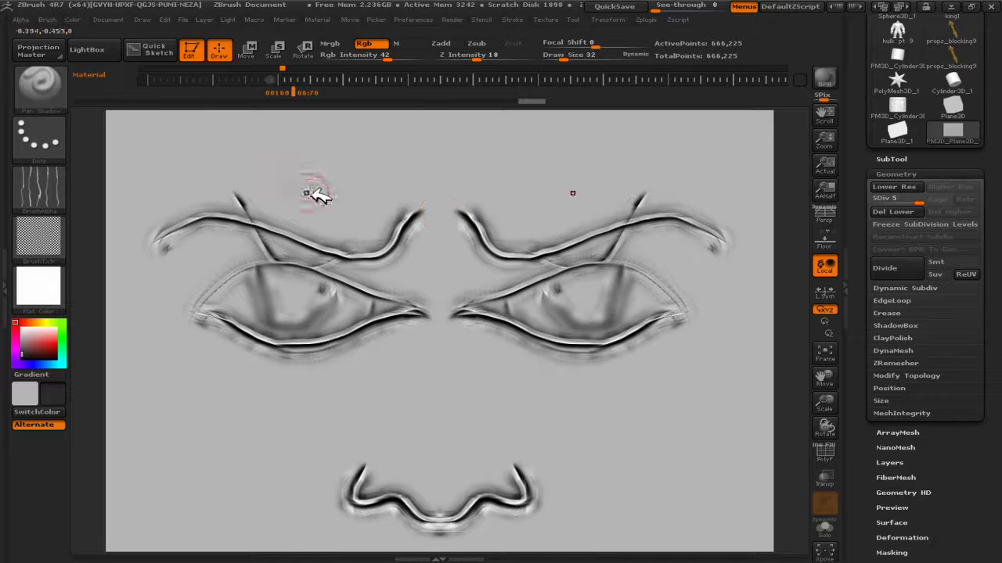
{"action": "left_click_drag", "start_coordinate": [313, 164], "coordinate": [469, 161]}
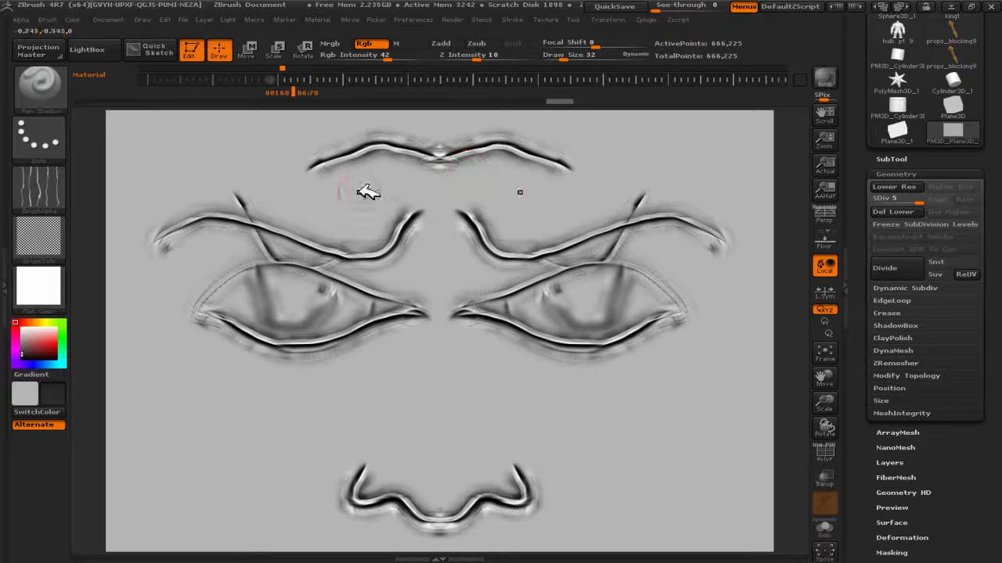
{"action": "left_click_drag", "start_coordinate": [335, 167], "coordinate": [459, 192]}
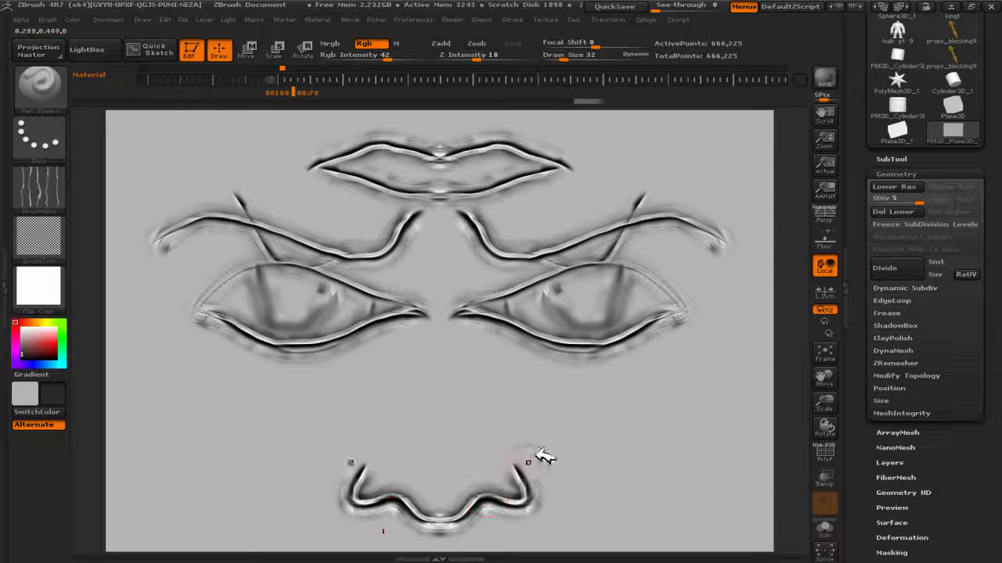
{"action": "key", "text": "alt+Tab"}
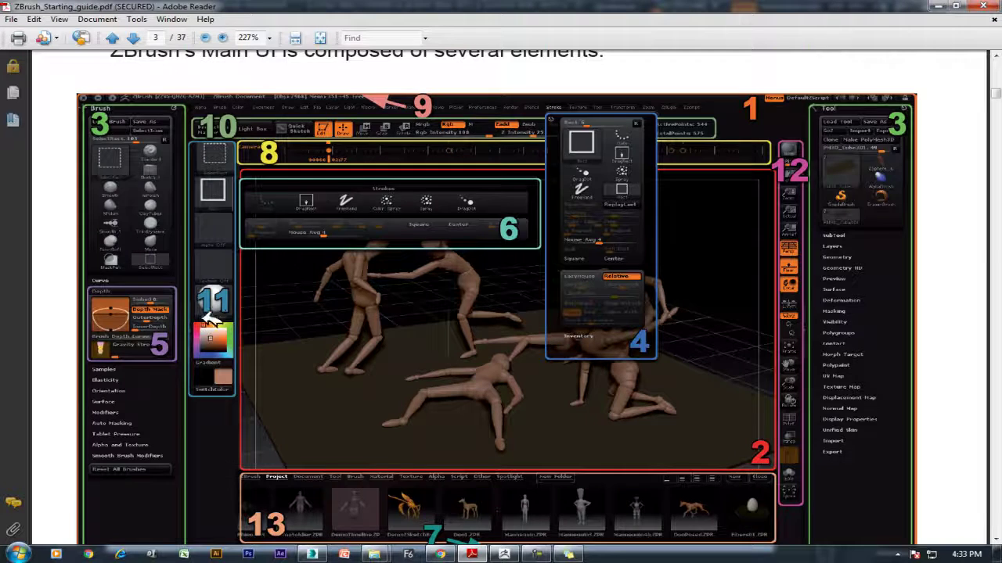
- Scroll the ZBrush guide to page 5's Top, Left and Right Shelves, then minimize Adobe Reader
{"action": "scroll", "coordinate": [207, 344], "scroll_direction": "down", "scroll_amount": 5}
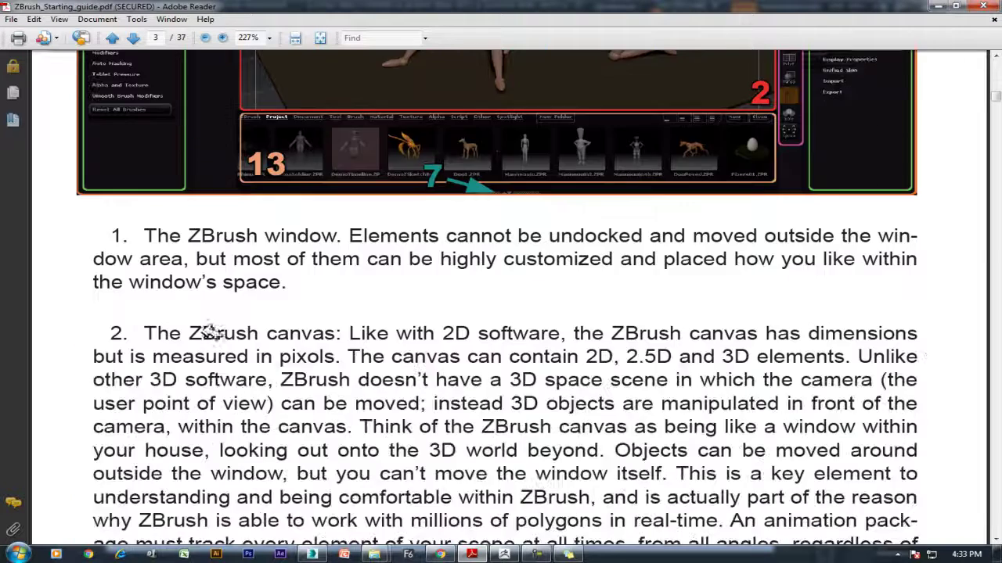
{"action": "scroll", "coordinate": [196, 391], "scroll_direction": "down", "scroll_amount": 5}
{"action": "scroll", "coordinate": [193, 392], "scroll_direction": "down", "scroll_amount": 2}
{"action": "scroll", "coordinate": [219, 376], "scroll_direction": "down", "scroll_amount": 5}
{"action": "scroll", "coordinate": [245, 357], "scroll_direction": "down", "scroll_amount": 5}
{"action": "scroll", "coordinate": [246, 358], "scroll_direction": "down", "scroll_amount": 3}
{"action": "scroll", "coordinate": [249, 359], "scroll_direction": "down", "scroll_amount": 4}
{"action": "scroll", "coordinate": [254, 360], "scroll_direction": "down", "scroll_amount": 4}
{"action": "scroll", "coordinate": [254, 360], "scroll_direction": "down", "scroll_amount": 4}
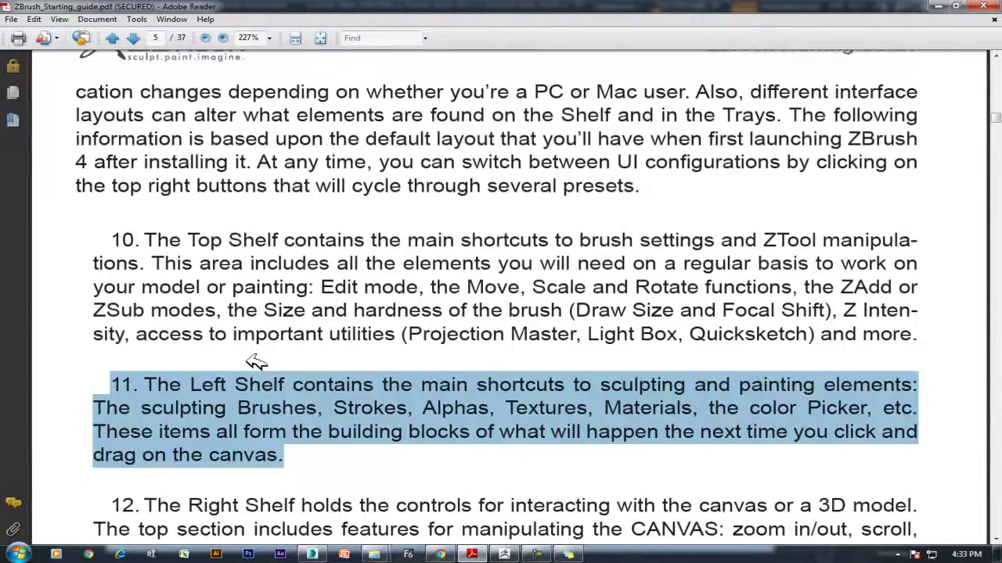
{"action": "left_click", "coordinate": [941, 6]}
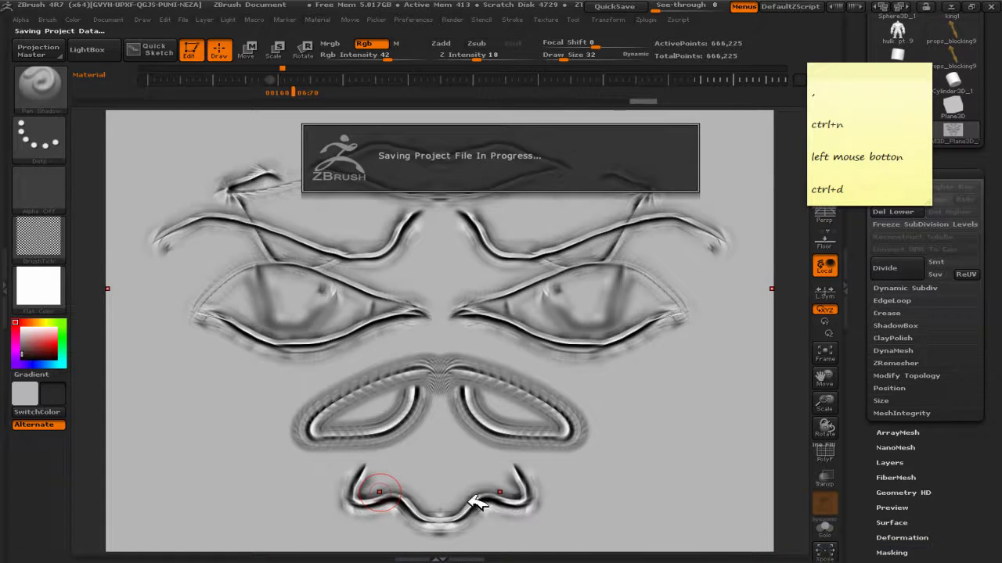
- Back in ZBrush, choose Init ZBrush from the Preferences menu to reinitialize
{"action": "key", "text": "alt+Tab"}
{"action": "key", "text": "alt+Tab"}
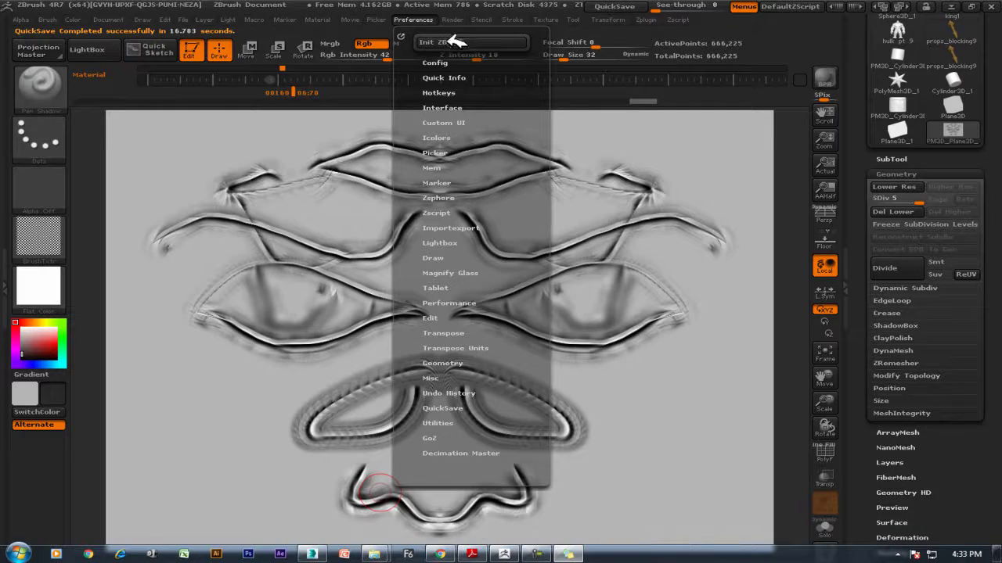
{"action": "left_click", "coordinate": [456, 42]}
{"action": "left_click", "coordinate": [574, 329]}
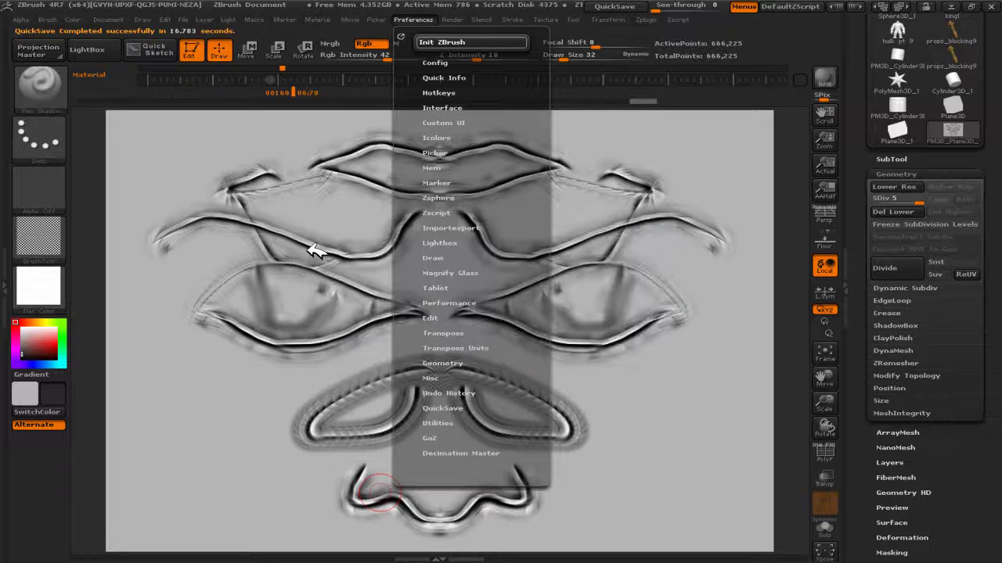
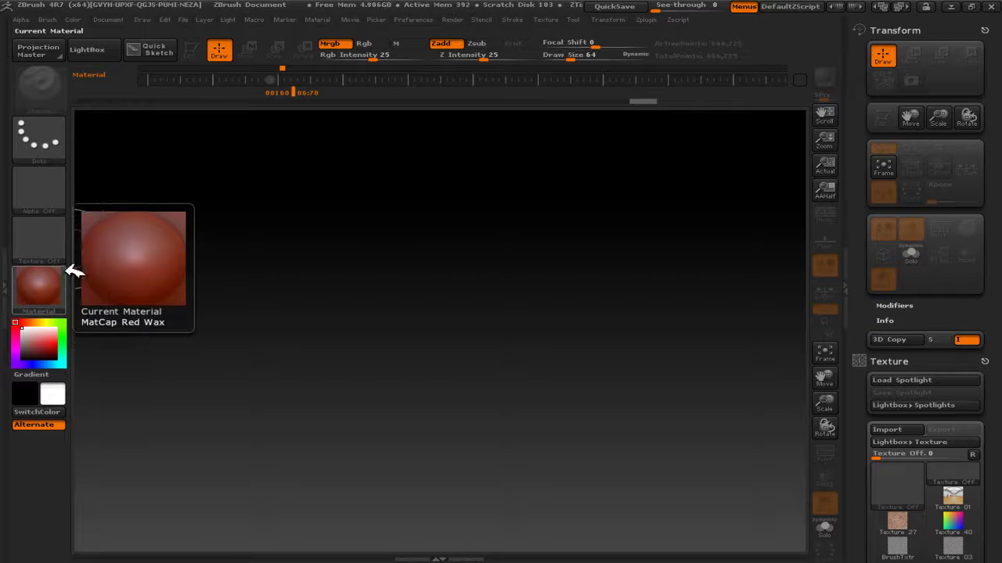
- Return to ZBrush, resume recording, rotate the finished vase, then swap it for Sphere3D
{"action": "key", "text": "alt+Tab"}
{"action": "left_click", "coordinate": [515, 254]}
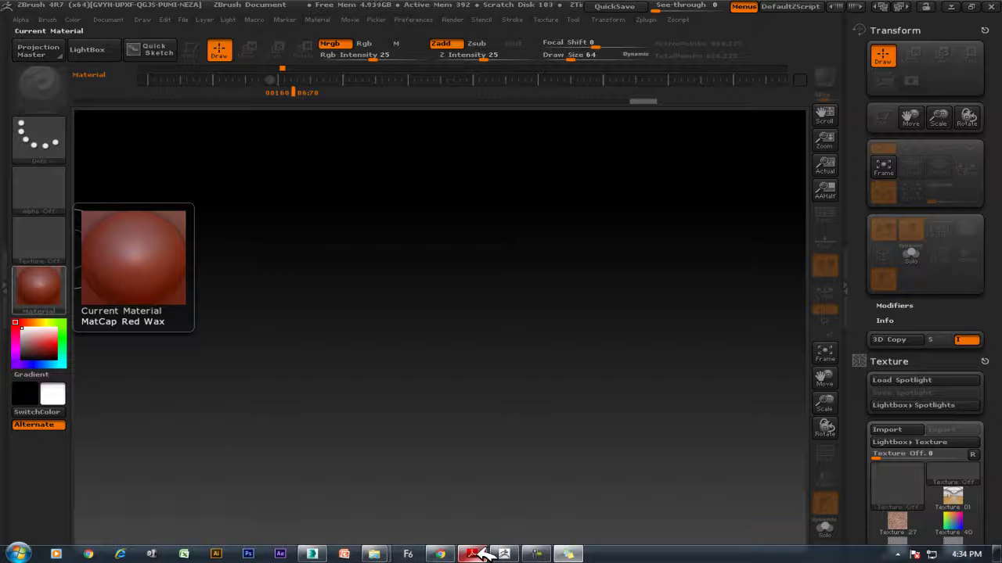
{"action": "left_click", "coordinate": [540, 553]}
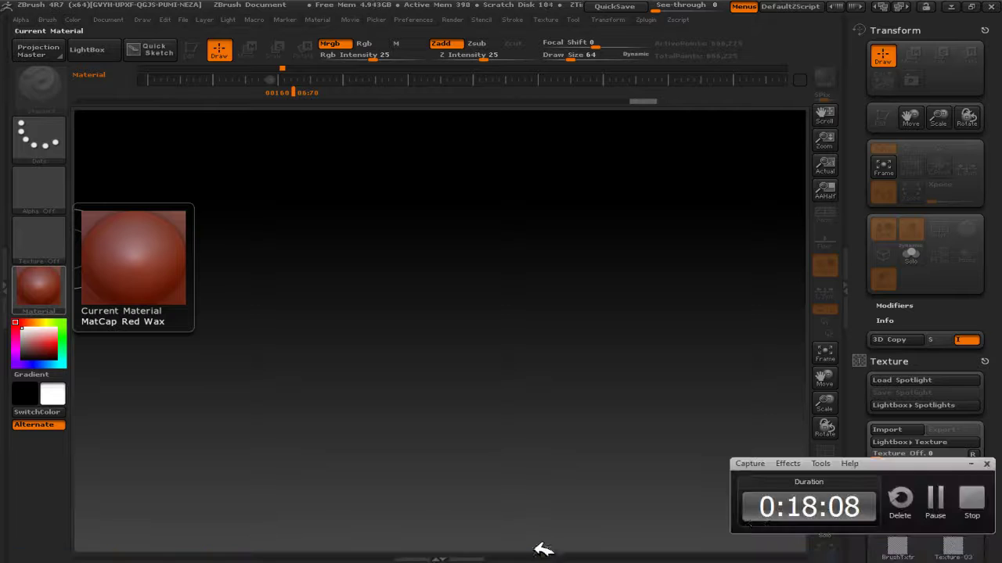
{"action": "left_click", "coordinate": [935, 497]}
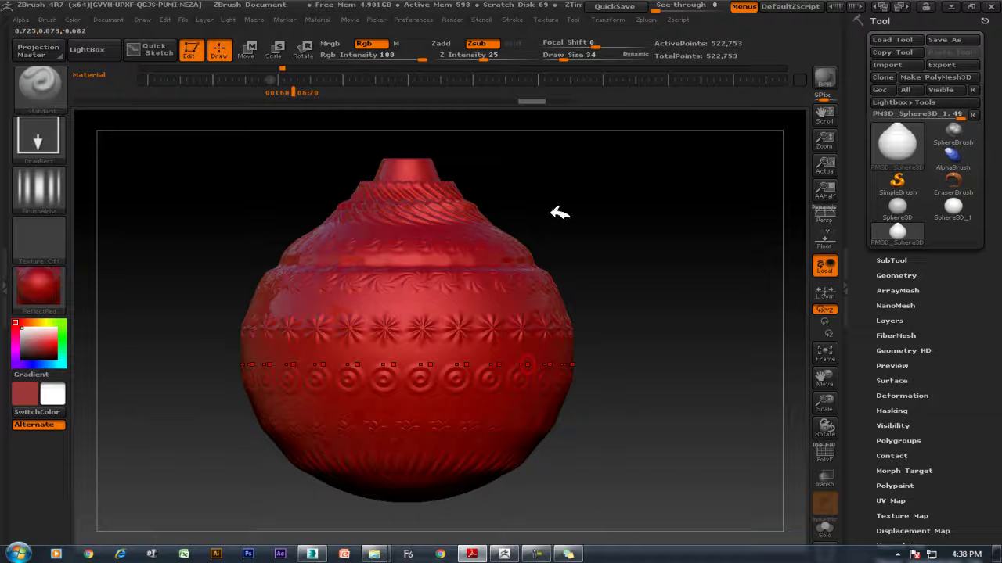
{"action": "mouse_move", "coordinate": [587, 198]}
{"action": "left_mouse_down"}
{"action": "mouse_move", "coordinate": [629, 223]}
{"action": "mouse_move", "coordinate": [633, 201]}
{"action": "mouse_move", "coordinate": [655, 226]}
{"action": "mouse_move", "coordinate": [733, 216]}
{"action": "left_mouse_up"}
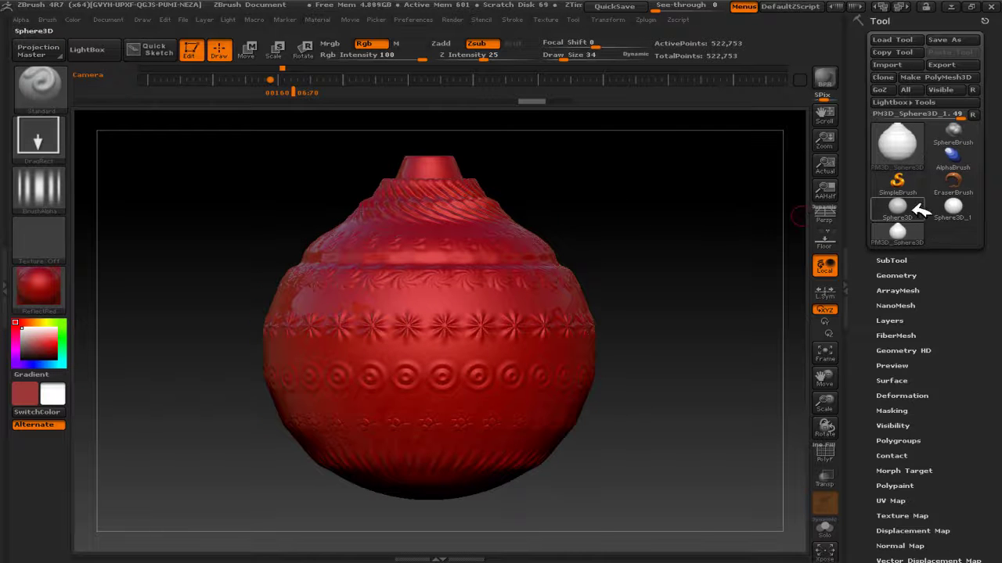
{"action": "left_click", "coordinate": [898, 207]}
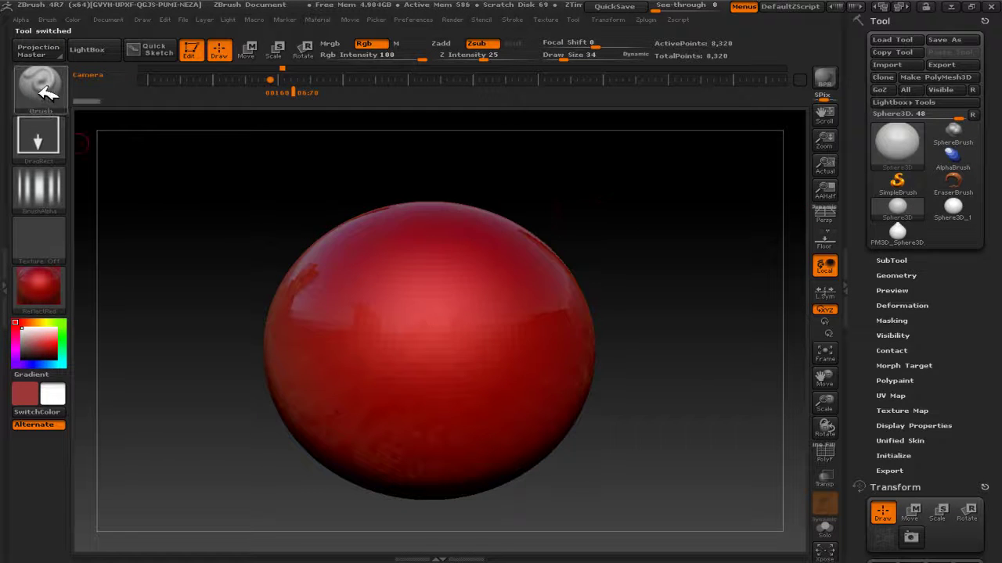
- Choose the Standard brush with the Alpha 19 swirl and convert the sphere to a PolyMesh3D
{"action": "left_click", "coordinate": [39, 85]}
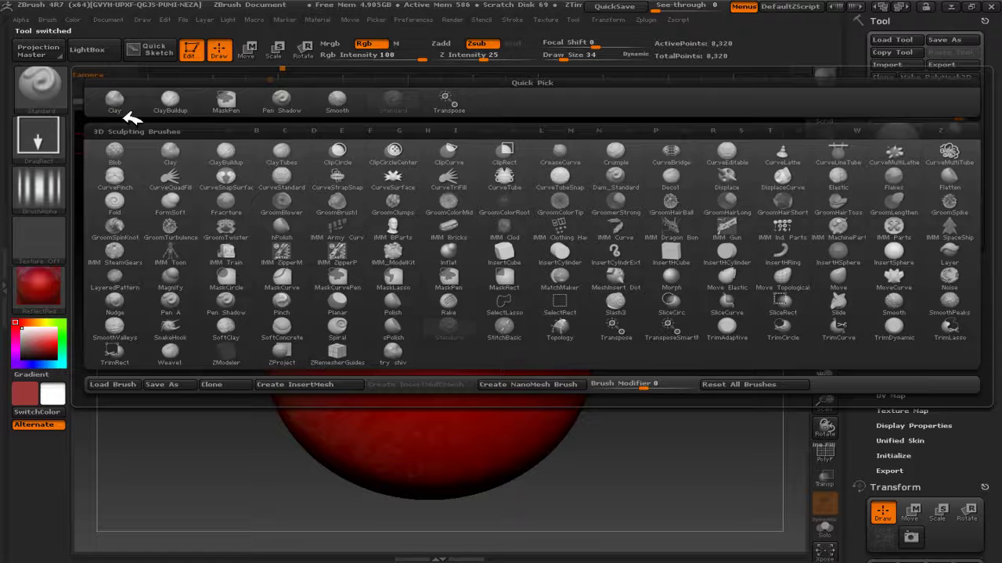
{"action": "left_click", "coordinate": [391, 100]}
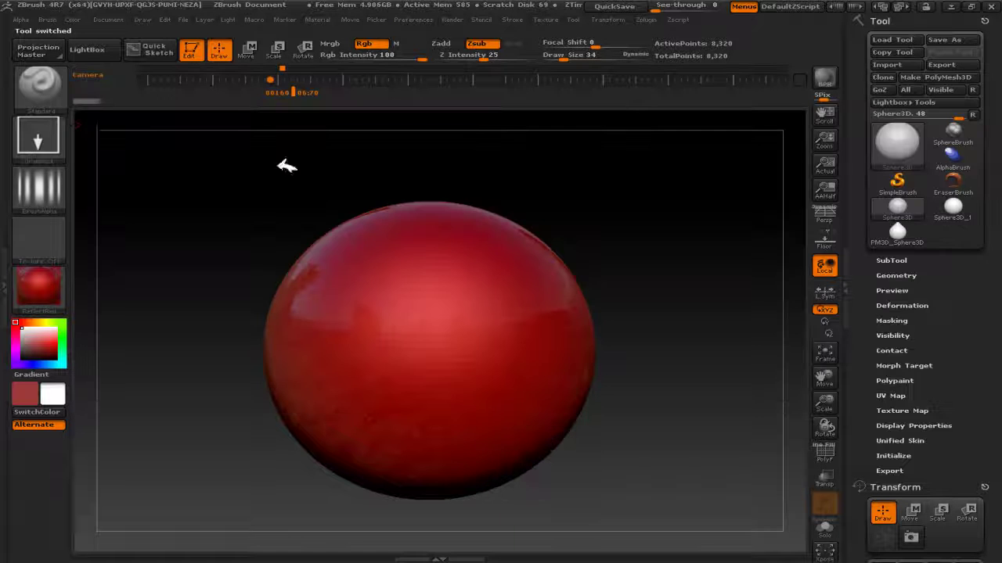
{"action": "left_click", "coordinate": [60, 129]}
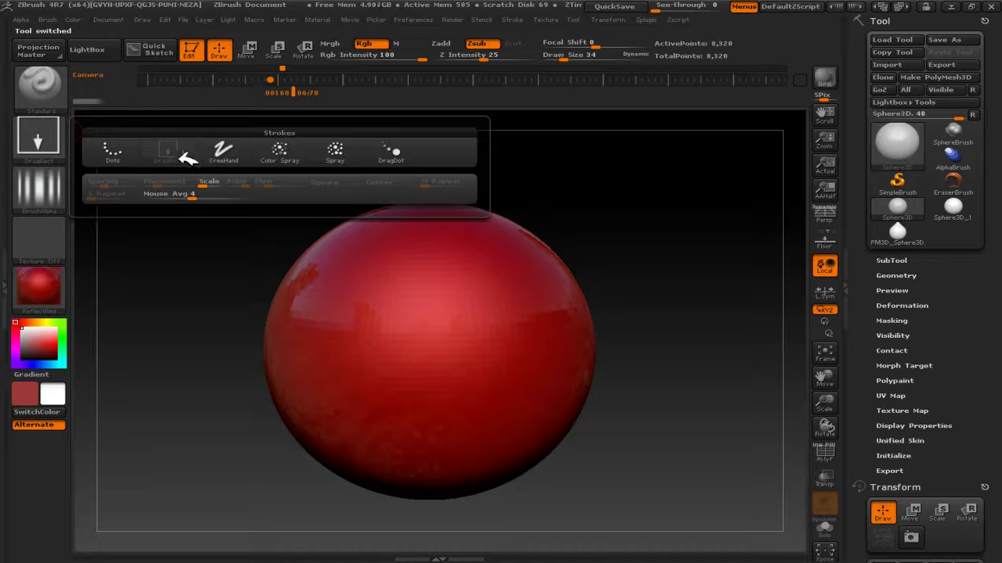
{"action": "left_click", "coordinate": [37, 191]}
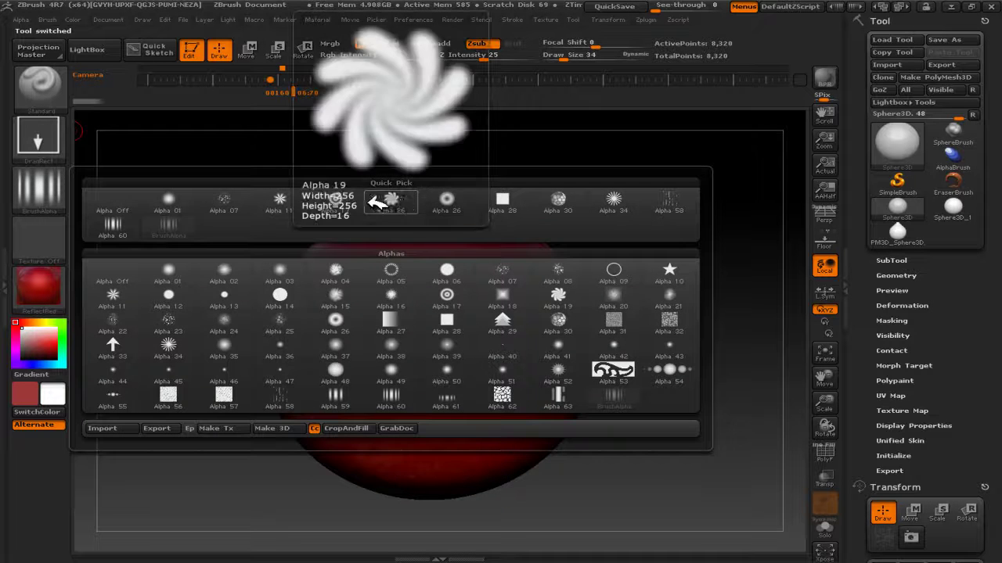
{"action": "left_click", "coordinate": [391, 201]}
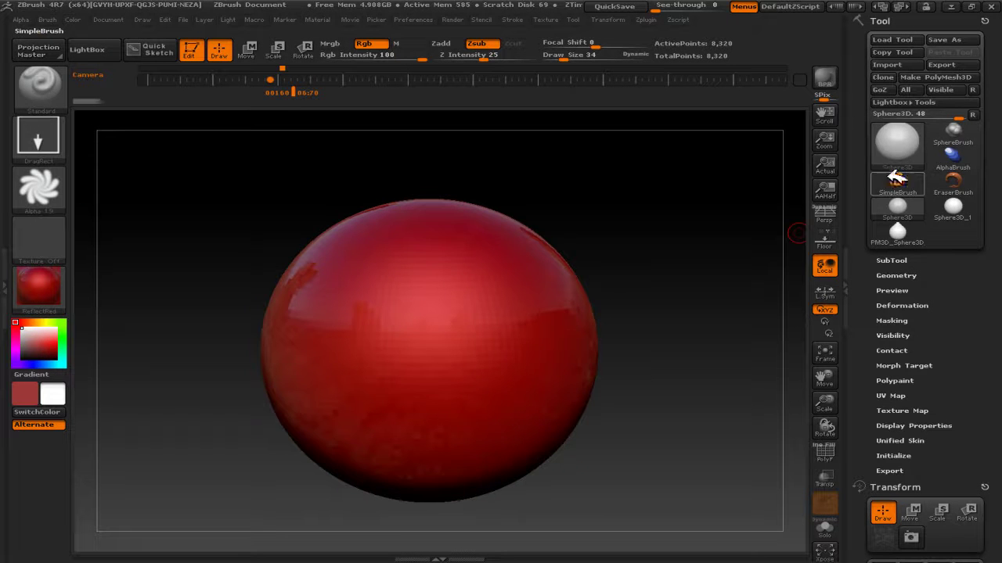
{"action": "left_click", "coordinate": [939, 76]}
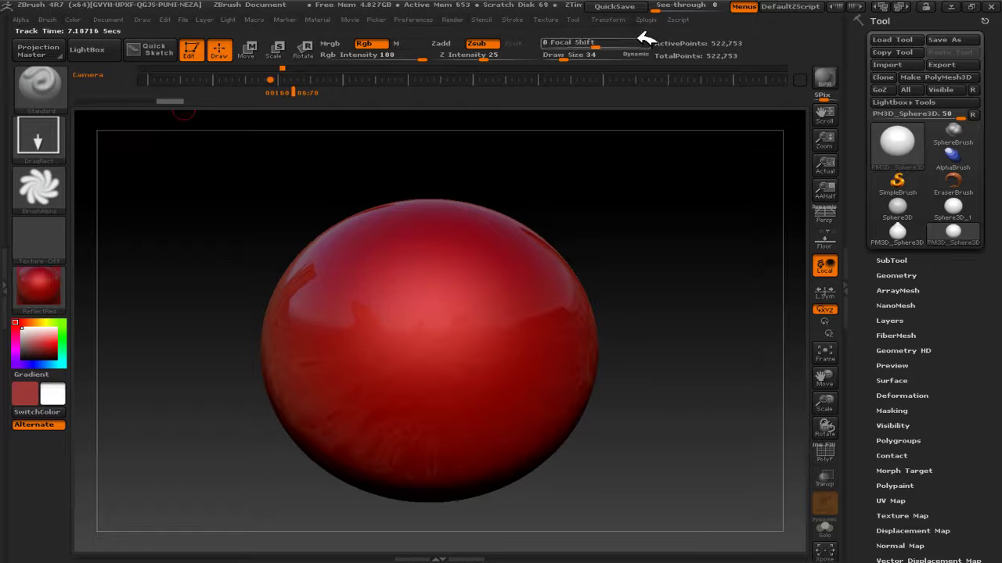
- Enable radial symmetry on the Y axis and raise RadialCount to 29
{"action": "left_click", "coordinate": [611, 20]}
{"action": "left_click", "coordinate": [678, 303]}
{"action": "left_click", "coordinate": [623, 327]}
{"action": "left_click", "coordinate": [653, 315]}
{"action": "left_click_drag", "start_coordinate": [671, 329], "coordinate": [690, 330]}
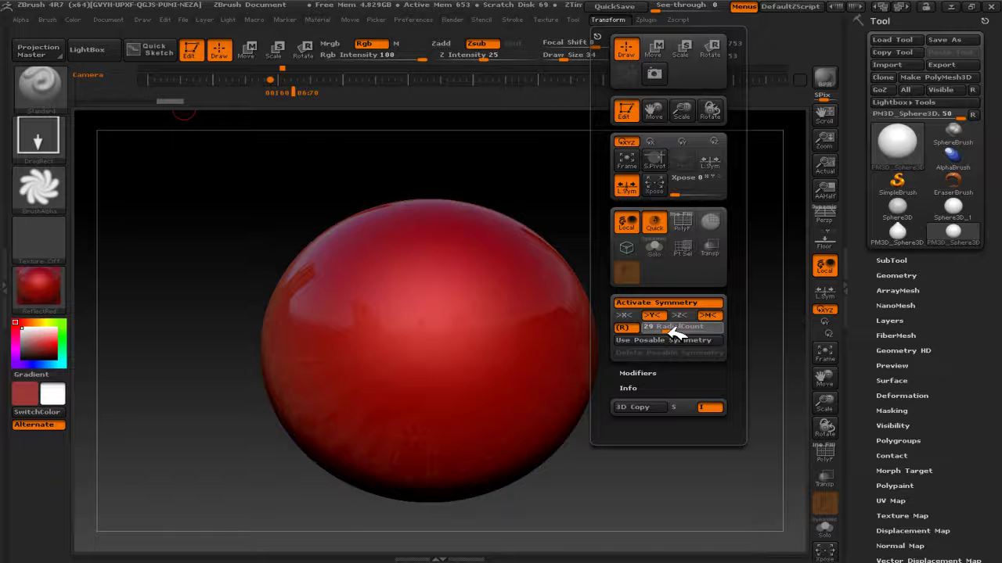
- Switch to Zadd and emboss an Alpha 19 swirl band and an Alpha 34 starburst band
{"action": "left_click_drag", "start_coordinate": [425, 271], "coordinate": [435, 301]}
{"action": "key", "text": "ctrl+z"}
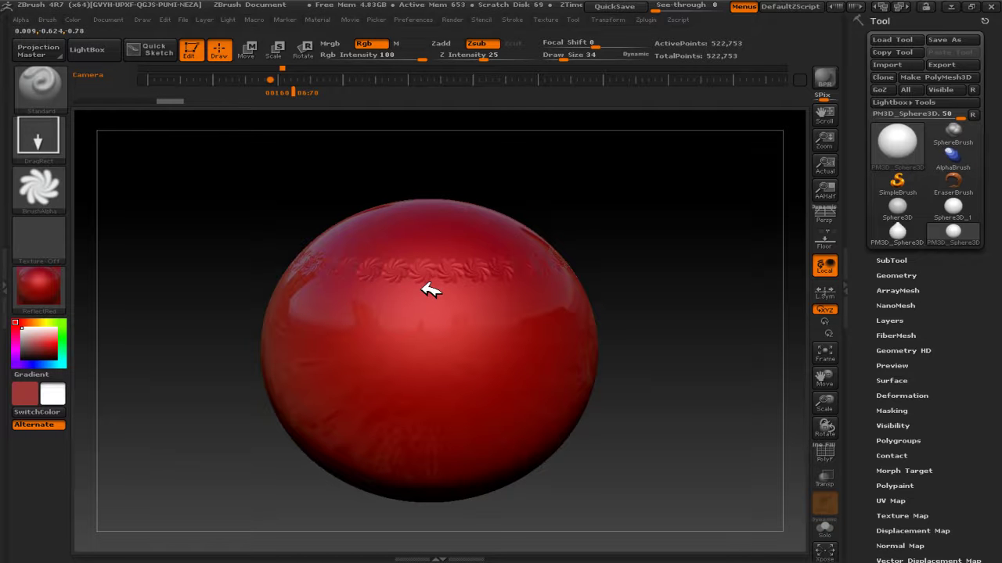
{"action": "left_click", "coordinate": [445, 44]}
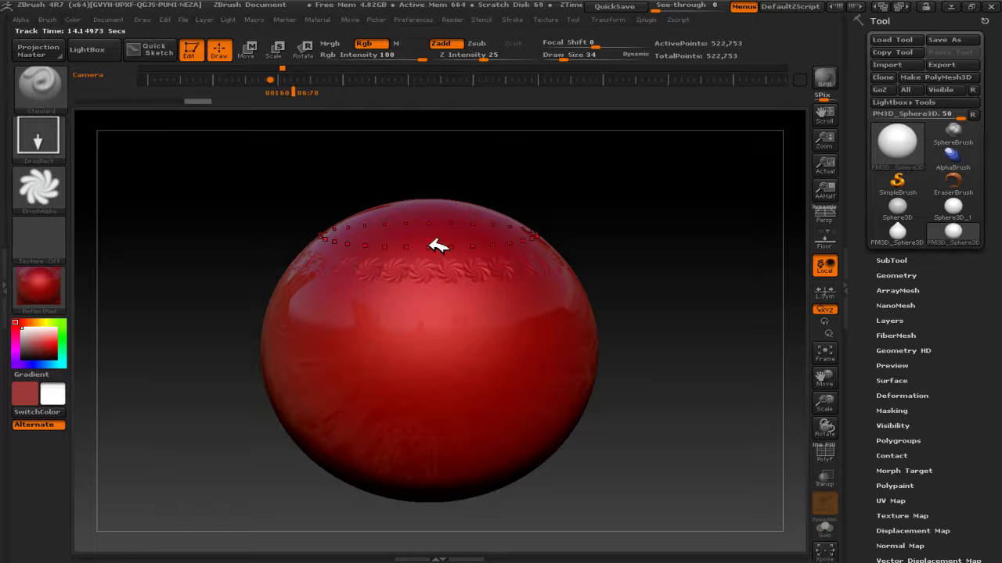
{"action": "left_click_drag", "start_coordinate": [439, 369], "coordinate": [431, 390]}
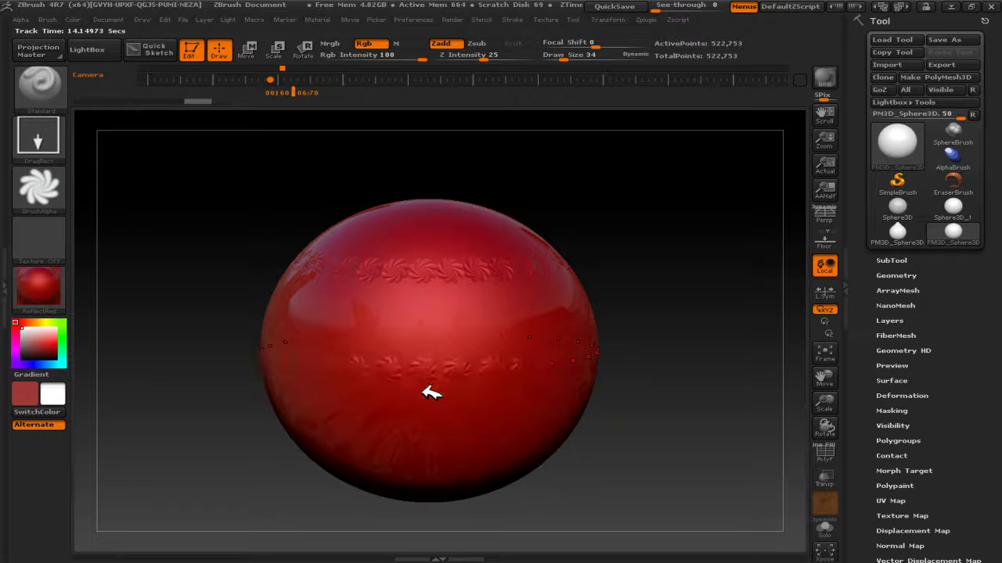
{"action": "left_click", "coordinate": [61, 190]}
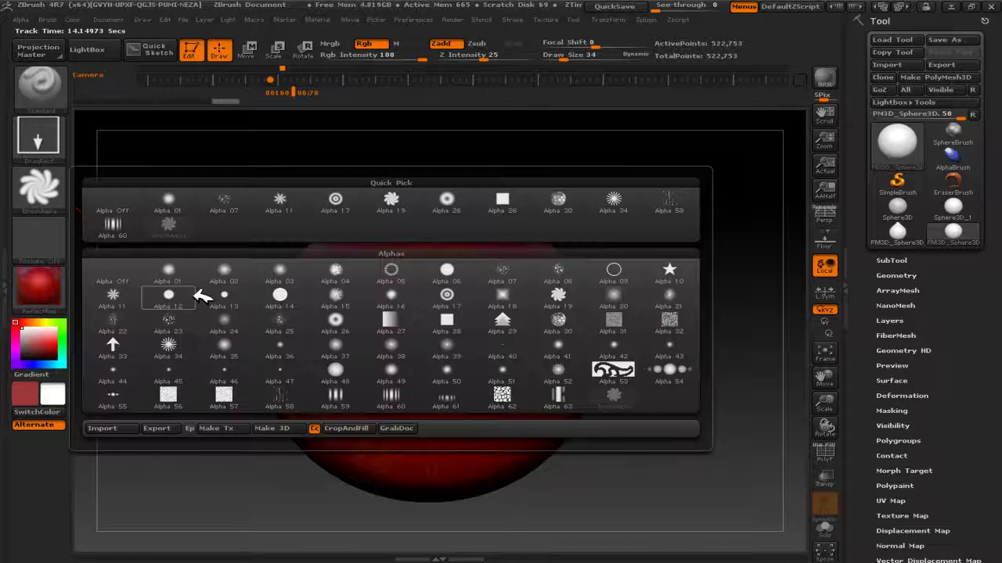
{"action": "left_click", "coordinate": [613, 201]}
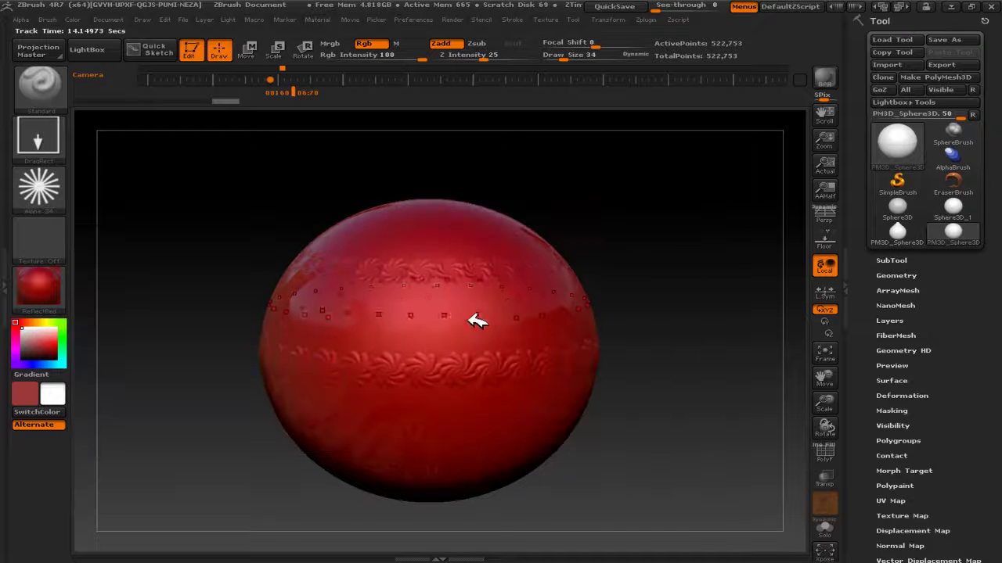
{"action": "left_click_drag", "start_coordinate": [429, 323], "coordinate": [438, 347]}
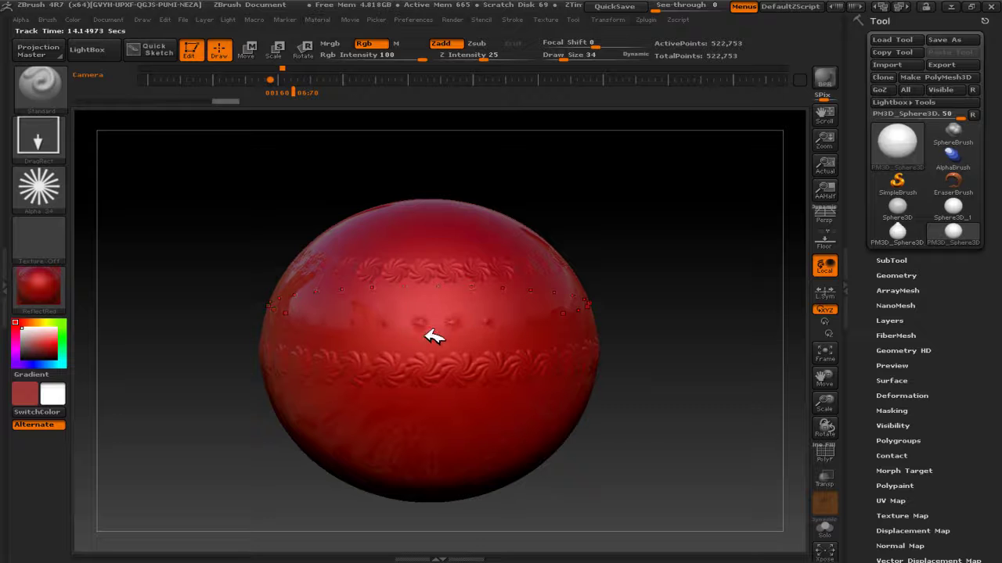
- Add another Alpha 19 swirl band and an Alpha 11 star band at a tilted angle
{"action": "left_click", "coordinate": [39, 188]}
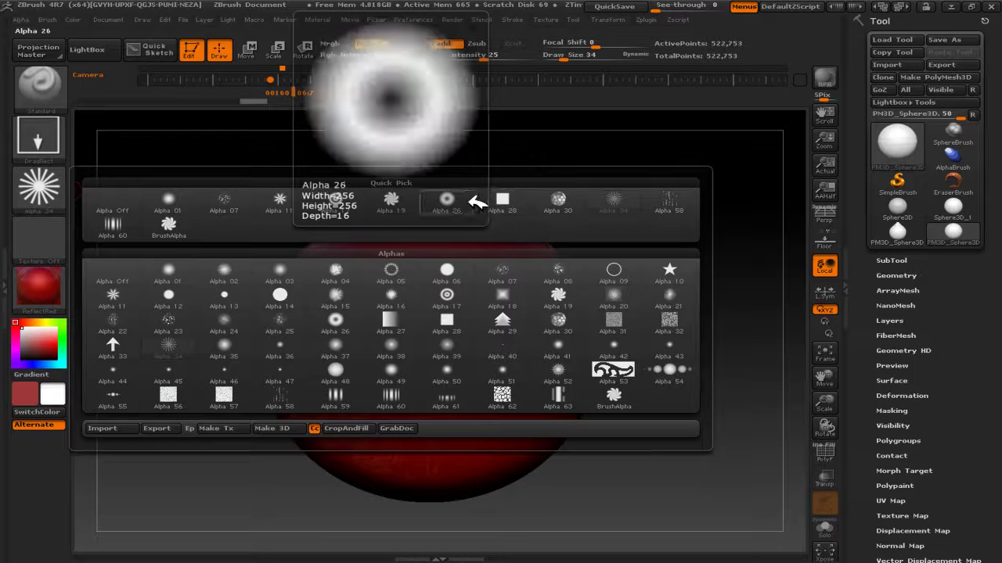
{"action": "left_click", "coordinate": [392, 200]}
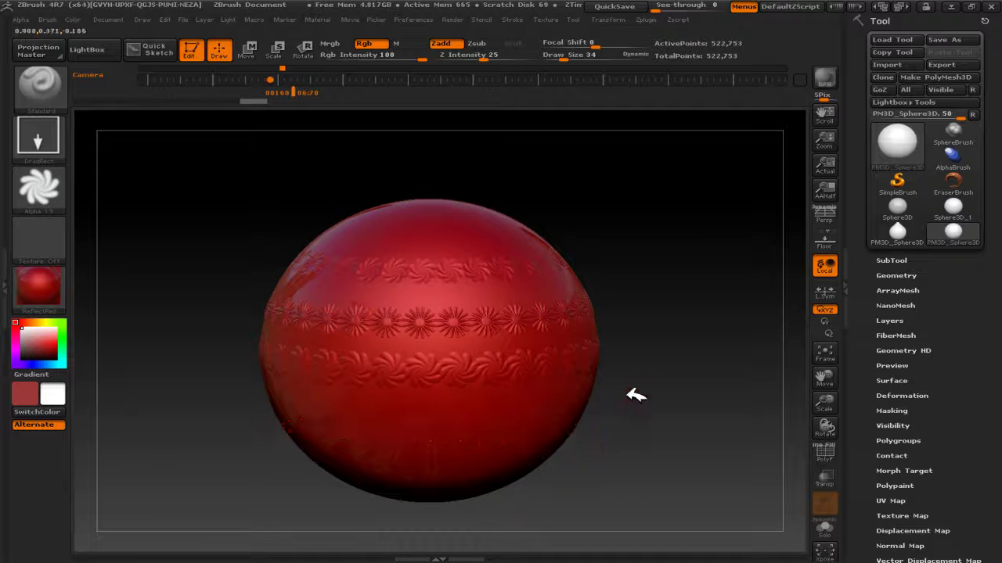
{"action": "left_click_drag", "start_coordinate": [636, 395], "coordinate": [639, 346]}
{"action": "left_click_drag", "start_coordinate": [418, 414], "coordinate": [418, 441]}
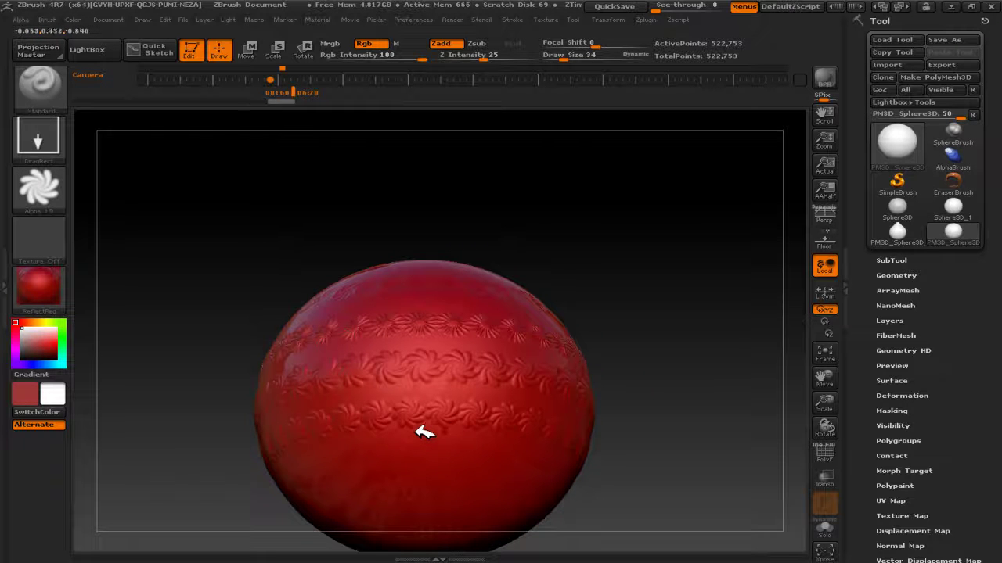
{"action": "left_click", "coordinate": [43, 188]}
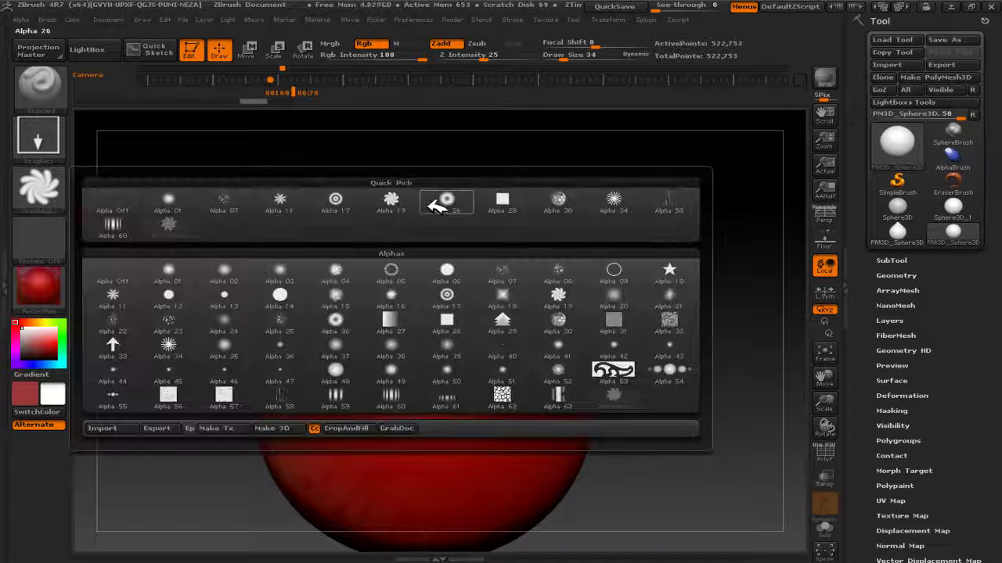
{"action": "left_click", "coordinate": [283, 202]}
{"action": "left_click_drag", "start_coordinate": [392, 413], "coordinate": [386, 438]}
- Turn the top forward and stamp an Alpha 37 band around it
{"action": "mouse_move", "coordinate": [409, 405]}
{"action": "left_mouse_down"}
{"action": "mouse_move", "coordinate": [604, 268]}
{"action": "mouse_move", "coordinate": [454, 253]}
{"action": "mouse_move", "coordinate": [424, 288]}
{"action": "left_mouse_up"}
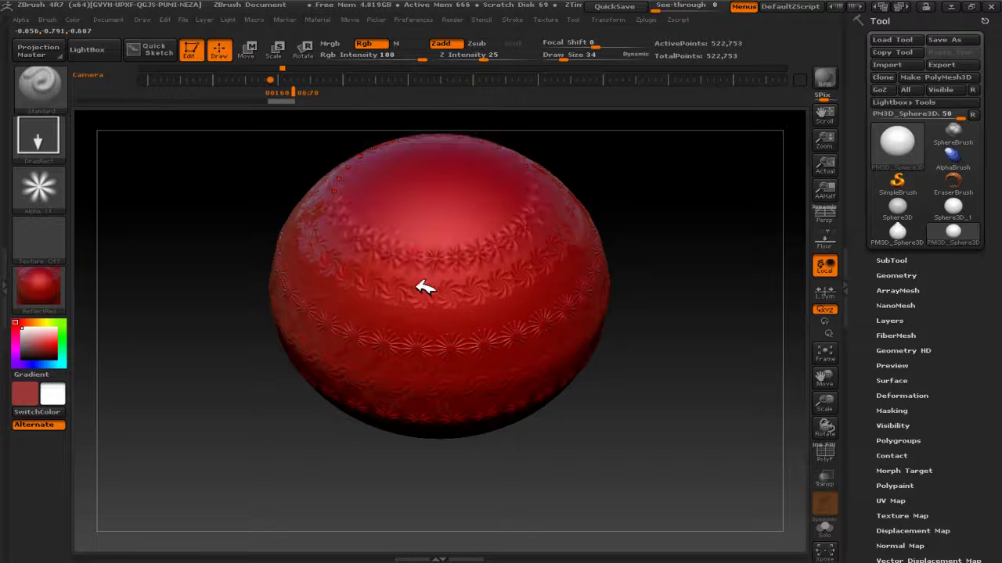
{"action": "left_click", "coordinate": [52, 189]}
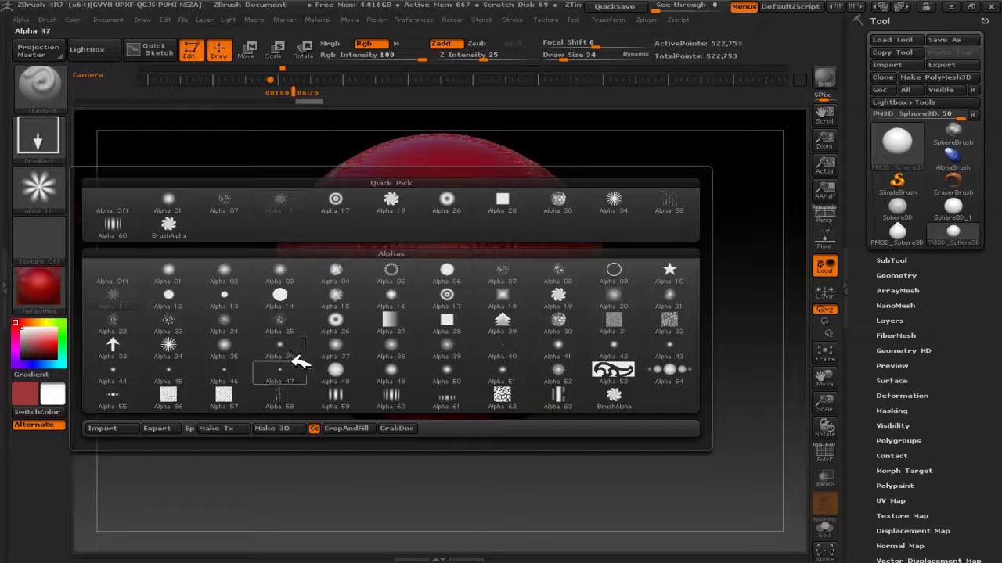
{"action": "left_click", "coordinate": [341, 351]}
{"action": "mouse_move", "coordinate": [423, 259]}
{"action": "left_mouse_down"}
{"action": "mouse_move", "coordinate": [431, 322]}
{"action": "mouse_move", "coordinate": [421, 302]}
{"action": "left_mouse_up"}
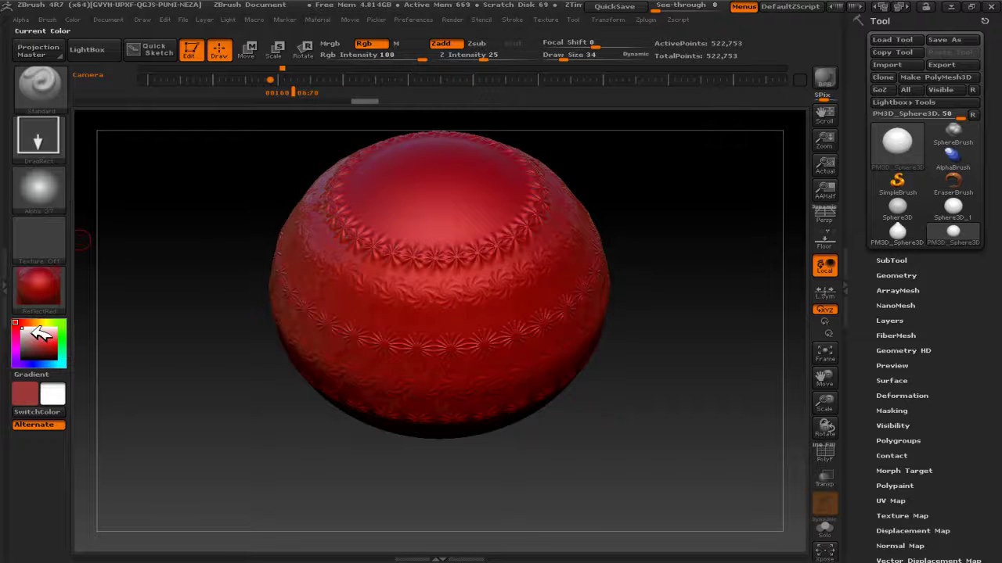
- Give the sphere a plain grey material and switch to freehand strokes
{"action": "left_click", "coordinate": [38, 286]}
{"action": "left_click", "coordinate": [169, 426]}
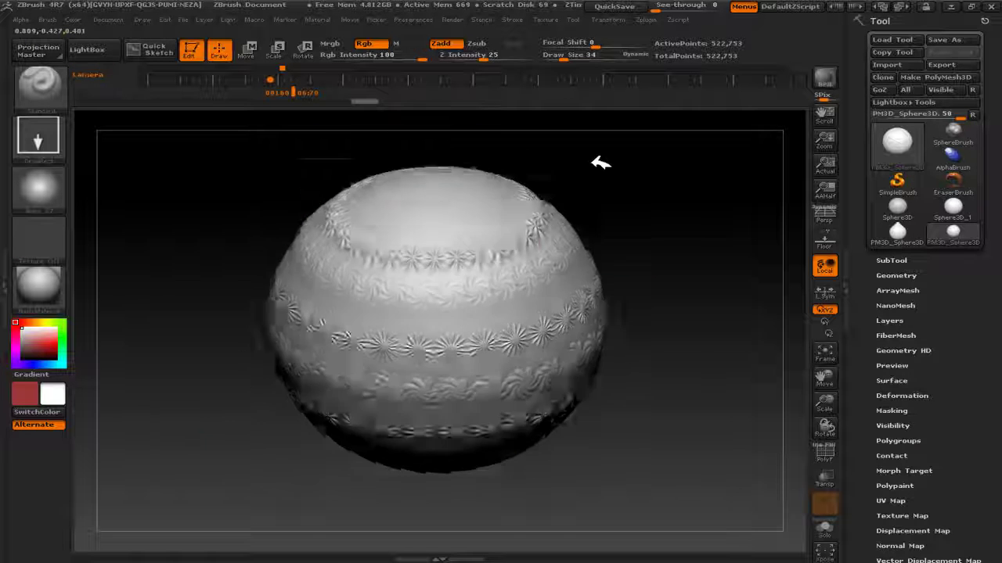
{"action": "left_click", "coordinate": [39, 137]}
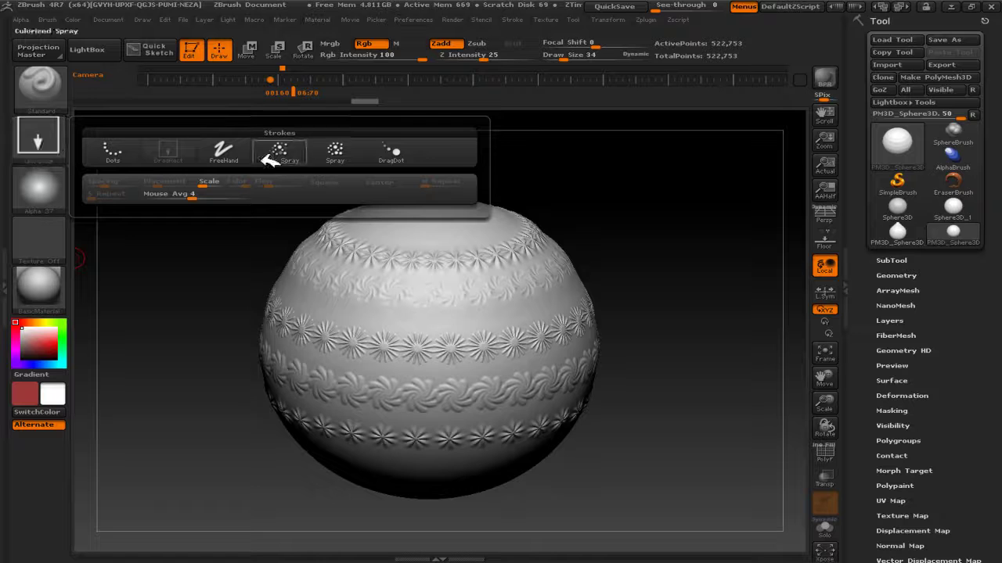
{"action": "left_click", "coordinate": [221, 151]}
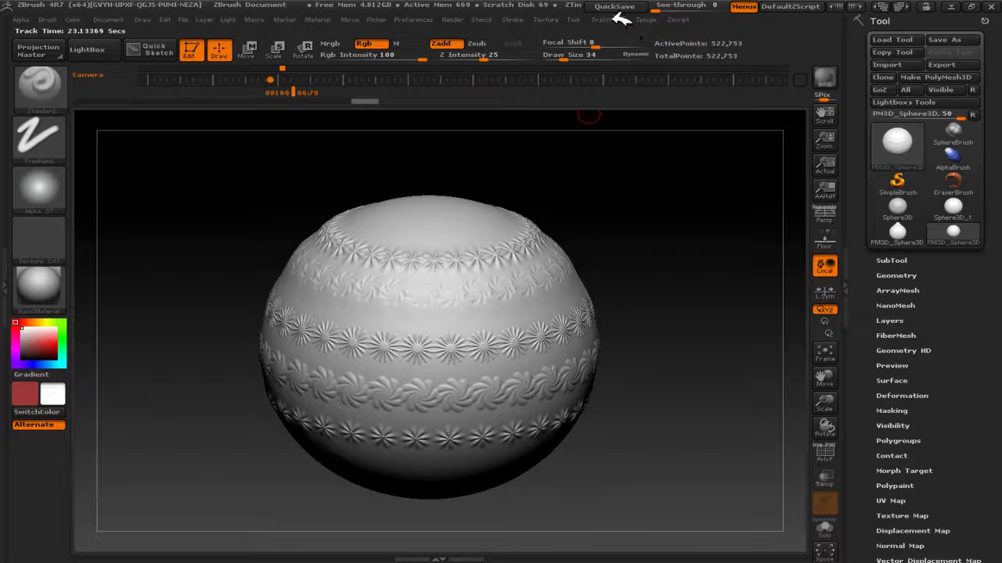
- Pick a small round dot alpha and carve a thin groove between the bands
{"action": "left_click", "coordinate": [613, 20]}
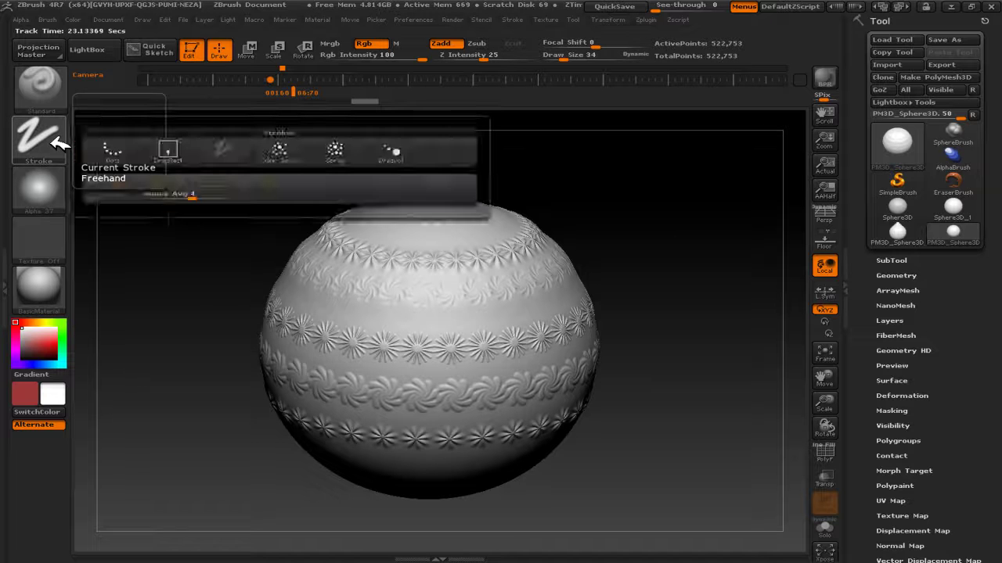
{"action": "left_click", "coordinate": [43, 186]}
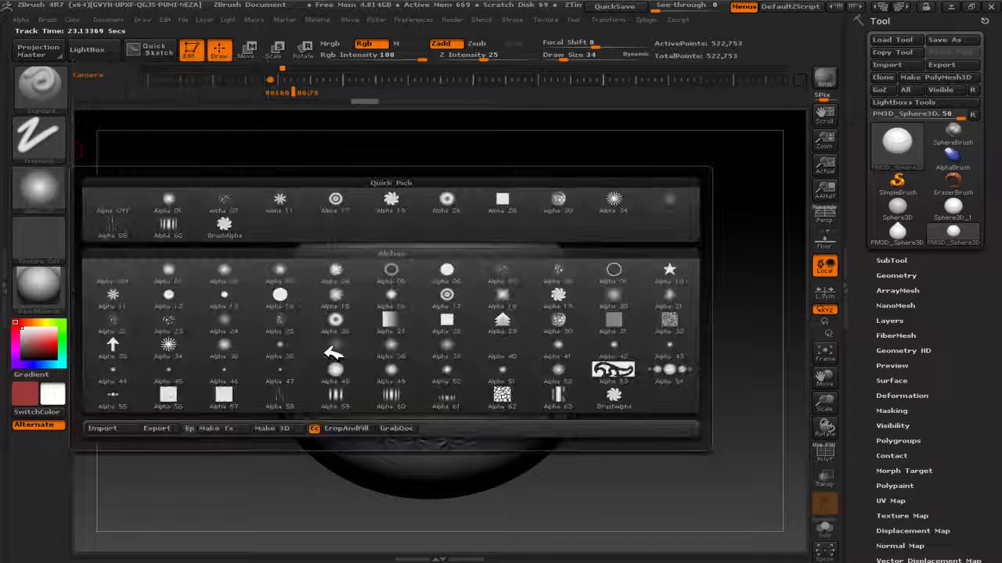
{"action": "left_click", "coordinate": [283, 346]}
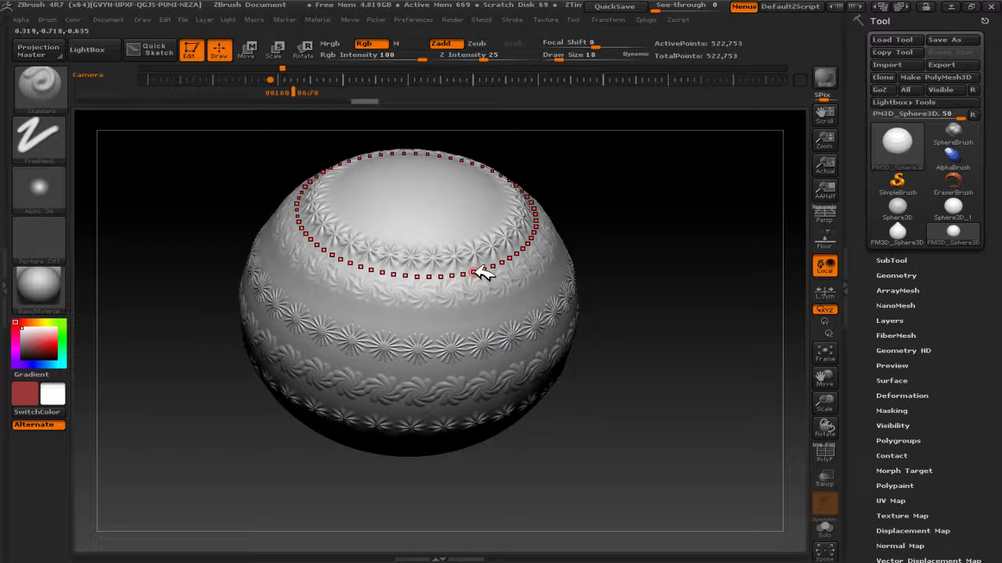
{"action": "left_click", "coordinate": [519, 308]}
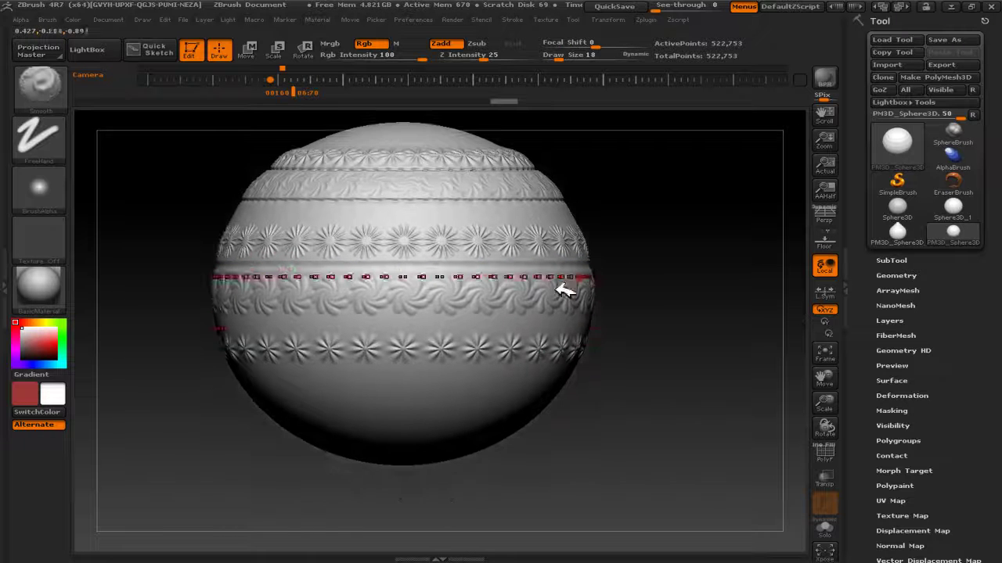
{"action": "left_click_drag", "start_coordinate": [563, 290], "coordinate": [503, 331]}
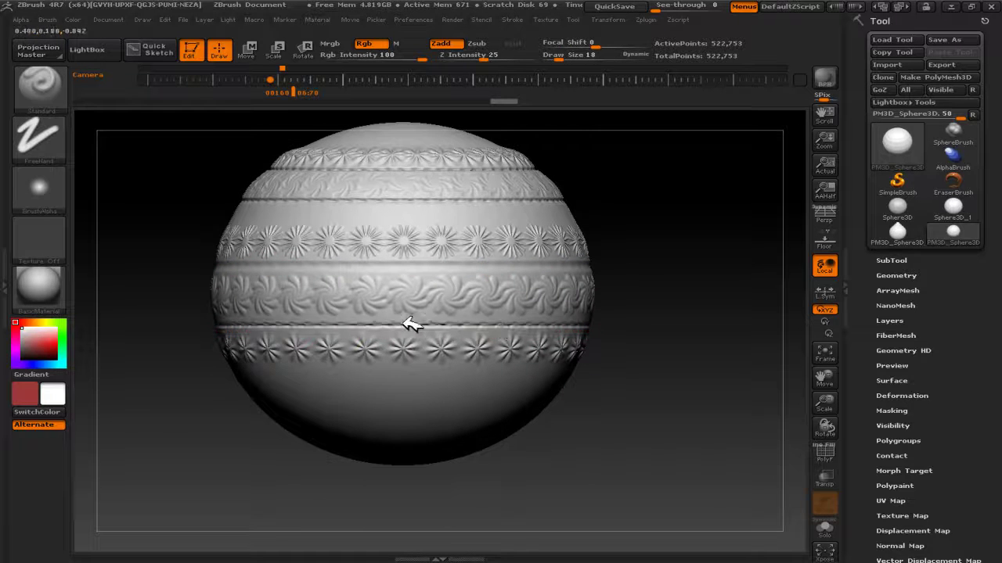
- Lay a curve across the lower sphere and apply it as a soft groove
{"action": "mouse_move", "coordinate": [454, 326]}
{"action": "left_mouse_down"}
{"action": "mouse_move", "coordinate": [441, 371]}
{"action": "mouse_move", "coordinate": [469, 376]}
{"action": "left_mouse_up"}
{"action": "left_click", "coordinate": [312, 373], "text": "shift"}
{"action": "mouse_move", "coordinate": [662, 318]}
{"action": "left_mouse_down", "text": "alt"}
{"action": "mouse_move", "coordinate": [631, 284]}
{"action": "mouse_move", "coordinate": [628, 333]}
{"action": "mouse_move", "coordinate": [632, 279]}
{"action": "mouse_move", "coordinate": [519, 284]}
{"action": "left_mouse_up", "text": "alt"}
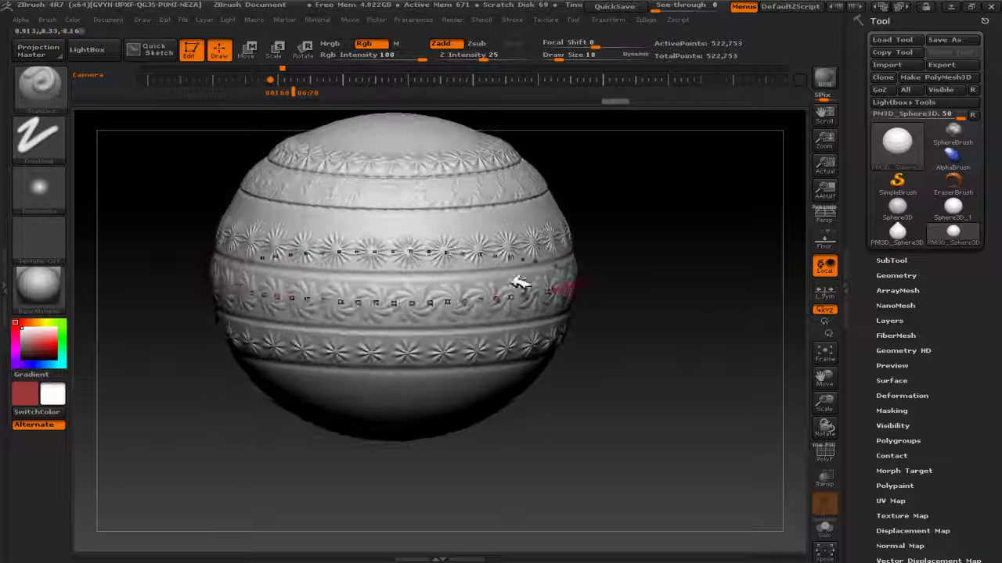
- Load the striped Alpha 60 and rotate to view the sphere's top
{"action": "left_click", "coordinate": [40, 186]}
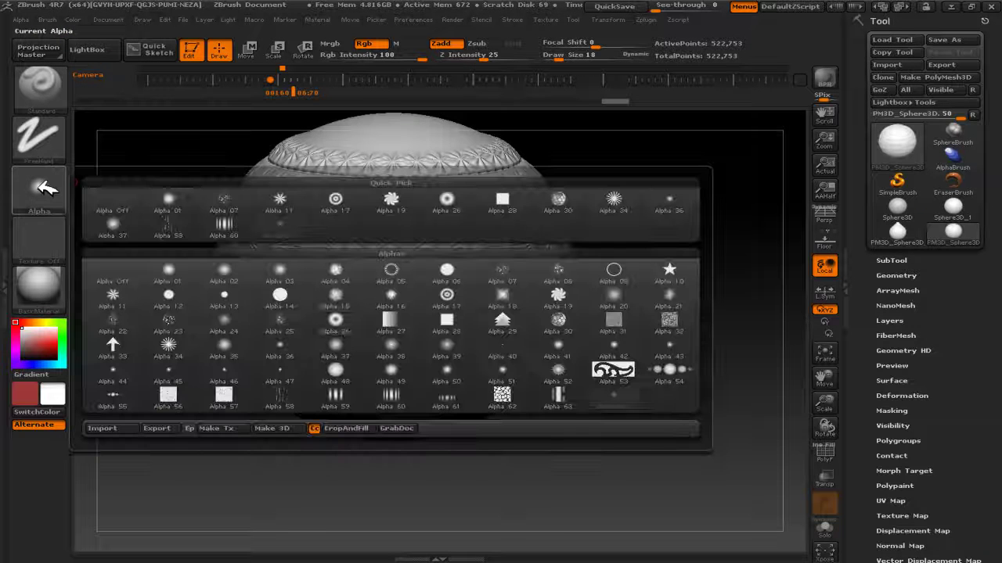
{"action": "left_click", "coordinate": [408, 399]}
{"action": "mouse_move", "coordinate": [586, 274]}
{"action": "left_mouse_down", "text": "alt"}
{"action": "mouse_move", "coordinate": [633, 264]}
{"action": "mouse_move", "coordinate": [462, 273]}
{"action": "mouse_move", "coordinate": [451, 284]}
{"action": "mouse_move", "coordinate": [433, 247]}
{"action": "mouse_move", "coordinate": [429, 261]}
{"action": "left_mouse_up", "text": "alt"}
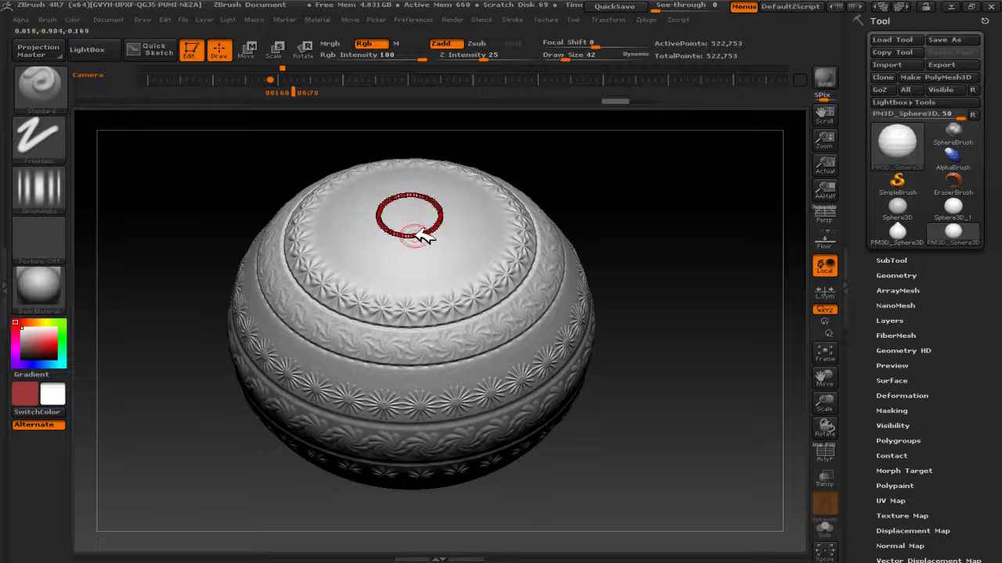
- Stamp Alpha 60 striped radial rings on the top and lower sphere, smoothing the upper edge
{"action": "left_click_drag", "start_coordinate": [436, 258], "coordinate": [419, 290]}
{"action": "mouse_move", "coordinate": [403, 223]}
{"action": "left_mouse_down"}
{"action": "mouse_move", "coordinate": [414, 250]}
{"action": "mouse_move", "coordinate": [447, 273]}
{"action": "left_mouse_up"}
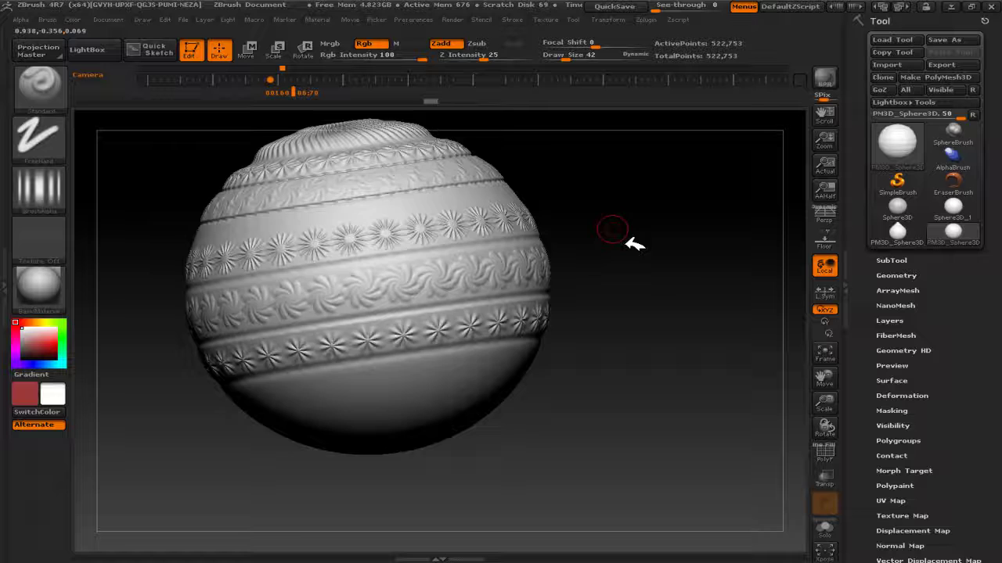
{"action": "left_click_drag", "start_coordinate": [634, 244], "coordinate": [637, 209]}
{"action": "left_click_drag", "start_coordinate": [389, 360], "coordinate": [406, 321]}
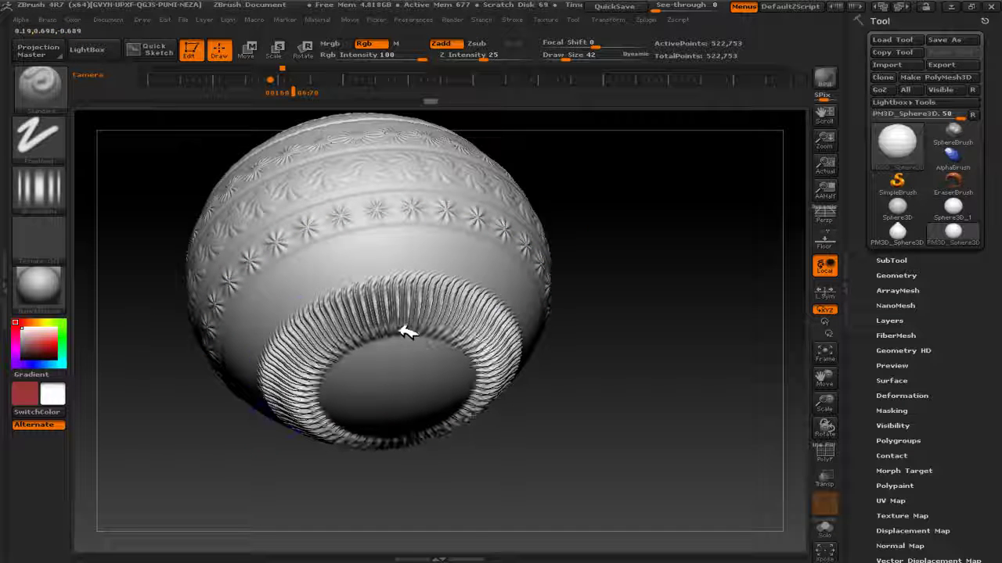
{"action": "left_click_drag", "start_coordinate": [399, 392], "coordinate": [414, 351]}
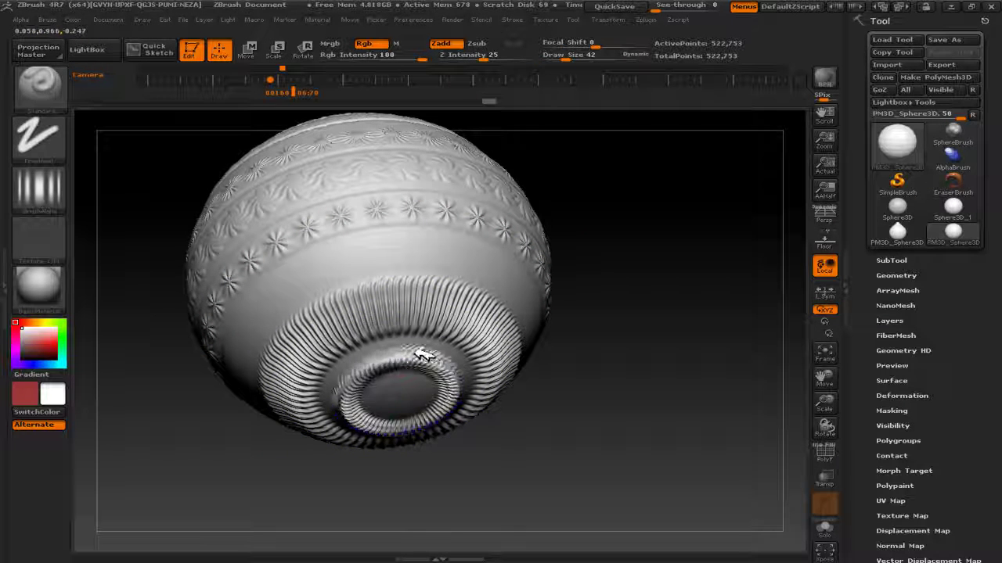
{"action": "mouse_move", "coordinate": [325, 311]}
{"action": "left_mouse_down", "text": "shift"}
{"action": "mouse_move", "coordinate": [347, 335]}
{"action": "mouse_move", "coordinate": [347, 297]}
{"action": "mouse_move", "coordinate": [365, 358]}
{"action": "mouse_move", "coordinate": [362, 283]}
{"action": "left_mouse_up", "text": "shift"}
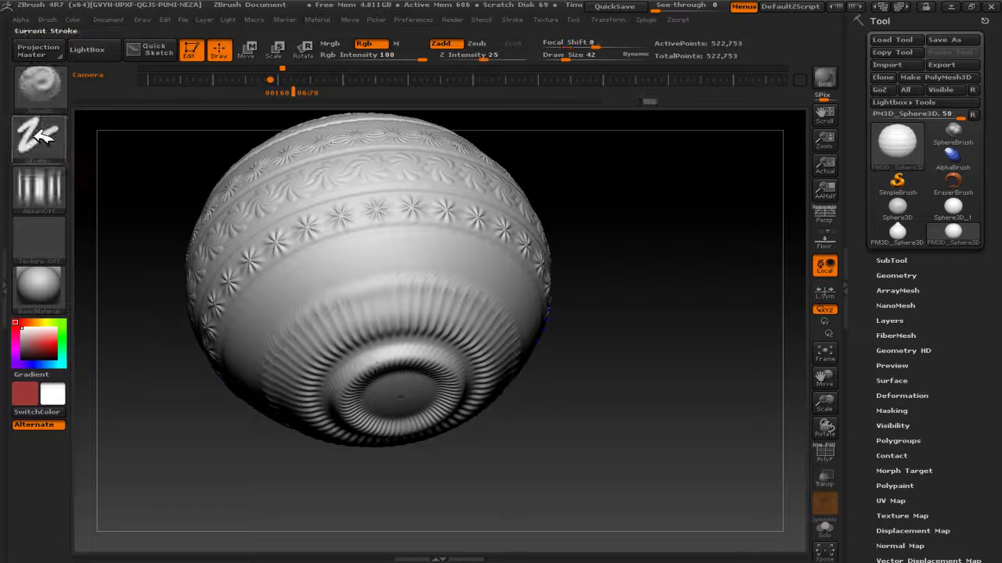
- Switch to Alpha 61 and sculpt a striped band around the upper ring
{"action": "left_click", "coordinate": [31, 210]}
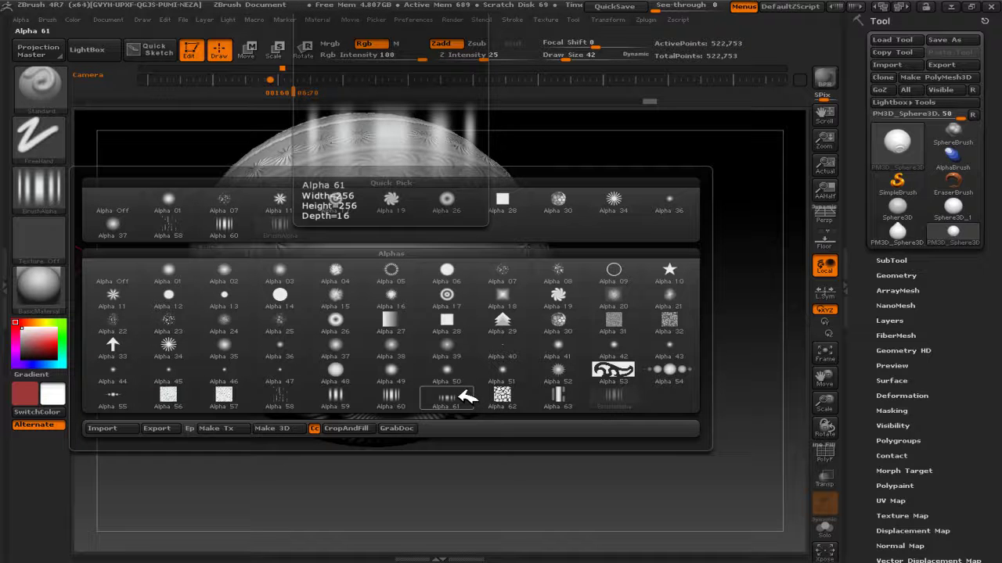
{"action": "left_click", "coordinate": [446, 397]}
{"action": "left_click_drag", "start_coordinate": [375, 253], "coordinate": [389, 280]}
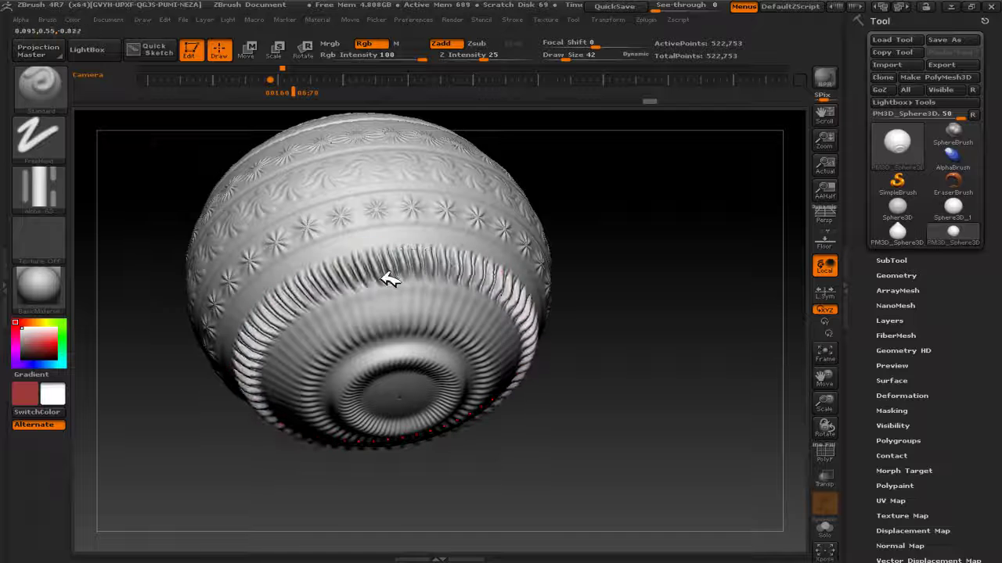
{"action": "left_click_drag", "start_coordinate": [329, 284], "coordinate": [389, 286]}
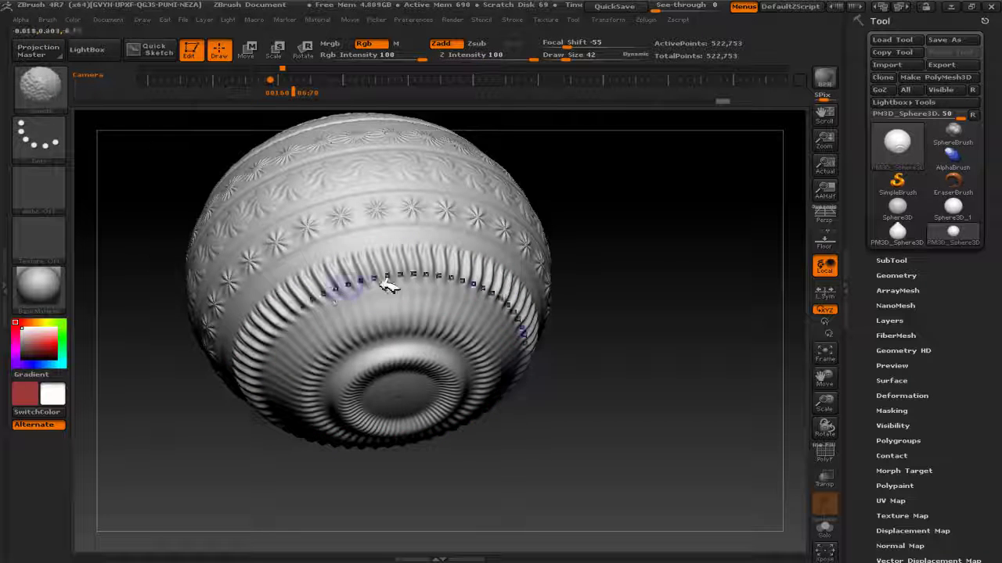
{"action": "left_click_drag", "start_coordinate": [660, 352], "coordinate": [543, 418]}
{"action": "left_click_drag", "start_coordinate": [442, 409], "coordinate": [331, 368]}
- Reapply the pattern along the lower band and check the Transform symmetry settings
{"action": "mouse_move", "coordinate": [564, 329]}
{"action": "left_mouse_down"}
{"action": "mouse_move", "coordinate": [587, 298]}
{"action": "mouse_move", "coordinate": [385, 297]}
{"action": "left_mouse_up"}
{"action": "left_click", "coordinate": [418, 314]}
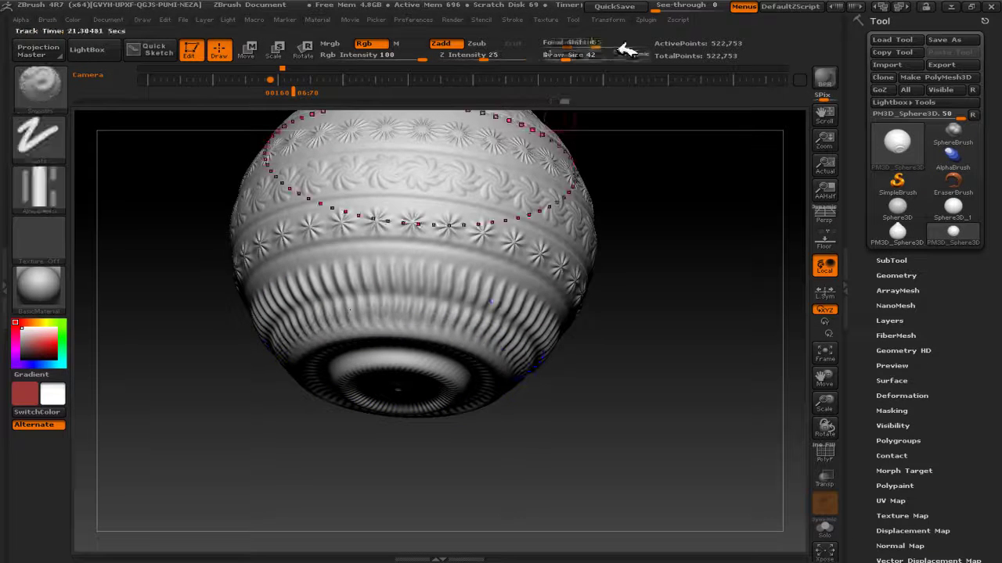
{"action": "left_click", "coordinate": [609, 20]}
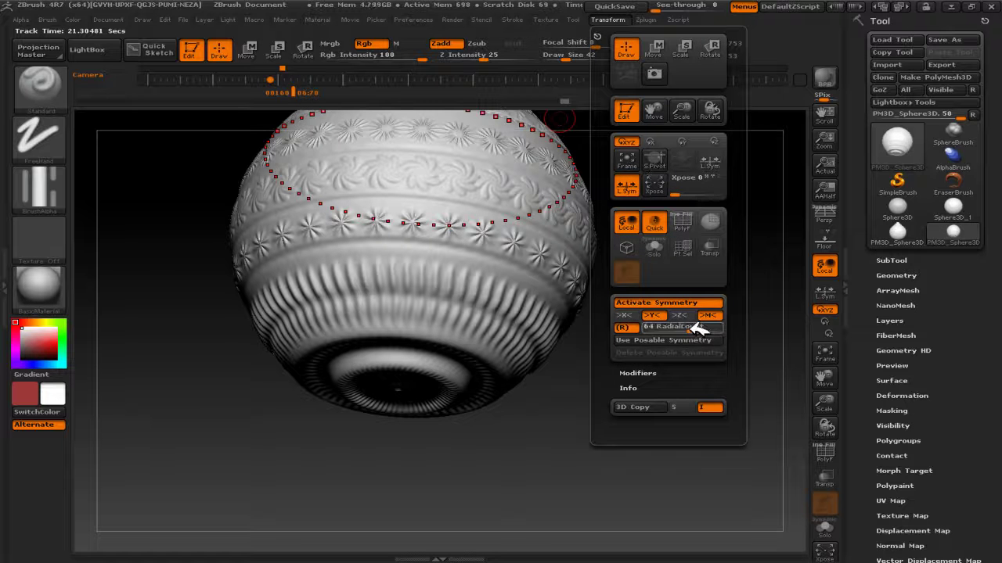
{"action": "mouse_move", "coordinate": [586, 398]}
{"action": "left_mouse_down"}
{"action": "mouse_move", "coordinate": [514, 477]}
{"action": "mouse_move", "coordinate": [603, 418]}
{"action": "mouse_move", "coordinate": [605, 332]}
{"action": "mouse_move", "coordinate": [633, 342]}
{"action": "mouse_move", "coordinate": [572, 282]}
{"action": "left_mouse_up"}
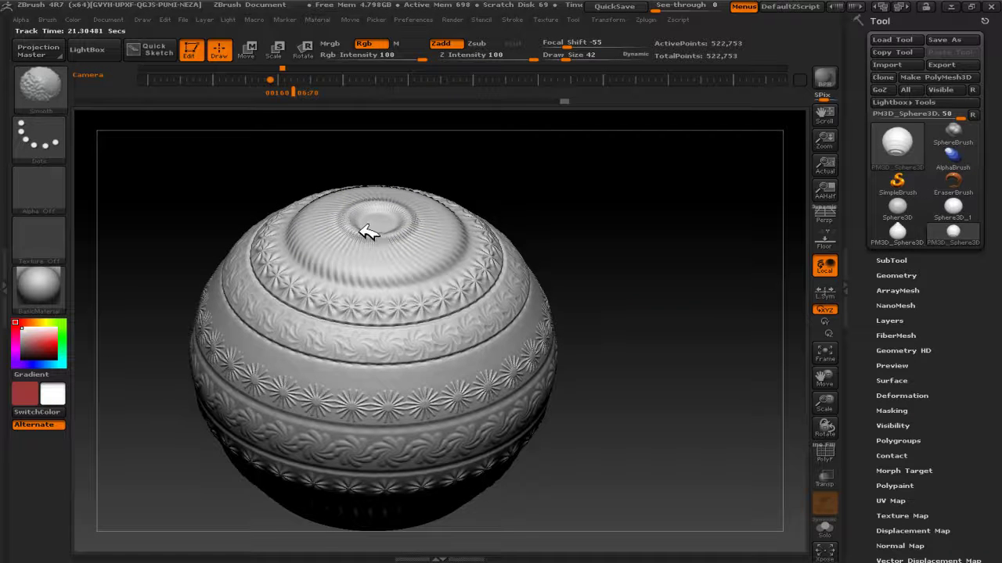
- Lower Z Intensity to 9 and sculpt a deeper swirl into the ring on the top
{"action": "key", "text": "ctrl+shift+z"}
{"action": "key", "text": "ctrl+shift+z"}
{"action": "key", "text": "ctrl+shift+z"}
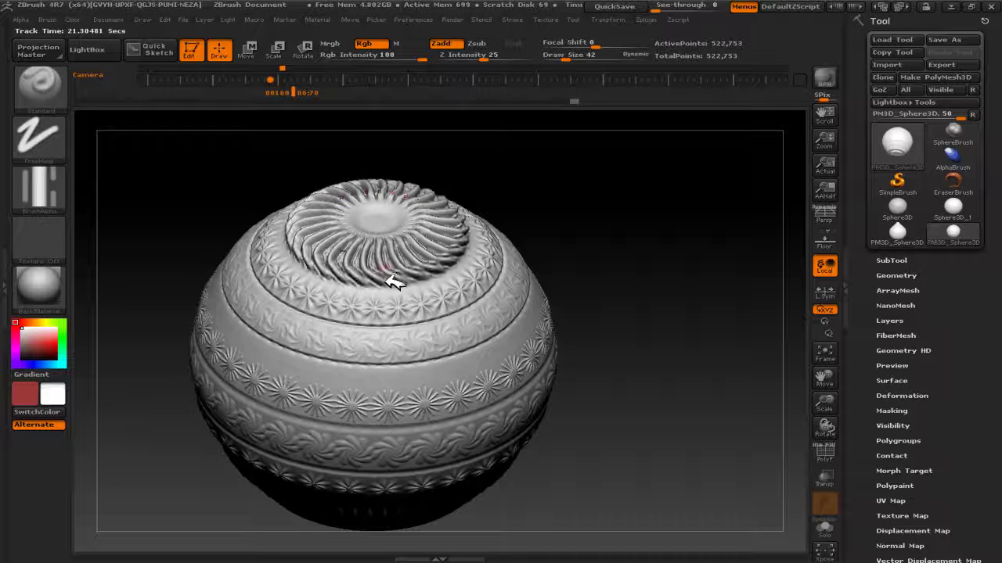
{"action": "key", "text": "ctrl+z"}
{"action": "key", "text": "ctrl+z"}
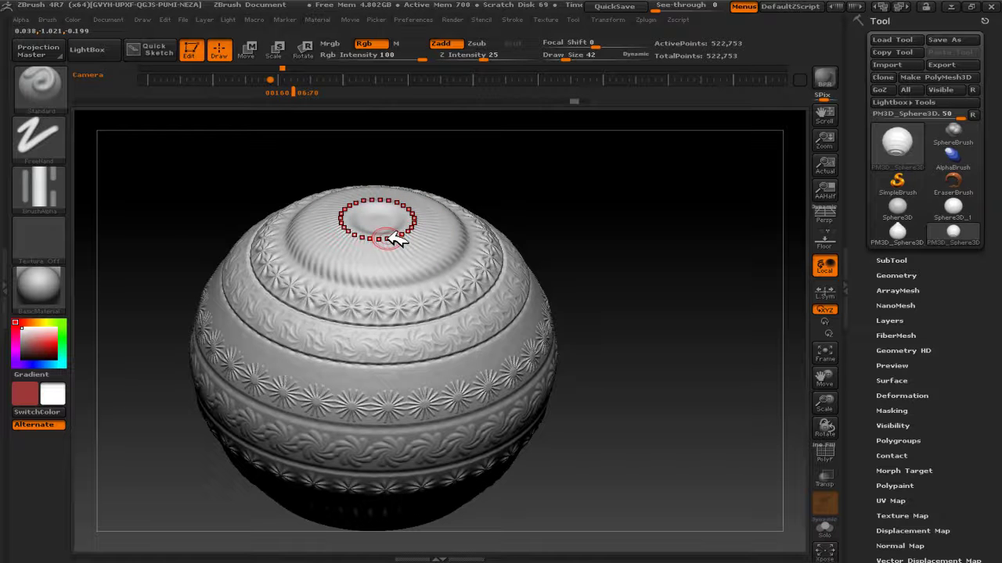
{"action": "left_click", "coordinate": [488, 57]}
{"action": "type", "text": "9"}
{"action": "key", "text": "Return"}
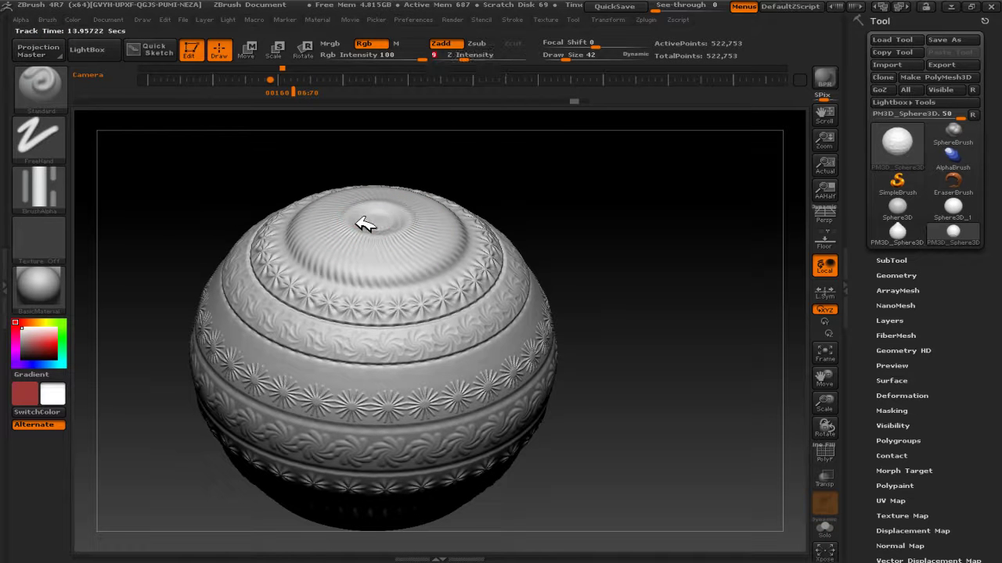
{"action": "left_click", "coordinate": [354, 269]}
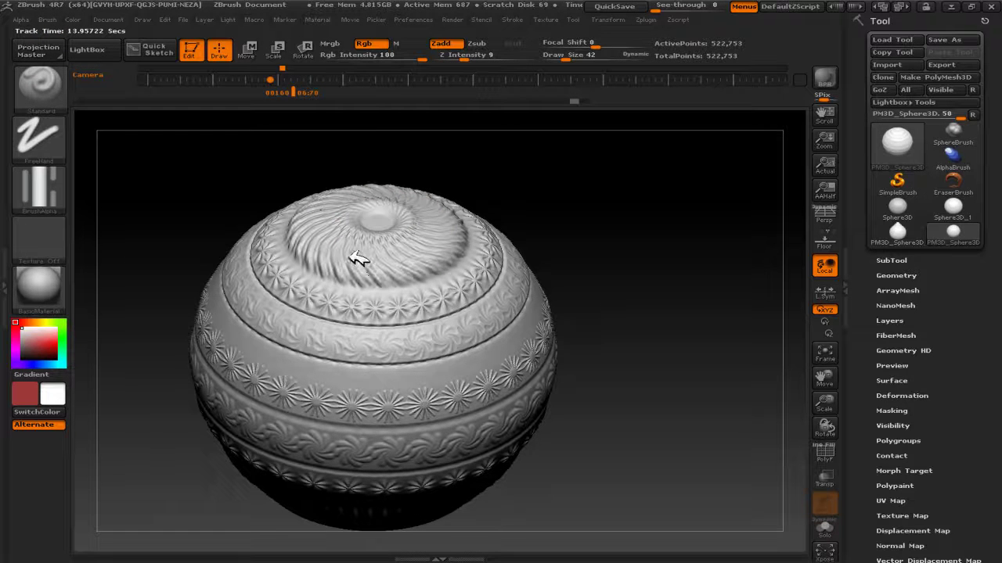
{"action": "key", "text": "b"}
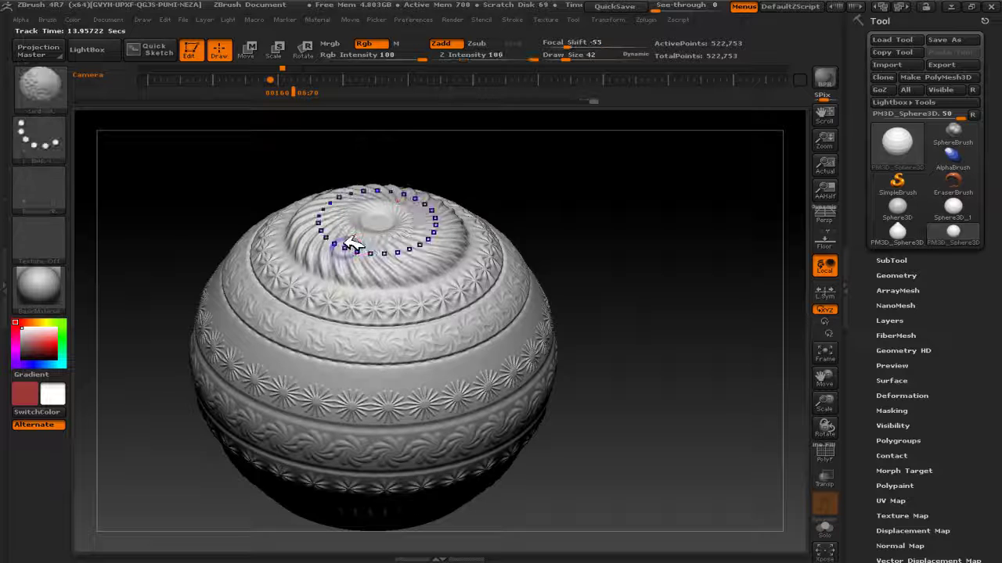
{"action": "mouse_move", "coordinate": [615, 217]}
{"action": "left_mouse_down"}
{"action": "mouse_move", "coordinate": [597, 210]}
{"action": "mouse_move", "coordinate": [618, 243]}
{"action": "left_mouse_up"}
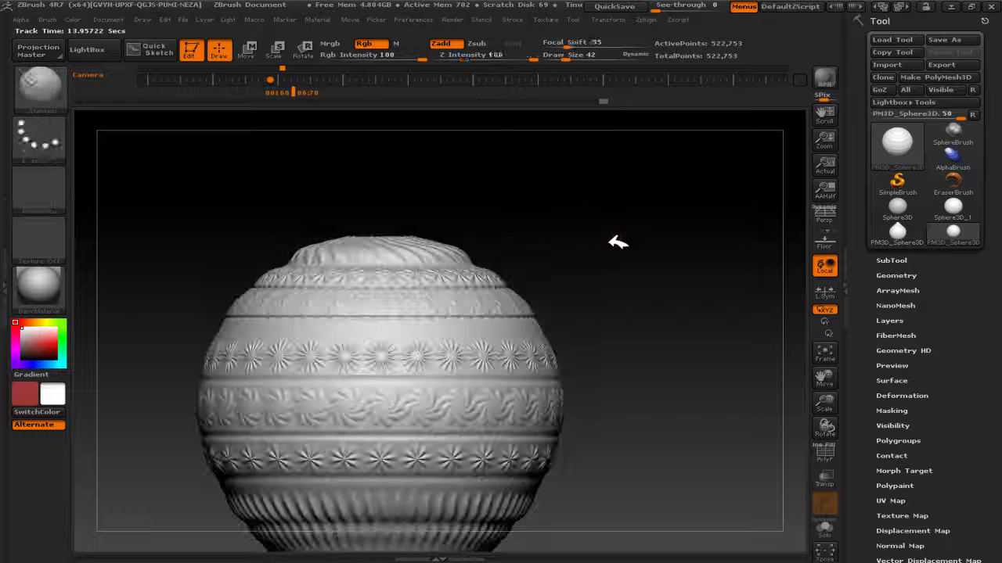
{"action": "mouse_move", "coordinate": [603, 183]}
{"action": "left_mouse_down"}
{"action": "mouse_move", "coordinate": [637, 190]}
{"action": "mouse_move", "coordinate": [447, 319]}
{"action": "left_mouse_up"}
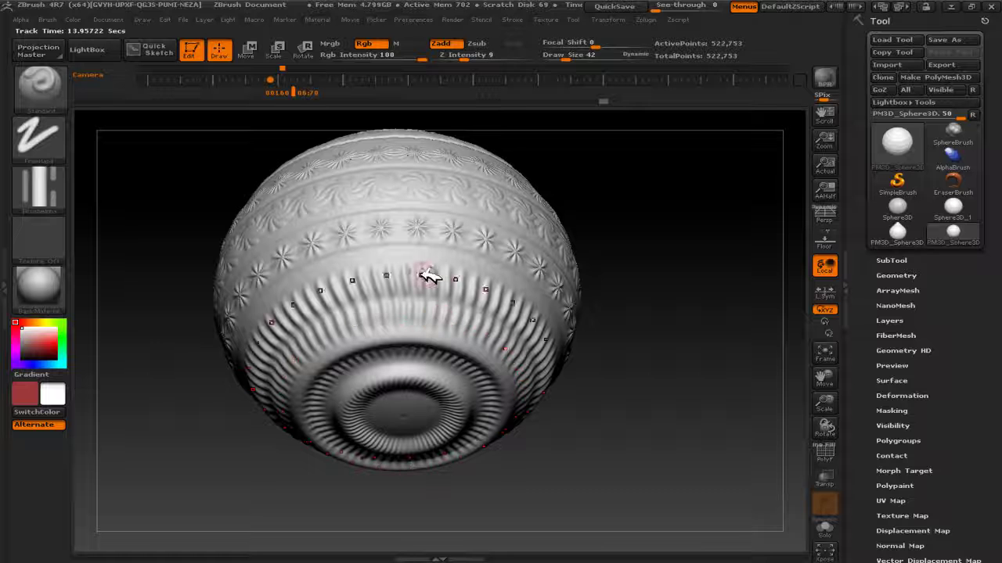
- Make the ribbed base band wavy and smooth the area around the bottom hole
{"action": "mouse_move", "coordinate": [397, 290]}
{"action": "left_mouse_down"}
{"action": "mouse_move", "coordinate": [402, 331]}
{"action": "mouse_move", "coordinate": [402, 313]}
{"action": "mouse_move", "coordinate": [413, 335]}
{"action": "mouse_move", "coordinate": [389, 272]}
{"action": "mouse_move", "coordinate": [413, 290]}
{"action": "mouse_move", "coordinate": [407, 329]}
{"action": "mouse_move", "coordinate": [376, 278]}
{"action": "mouse_move", "coordinate": [409, 335]}
{"action": "mouse_move", "coordinate": [380, 284]}
{"action": "mouse_move", "coordinate": [397, 338]}
{"action": "mouse_move", "coordinate": [381, 351]}
{"action": "left_mouse_up"}
{"action": "mouse_move", "coordinate": [641, 302]}
{"action": "left_mouse_down"}
{"action": "mouse_move", "coordinate": [447, 324]}
{"action": "mouse_move", "coordinate": [391, 376]}
{"action": "left_mouse_up"}
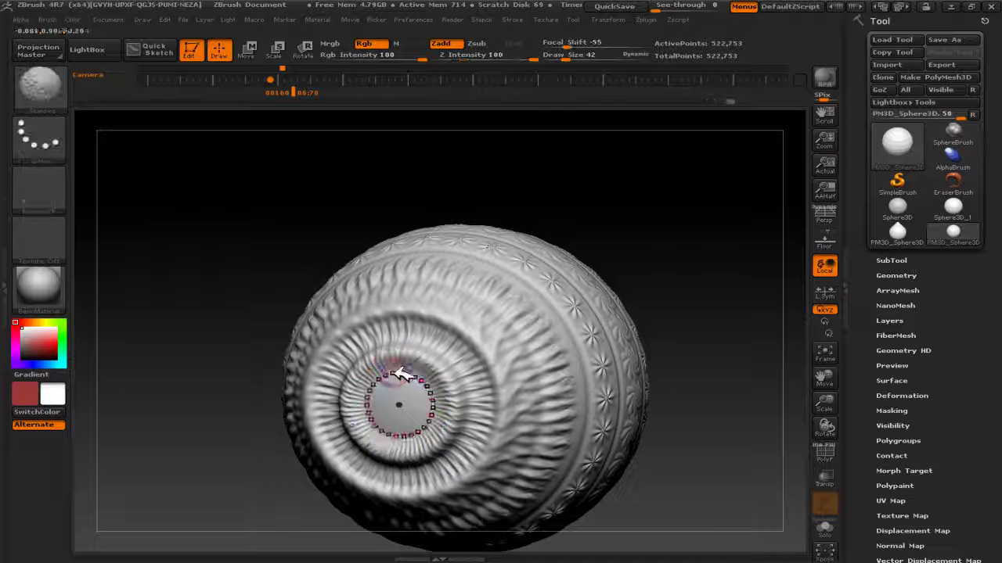
{"action": "left_click_drag", "start_coordinate": [425, 327], "coordinate": [403, 337], "text": "shift"}
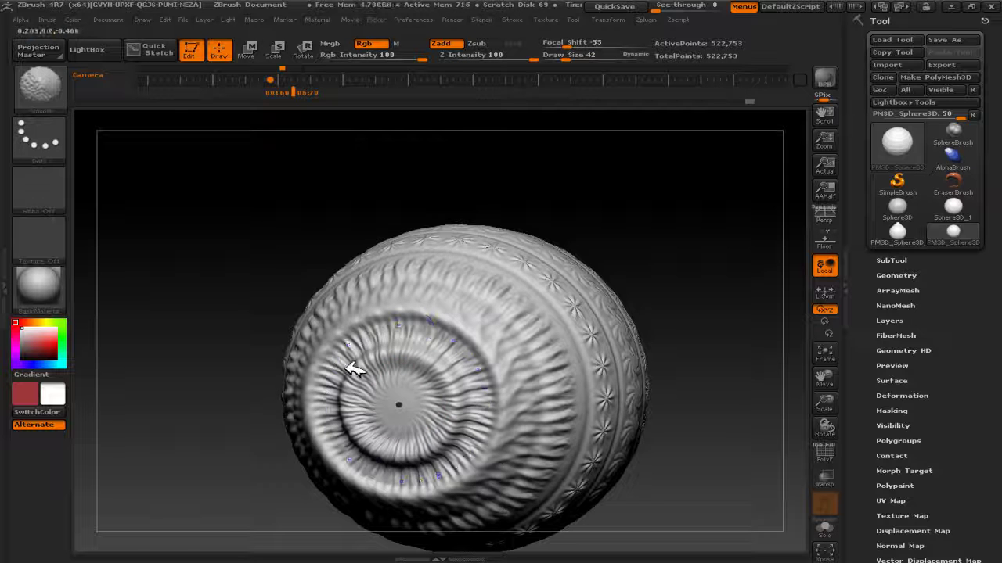
{"action": "left_click_drag", "start_coordinate": [696, 221], "coordinate": [675, 249]}
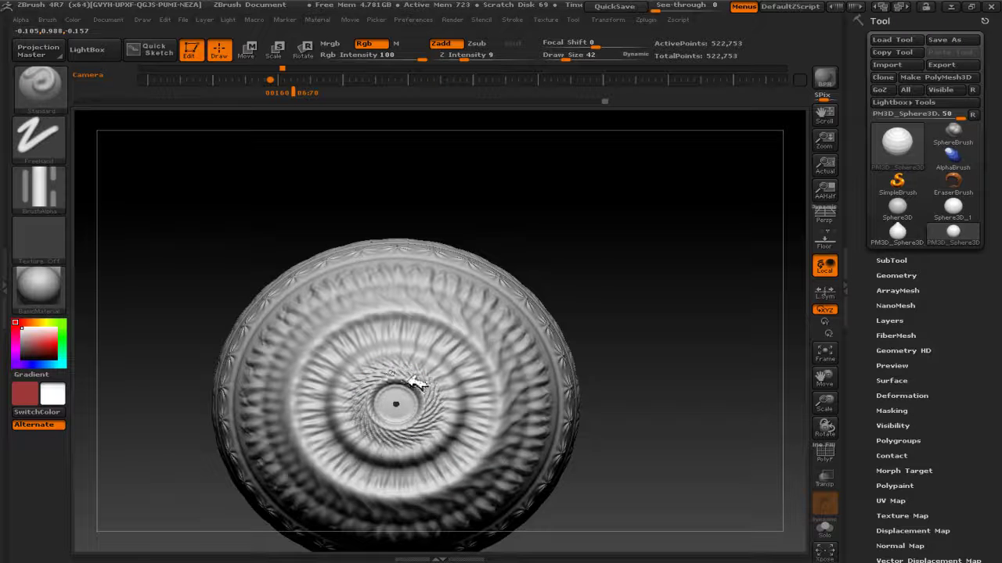
- Sculpt an Alpha 38 ring of finer ridges around the central hub and smooth it
{"action": "left_click", "coordinate": [40, 190]}
{"action": "mouse_move", "coordinate": [390, 349]}
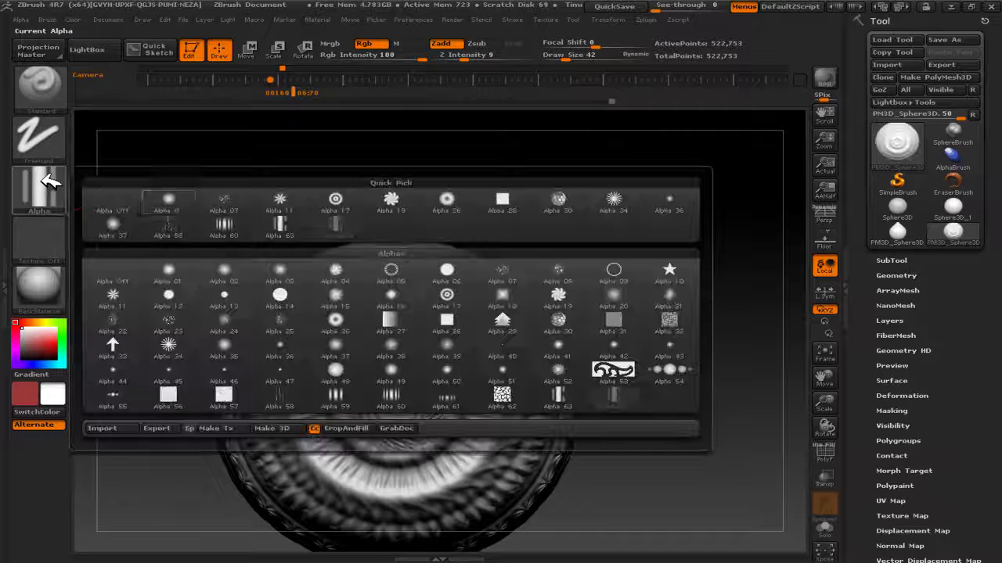
{"action": "left_click", "coordinate": [407, 348]}
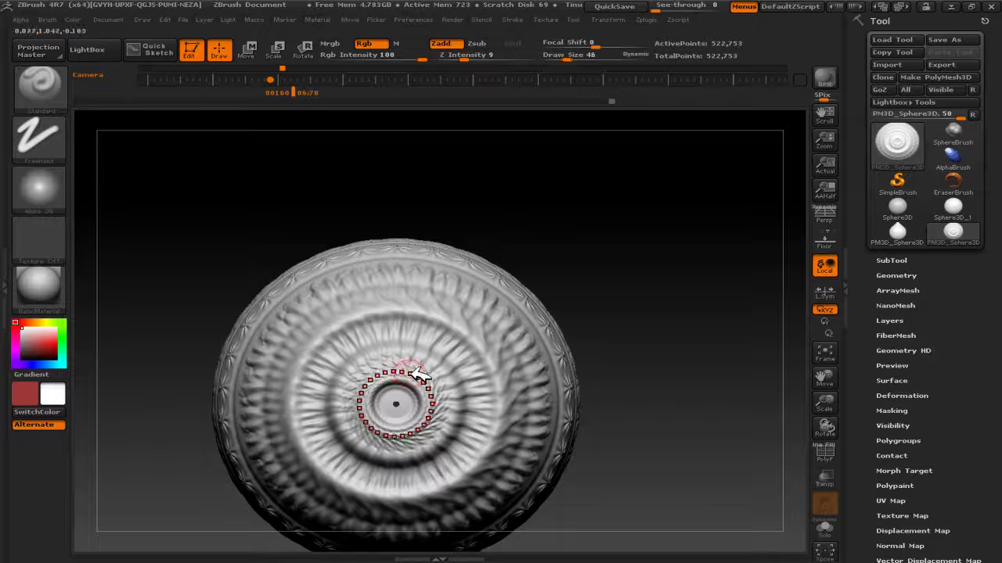
{"action": "left_click_drag", "start_coordinate": [364, 362], "coordinate": [358, 368]}
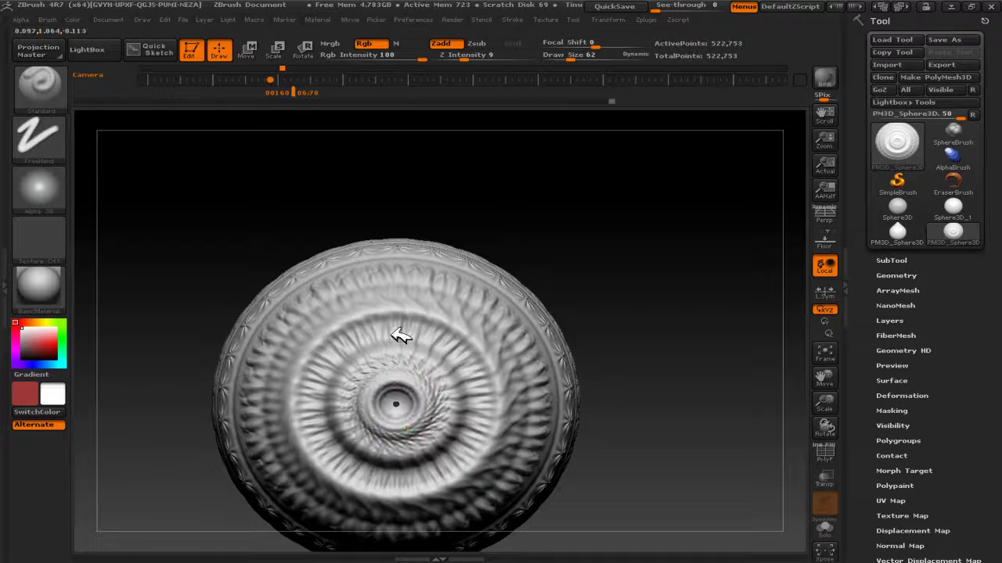
{"action": "key", "text": "b"}
{"action": "key", "text": "s"}
{"action": "key", "text": "p"}
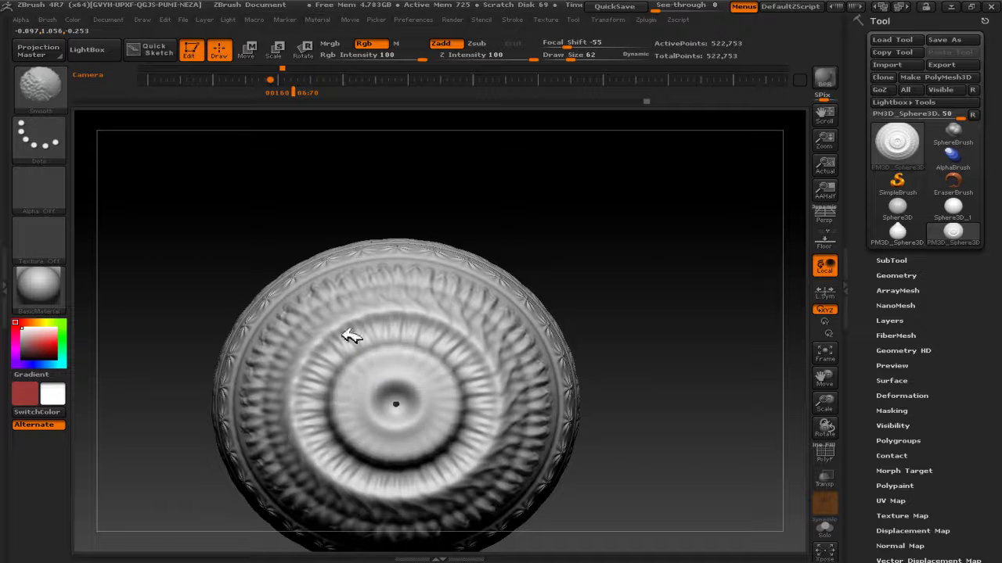
{"action": "key", "text": "b"}
{"action": "key", "text": "s"}
{"action": "key", "text": "t"}
{"action": "mouse_move", "coordinate": [646, 235]}
{"action": "left_mouse_down"}
{"action": "mouse_move", "coordinate": [649, 385]}
{"action": "mouse_move", "coordinate": [659, 347]}
{"action": "mouse_move", "coordinate": [622, 311]}
{"action": "left_mouse_up"}
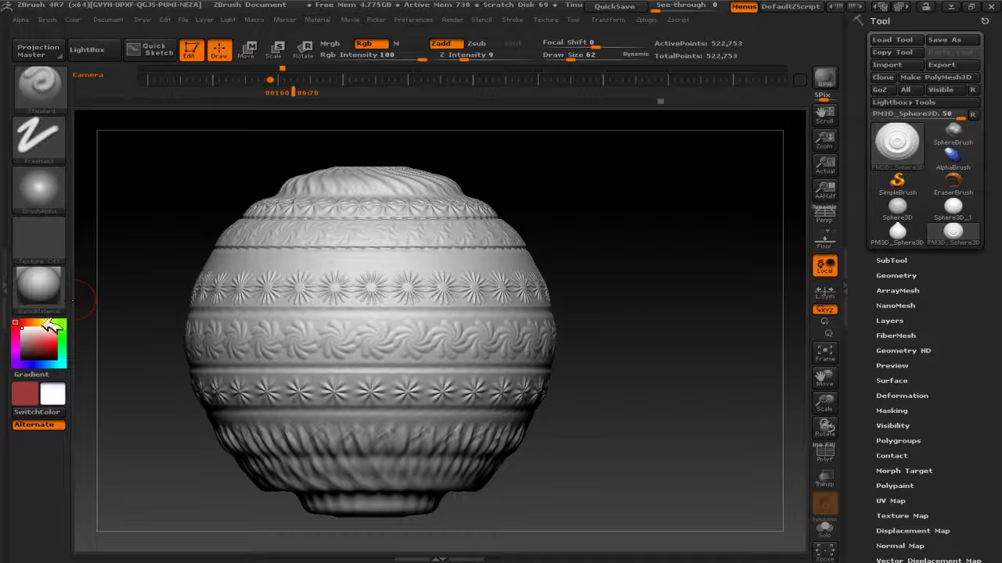
- Try red and pale grey-green sculpt colours, swap main and secondary, then switch to the PDF guide
{"action": "left_click", "coordinate": [39, 341]}
{"action": "left_click_drag", "start_coordinate": [47, 342], "coordinate": [58, 349]}
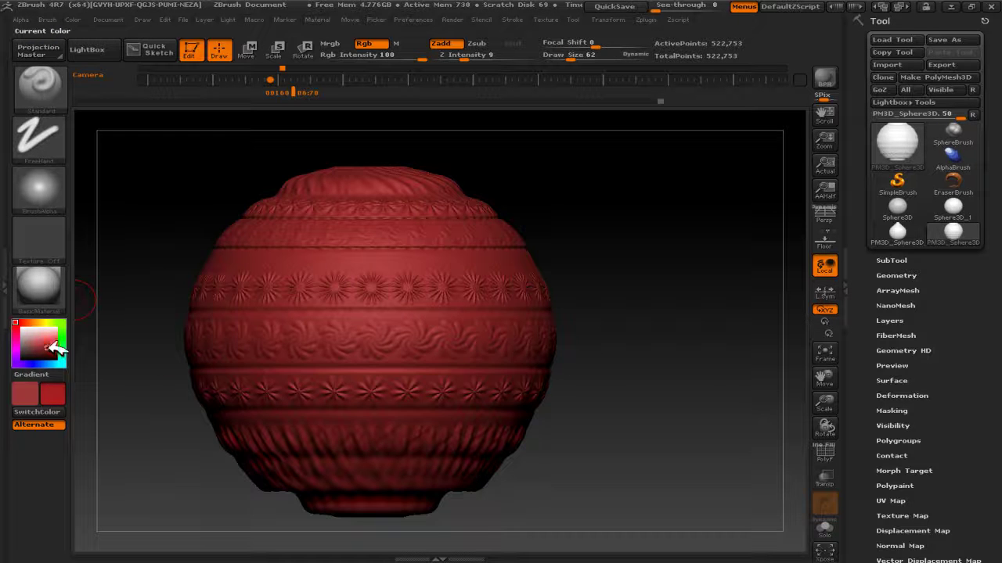
{"action": "left_click", "coordinate": [23, 330]}
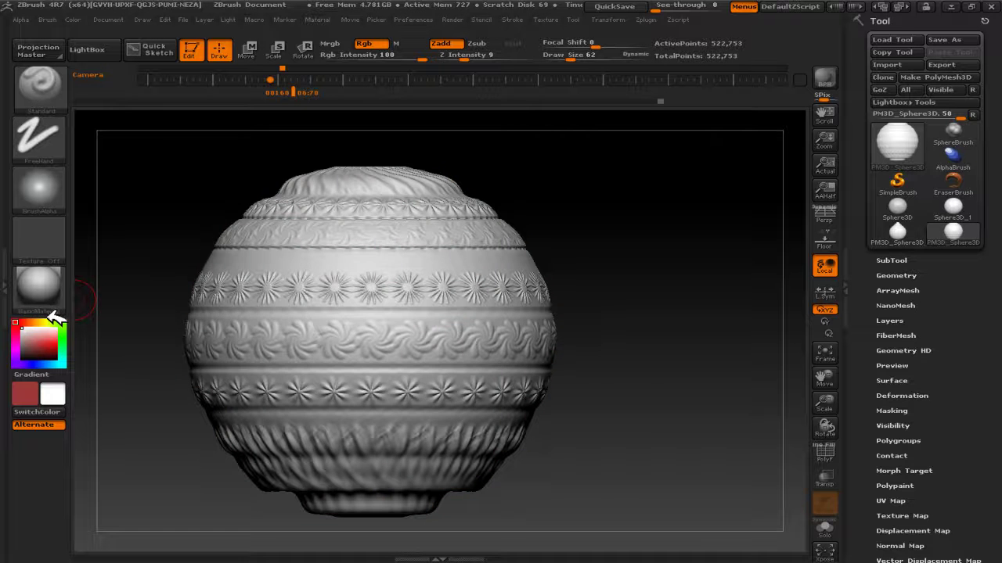
{"action": "left_click", "coordinate": [67, 324]}
{"action": "left_click", "coordinate": [29, 333]}
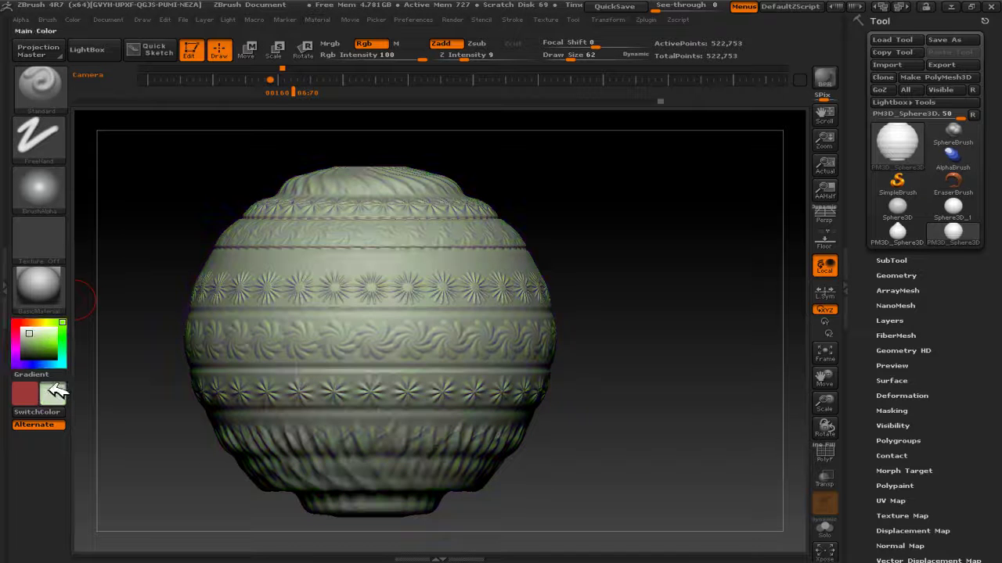
{"action": "left_click", "coordinate": [43, 412]}
{"action": "left_click", "coordinate": [45, 411]}
{"action": "left_click", "coordinate": [48, 411]}
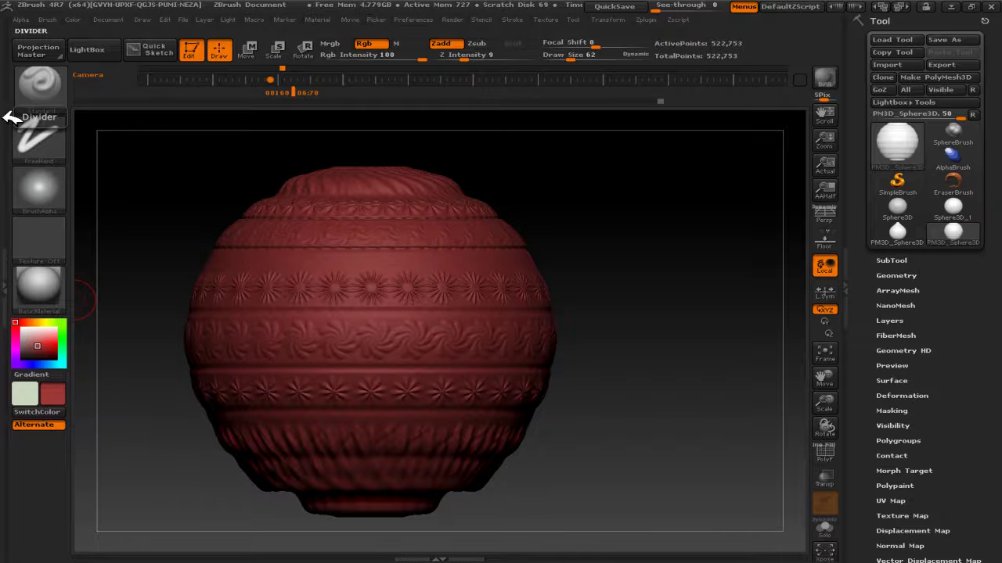
{"action": "key", "text": "alt+Tab"}
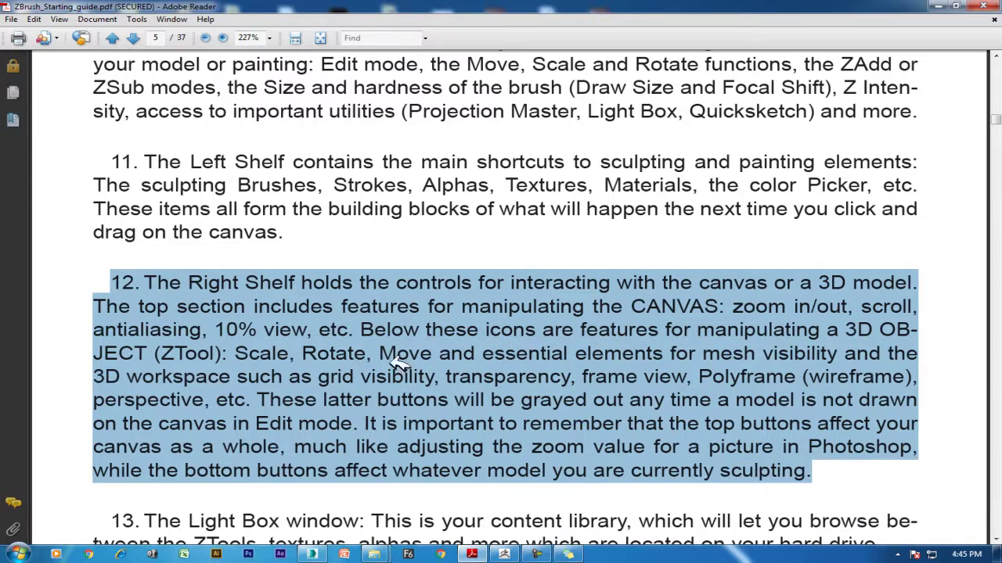
- Scroll back to the page 3 window diagram, then minimize the guide and return to ZBrush
{"action": "scroll", "coordinate": [397, 362], "scroll_direction": "up", "scroll_amount": 3}
{"action": "scroll", "coordinate": [711, 324], "scroll_direction": "up", "scroll_amount": 5}
{"action": "scroll", "coordinate": [707, 384], "scroll_direction": "up", "scroll_amount": 5}
{"action": "scroll", "coordinate": [714, 324], "scroll_direction": "up", "scroll_amount": 5}
{"action": "scroll", "coordinate": [713, 324], "scroll_direction": "up", "scroll_amount": 5}
{"action": "scroll", "coordinate": [714, 324], "scroll_direction": "up", "scroll_amount": 5}
{"action": "scroll", "coordinate": [714, 324], "scroll_direction": "up", "scroll_amount": 5}
{"action": "scroll", "coordinate": [713, 324], "scroll_direction": "up", "scroll_amount": 5}
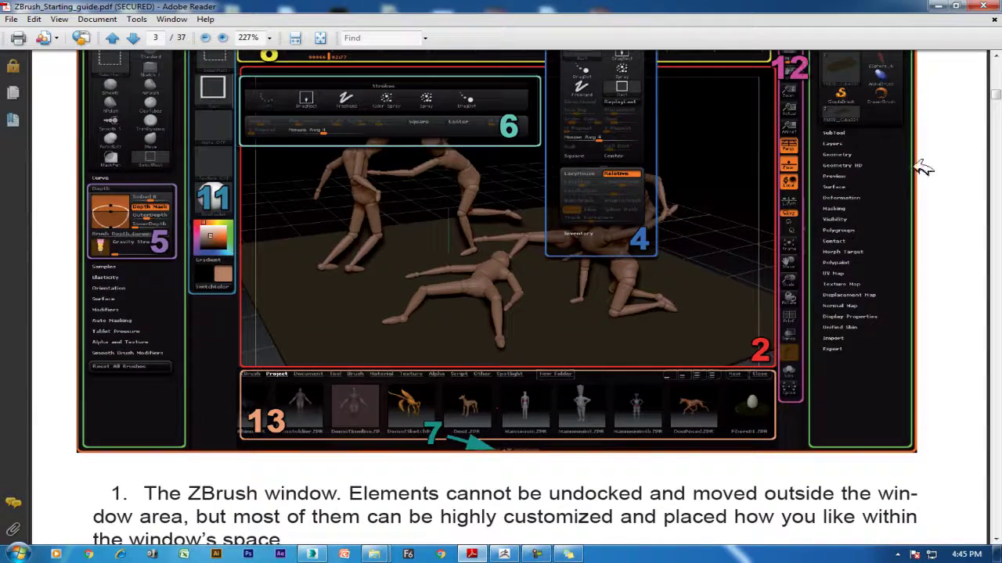
{"action": "left_click", "coordinate": [945, 7]}
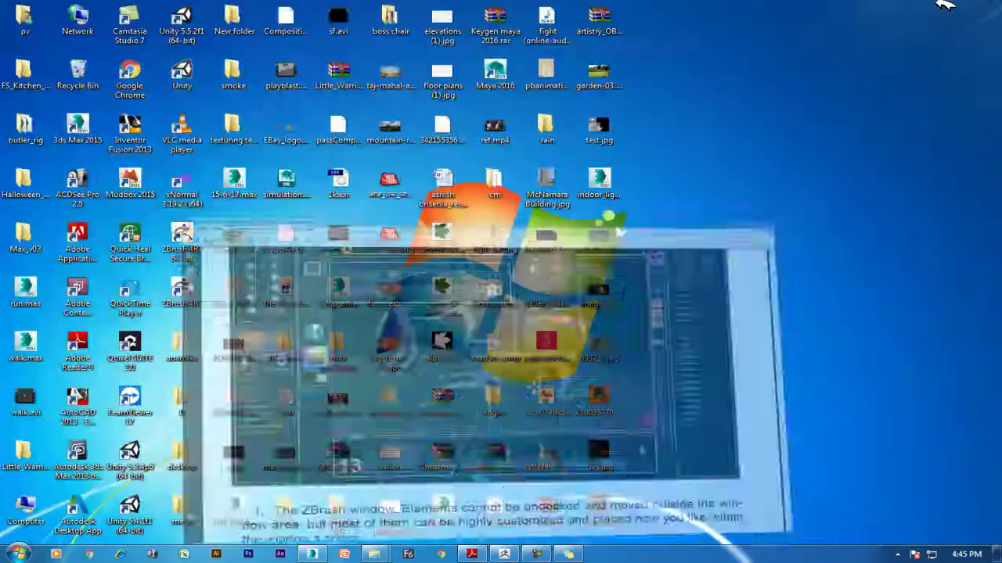
{"action": "left_click", "coordinate": [523, 552]}
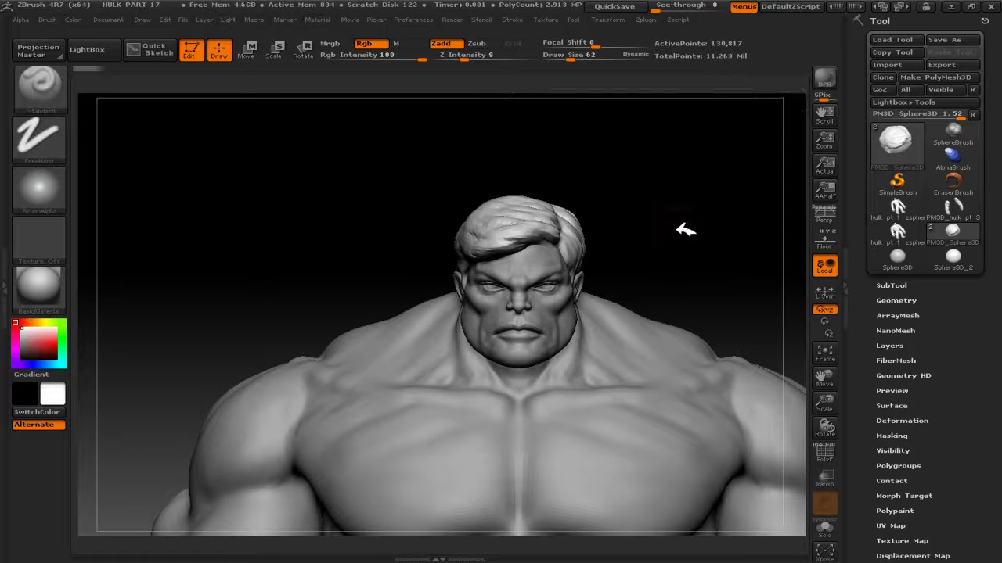
- Render a BPR best-preview of the Hulk bust and nudge the canvas view slightly
{"action": "left_click_drag", "start_coordinate": [678, 226], "coordinate": [667, 211]}
{"action": "left_click", "coordinate": [827, 79]}
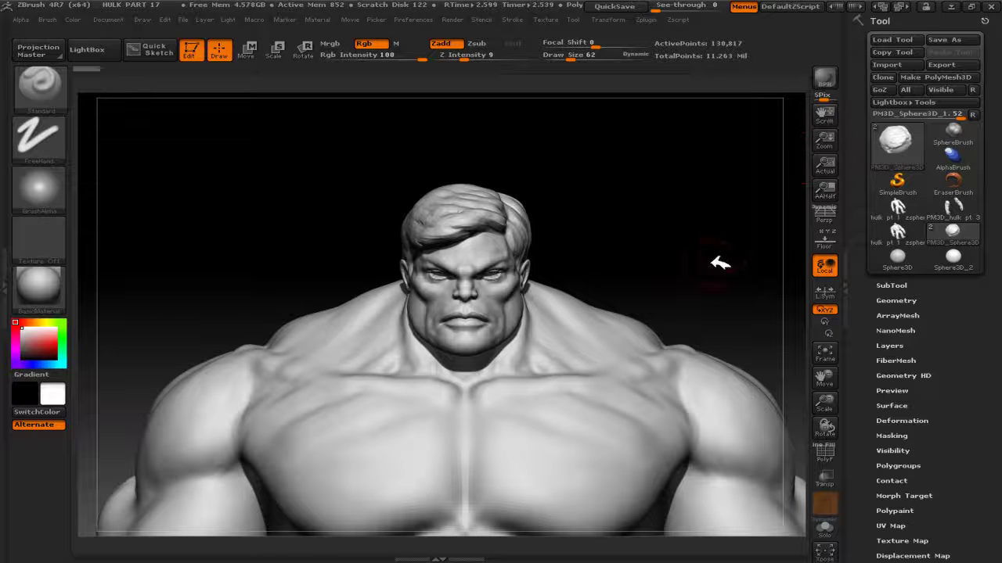
{"action": "mouse_move", "coordinate": [835, 119]}
{"action": "left_mouse_down"}
{"action": "mouse_move", "coordinate": [823, 116]}
{"action": "mouse_move", "coordinate": [832, 123]}
{"action": "mouse_move", "coordinate": [828, 147]}
{"action": "mouse_move", "coordinate": [836, 136]}
{"action": "left_mouse_up"}
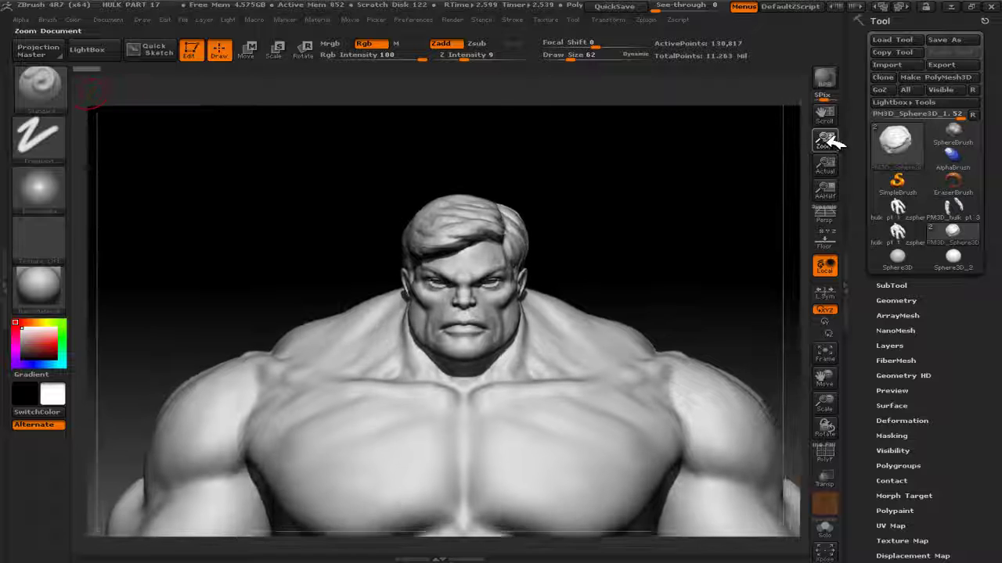
- Set the canvas to Actual then AAHalf size, and compare perspective on and off, leaving it off
{"action": "left_click", "coordinate": [835, 160]}
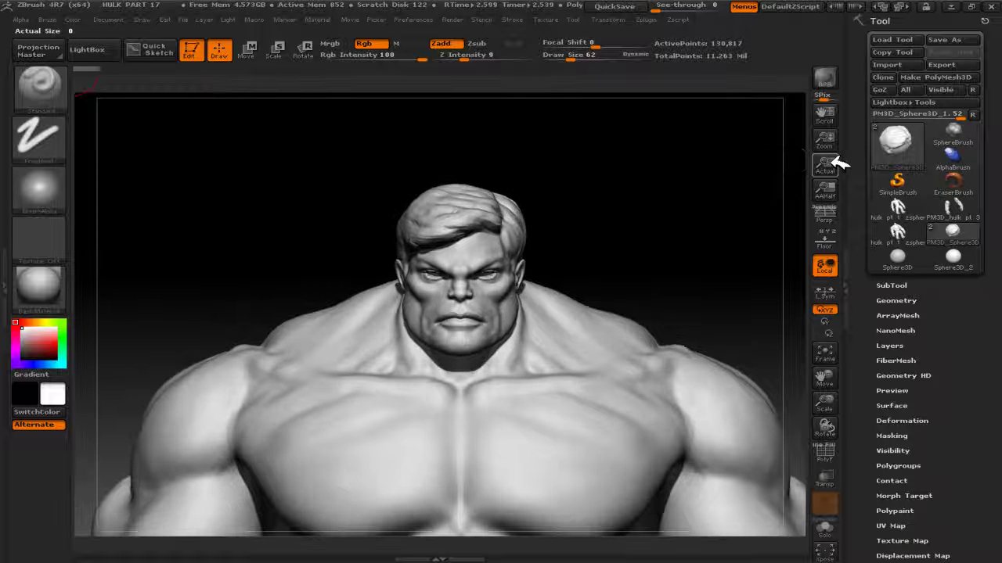
{"action": "left_click", "coordinate": [835, 188]}
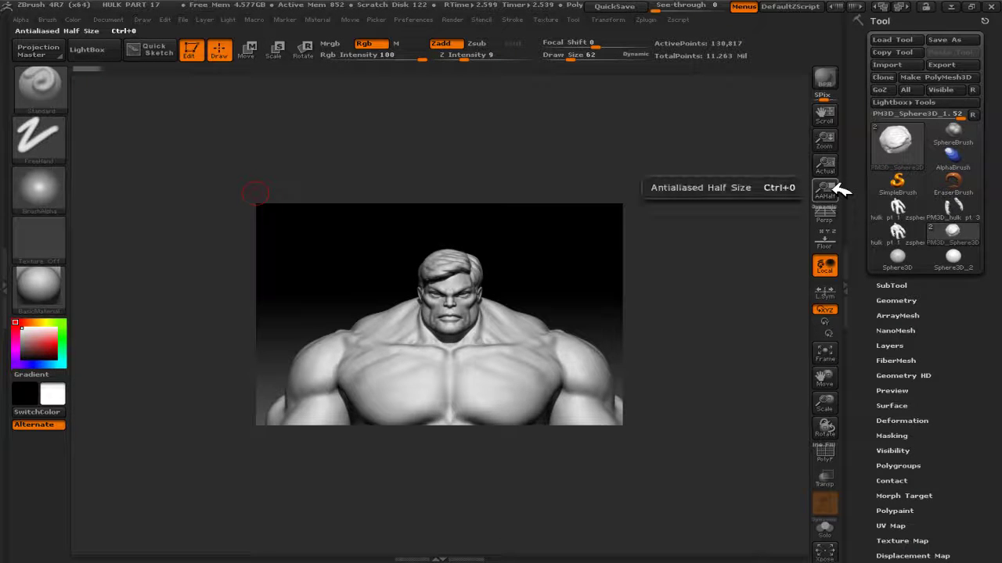
{"action": "left_click", "coordinate": [833, 214]}
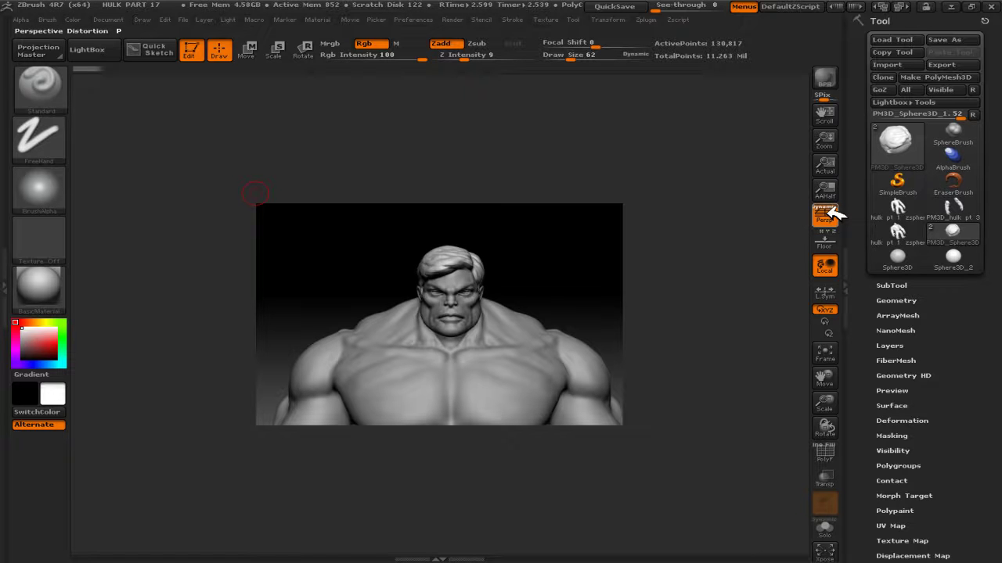
{"action": "left_click", "coordinate": [833, 213]}
{"action": "left_click", "coordinate": [833, 214]}
{"action": "left_click", "coordinate": [833, 214]}
{"action": "left_click", "coordinate": [832, 214]}
{"action": "left_click", "coordinate": [832, 213]}
{"action": "left_click", "coordinate": [832, 214]}
{"action": "left_click", "coordinate": [832, 214]}
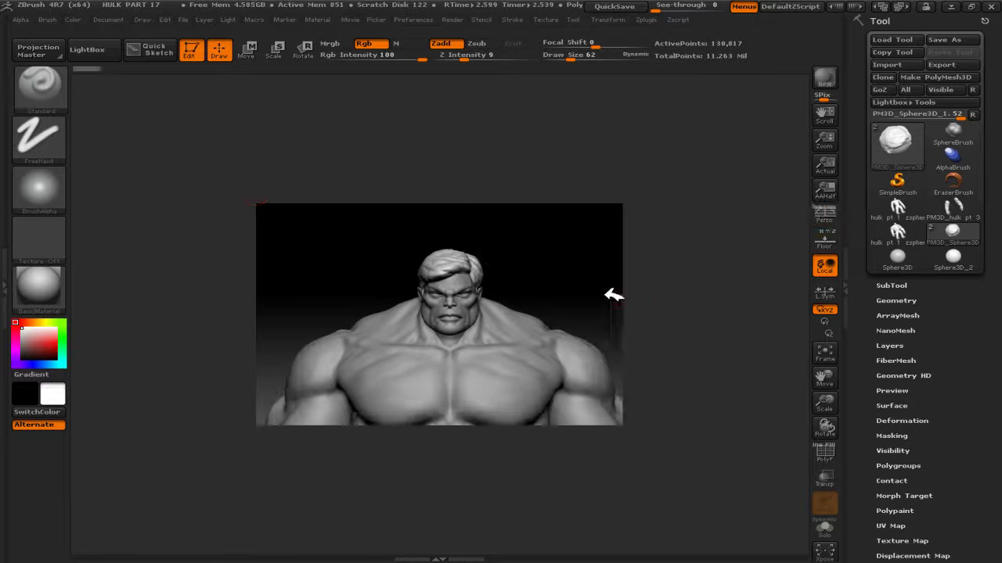
- Turn on the Floor grid, fit the full Hulk body with F, and turn him to three-quarter view
{"action": "left_click_drag", "start_coordinate": [580, 272], "coordinate": [554, 253], "text": "alt"}
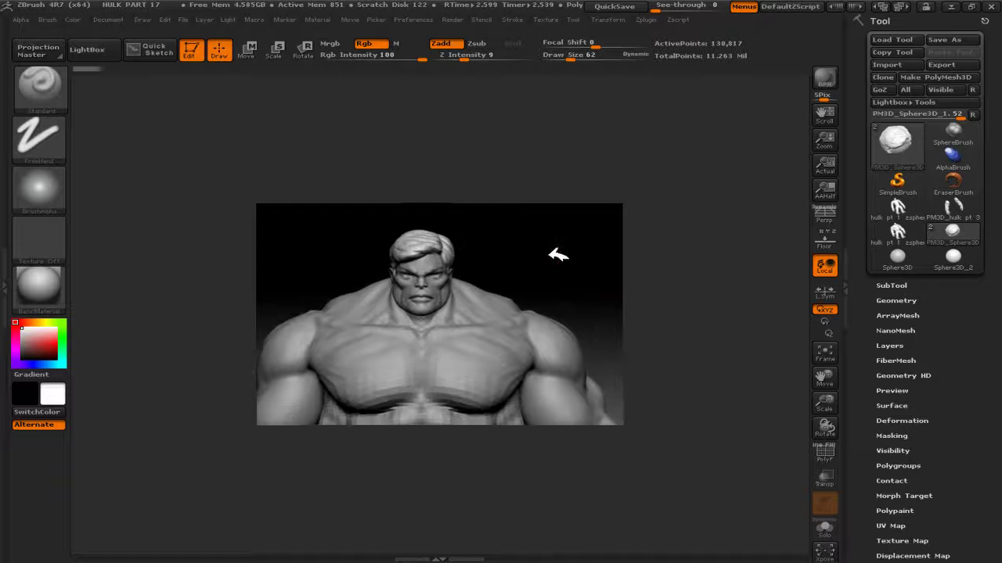
{"action": "left_click", "coordinate": [832, 241]}
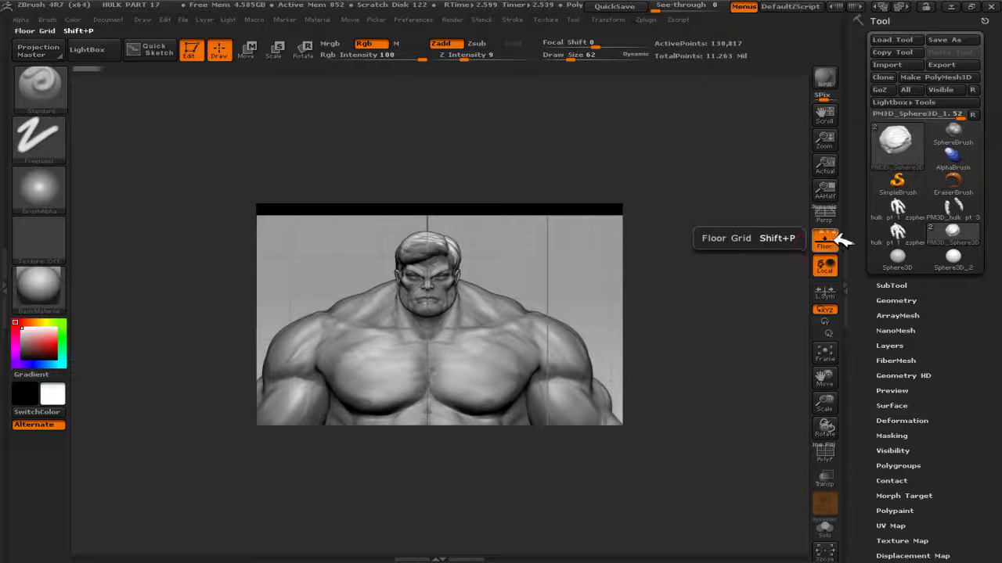
{"action": "left_click", "coordinate": [832, 241]}
{"action": "left_click", "coordinate": [832, 241]}
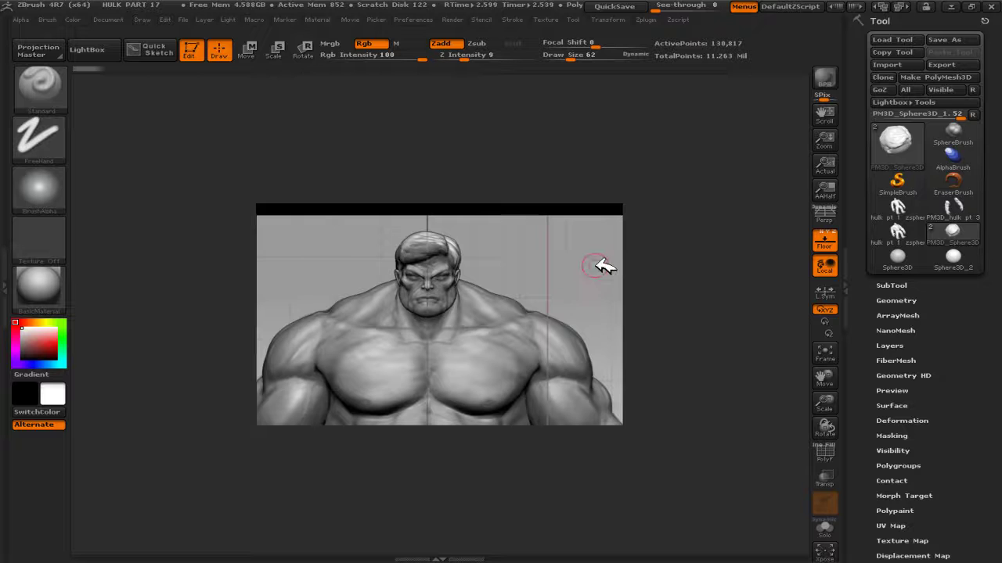
{"action": "key", "text": "f"}
{"action": "left_click", "coordinate": [837, 241]}
{"action": "left_click", "coordinate": [838, 241]}
{"action": "mouse_move", "coordinate": [614, 317]}
{"action": "left_mouse_down"}
{"action": "mouse_move", "coordinate": [655, 320]}
{"action": "mouse_move", "coordinate": [629, 326]}
{"action": "mouse_move", "coordinate": [579, 311]}
{"action": "left_mouse_up"}
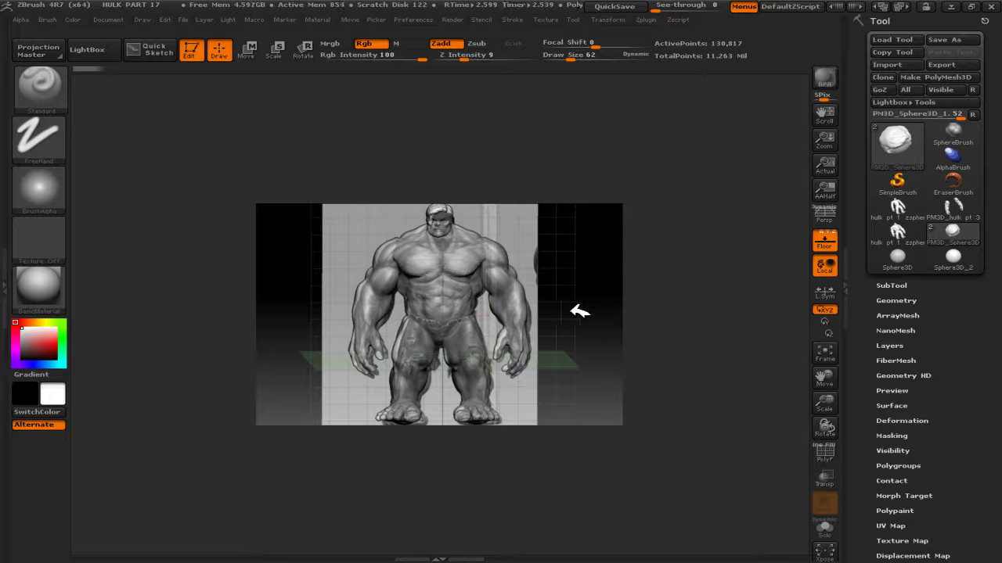
{"action": "left_click", "coordinate": [831, 245]}
{"action": "left_click", "coordinate": [831, 244]}
{"action": "left_click", "coordinate": [833, 244]}
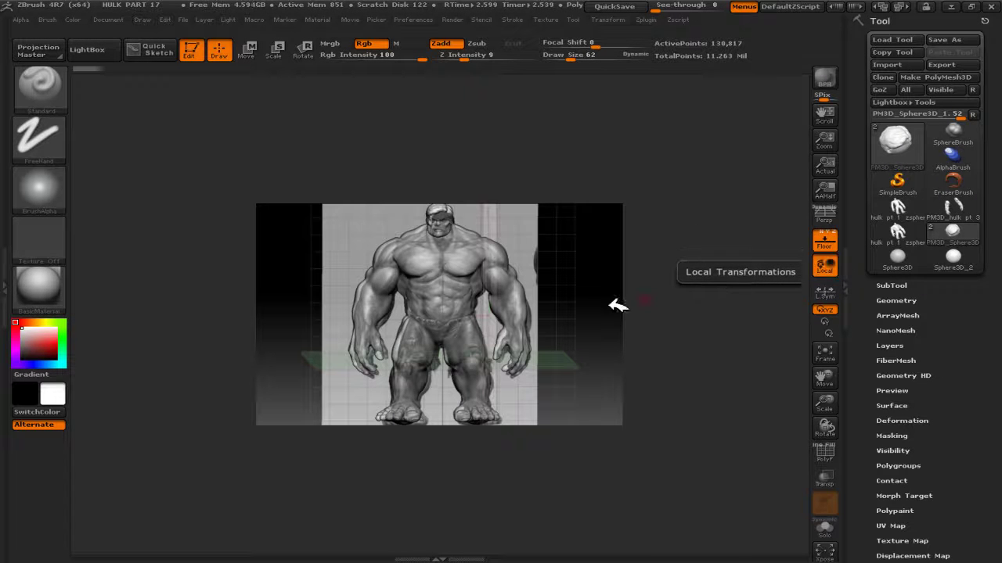
{"action": "mouse_move", "coordinate": [558, 324]}
{"action": "left_mouse_down"}
{"action": "mouse_move", "coordinate": [616, 324]}
{"action": "mouse_move", "coordinate": [572, 306]}
{"action": "mouse_move", "coordinate": [603, 318]}
{"action": "left_mouse_up"}
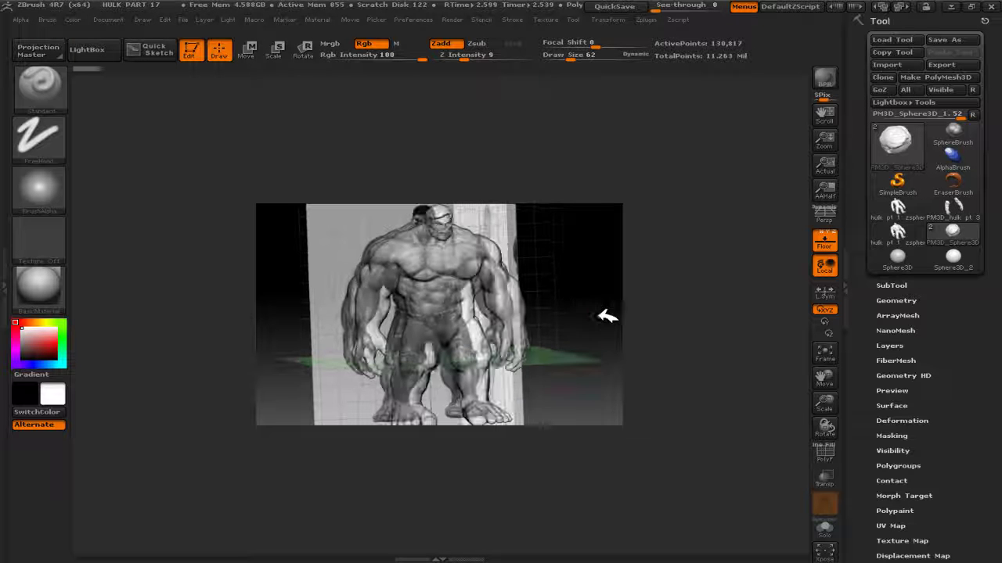
- Try local symmetry and Y-axis-only rotation on the Hulk, then restore free rotation
{"action": "left_click", "coordinate": [834, 292]}
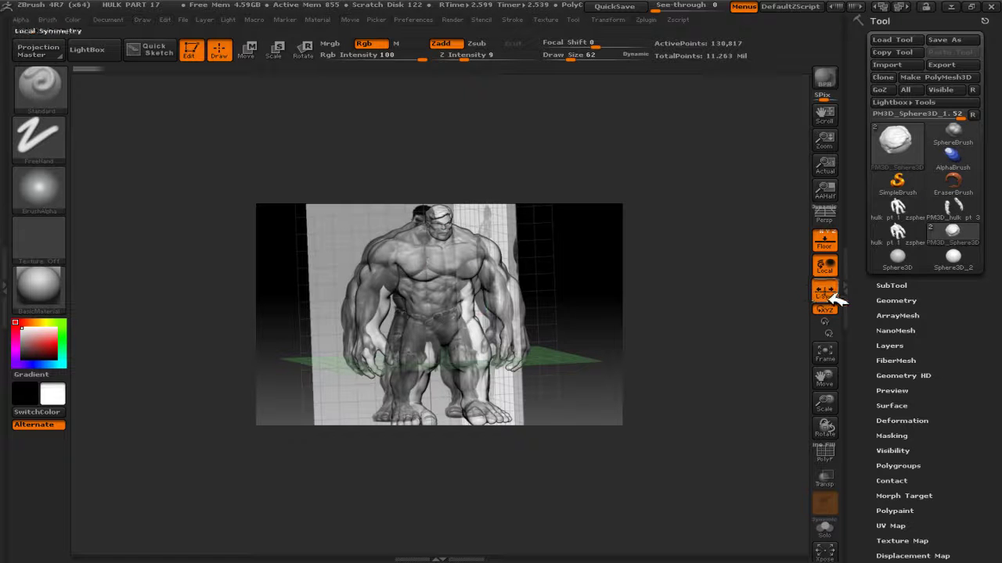
{"action": "left_click", "coordinate": [835, 298]}
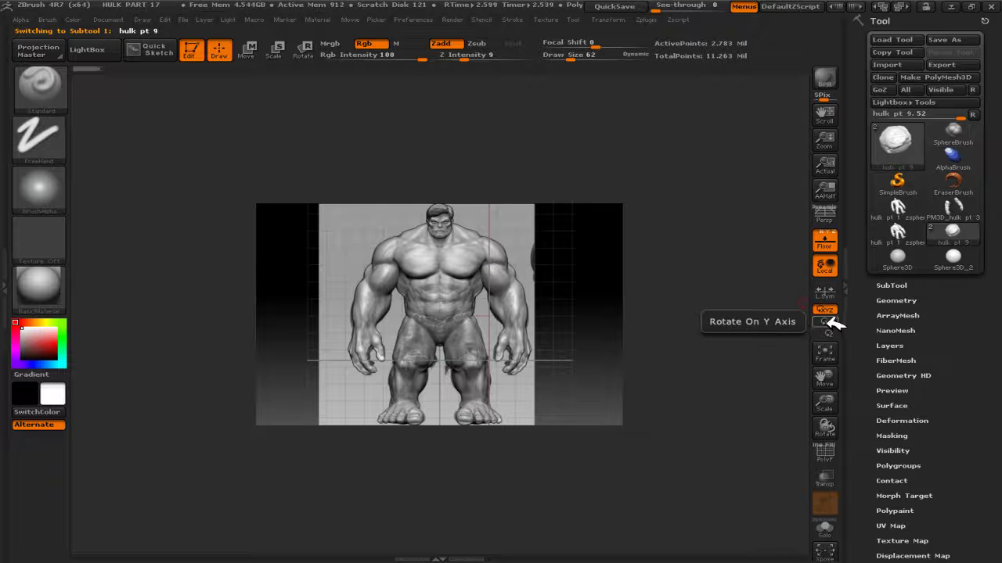
{"action": "left_click", "coordinate": [827, 321]}
{"action": "left_click_drag", "start_coordinate": [671, 328], "coordinate": [603, 290]}
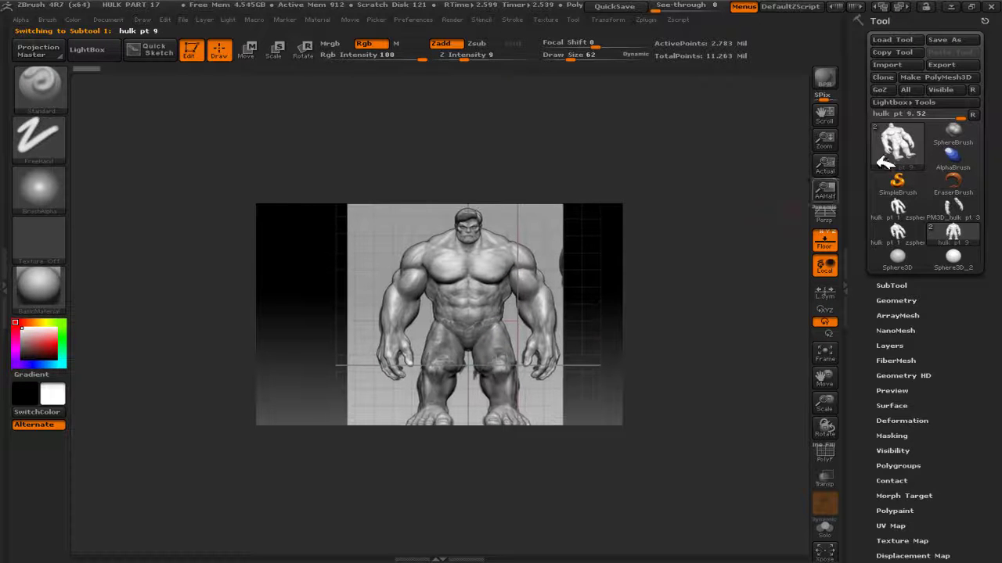
{"action": "mouse_move", "coordinate": [600, 350]}
{"action": "left_mouse_down"}
{"action": "mouse_move", "coordinate": [631, 309]}
{"action": "mouse_move", "coordinate": [827, 244]}
{"action": "left_mouse_up"}
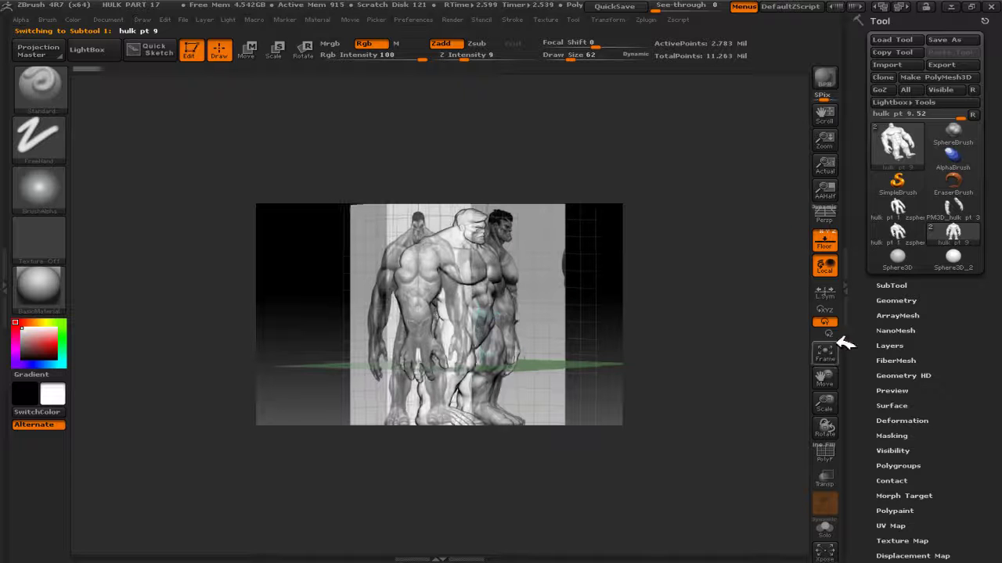
{"action": "left_click", "coordinate": [826, 308]}
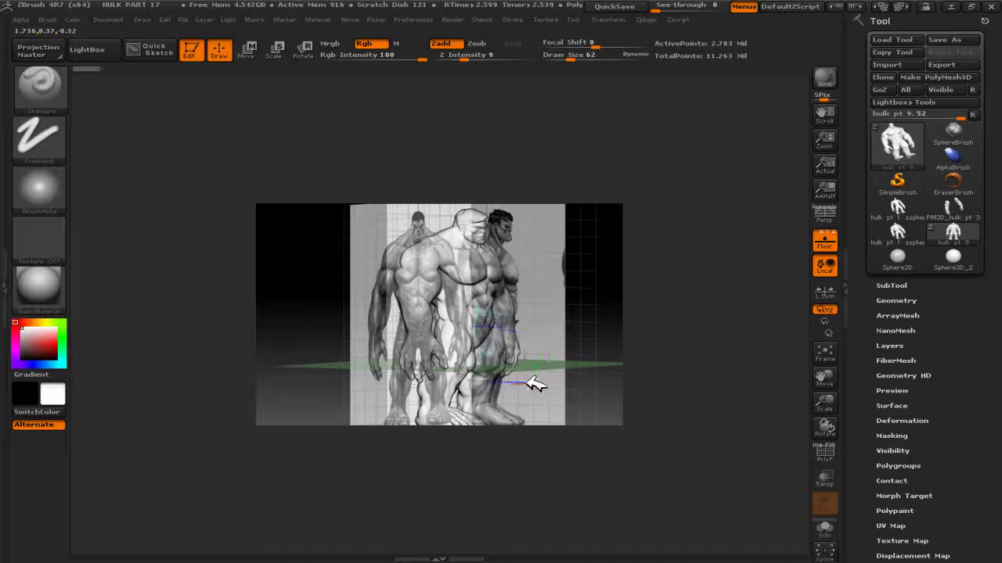
- Frame the Hulk mesh to fill the view and bring up LightBox
{"action": "left_click", "coordinate": [827, 353]}
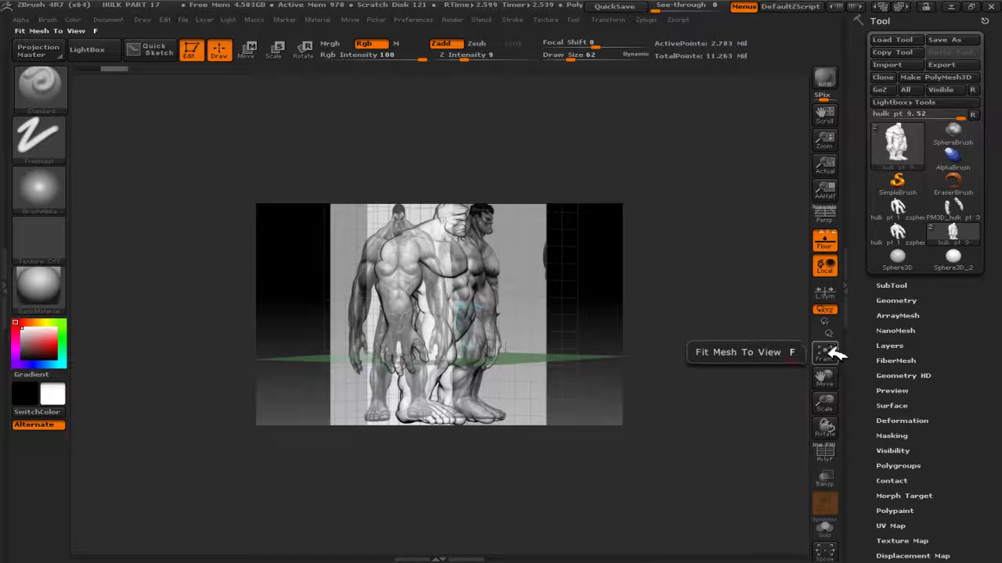
{"action": "left_click", "coordinate": [827, 352]}
{"action": "left_click", "coordinate": [832, 353]}
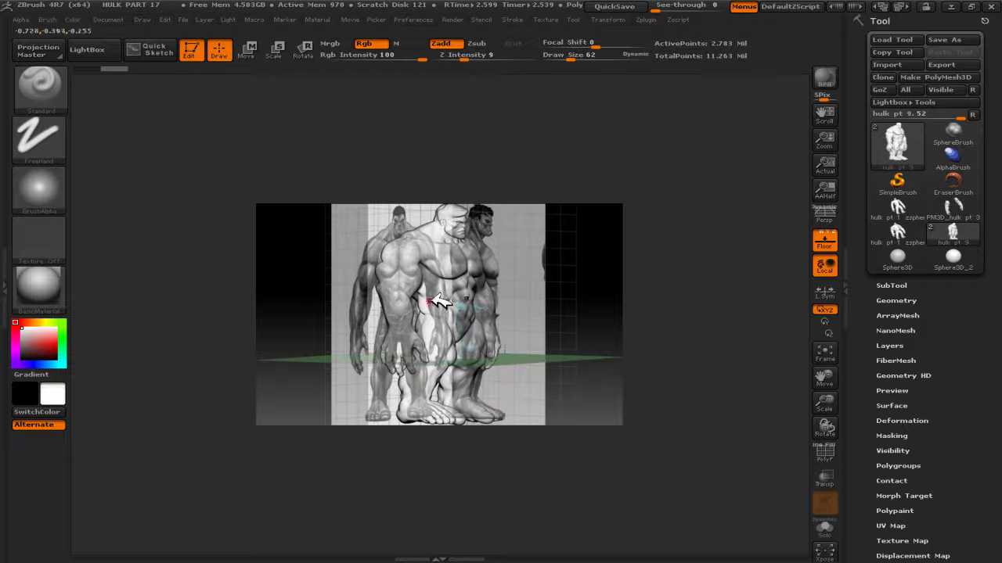
{"action": "key", "text": "comma"}
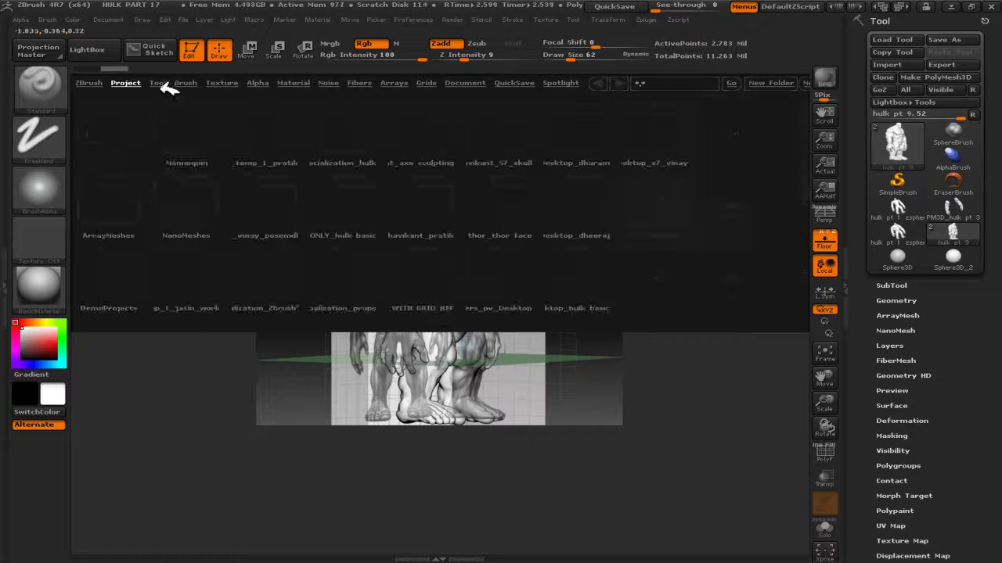
- Load DemoSoldier.ZTL from LightBox's Tool tab, then close LightBox
{"action": "left_click", "coordinate": [158, 83]}
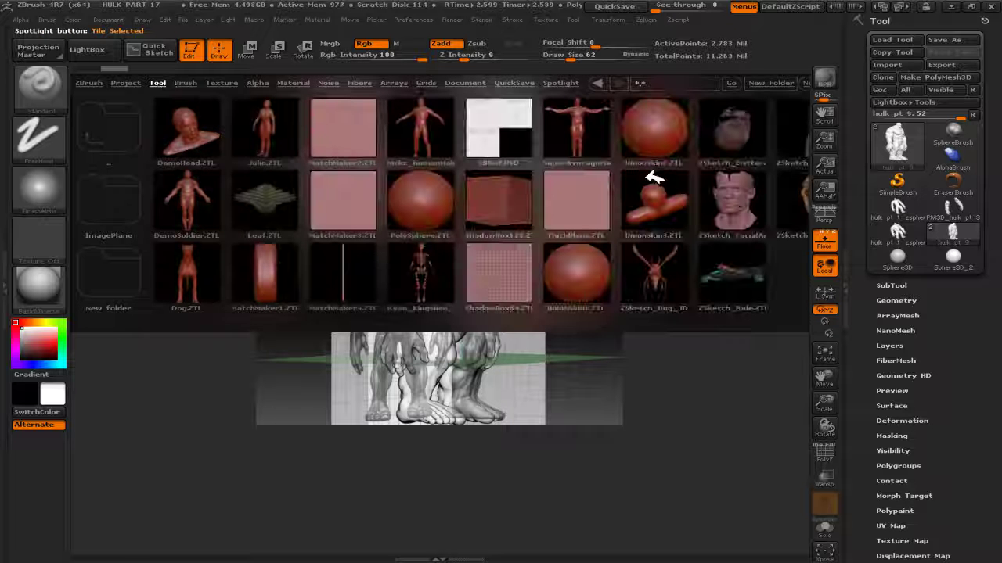
{"action": "double_click", "coordinate": [205, 204]}
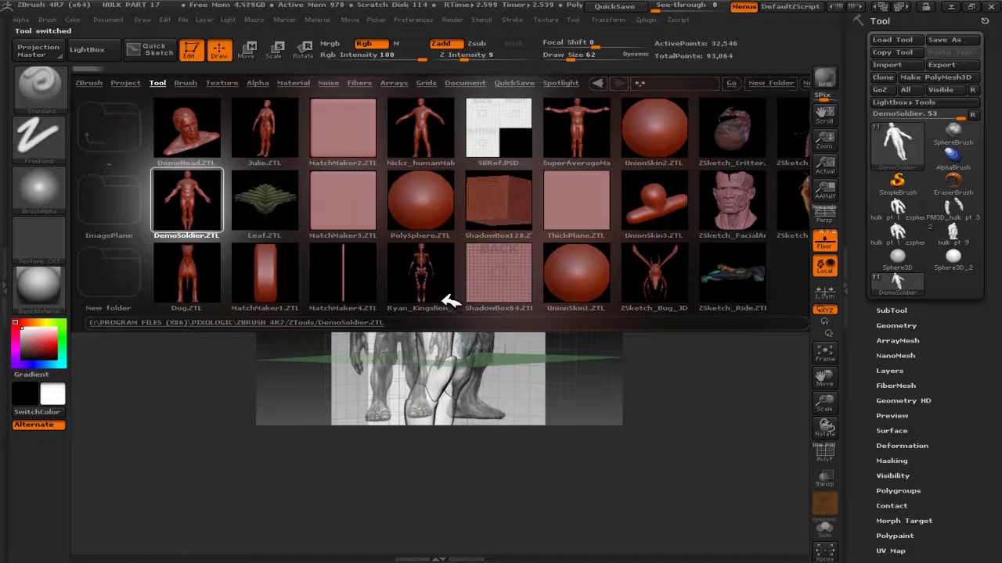
{"action": "key", "text": "comma"}
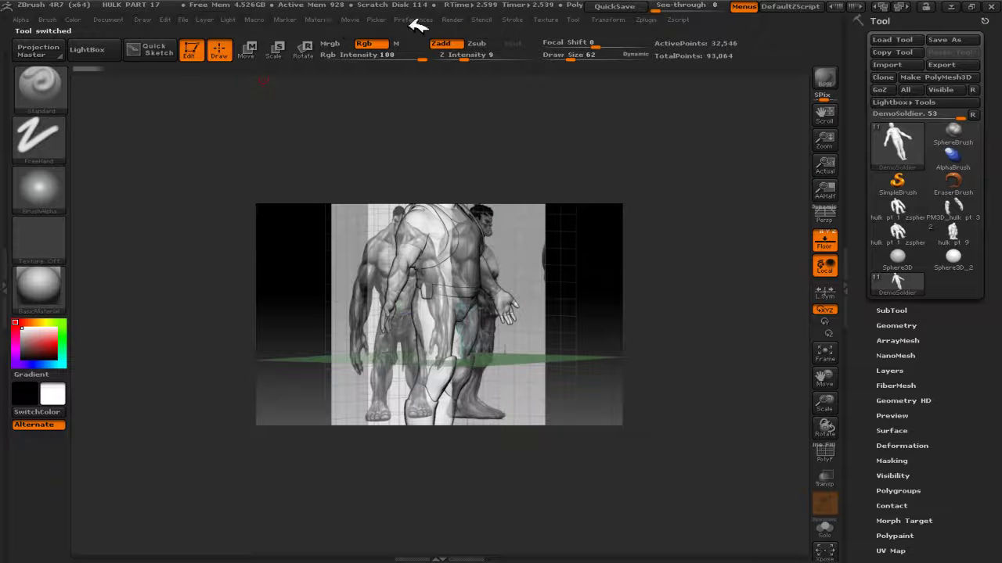
- Reinitialize ZBrush to a blank canvas from the Preferences menu
{"action": "left_click", "coordinate": [420, 17]}
{"action": "left_click", "coordinate": [446, 42]}
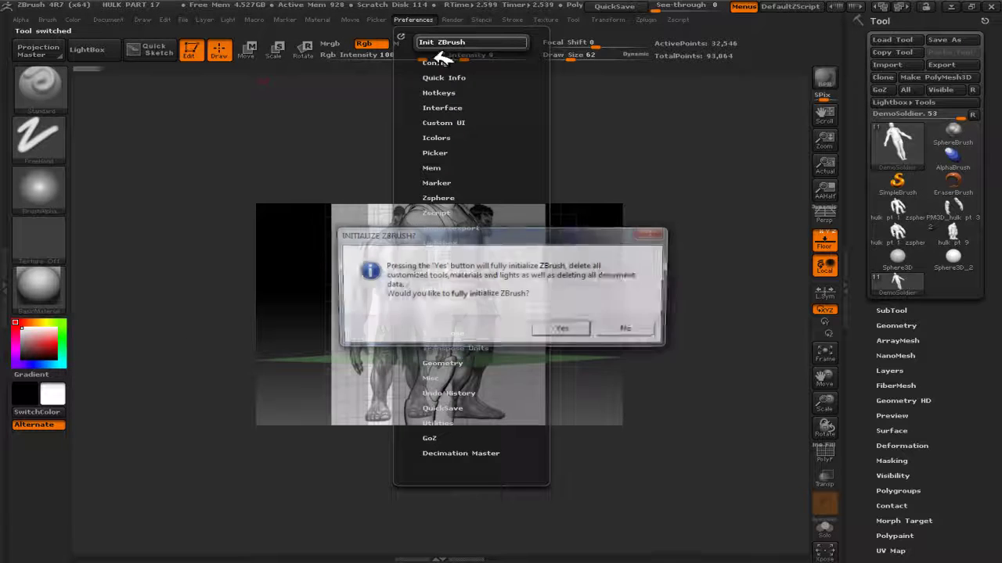
{"action": "left_click", "coordinate": [633, 329]}
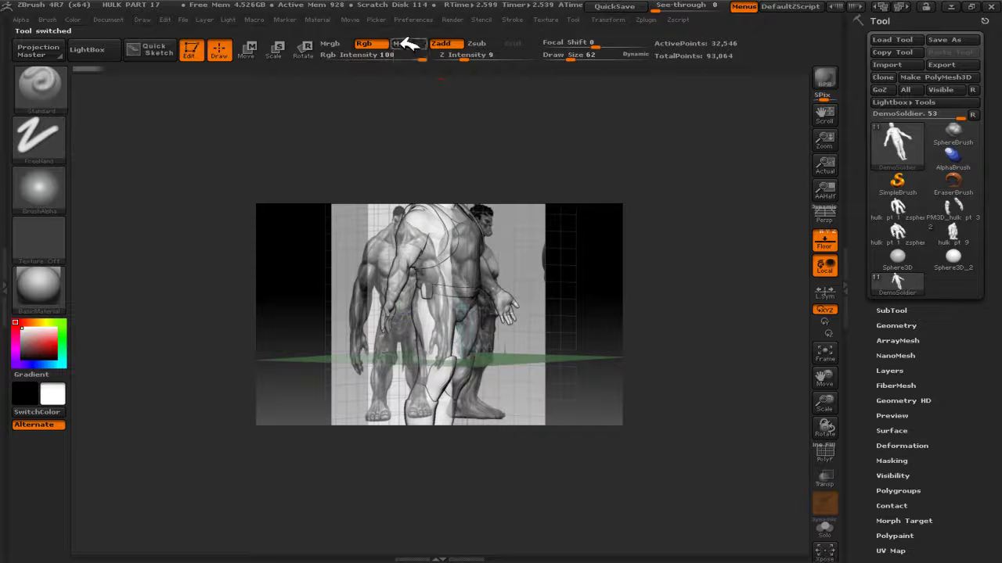
{"action": "left_click", "coordinate": [417, 21]}
{"action": "left_click", "coordinate": [449, 47]}
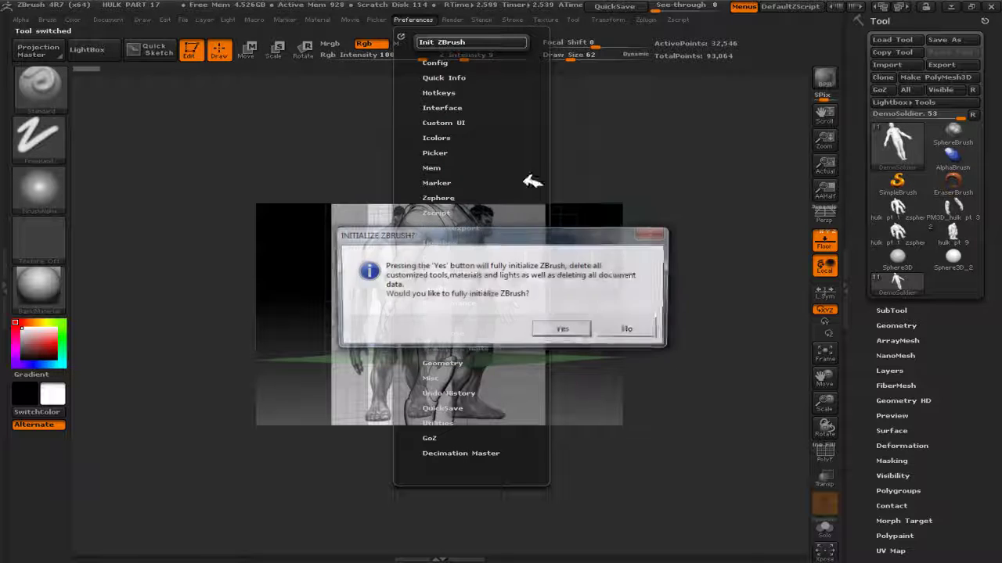
{"action": "left_click", "coordinate": [564, 328]}
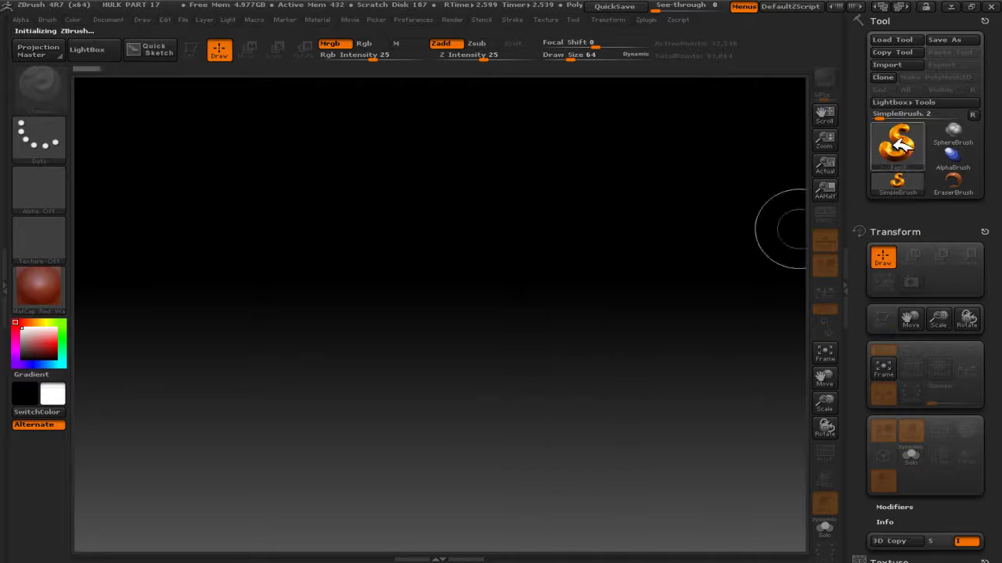
- Reload DemoSoldier.ZTL onto the clean canvas from LightBox's Tool tab
{"action": "key", "text": "comma"}
{"action": "left_click", "coordinate": [157, 83]}
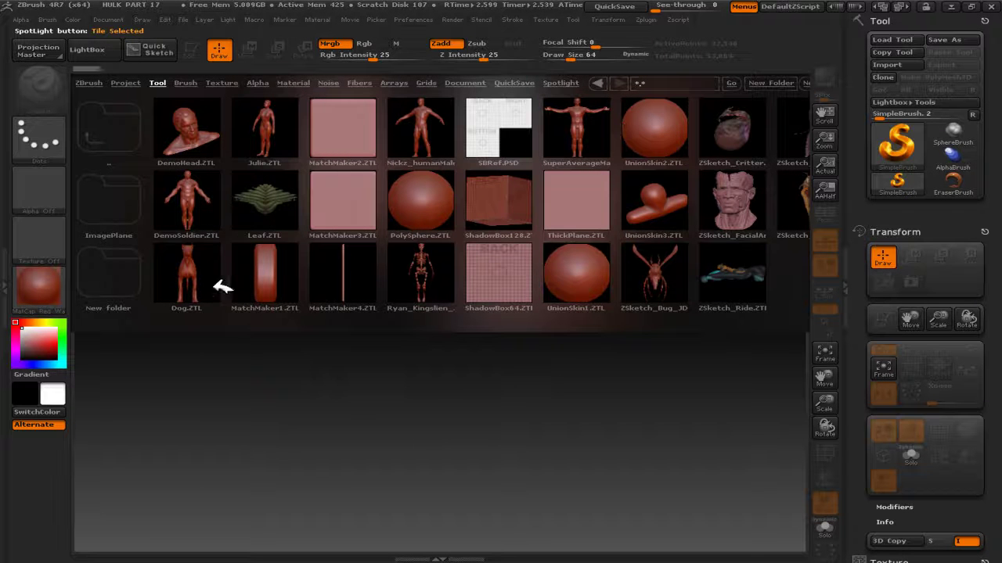
{"action": "double_click", "coordinate": [191, 200]}
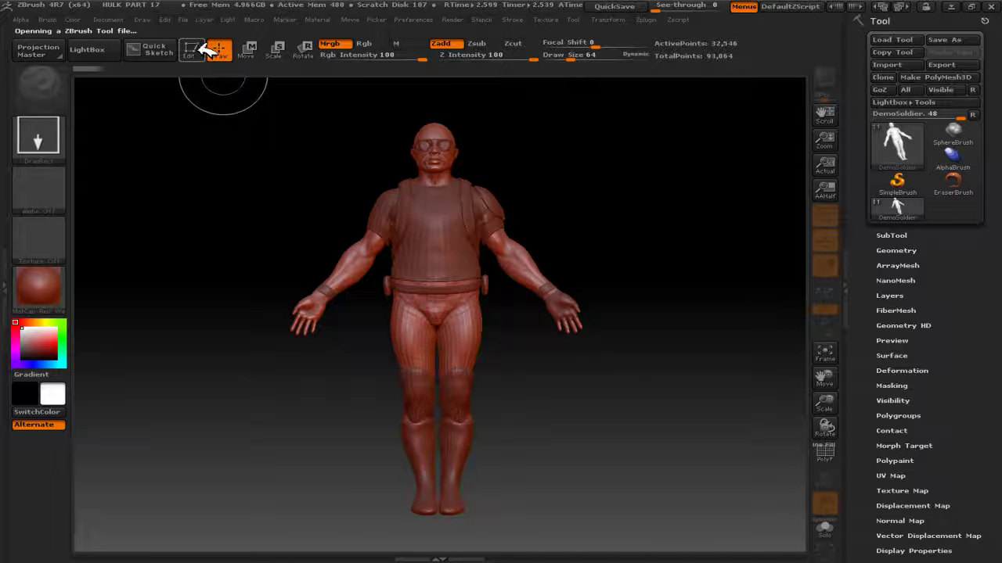
- Hide the Floor grid, then alternate zooming out and framing the soldier to fill the view
{"action": "left_click", "coordinate": [831, 245]}
{"action": "left_click_drag", "start_coordinate": [749, 246], "coordinate": [677, 234]}
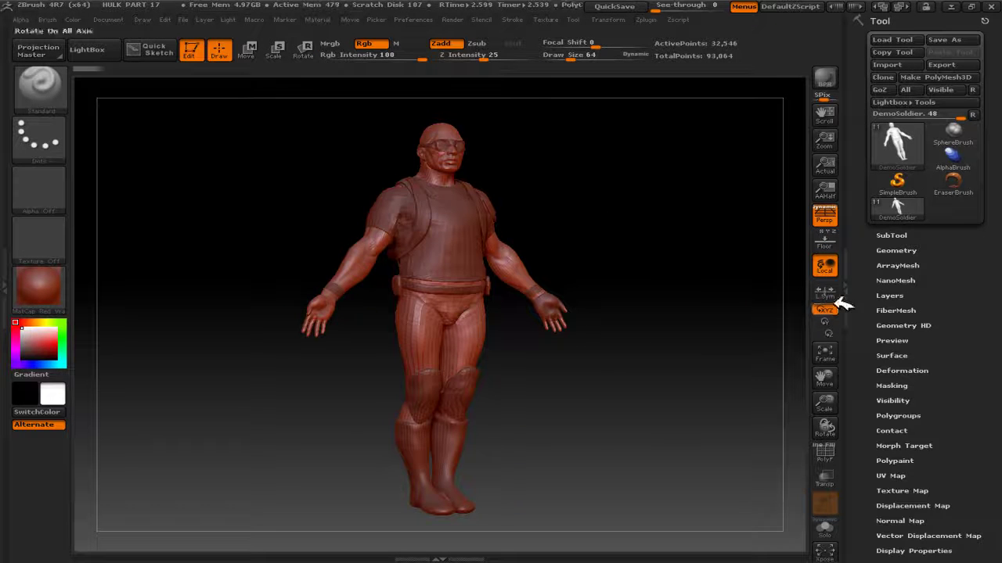
{"action": "left_click", "coordinate": [828, 353]}
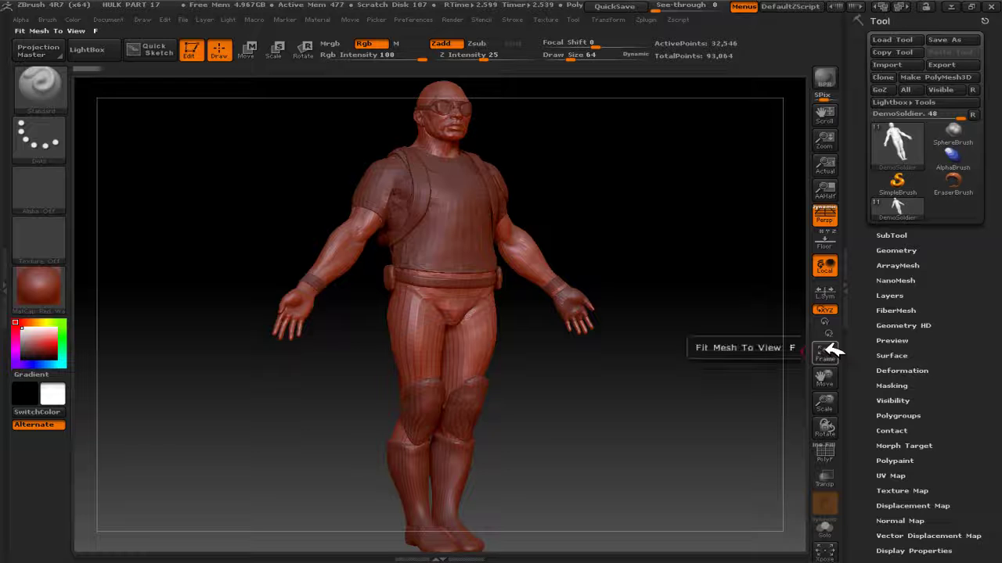
{"action": "left_click_drag", "start_coordinate": [675, 282], "coordinate": [608, 187], "text": "alt"}
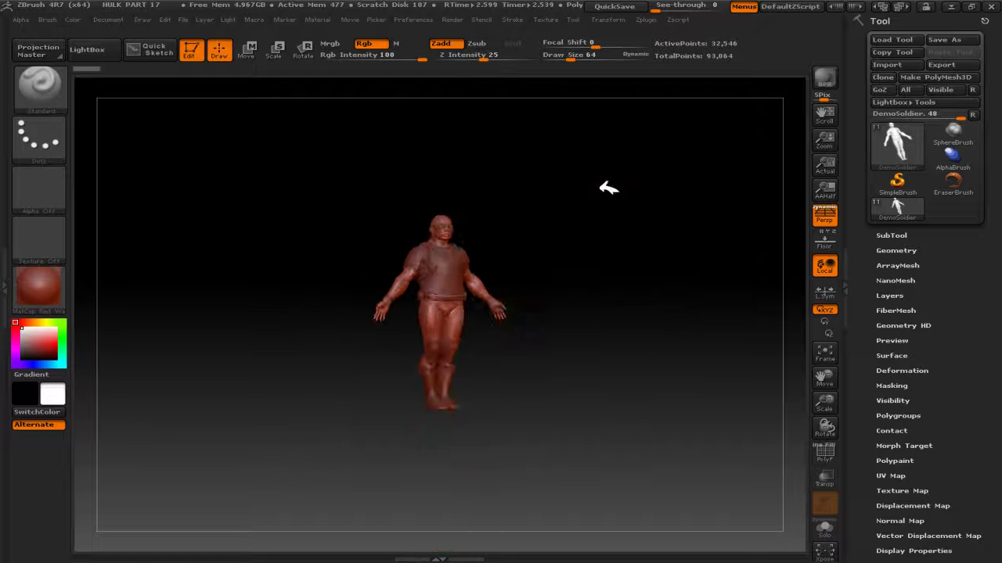
{"action": "left_click", "coordinate": [828, 352]}
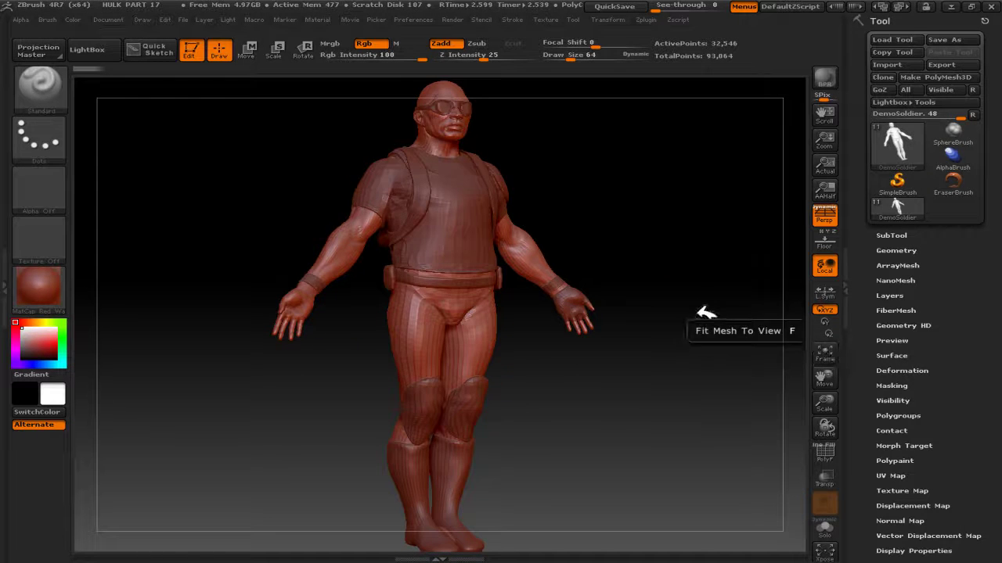
{"action": "left_click_drag", "start_coordinate": [706, 313], "coordinate": [563, 119], "text": "alt"}
{"action": "left_click", "coordinate": [828, 354]}
- Pan, shrink and spin the soldier using the Move, Scale and Rotate shelf buttons
{"action": "mouse_move", "coordinate": [829, 379]}
{"action": "left_mouse_down"}
{"action": "mouse_move", "coordinate": [700, 324]}
{"action": "mouse_move", "coordinate": [728, 376]}
{"action": "mouse_move", "coordinate": [775, 342]}
{"action": "mouse_move", "coordinate": [711, 376]}
{"action": "mouse_move", "coordinate": [751, 344]}
{"action": "mouse_move", "coordinate": [731, 342]}
{"action": "mouse_move", "coordinate": [778, 362]}
{"action": "left_mouse_up"}
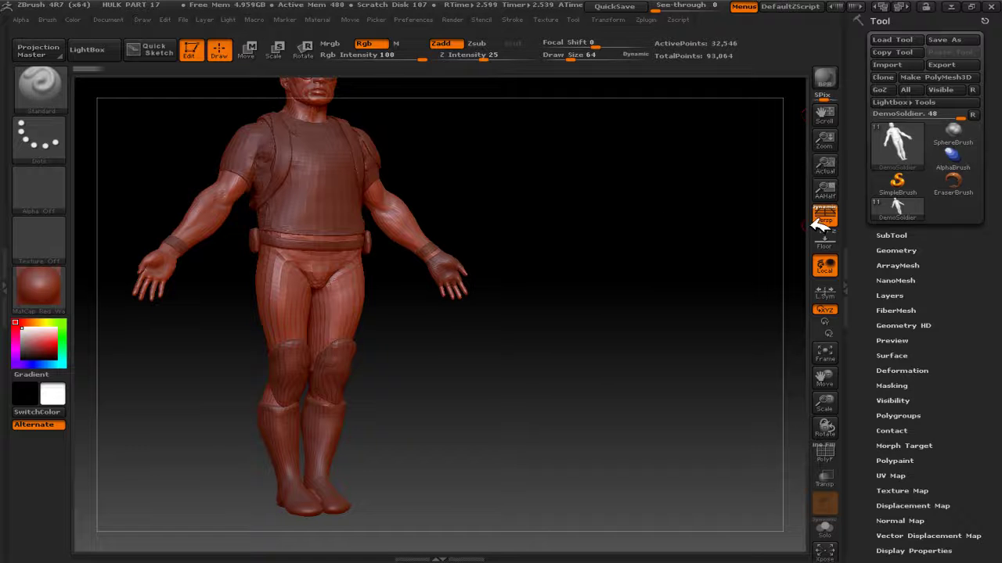
{"action": "mouse_move", "coordinate": [835, 399]}
{"action": "left_mouse_down"}
{"action": "mouse_move", "coordinate": [832, 409]}
{"action": "mouse_move", "coordinate": [827, 384]}
{"action": "left_mouse_up"}
{"action": "mouse_move", "coordinate": [834, 433]}
{"action": "left_mouse_down"}
{"action": "mouse_move", "coordinate": [787, 429]}
{"action": "mouse_move", "coordinate": [921, 443]}
{"action": "mouse_move", "coordinate": [771, 443]}
{"action": "mouse_move", "coordinate": [854, 441]}
{"action": "mouse_move", "coordinate": [828, 439]}
{"action": "mouse_move", "coordinate": [649, 333]}
{"action": "mouse_move", "coordinate": [678, 366]}
{"action": "left_mouse_up"}
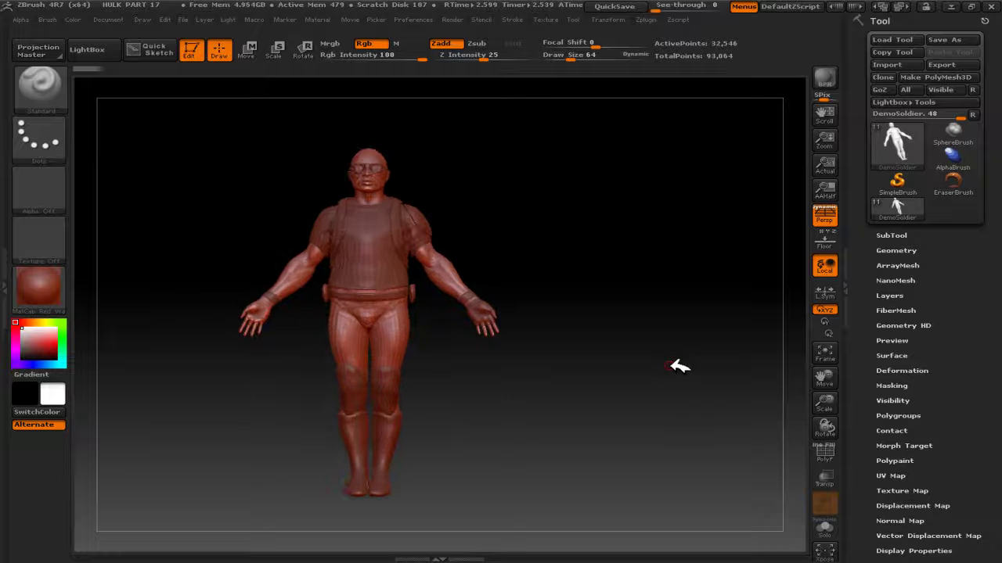
- Toggle the PolyF polygroup wireframe on the soldier, ending with it off
{"action": "left_click", "coordinate": [834, 450]}
{"action": "left_click", "coordinate": [834, 449]}
{"action": "left_click", "coordinate": [834, 449]}
{"action": "left_click", "coordinate": [834, 449]}
{"action": "left_click", "coordinate": [834, 450]}
{"action": "left_click", "coordinate": [834, 449]}
{"action": "left_click", "coordinate": [835, 450]}
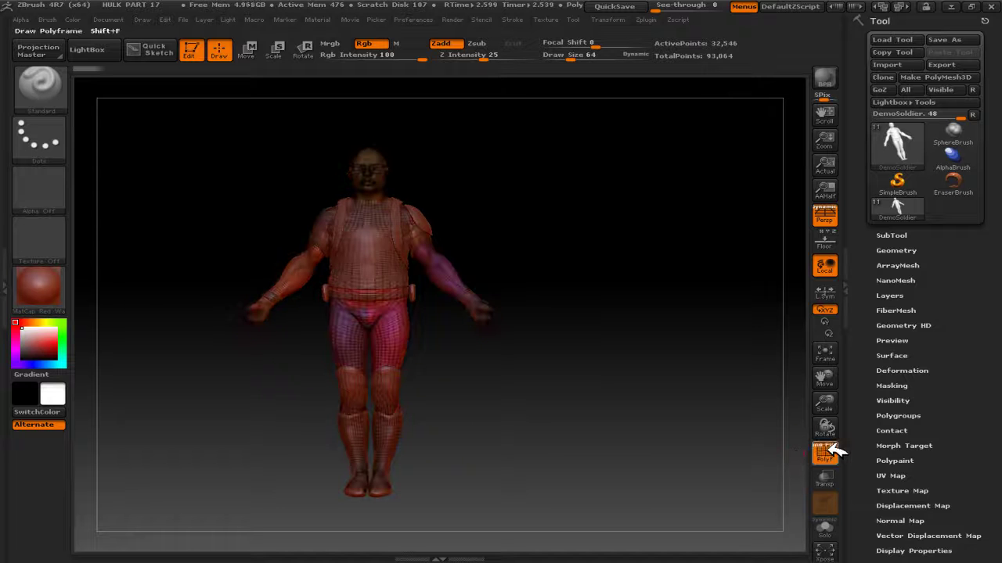
{"action": "mouse_move", "coordinate": [590, 279]}
{"action": "left_mouse_down", "text": "alt"}
{"action": "mouse_move", "coordinate": [648, 338]}
{"action": "mouse_move", "coordinate": [814, 449]}
{"action": "left_mouse_up", "text": "alt"}
{"action": "left_click", "coordinate": [834, 454]}
- Toggle Transp to make the soldier's vest see-through over the body
{"action": "left_click", "coordinate": [831, 476]}
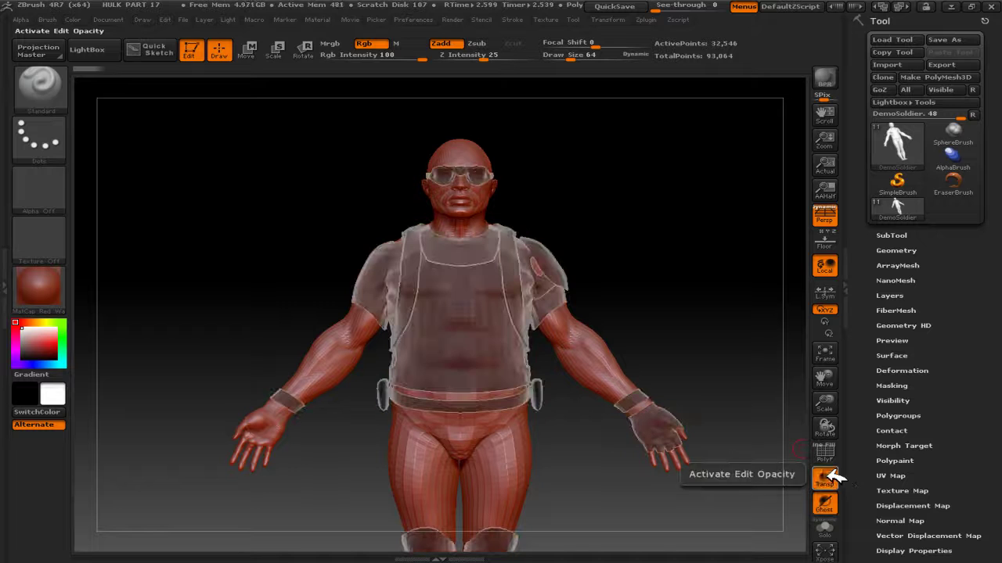
{"action": "left_click_drag", "start_coordinate": [695, 254], "coordinate": [529, 285]}
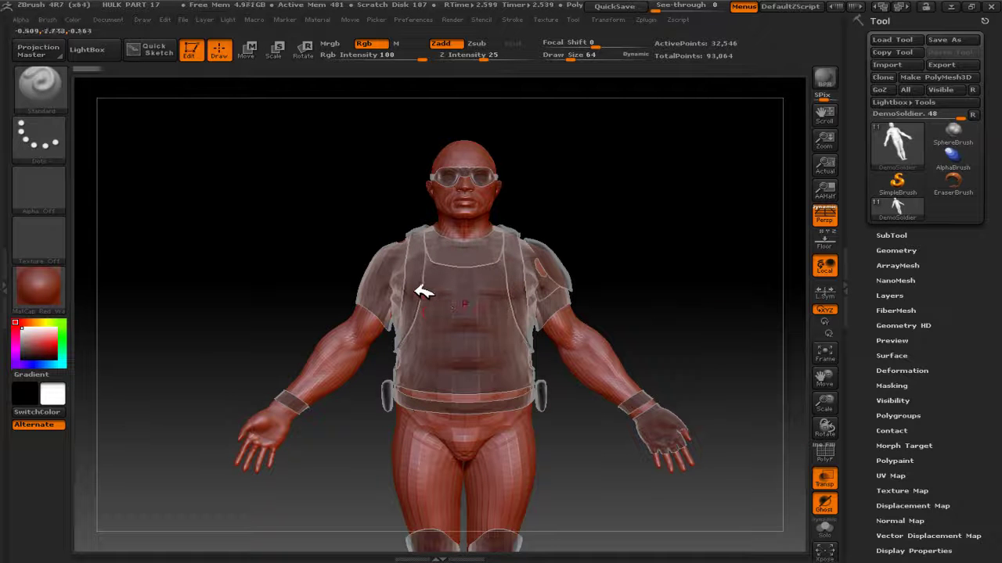
{"action": "left_click", "coordinate": [832, 507]}
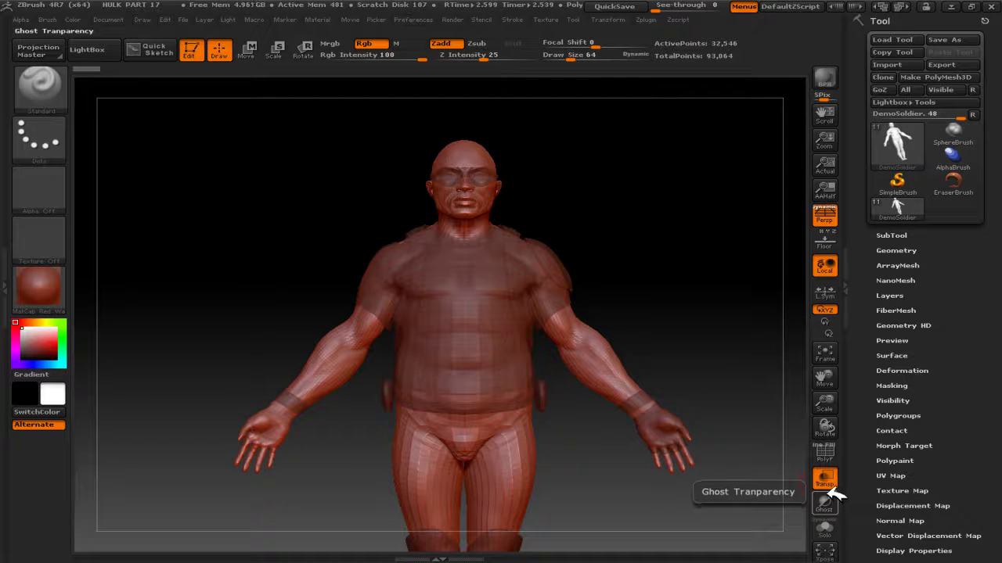
{"action": "left_click", "coordinate": [831, 483]}
{"action": "left_click", "coordinate": [831, 483]}
{"action": "left_click", "coordinate": [831, 483]}
{"action": "left_click", "coordinate": [831, 483]}
{"action": "left_click", "coordinate": [831, 483]}
{"action": "left_click", "coordinate": [831, 483]}
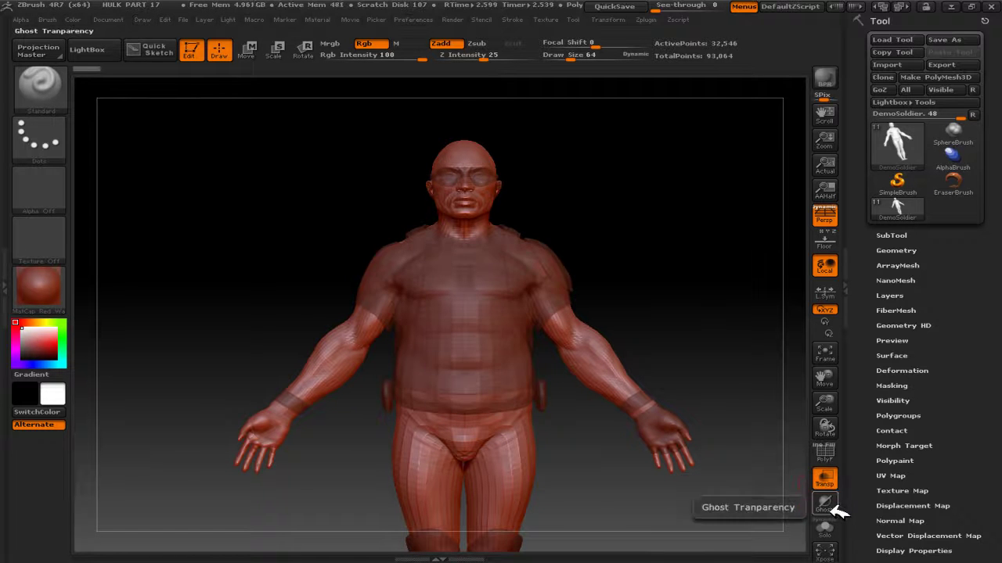
- Enable Ghost so the vest shows as ghosted outlines, and briefly try Solo
{"action": "left_click", "coordinate": [831, 505]}
{"action": "left_click", "coordinate": [831, 505]}
{"action": "left_click", "coordinate": [831, 505]}
{"action": "left_click", "coordinate": [831, 505]}
{"action": "left_click", "coordinate": [831, 505]}
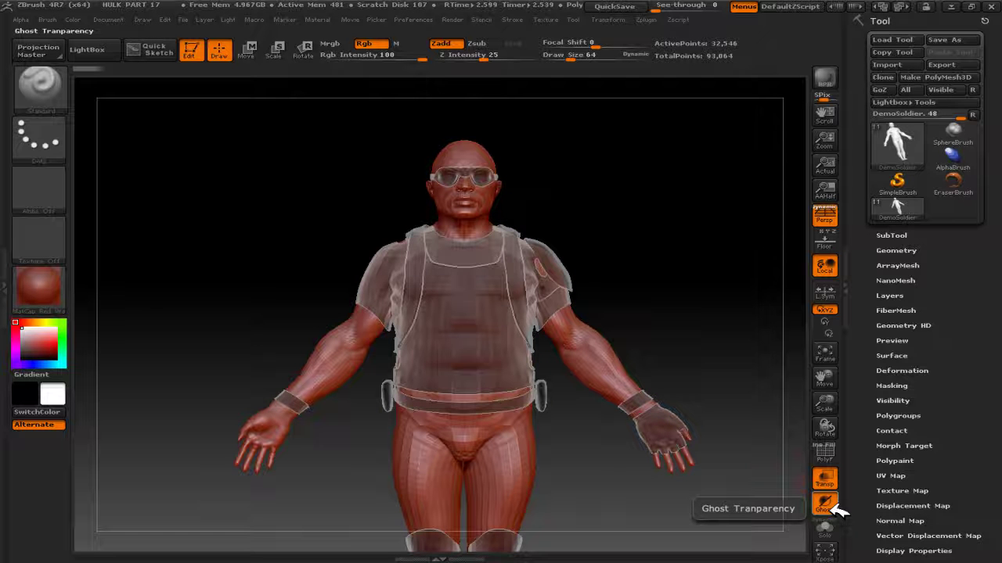
{"action": "left_click", "coordinate": [828, 529]}
{"action": "left_click", "coordinate": [828, 530]}
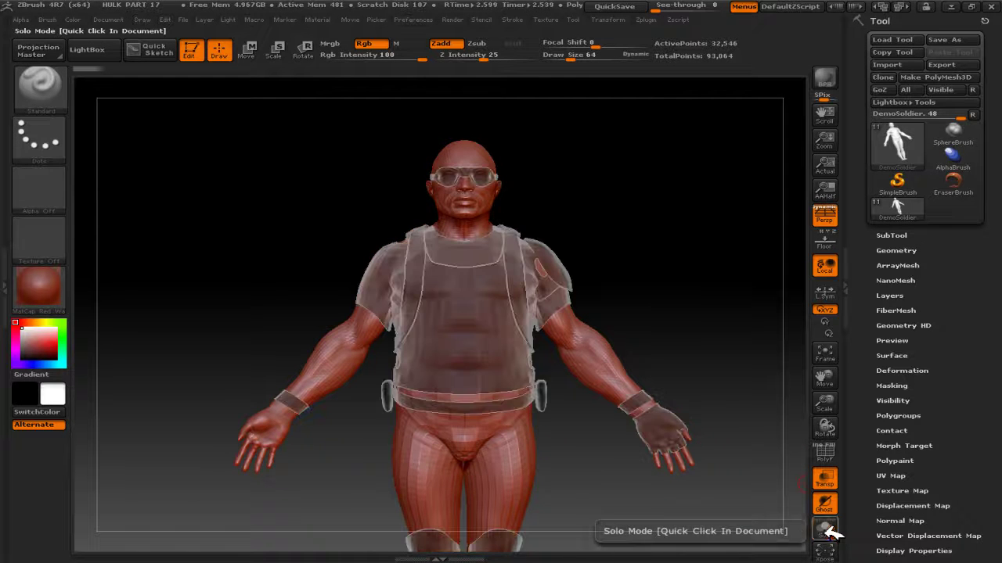
- Explode the soldier's subtools with Xpose, collapse them back, and reframe the figure with F
{"action": "key", "text": "f"}
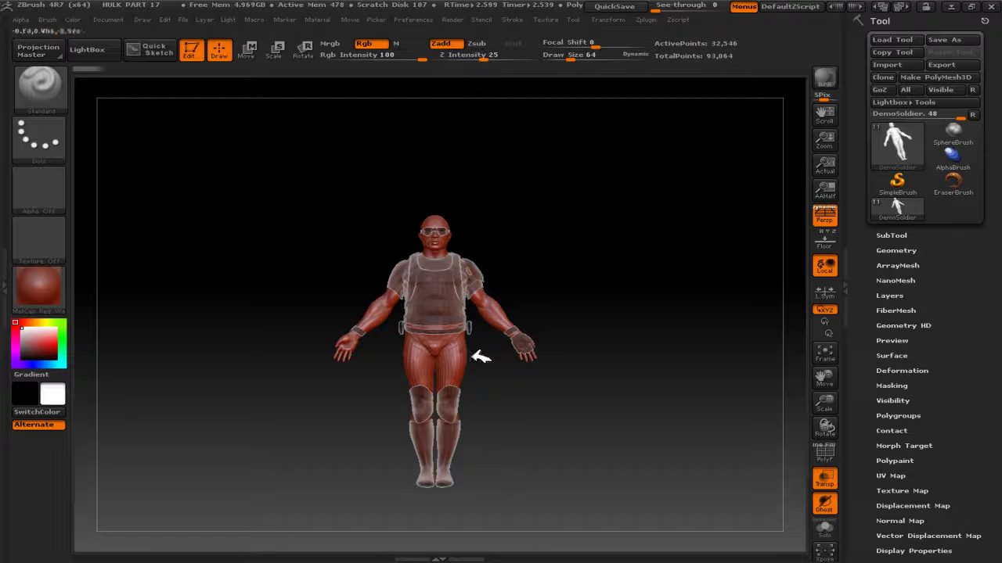
{"action": "left_click", "coordinate": [827, 531]}
{"action": "left_click", "coordinate": [826, 531]}
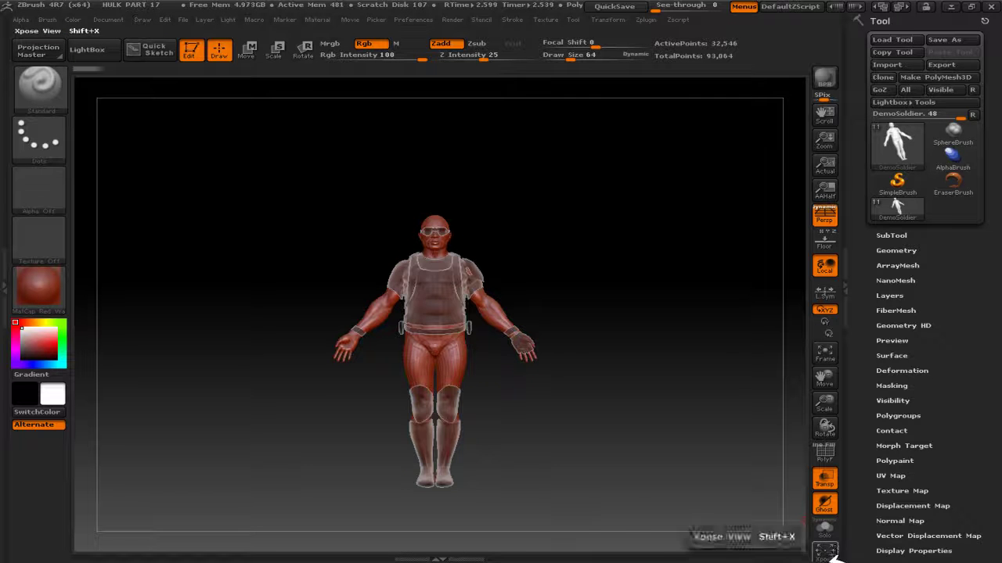
{"action": "left_click", "coordinate": [826, 551]}
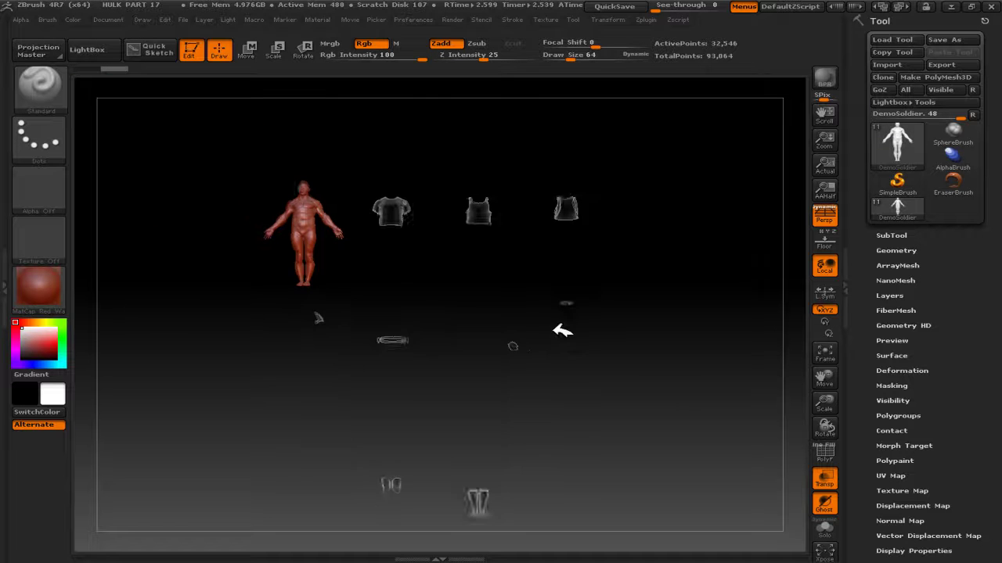
{"action": "left_click", "coordinate": [829, 549]}
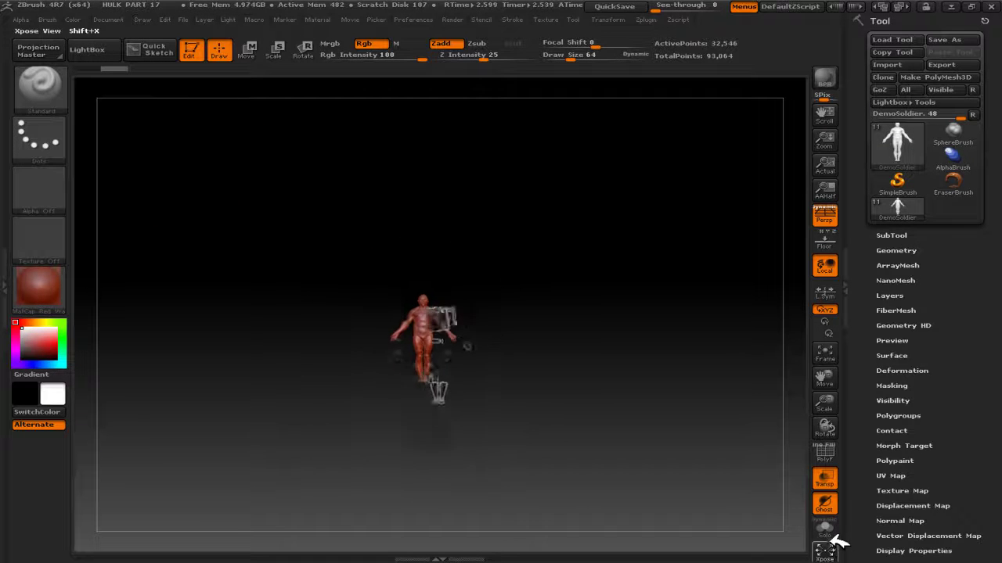
{"action": "key", "text": "f"}
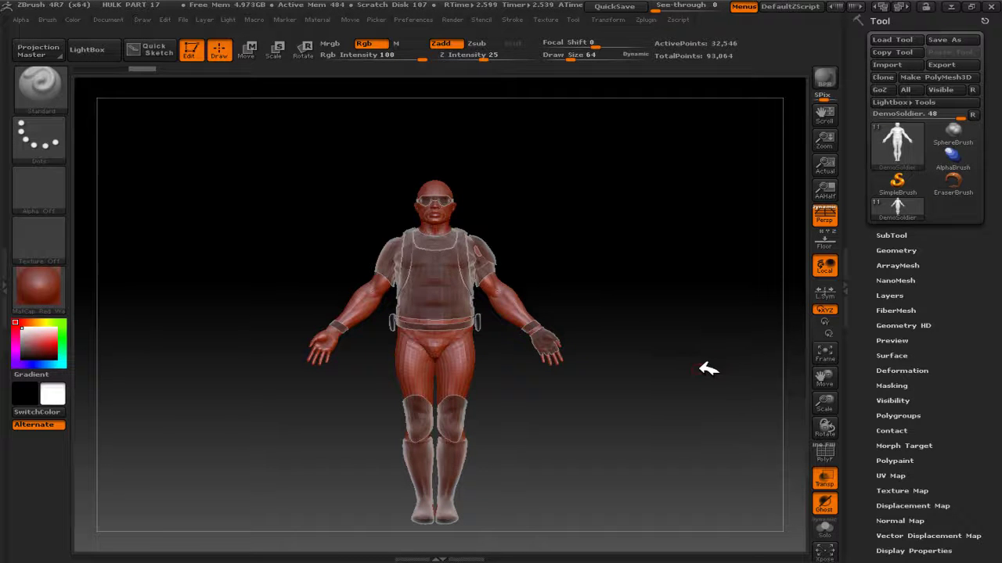
{"action": "key", "text": "alt+Tab"}
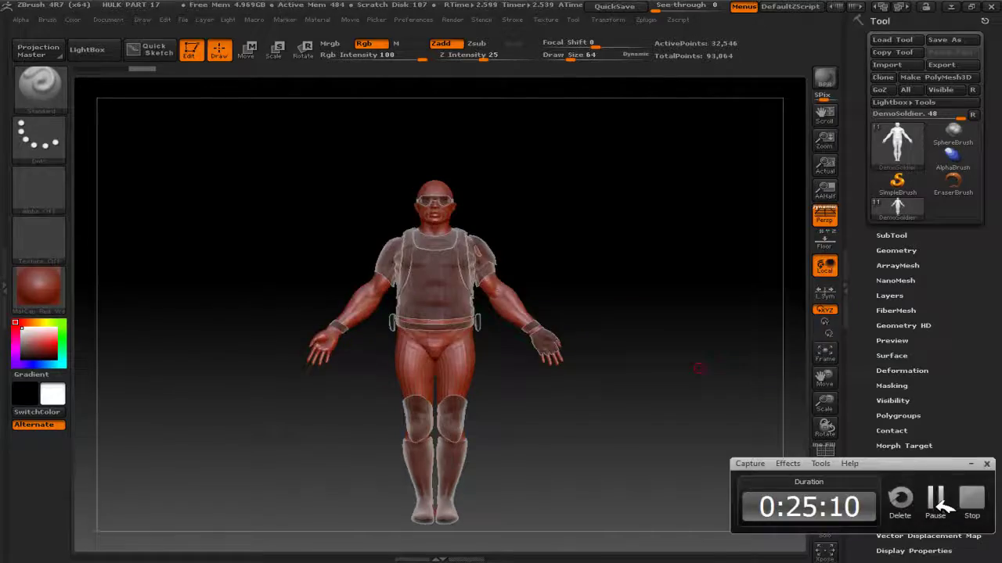
- Scroll the ZBrush Starting Guide PDF up to the numbered interface diagram on page 3
{"action": "left_click", "coordinate": [941, 507]}
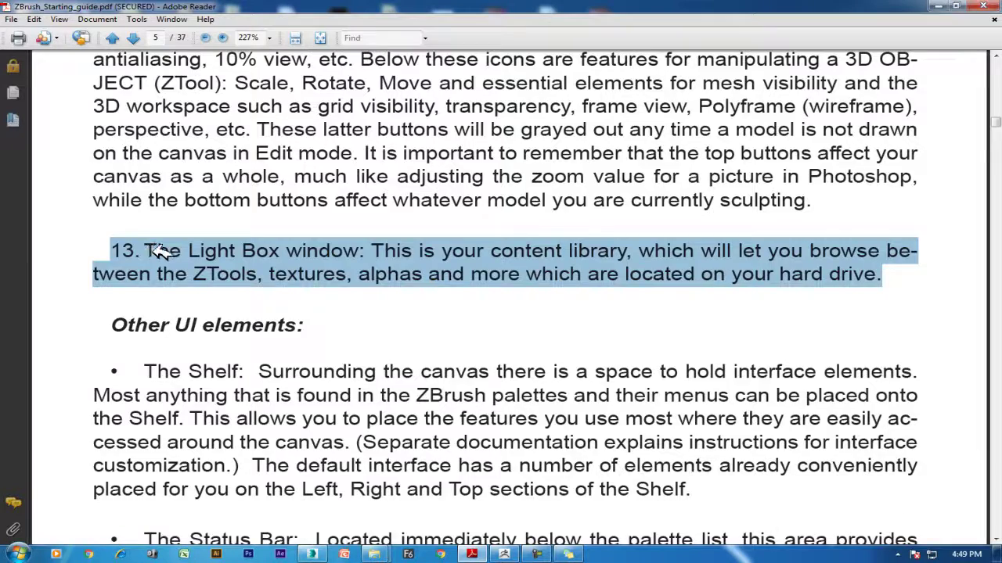
{"action": "scroll", "coordinate": [157, 250], "scroll_direction": "up", "scroll_amount": 2}
{"action": "scroll", "coordinate": [204, 266], "scroll_direction": "up", "scroll_amount": 5}
{"action": "scroll", "coordinate": [258, 282], "scroll_direction": "up", "scroll_amount": 5}
{"action": "scroll", "coordinate": [313, 302], "scroll_direction": "up", "scroll_amount": 5}
{"action": "scroll", "coordinate": [322, 304], "scroll_direction": "up", "scroll_amount": 5}
{"action": "scroll", "coordinate": [328, 304], "scroll_direction": "up", "scroll_amount": 5}
{"action": "scroll", "coordinate": [324, 303], "scroll_direction": "up", "scroll_amount": 5}
{"action": "scroll", "coordinate": [325, 305], "scroll_direction": "up", "scroll_amount": 5}
{"action": "scroll", "coordinate": [327, 302], "scroll_direction": "up", "scroll_amount": 5}
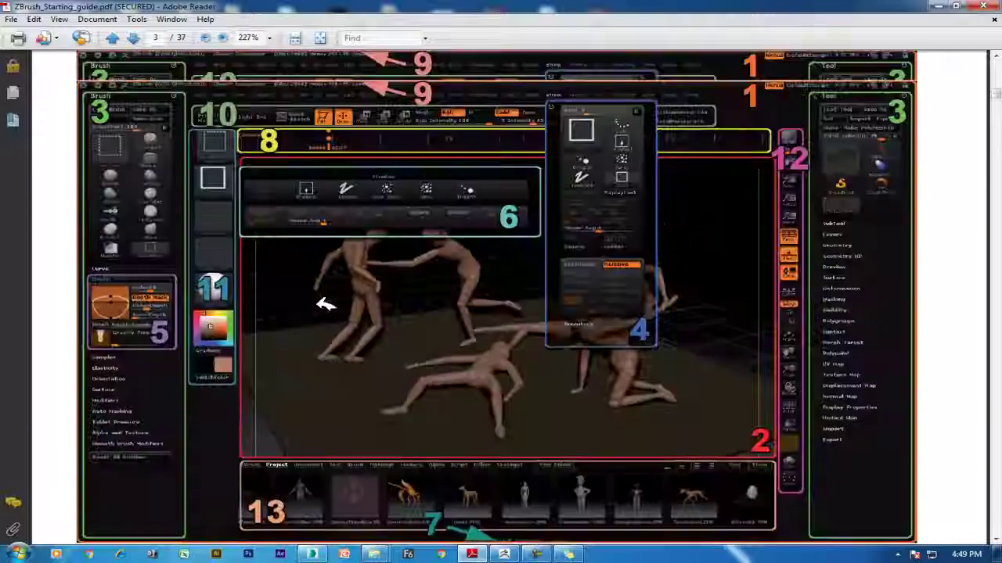
{"action": "scroll", "coordinate": [290, 345], "scroll_direction": "up", "scroll_amount": 1}
{"action": "scroll", "coordinate": [317, 368], "scroll_direction": "down", "scroll_amount": 3}
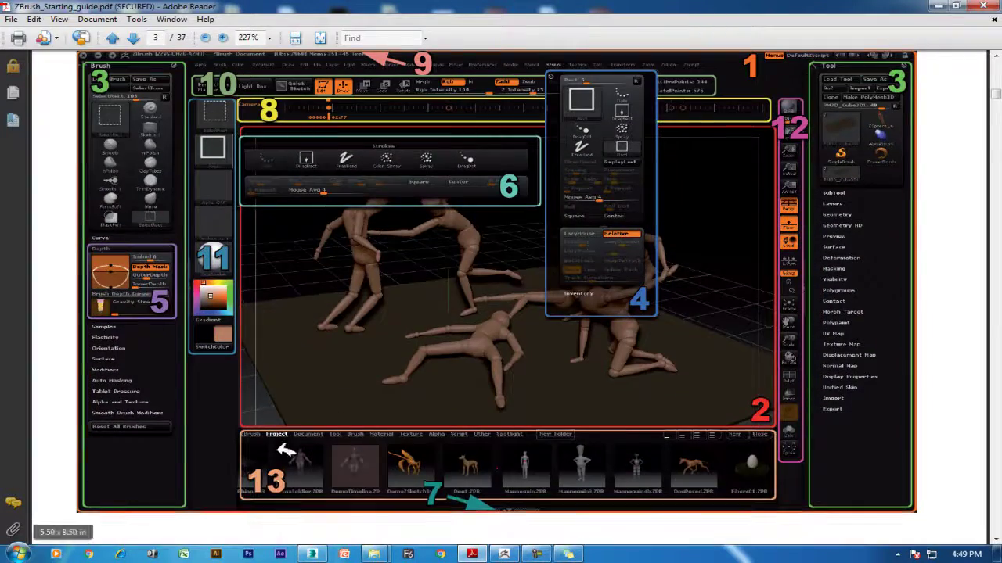
{"action": "left_click", "coordinate": [505, 555]}
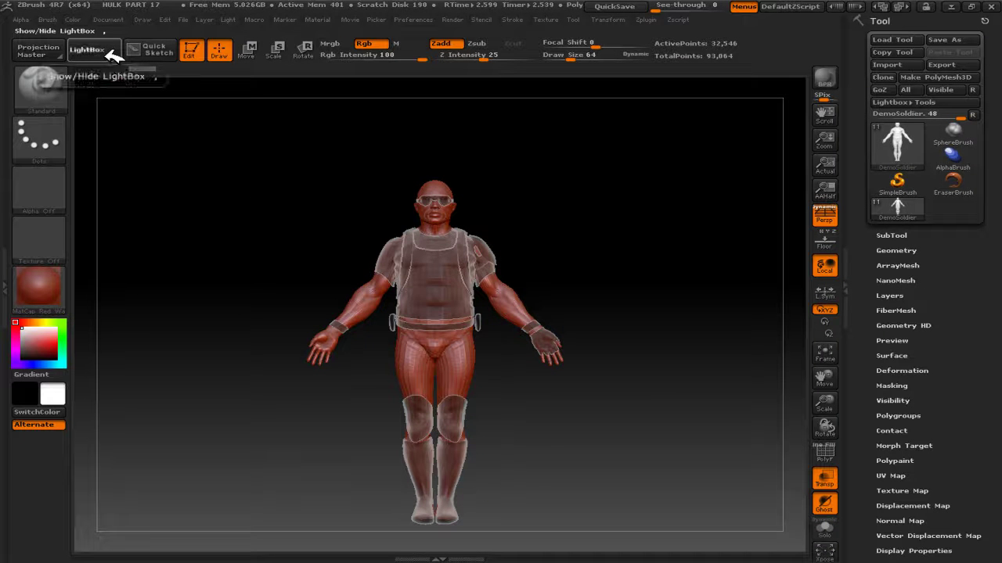
- Open 4R7_ZBrushSearchLight.ZPR from LightBox's Project tab, discarding the soldier's unsaved changes
{"action": "left_click", "coordinate": [88, 50]}
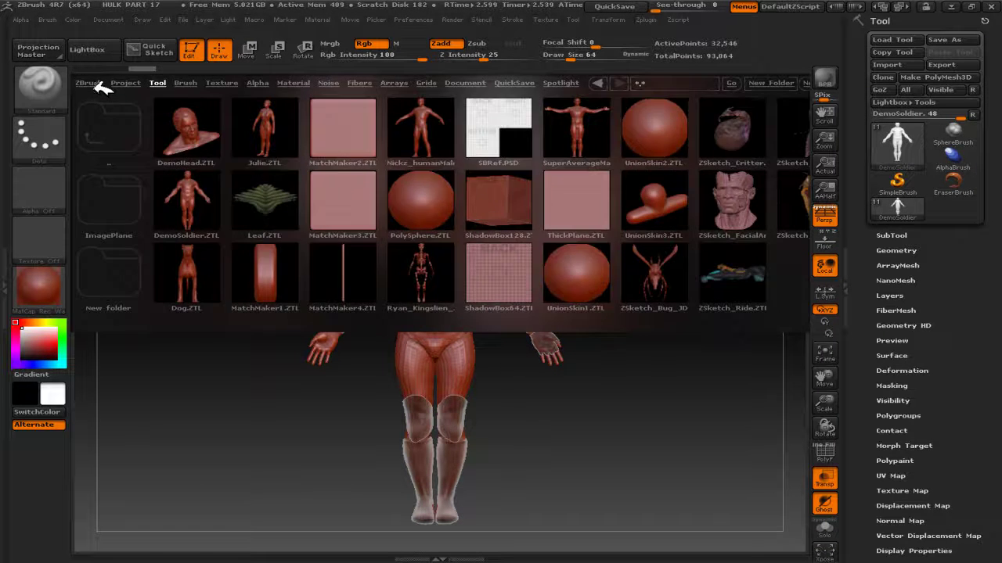
{"action": "left_click", "coordinate": [90, 84]}
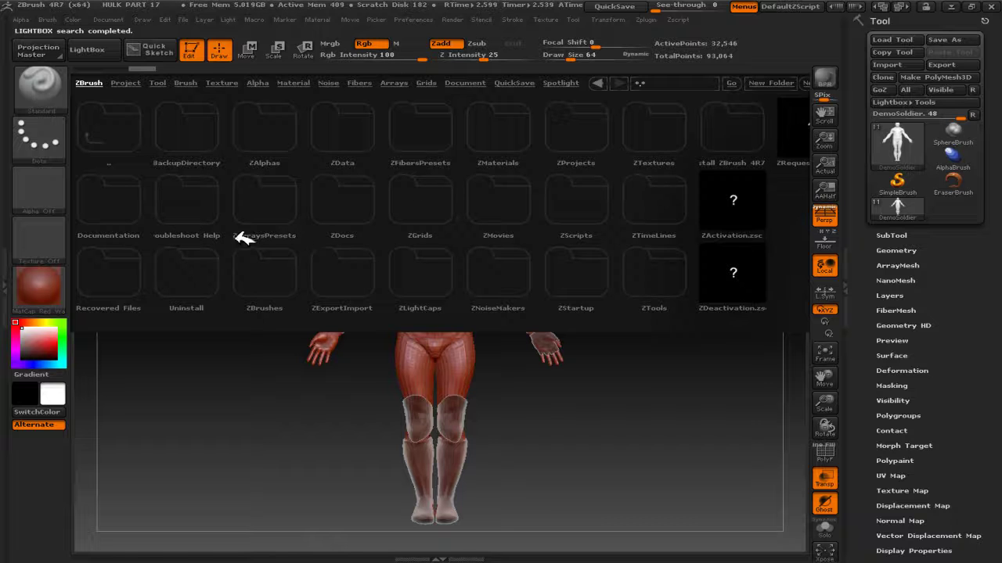
{"action": "left_click", "coordinate": [138, 83]}
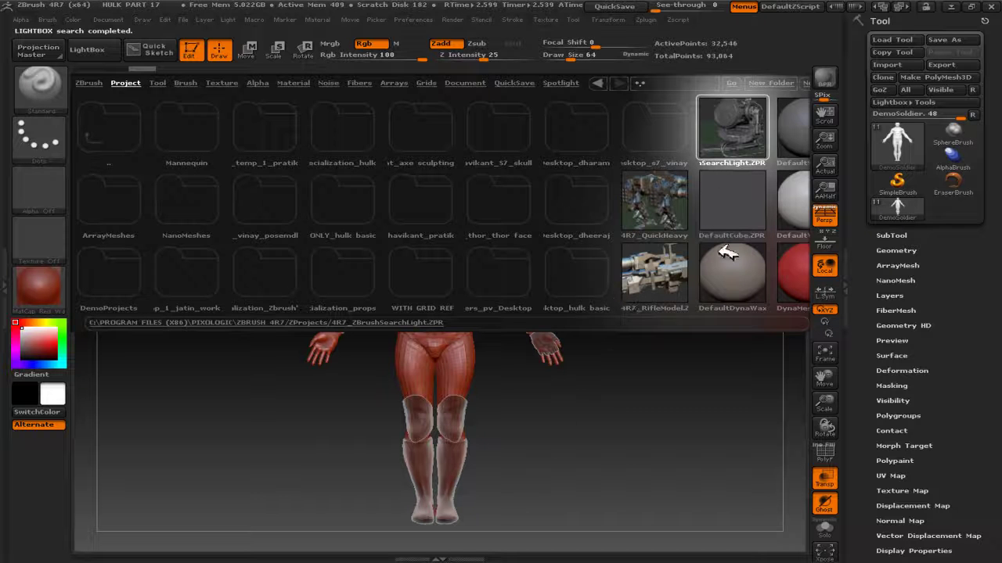
{"action": "double_click", "coordinate": [748, 147]}
{"action": "left_click", "coordinate": [548, 320]}
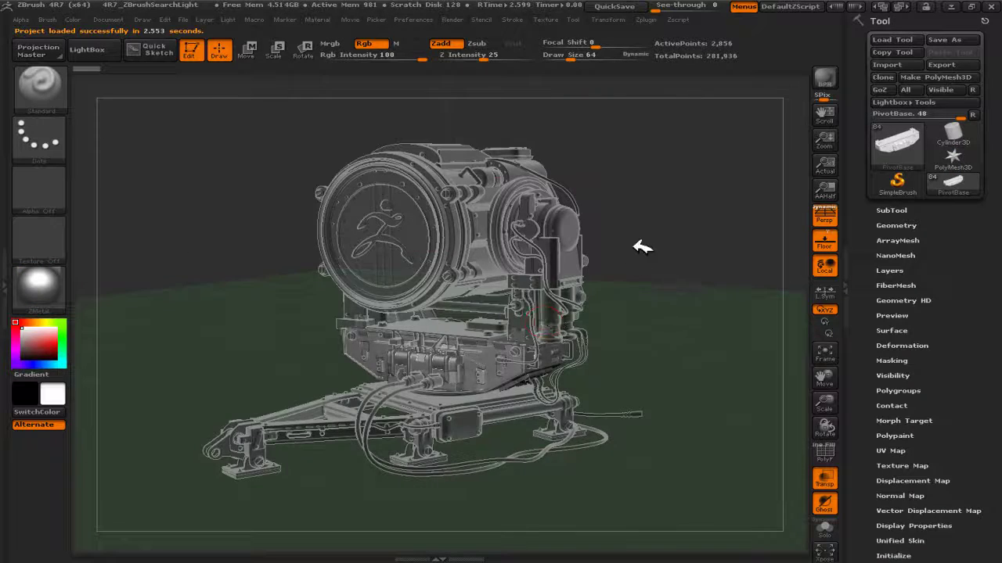
{"action": "mouse_move", "coordinate": [641, 246]}
{"action": "left_mouse_down"}
{"action": "mouse_move", "coordinate": [704, 253]}
{"action": "mouse_move", "coordinate": [644, 256]}
{"action": "mouse_move", "coordinate": [673, 229]}
{"action": "mouse_move", "coordinate": [659, 230]}
{"action": "mouse_move", "coordinate": [715, 264]}
{"action": "mouse_move", "coordinate": [695, 267]}
{"action": "left_mouse_up"}
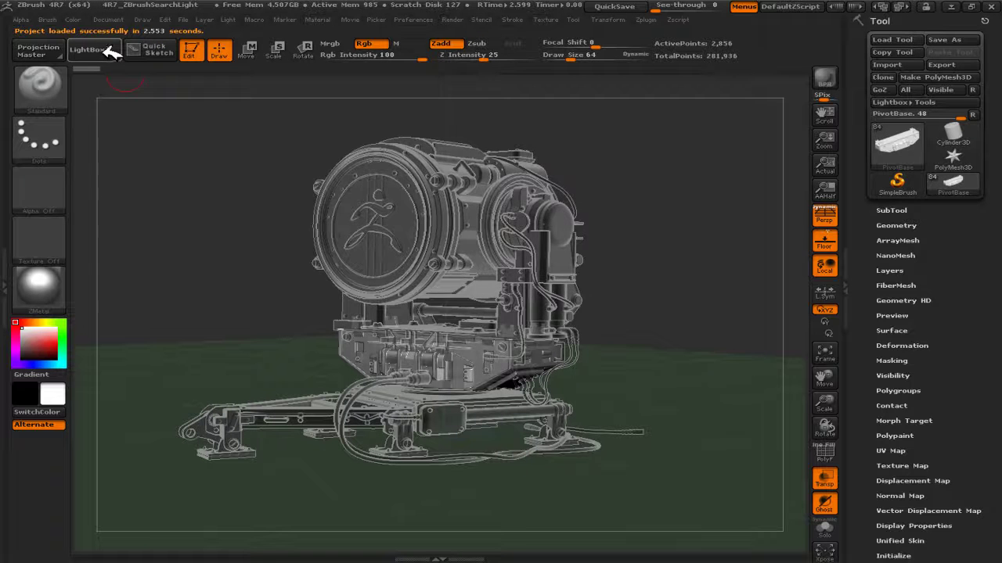
{"action": "left_click", "coordinate": [102, 50]}
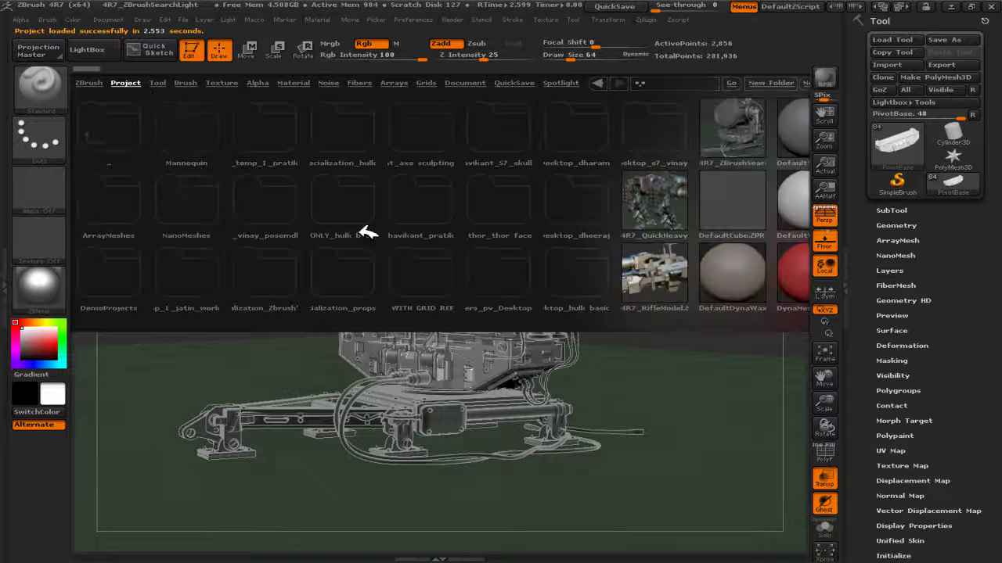
- Load the 4R7_RifleModel project without saving, display the rifle solid, and level it side-on
{"action": "double_click", "coordinate": [673, 281]}
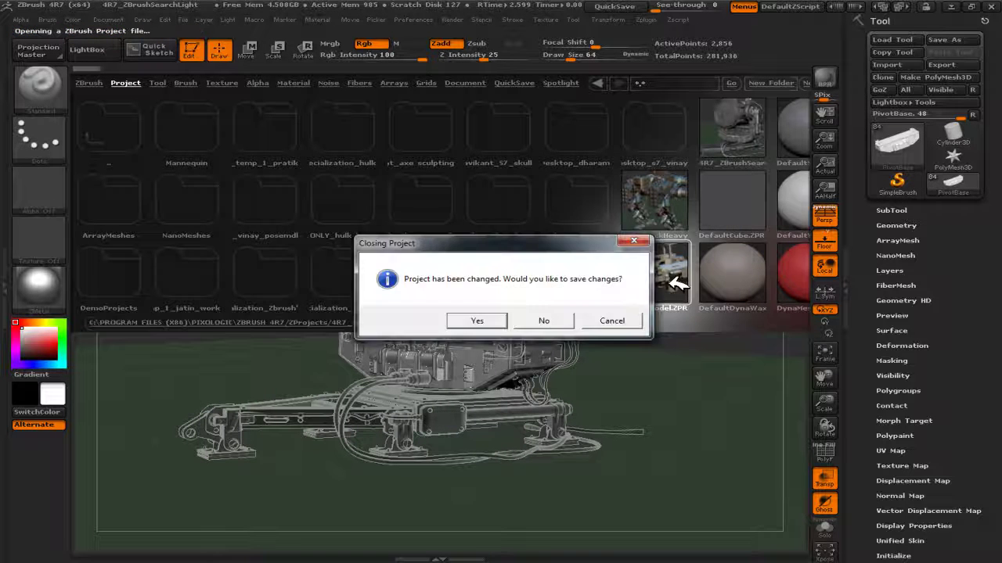
{"action": "left_click", "coordinate": [556, 318]}
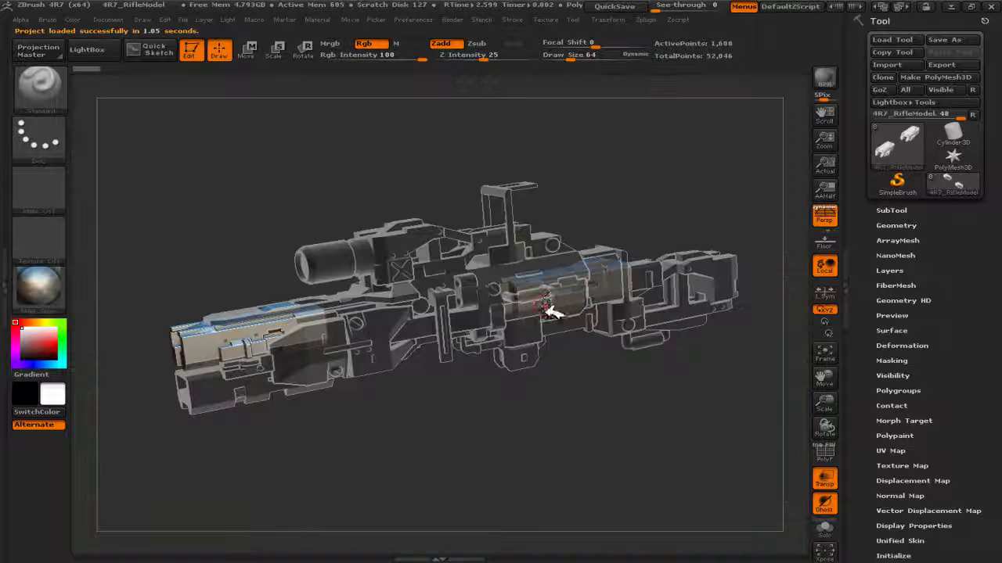
{"action": "left_click_drag", "start_coordinate": [348, 211], "coordinate": [326, 163], "text": "shift"}
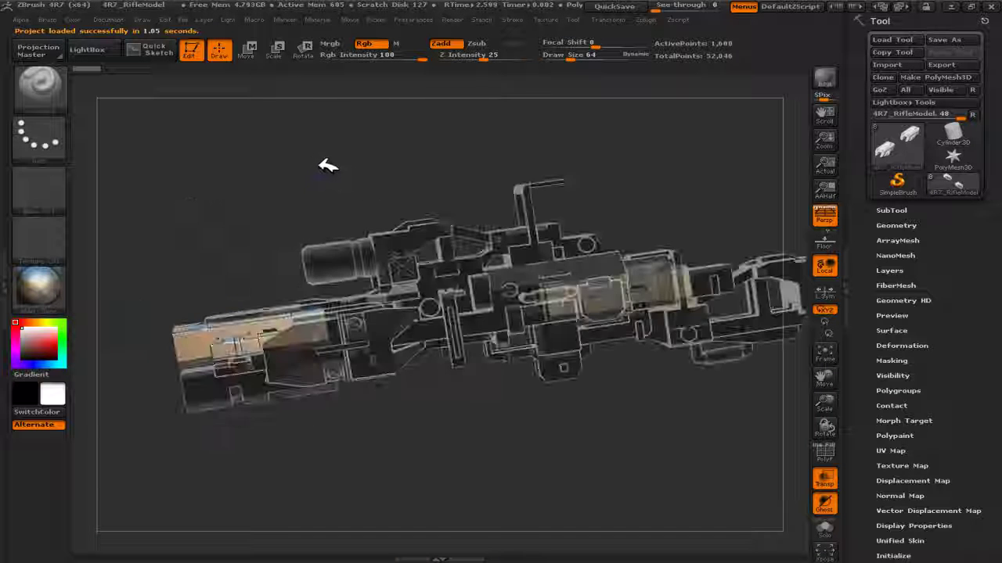
{"action": "left_click", "coordinate": [833, 476]}
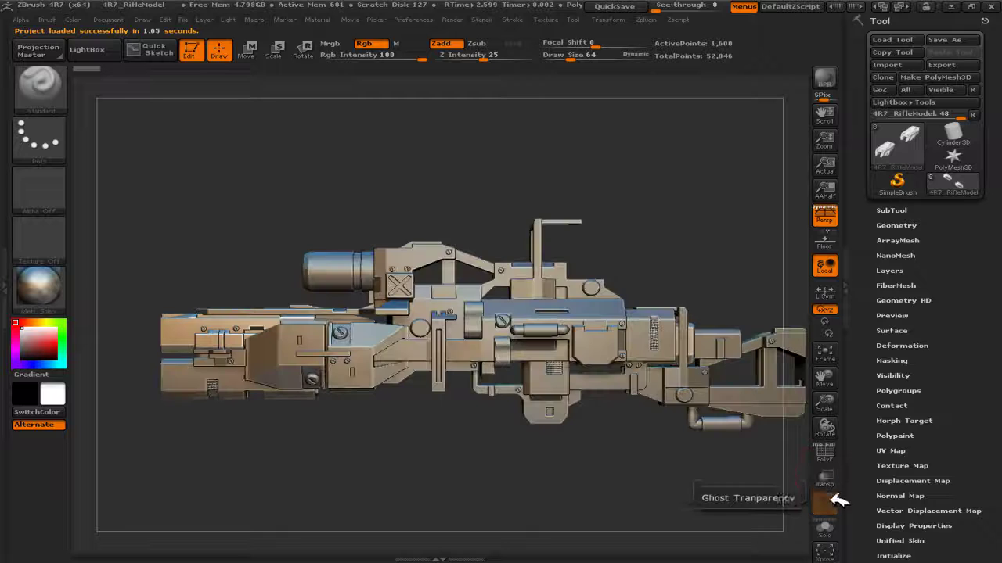
{"action": "mouse_move", "coordinate": [516, 454]}
{"action": "left_mouse_down"}
{"action": "mouse_move", "coordinate": [641, 478]}
{"action": "mouse_move", "coordinate": [496, 465]}
{"action": "mouse_move", "coordinate": [577, 477]}
{"action": "mouse_move", "coordinate": [516, 447]}
{"action": "mouse_move", "coordinate": [532, 450]}
{"action": "mouse_move", "coordinate": [473, 442]}
{"action": "mouse_move", "coordinate": [513, 448]}
{"action": "left_mouse_up"}
- Load Ryan_Kingslien_Anatomy_Model.ZTL from LightBox's Tool tab and zoom out to show the whole figure
{"action": "left_click", "coordinate": [110, 50]}
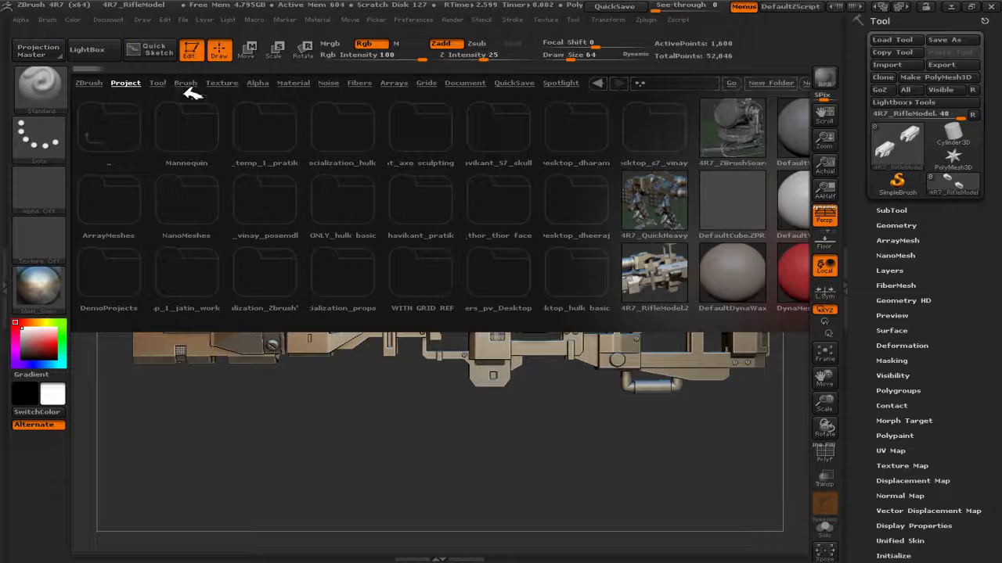
{"action": "left_click", "coordinate": [159, 84]}
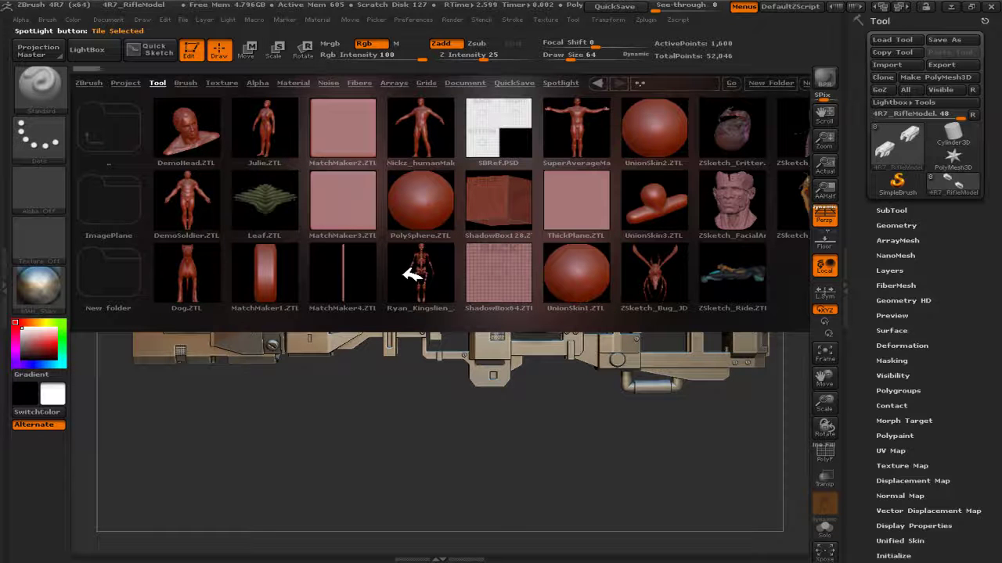
{"action": "double_click", "coordinate": [435, 280]}
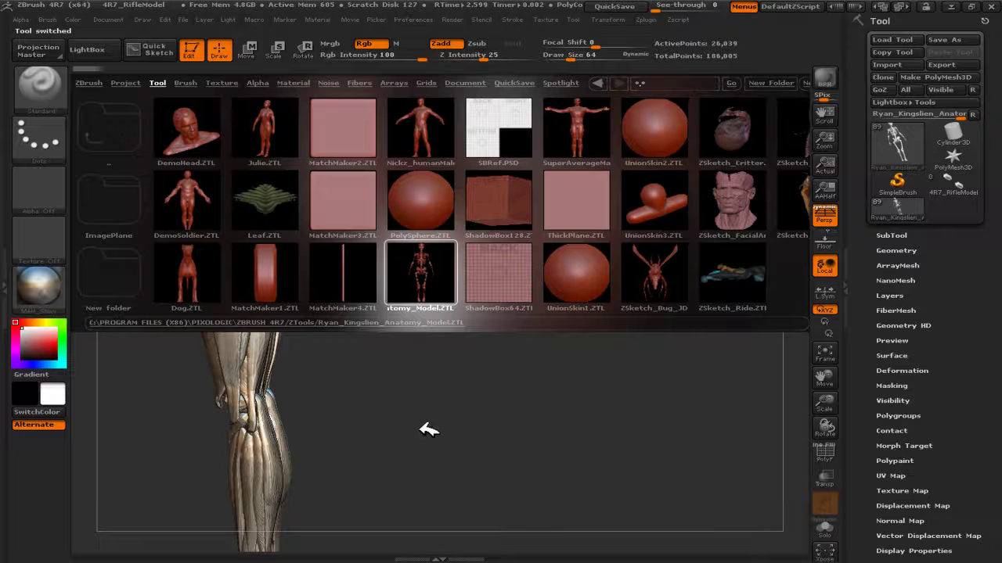
{"action": "left_click_drag", "start_coordinate": [428, 429], "coordinate": [491, 414]}
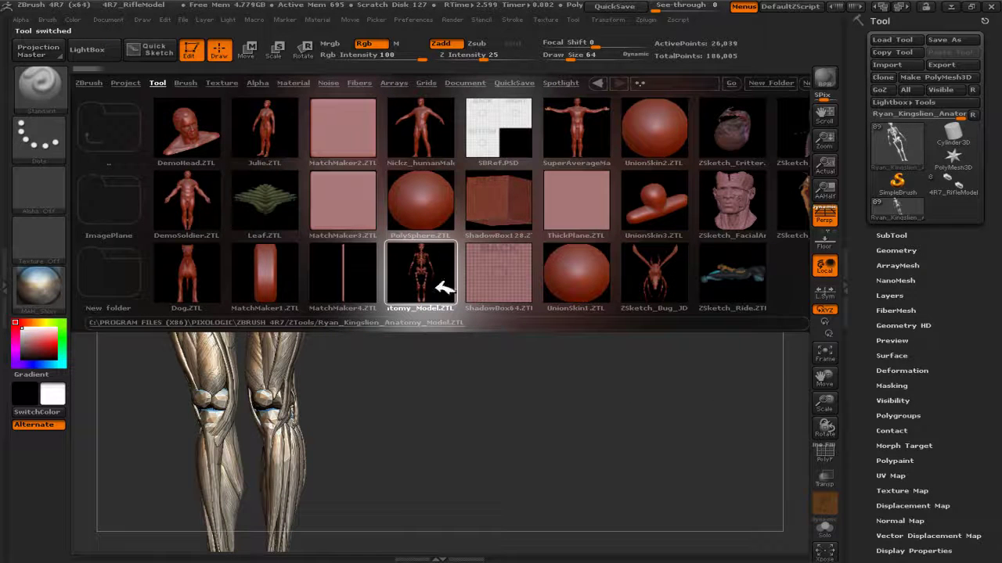
{"action": "left_click", "coordinate": [115, 51]}
{"action": "mouse_move", "coordinate": [537, 268]}
{"action": "left_mouse_down", "text": "alt"}
{"action": "mouse_move", "coordinate": [497, 219]}
{"action": "mouse_move", "coordinate": [507, 263]}
{"action": "mouse_move", "coordinate": [551, 317]}
{"action": "mouse_move", "coordinate": [523, 264]}
{"action": "left_mouse_up", "text": "alt"}
{"action": "left_click", "coordinate": [87, 49]}
- Browse LightBox's Brush, Texture, Alpha, Material, Noise, Fibers, Arrays, Grids, Document and QuickSave tabs, ending on Spotlight
{"action": "left_click", "coordinate": [186, 83]}
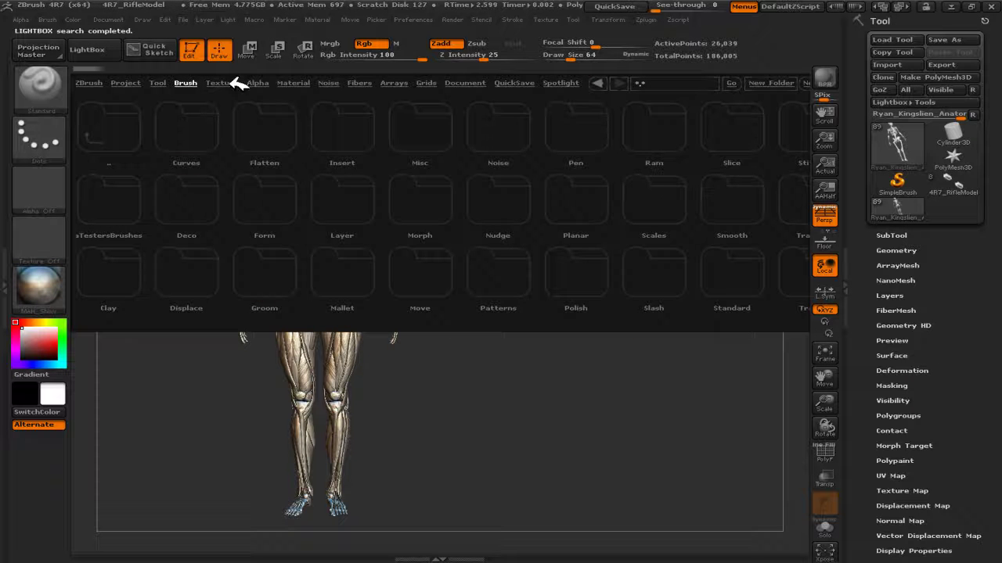
{"action": "left_click", "coordinate": [233, 82]}
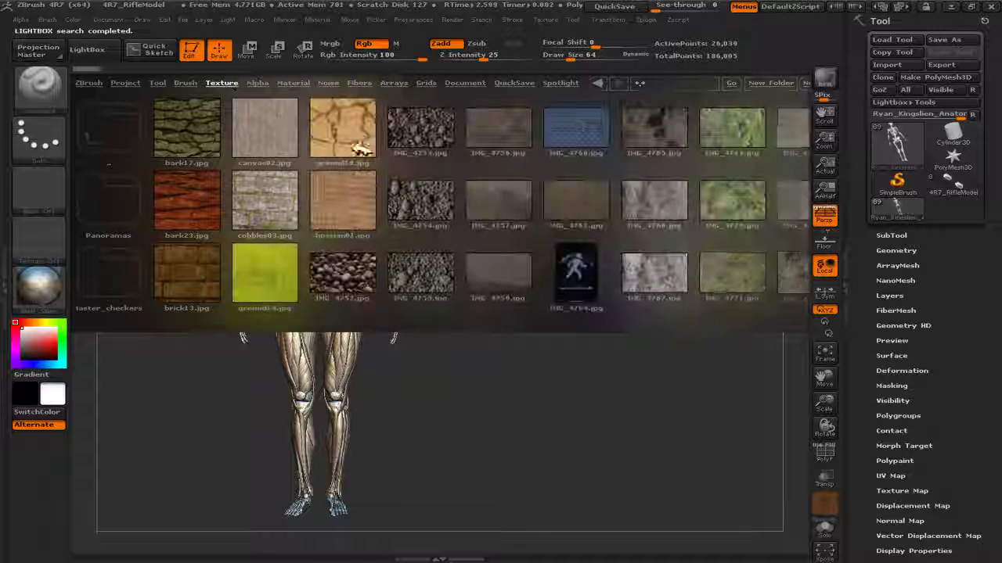
{"action": "left_click", "coordinate": [266, 84]}
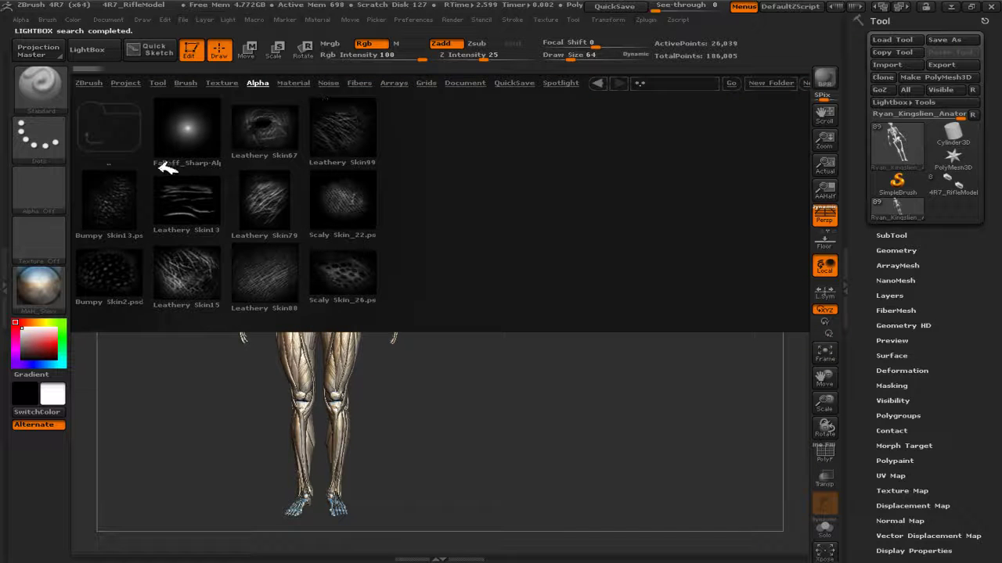
{"action": "left_click", "coordinate": [293, 83]}
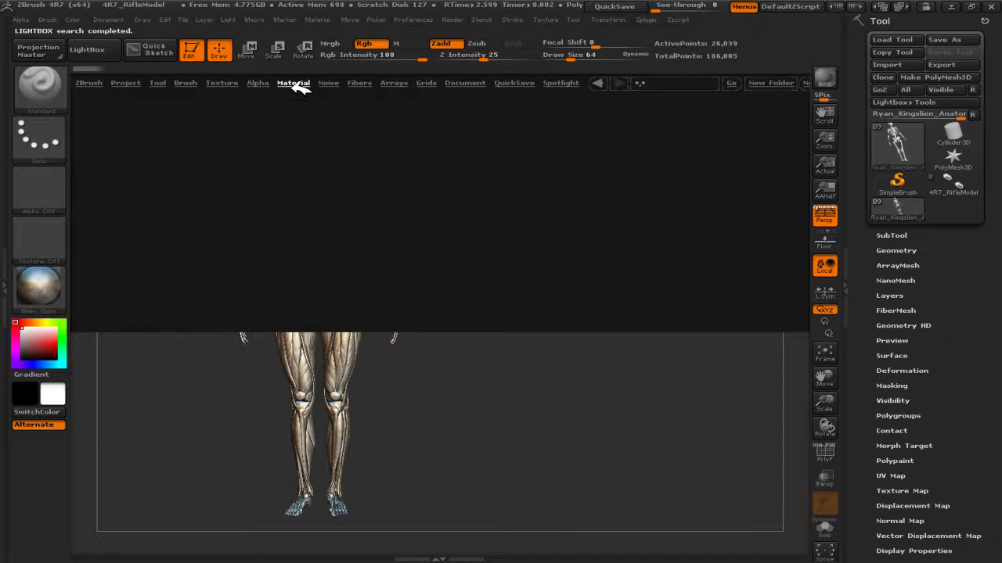
{"action": "left_click", "coordinate": [336, 83]}
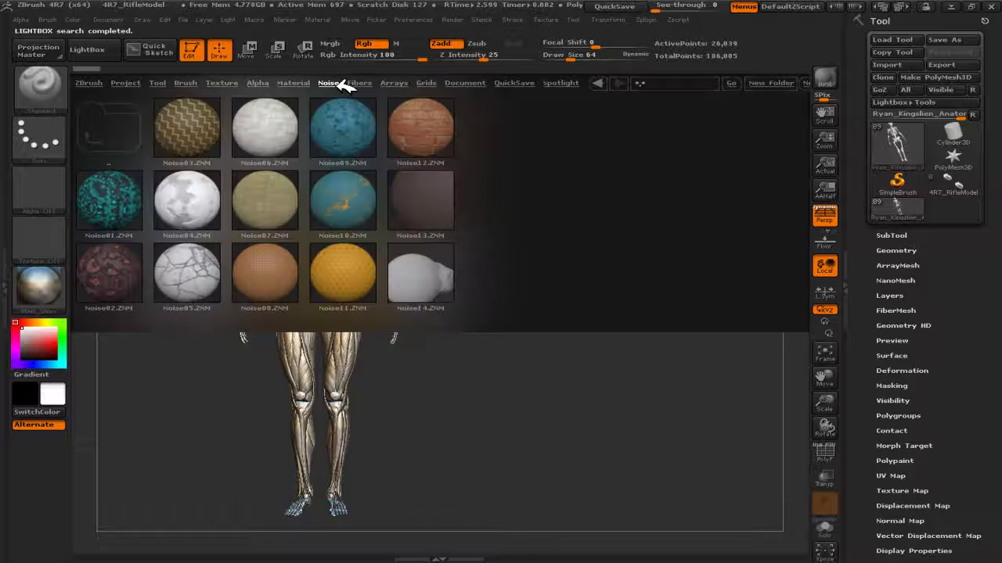
{"action": "left_click", "coordinate": [361, 83]}
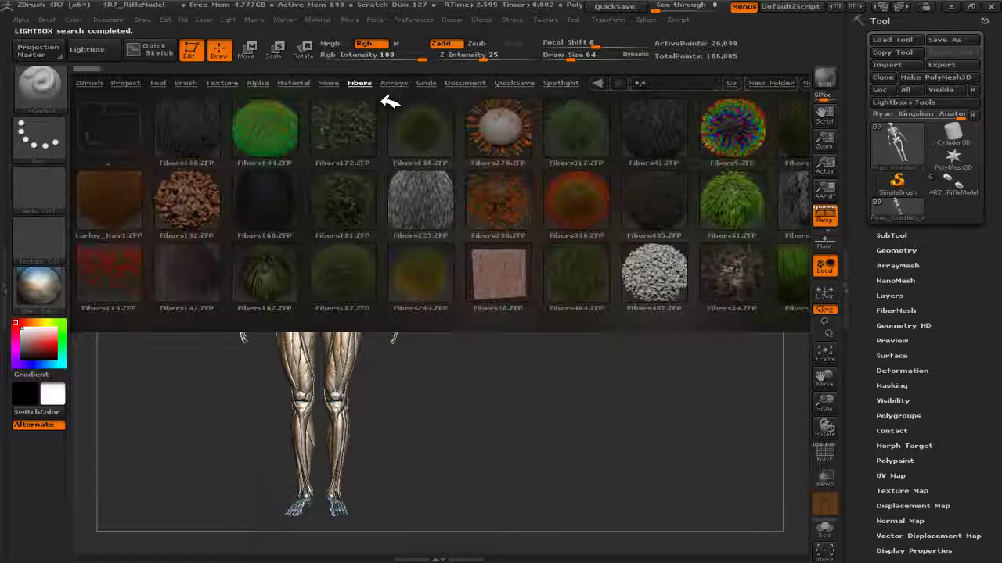
{"action": "left_click", "coordinate": [397, 84]}
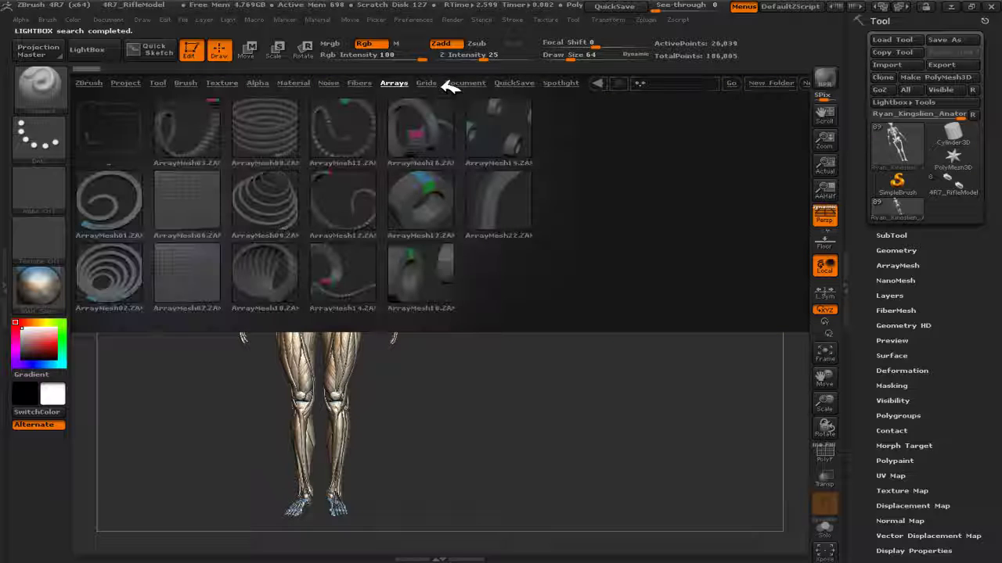
{"action": "left_click", "coordinate": [429, 84]}
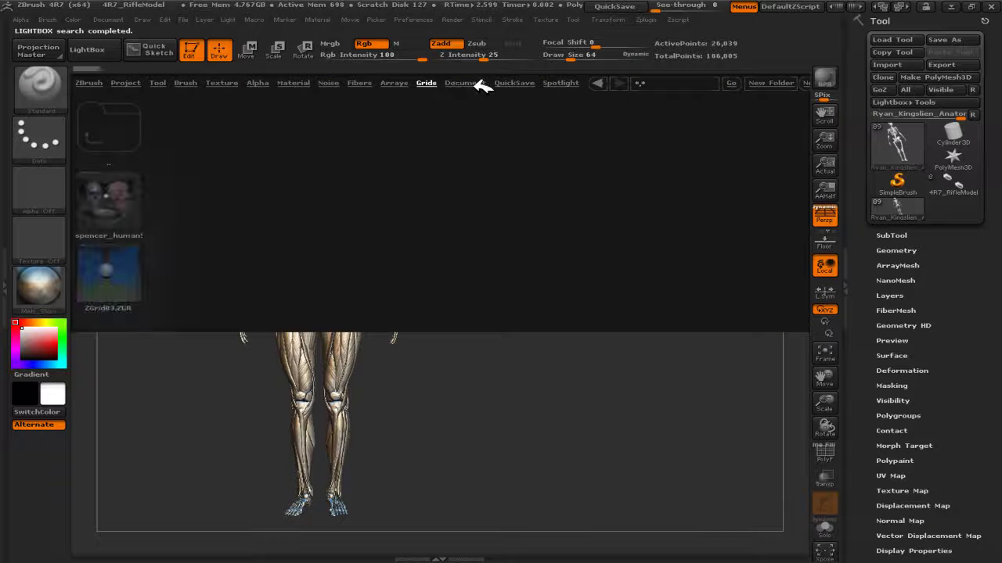
{"action": "left_click", "coordinate": [477, 84]}
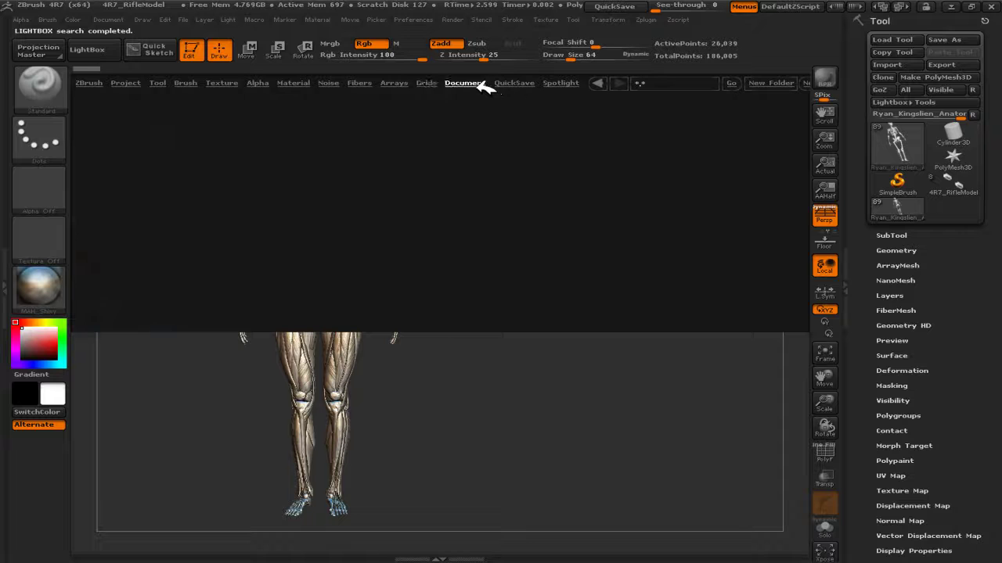
{"action": "left_click", "coordinate": [523, 83]}
{"action": "left_click", "coordinate": [560, 83]}
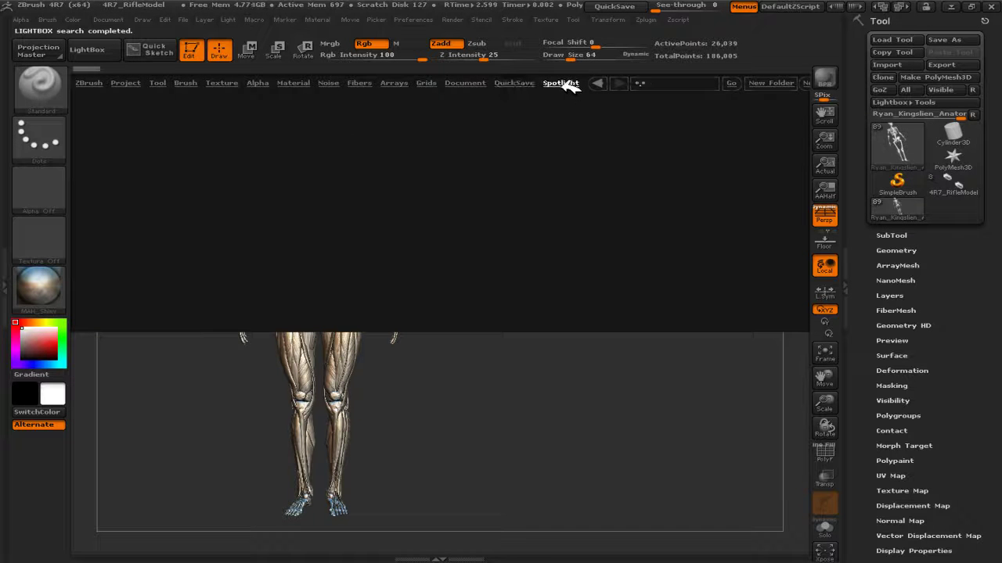
- Cycle through four successive interface colour schemes
{"action": "left_click", "coordinate": [867, 7]}
{"action": "left_click", "coordinate": [866, 7]}
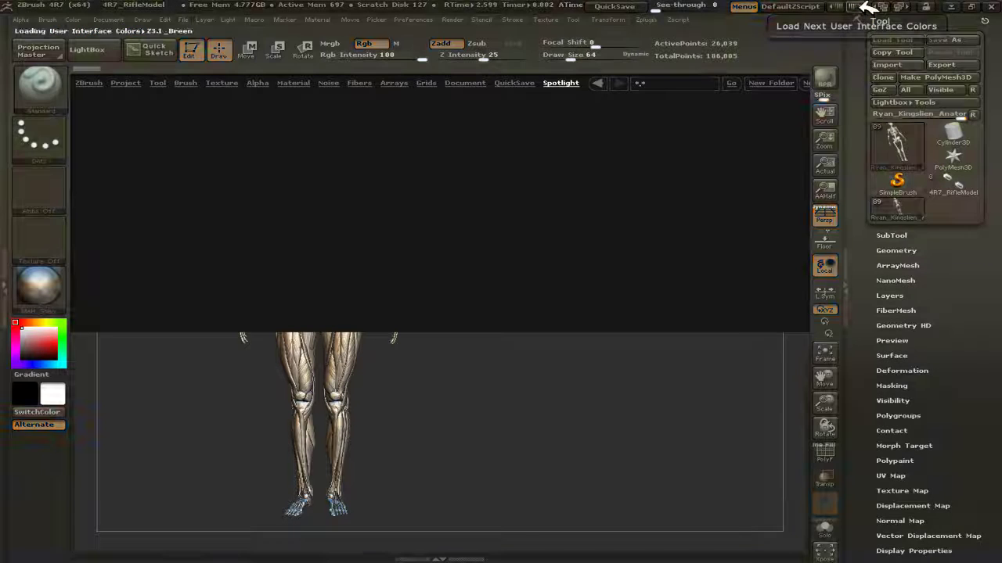
{"action": "left_click", "coordinate": [867, 7]}
{"action": "left_click", "coordinate": [867, 8]}
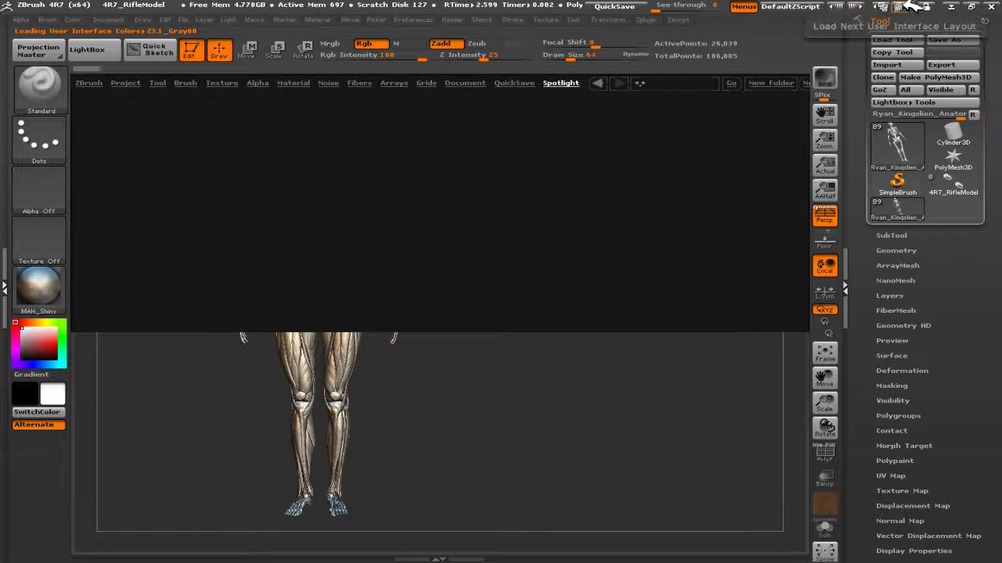
- Cycle through interface layouts until the compact_UI layout loads
{"action": "left_click", "coordinate": [900, 6]}
{"action": "left_click", "coordinate": [915, 5]}
{"action": "left_click", "coordinate": [916, 4]}
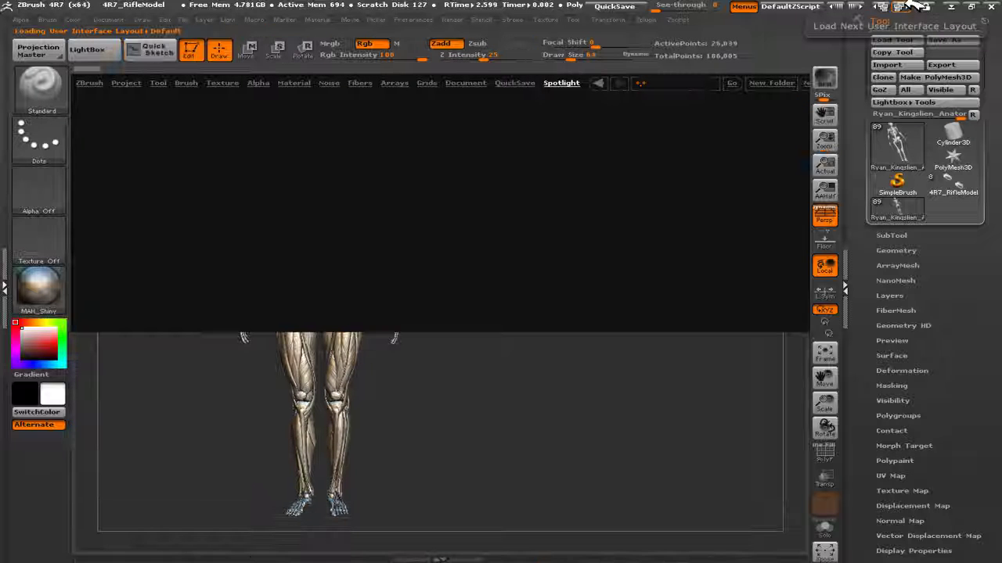
{"action": "left_click", "coordinate": [916, 4]}
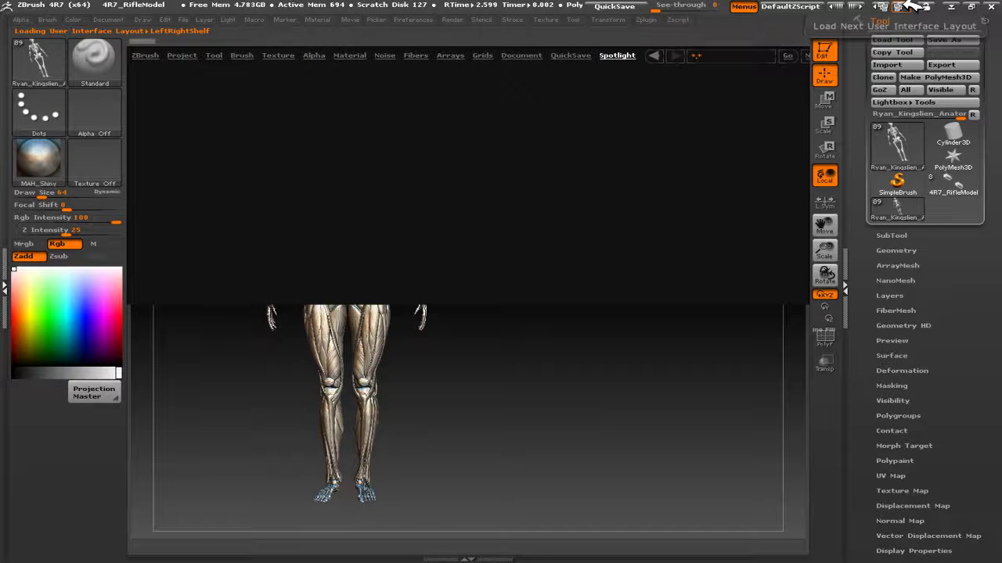
{"action": "left_click", "coordinate": [916, 5]}
{"action": "left_click", "coordinate": [916, 5]}
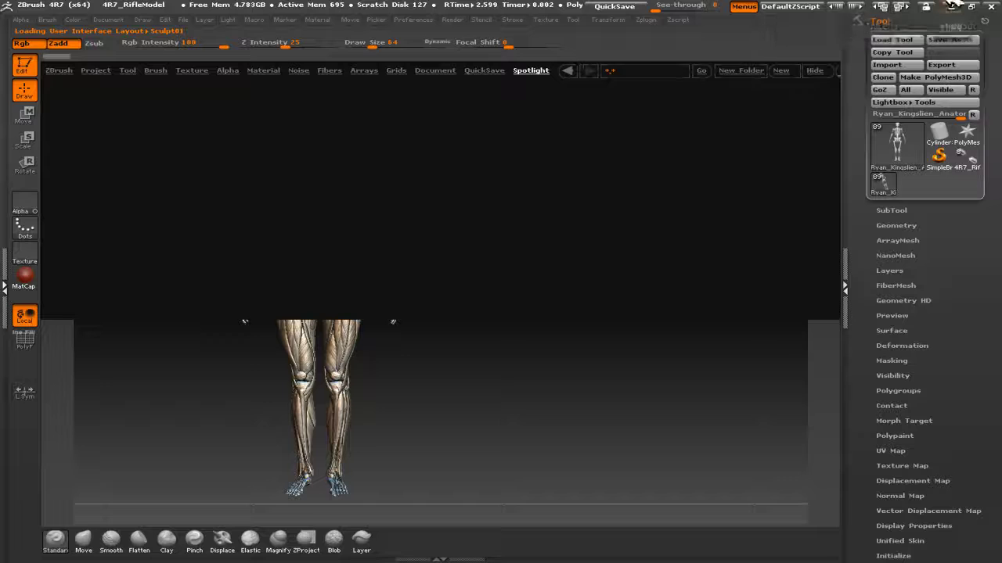
{"action": "left_click", "coordinate": [951, 5]}
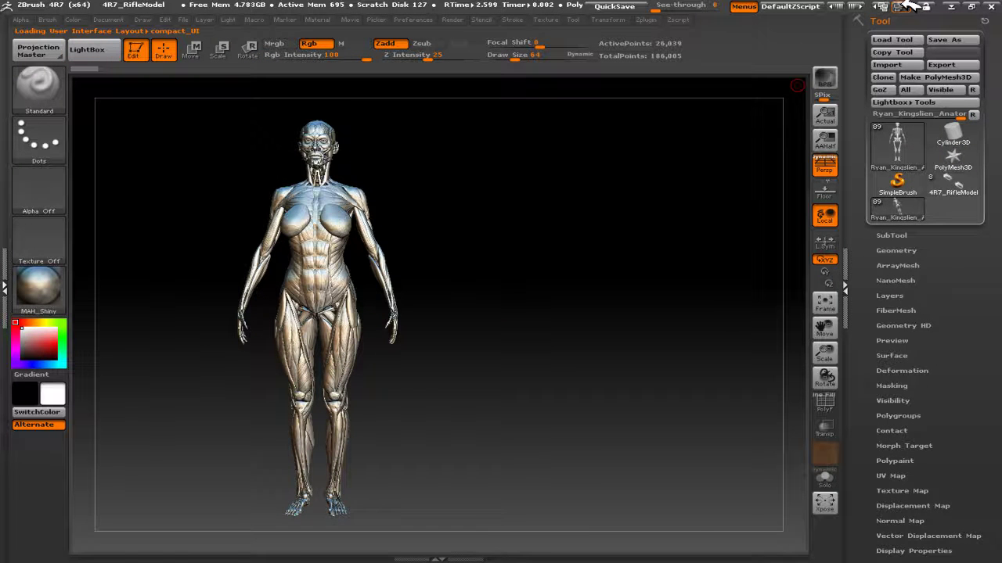
- Keep cycling layouts through Default, LeftRightShelf and Sculpt01
{"action": "left_click", "coordinate": [908, 5]}
{"action": "left_click", "coordinate": [909, 5]}
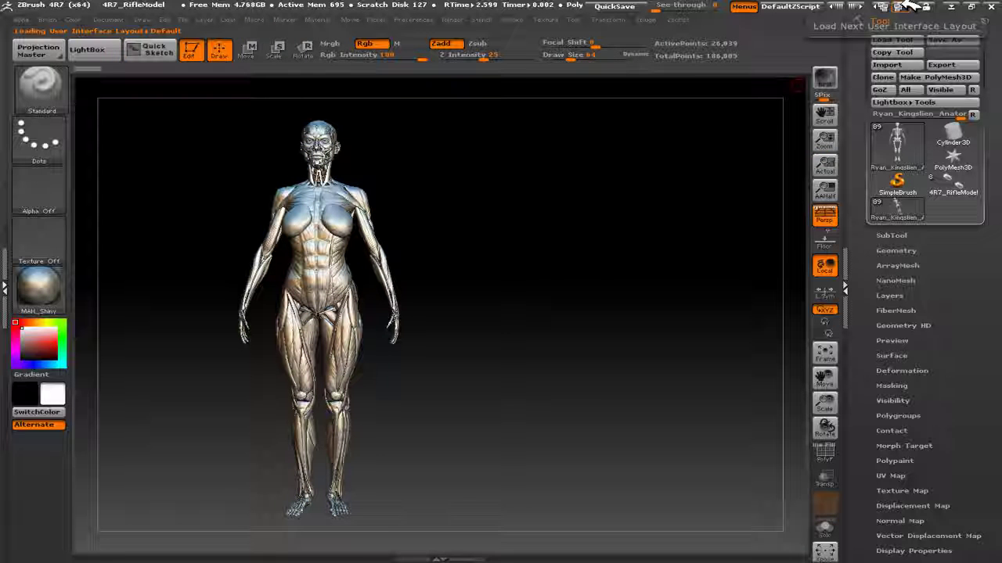
{"action": "left_click", "coordinate": [909, 4]}
{"action": "left_click", "coordinate": [909, 5]}
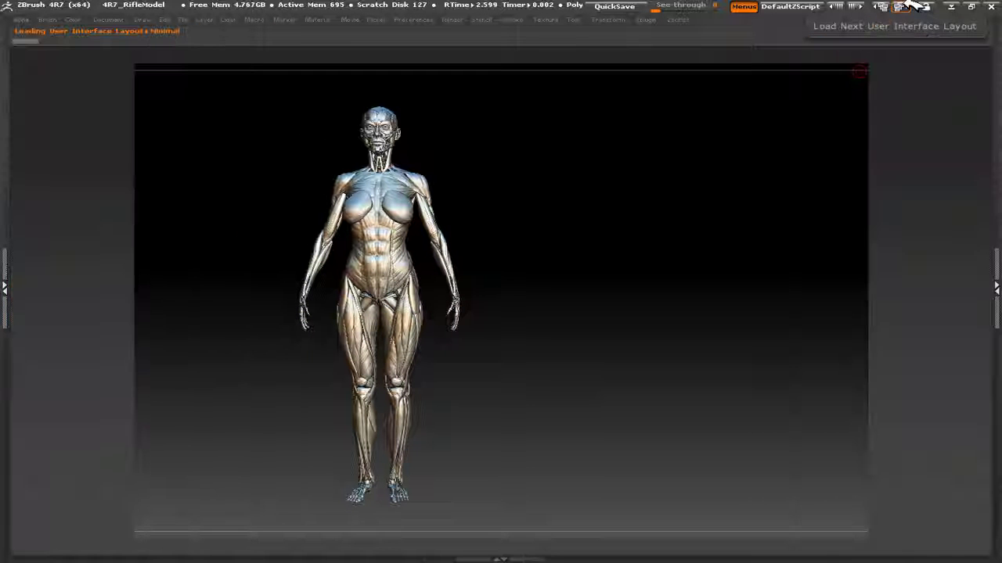
{"action": "left_click", "coordinate": [910, 5]}
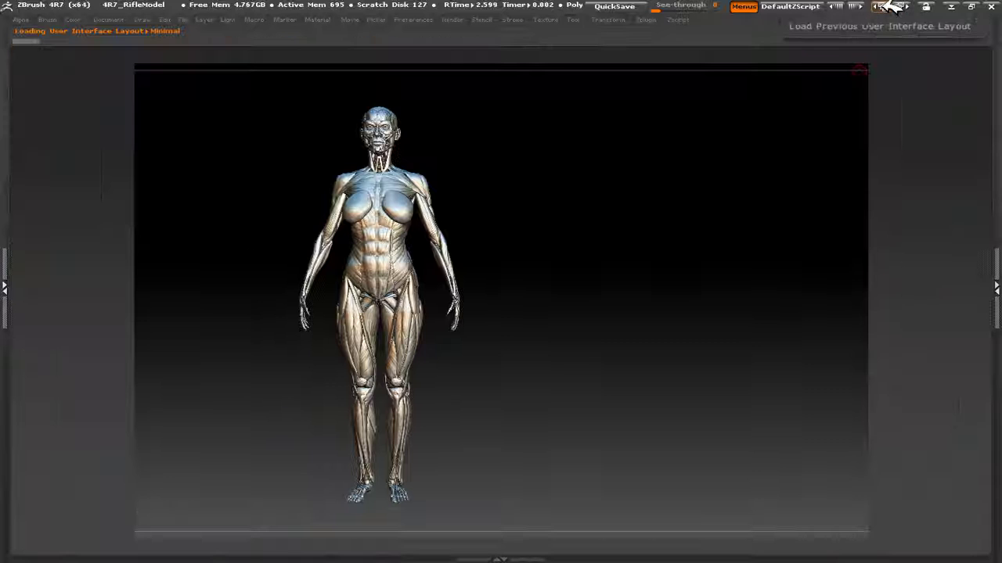
{"action": "left_click", "coordinate": [910, 5]}
- Settle on the compact_UI_brush_materials layout with the Z3.1_Gray04 grey colour scheme
{"action": "left_click", "coordinate": [921, 4]}
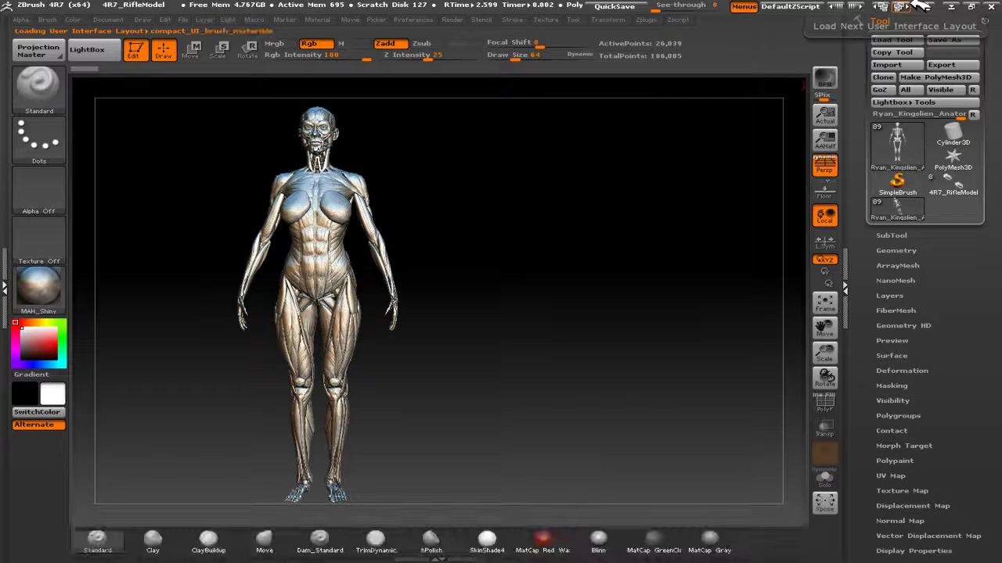
{"action": "left_click", "coordinate": [862, 6]}
{"action": "left_click", "coordinate": [861, 5]}
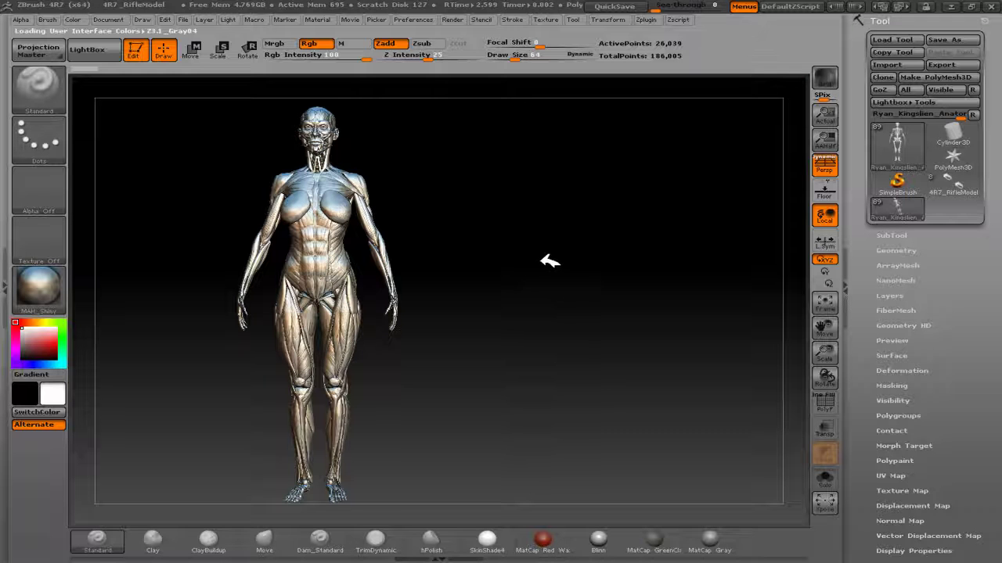
- Zoom out to show the full anatomy figure, return to Standard brush, then switch windows
{"action": "mouse_move", "coordinate": [543, 250]}
{"action": "left_mouse_down", "text": "alt"}
{"action": "mouse_move", "coordinate": [577, 282]}
{"action": "mouse_move", "coordinate": [586, 264]}
{"action": "left_mouse_up", "text": "alt"}
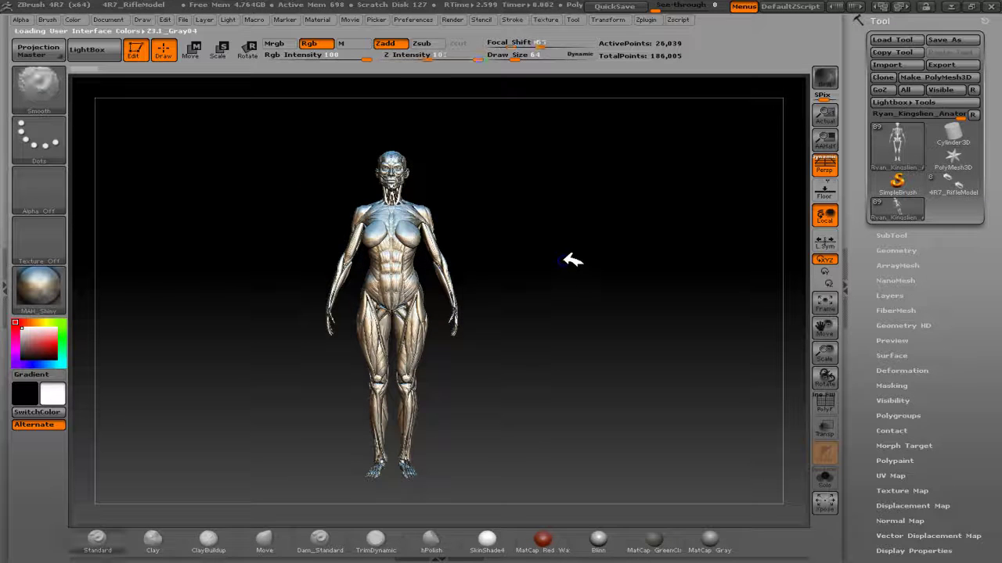
{"action": "key", "text": "shift"}
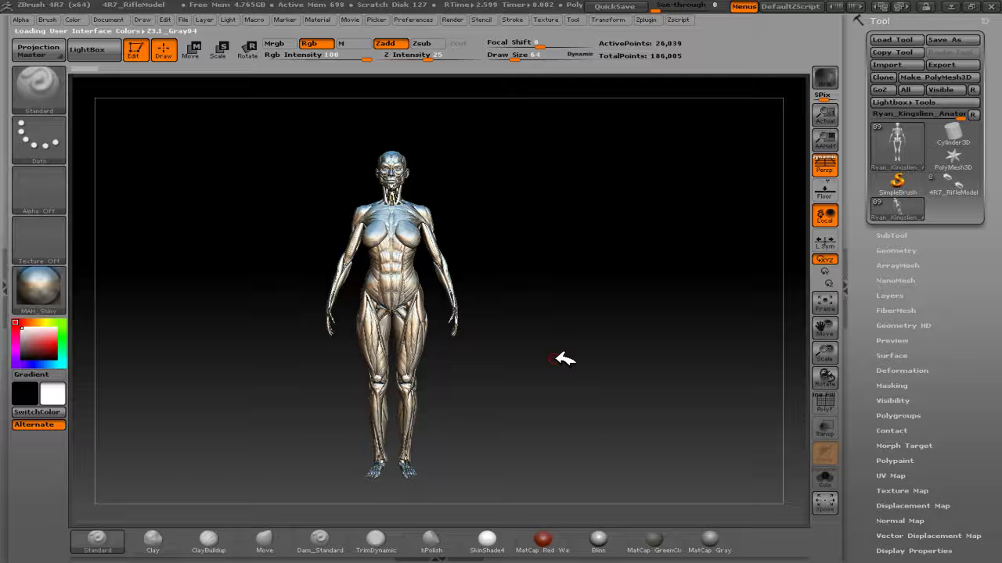
{"action": "key", "text": "alt+Tab"}
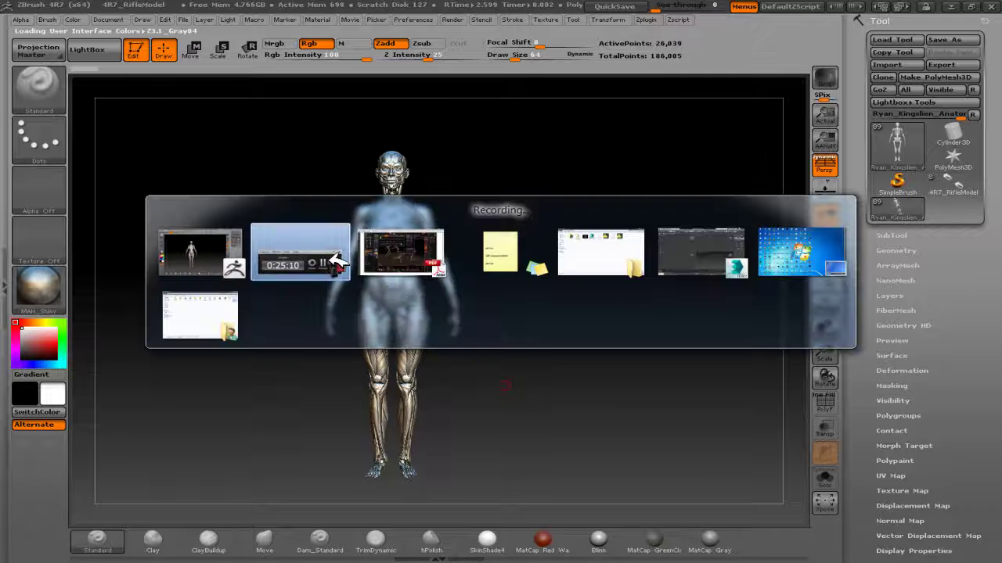